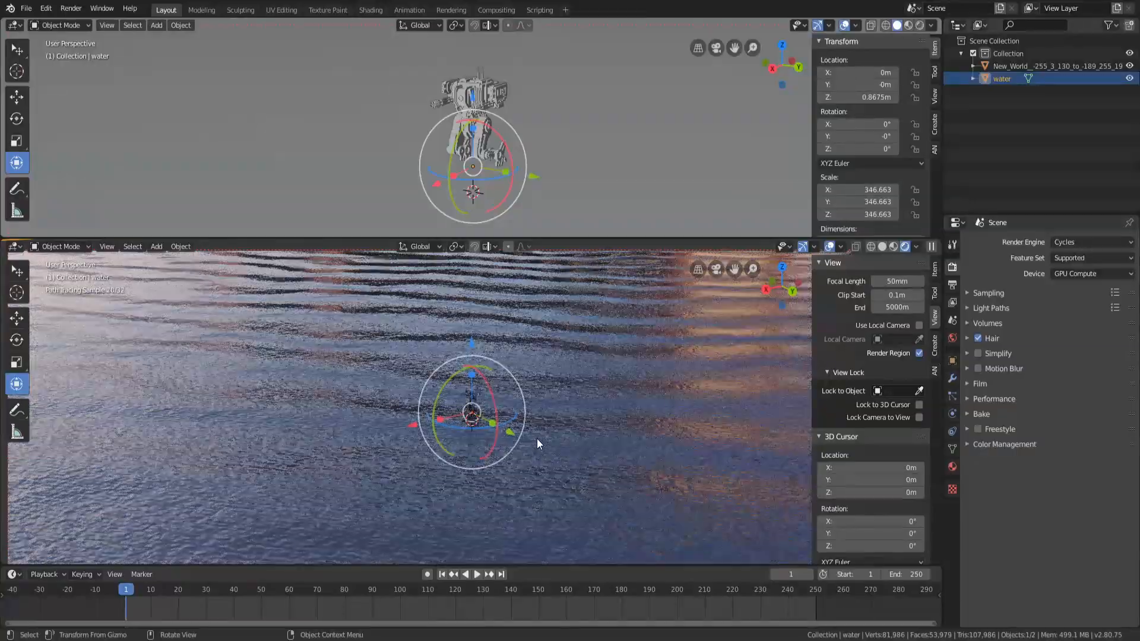
Switch the upper area to the Shader Editor showing the water object's material instead of the world
{"action": "middle_click_drag", "start_coordinate": [538, 440], "coordinate": [525, 420]}
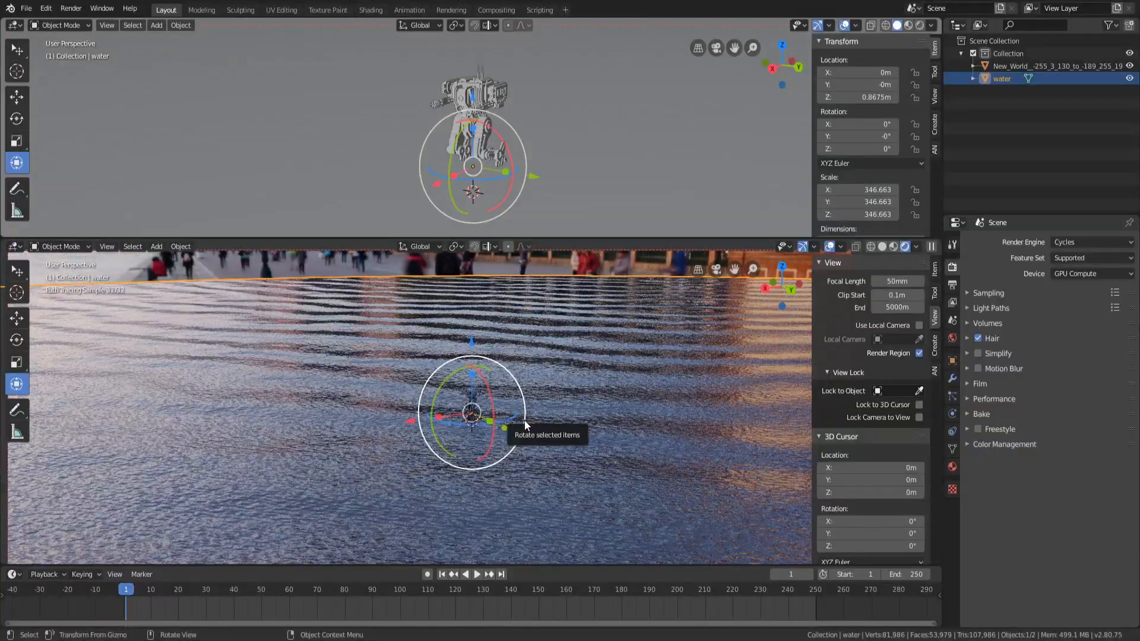
{"action": "middle_click_drag", "start_coordinate": [524, 425], "coordinate": [521, 403]}
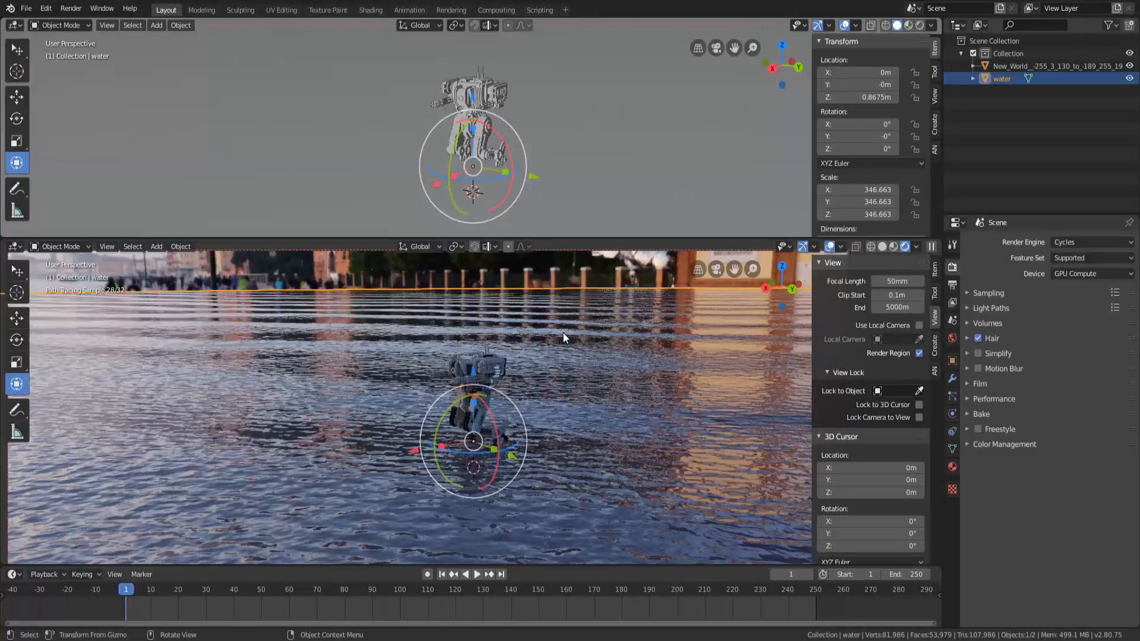
{"action": "left_click", "coordinate": [18, 27]}
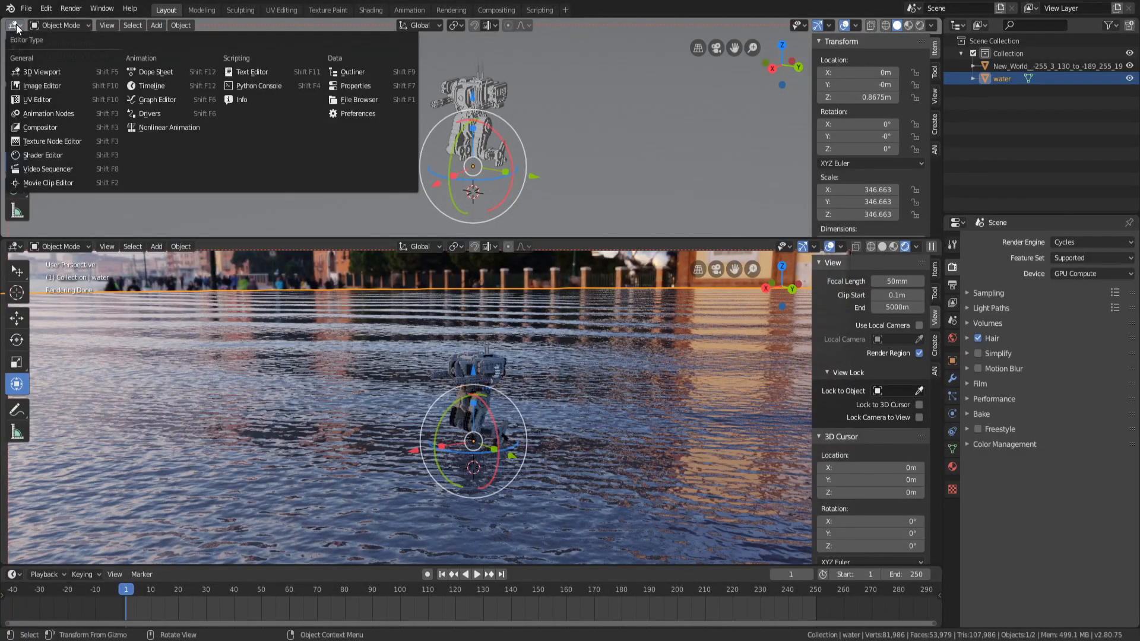
{"action": "left_click", "coordinate": [44, 151]}
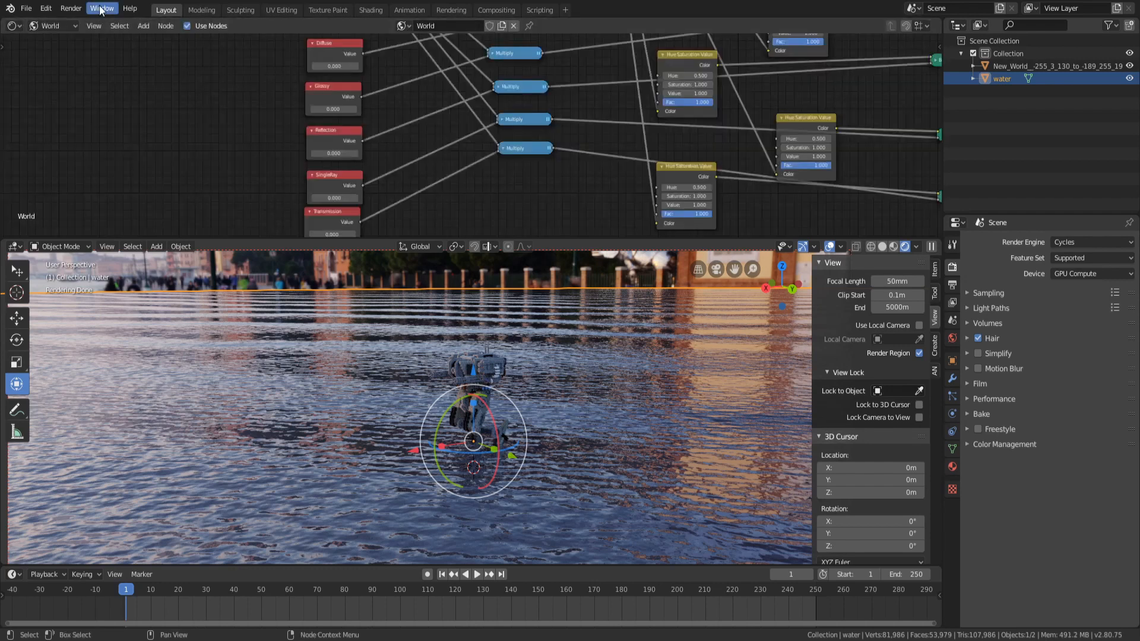
{"action": "left_click", "coordinate": [53, 26]}
{"action": "left_click", "coordinate": [49, 38]}
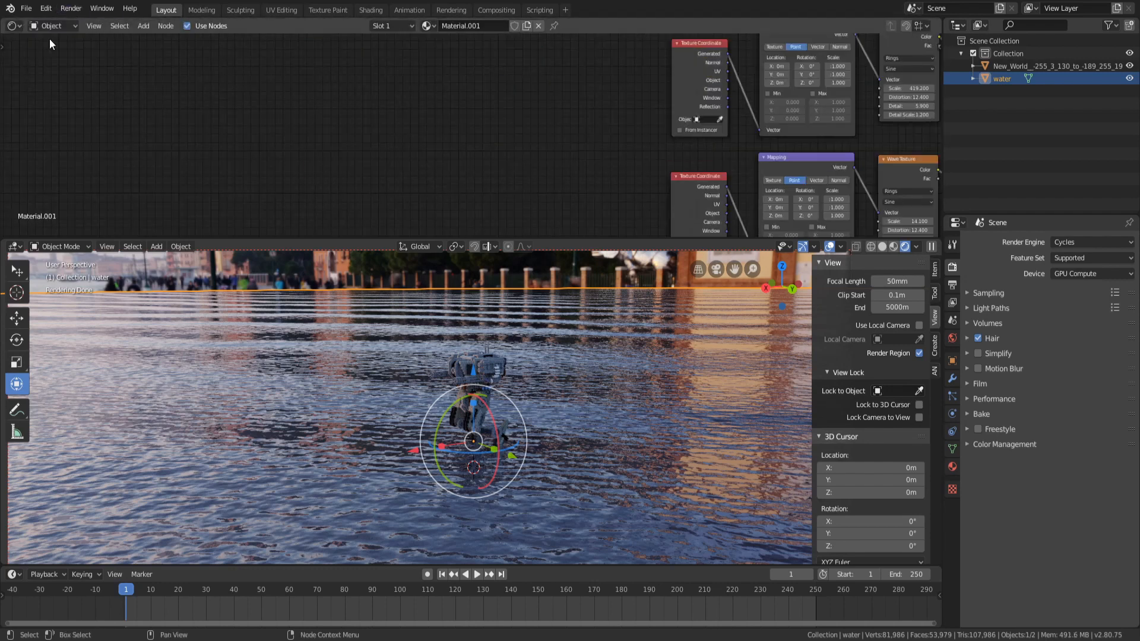
Examine the overall layout of the water material's node tree
{"action": "scroll", "coordinate": [285, 127], "scroll_direction": "down", "scroll_amount": 8}
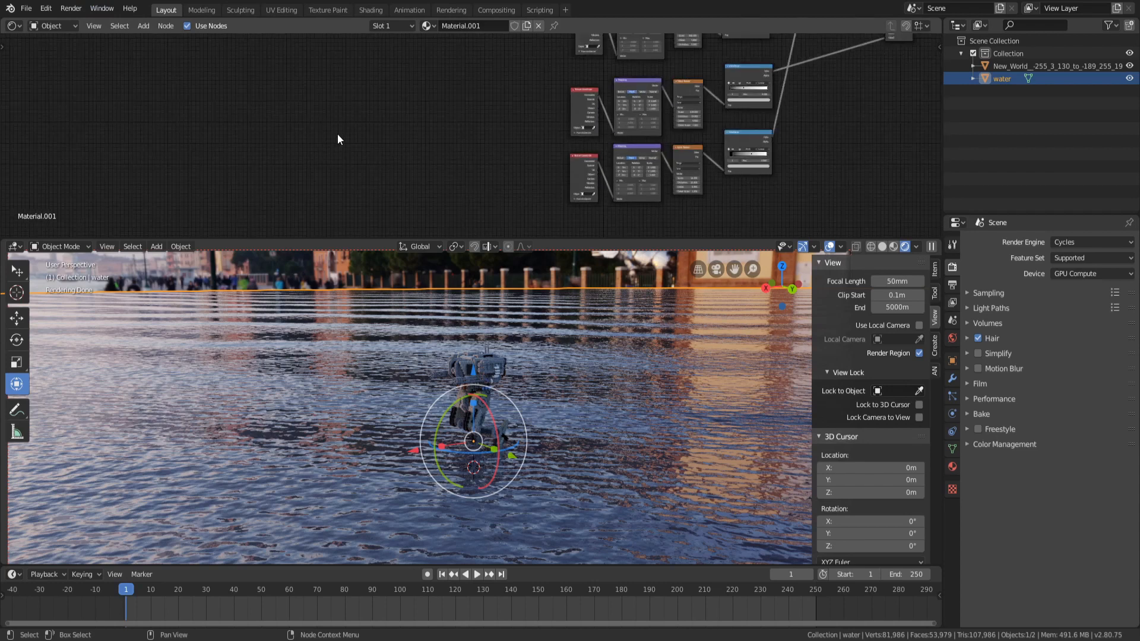
{"action": "middle_click_drag", "start_coordinate": [416, 139], "coordinate": [227, 151]}
{"action": "scroll", "coordinate": [688, 135], "scroll_direction": "down", "scroll_amount": 5}
{"action": "middle_click_drag", "start_coordinate": [664, 103], "coordinate": [670, 203]}
{"action": "left_click_drag", "start_coordinate": [169, 56], "coordinate": [394, 173]}
{"action": "left_click_drag", "start_coordinate": [332, 78], "coordinate": [380, 158]}
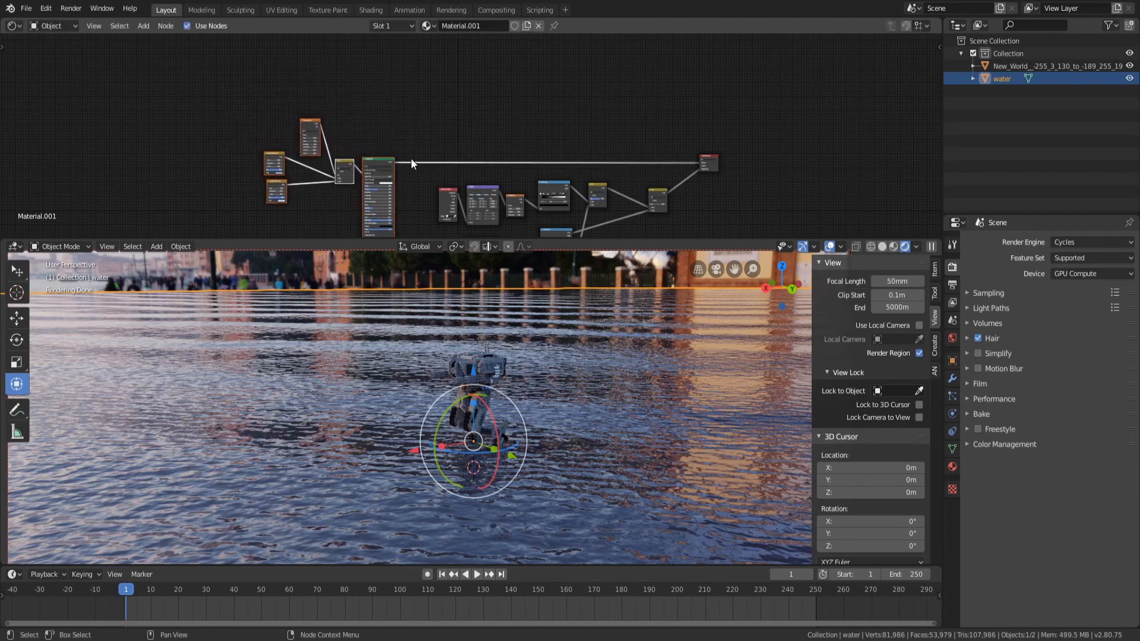
{"action": "middle_click_drag", "start_coordinate": [622, 153], "coordinate": [514, 59]}
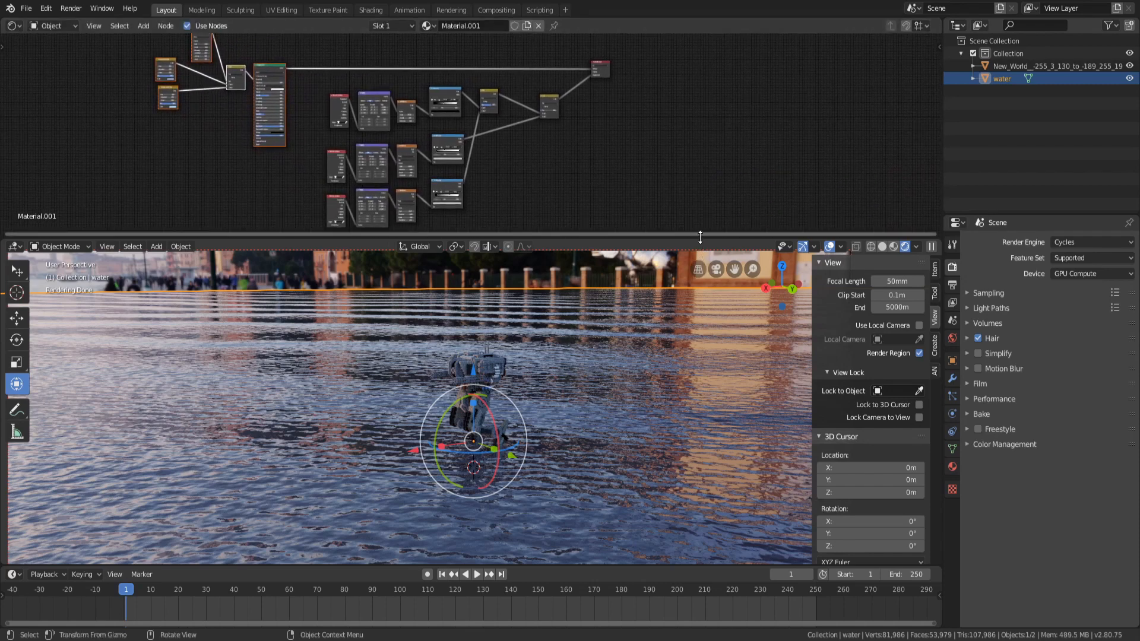
Enlarge the node editor area and inspect the wave texture branches of the node tree
{"action": "left_click_drag", "start_coordinate": [700, 238], "coordinate": [705, 275]}
{"action": "scroll", "coordinate": [456, 155], "scroll_direction": "up", "scroll_amount": 9}
{"action": "middle_click_drag", "start_coordinate": [517, 124], "coordinate": [660, 125]}
{"action": "scroll", "coordinate": [681, 169], "scroll_direction": "down", "scroll_amount": 4}
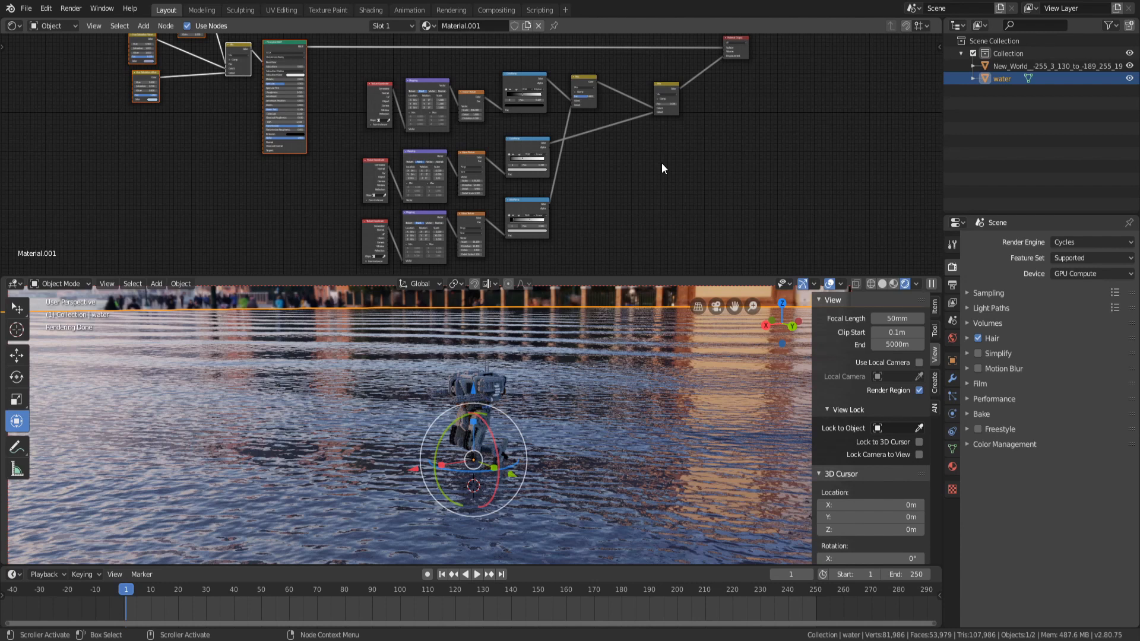
{"action": "middle_click_drag", "start_coordinate": [617, 150], "coordinate": [647, 147]}
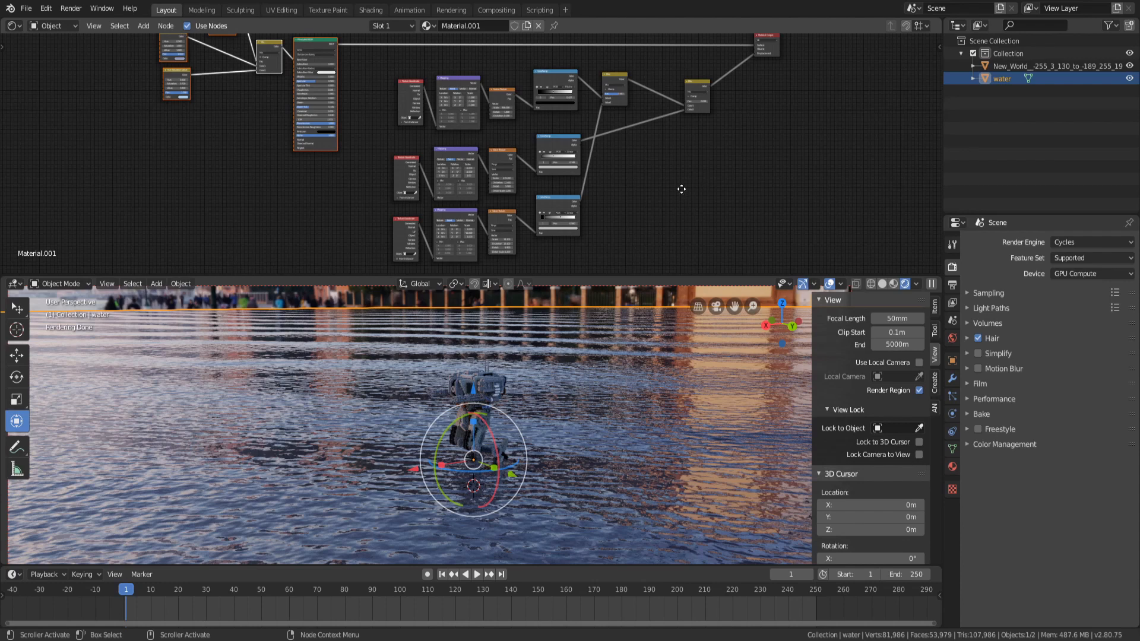
{"action": "middle_click_drag", "start_coordinate": [681, 189], "coordinate": [706, 173]}
{"action": "scroll", "coordinate": [376, 123], "scroll_direction": "up", "scroll_amount": 1}
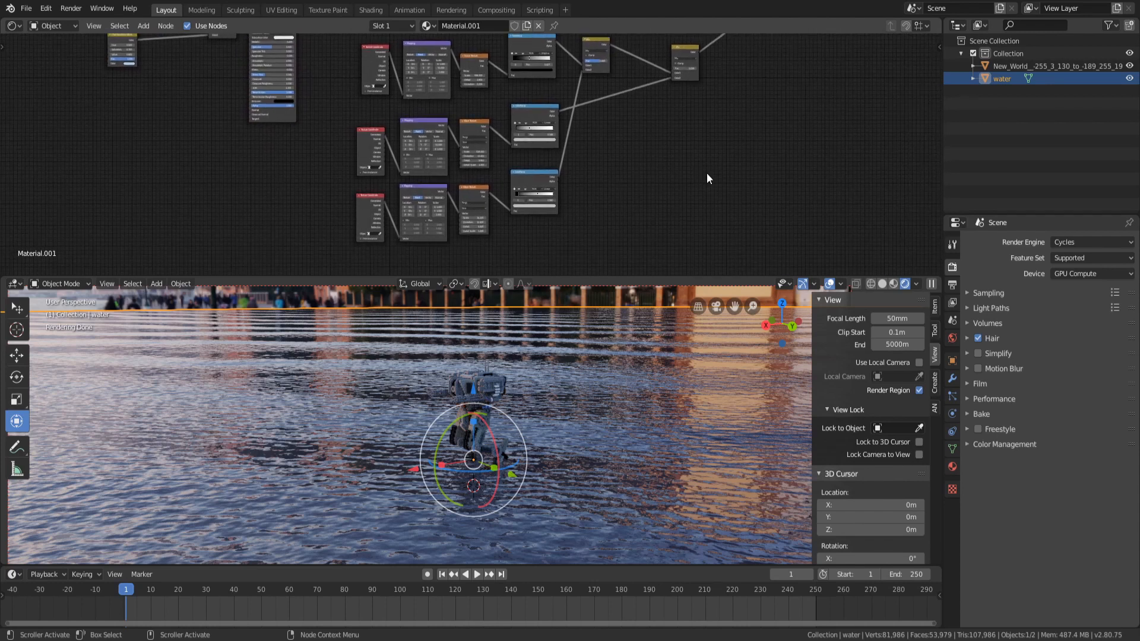
{"action": "scroll", "coordinate": [706, 173], "scroll_direction": "up", "scroll_amount": 1}
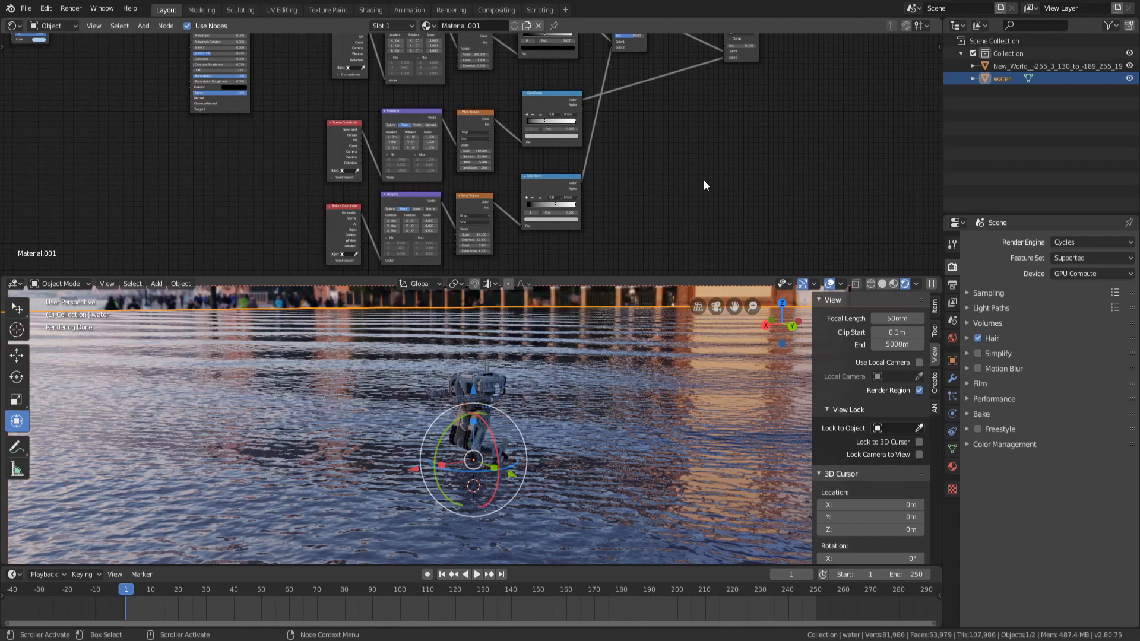
Enlarge the node editor further and inspect the texture coordinate, mapping and wave texture nodes
{"action": "mouse_move", "coordinate": [522, 312]}
{"action": "middle_mouse_down"}
{"action": "mouse_move", "coordinate": [488, 371]}
{"action": "mouse_move", "coordinate": [444, 403]}
{"action": "middle_mouse_up"}
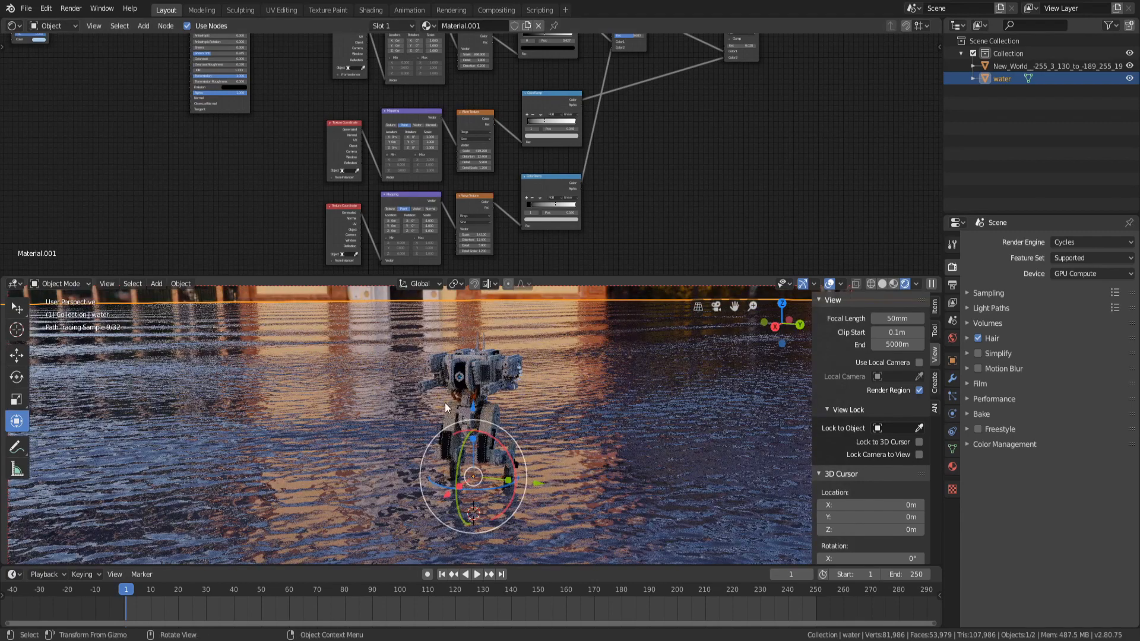
{"action": "middle_click_drag", "start_coordinate": [599, 434], "coordinate": [532, 440]}
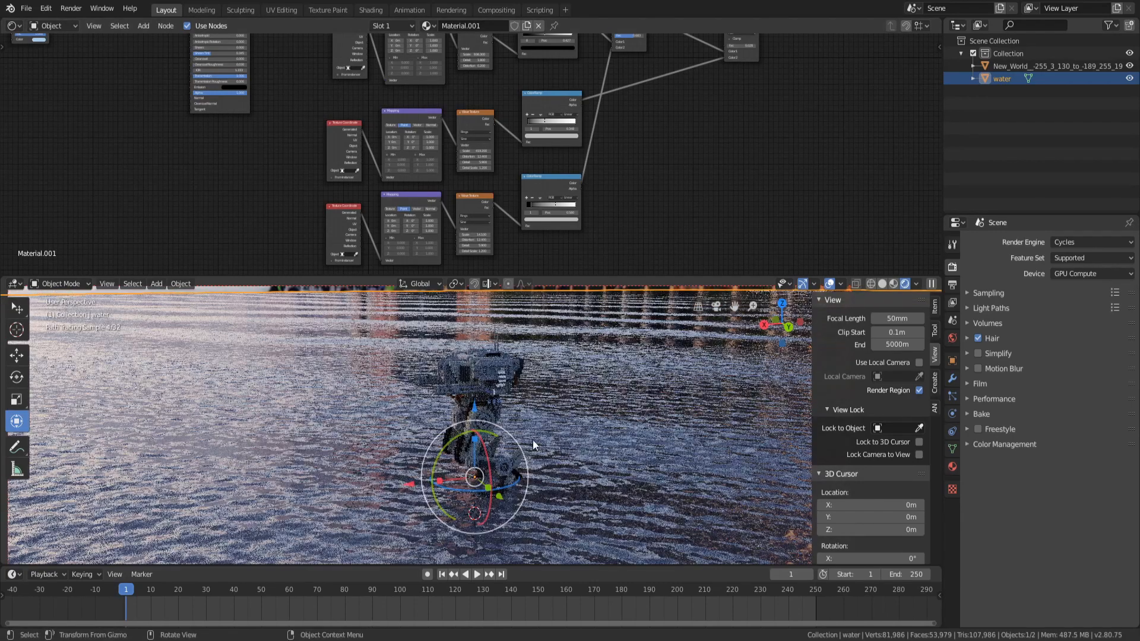
{"action": "scroll", "coordinate": [680, 137], "scroll_direction": "up", "scroll_amount": 3}
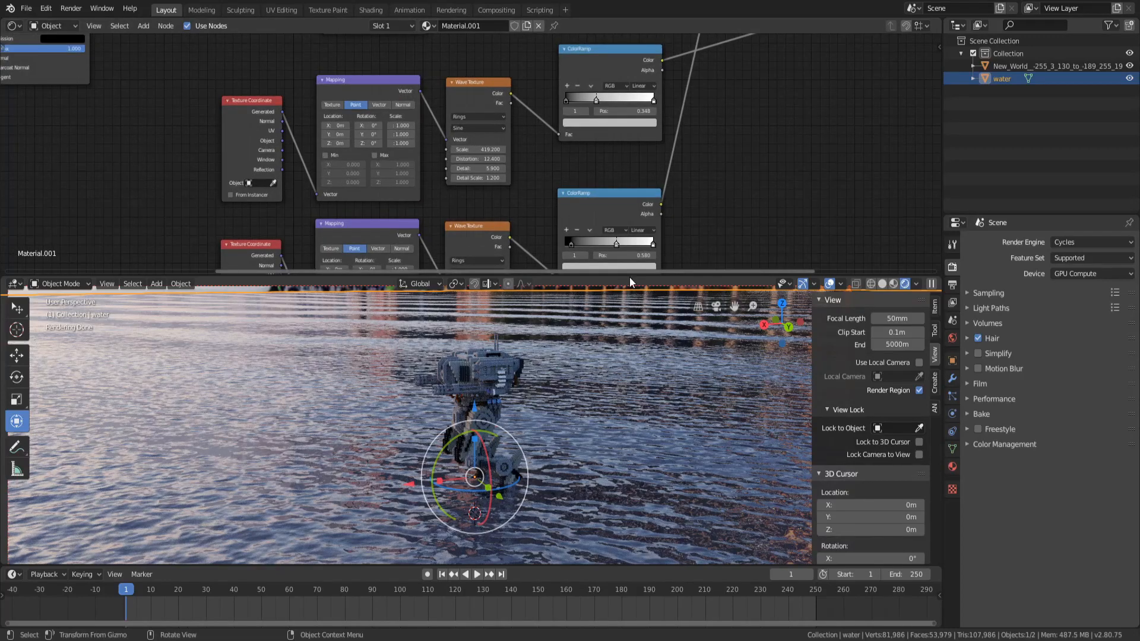
{"action": "left_click_drag", "start_coordinate": [630, 276], "coordinate": [629, 414]}
{"action": "middle_click_drag", "start_coordinate": [153, 223], "coordinate": [297, 268]}
{"action": "scroll", "coordinate": [255, 275], "scroll_direction": "down", "scroll_amount": 2}
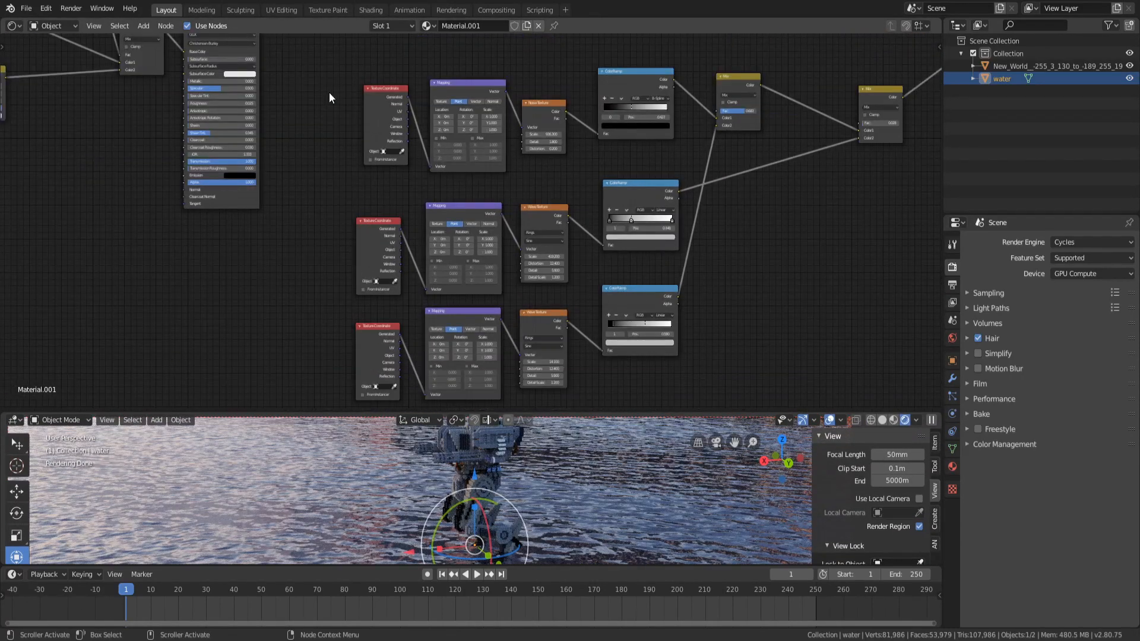
{"action": "left_click_drag", "start_coordinate": [331, 90], "coordinate": [308, 130]}
Inspect the wave texture and color ramp node settings in each branch
{"action": "scroll", "coordinate": [482, 351], "scroll_direction": "up", "scroll_amount": 1}
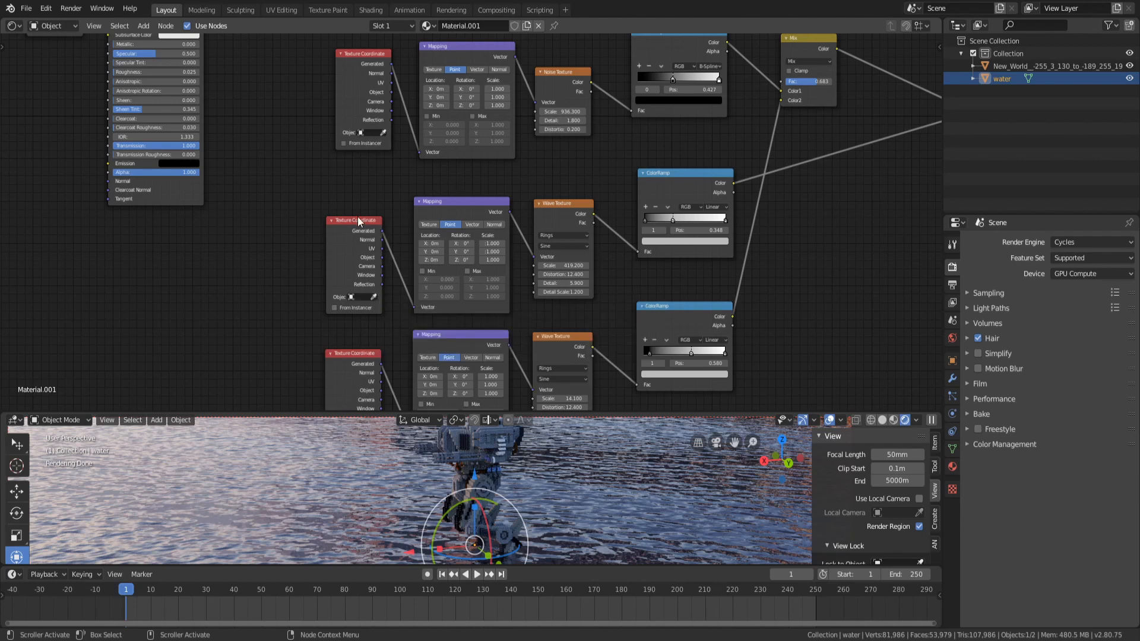
{"action": "scroll", "coordinate": [546, 456], "scroll_direction": "down", "scroll_amount": 5}
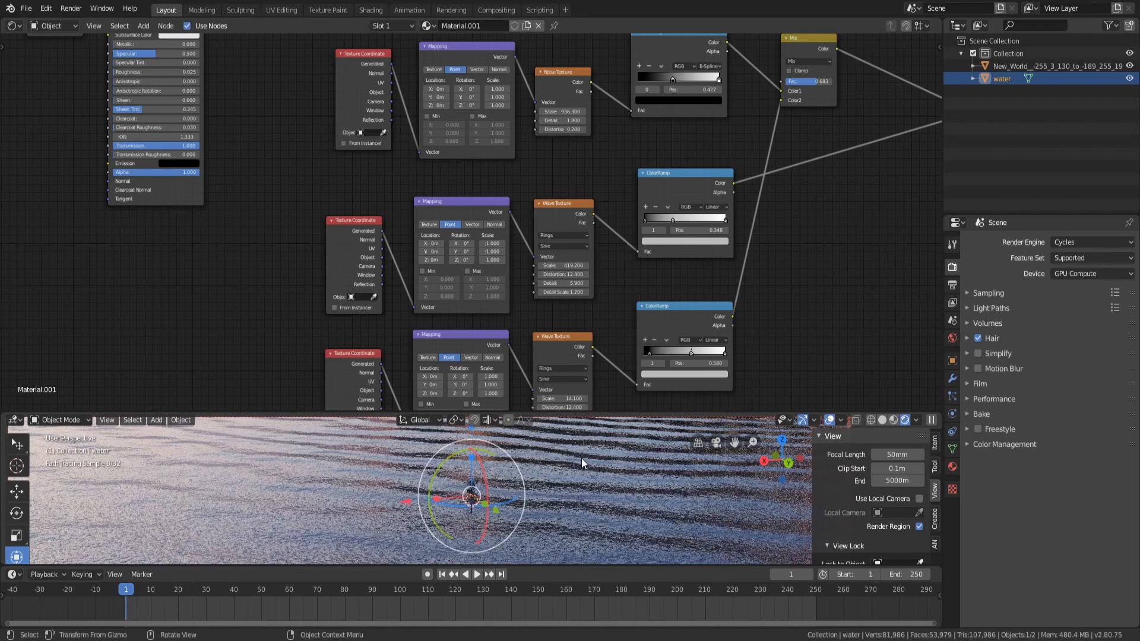
{"action": "scroll", "coordinate": [522, 249], "scroll_direction": "up", "scroll_amount": 2}
{"action": "middle_click_drag", "start_coordinate": [608, 168], "coordinate": [403, 124]}
{"action": "scroll", "coordinate": [463, 273], "scroll_direction": "down", "scroll_amount": 4}
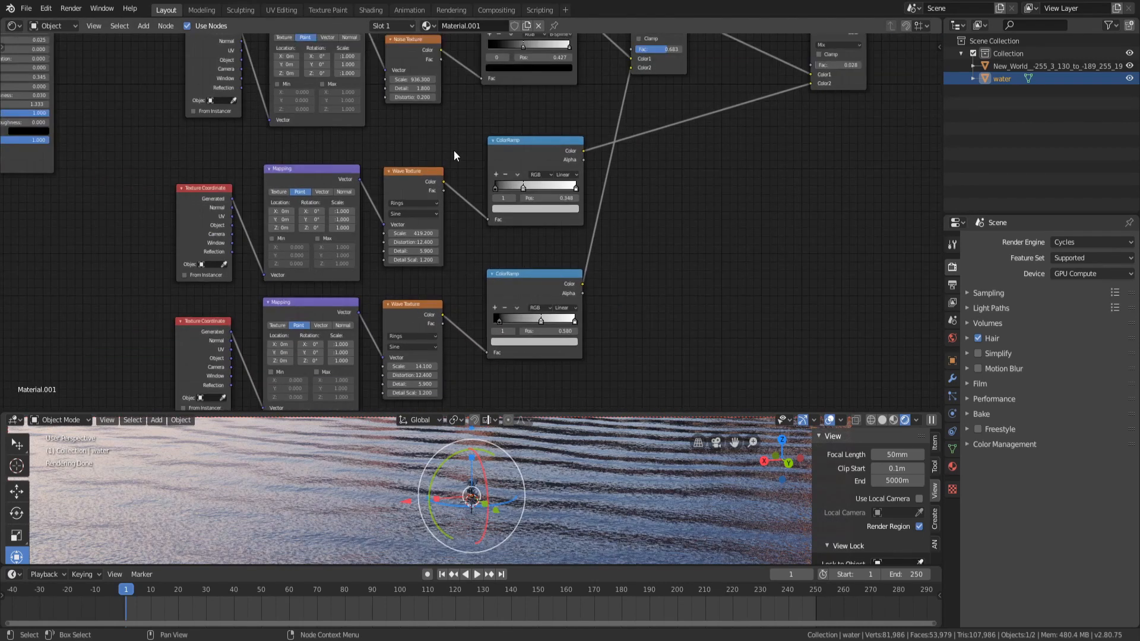
{"action": "middle_click_drag", "start_coordinate": [454, 151], "coordinate": [453, 174]}
{"action": "middle_click_drag", "start_coordinate": [676, 181], "coordinate": [665, 185]}
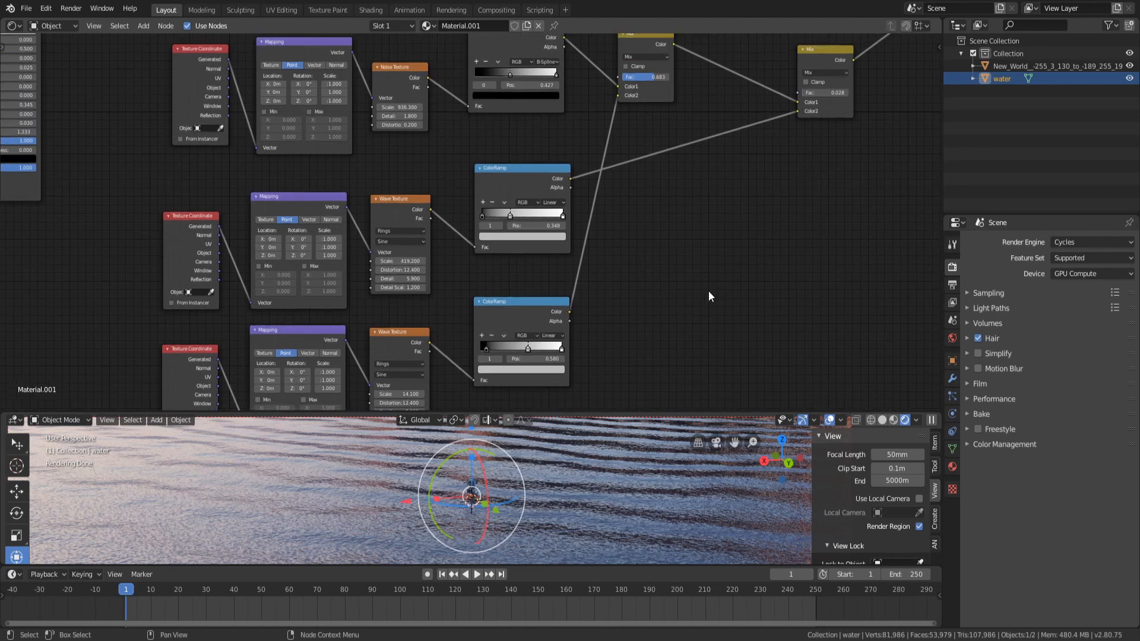
{"action": "scroll", "coordinate": [708, 290], "scroll_direction": "down", "scroll_amount": 1}
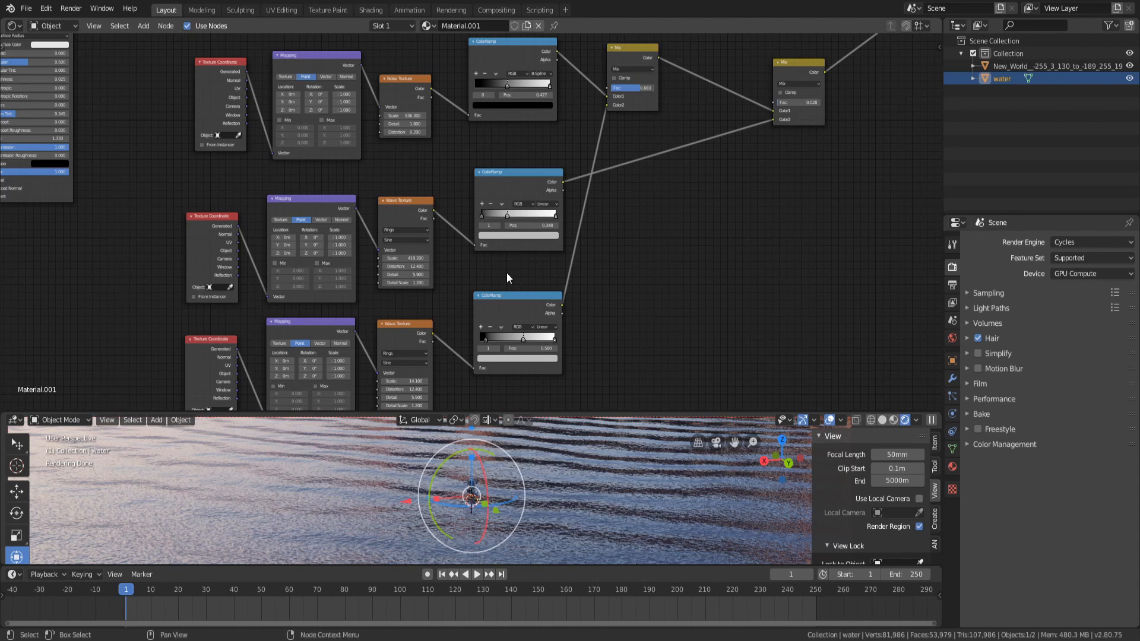
{"action": "scroll", "coordinate": [665, 295], "scroll_direction": "down", "scroll_amount": 1}
{"action": "middle_click_drag", "start_coordinate": [665, 294], "coordinate": [669, 262]}
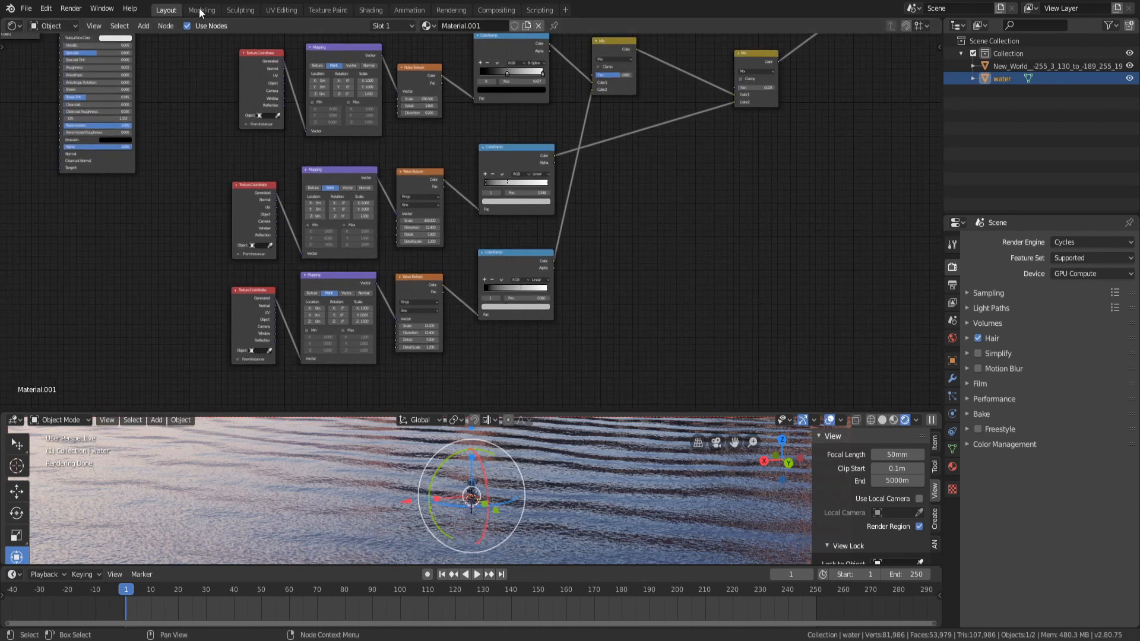
{"action": "left_click", "coordinate": [46, 9]}
{"action": "left_click", "coordinate": [97, 176]}
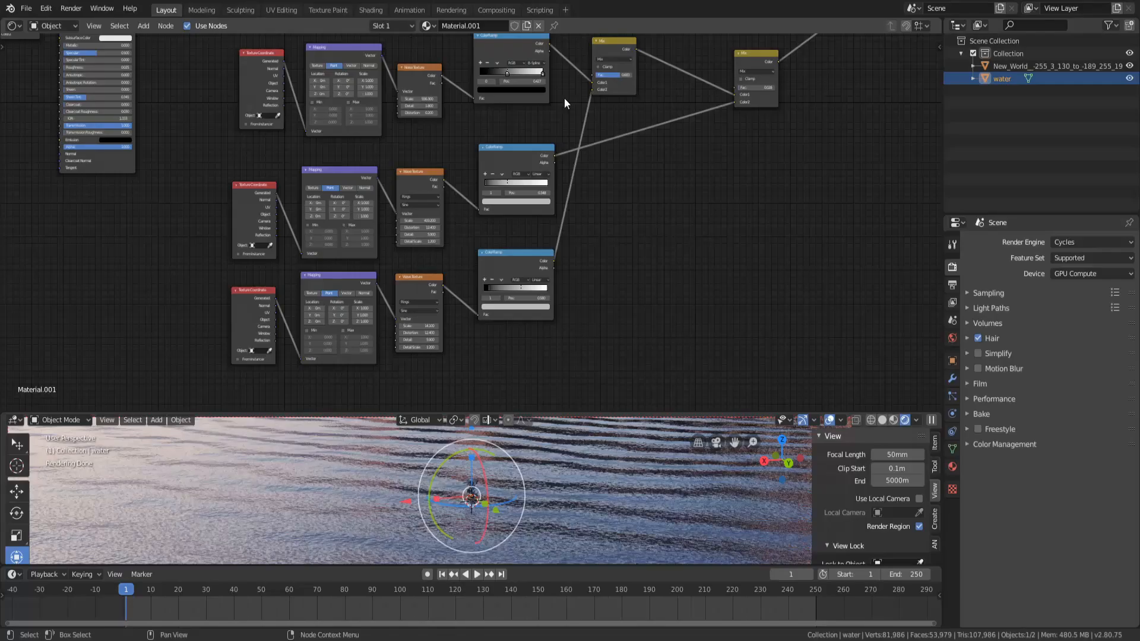
{"action": "scroll", "coordinate": [600, 256], "scroll_direction": "up", "scroll_amount": 4}
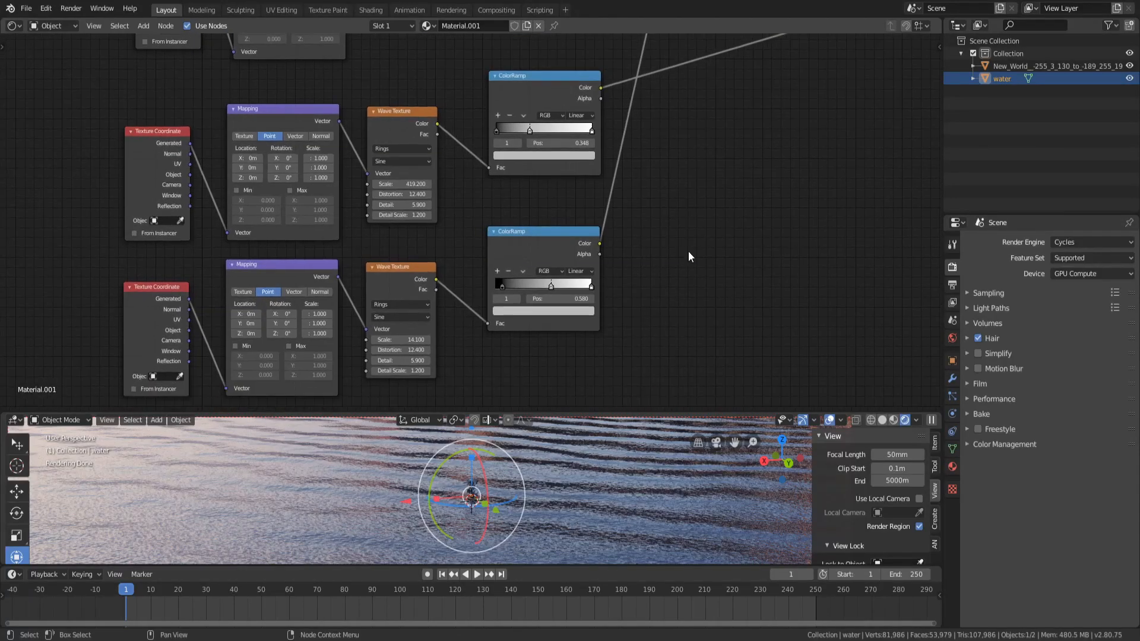
Preview the lower wave texture's output in the viewport with a Viewer node
{"action": "left_click", "coordinate": [380, 290], "text": "ctrl+shift"}
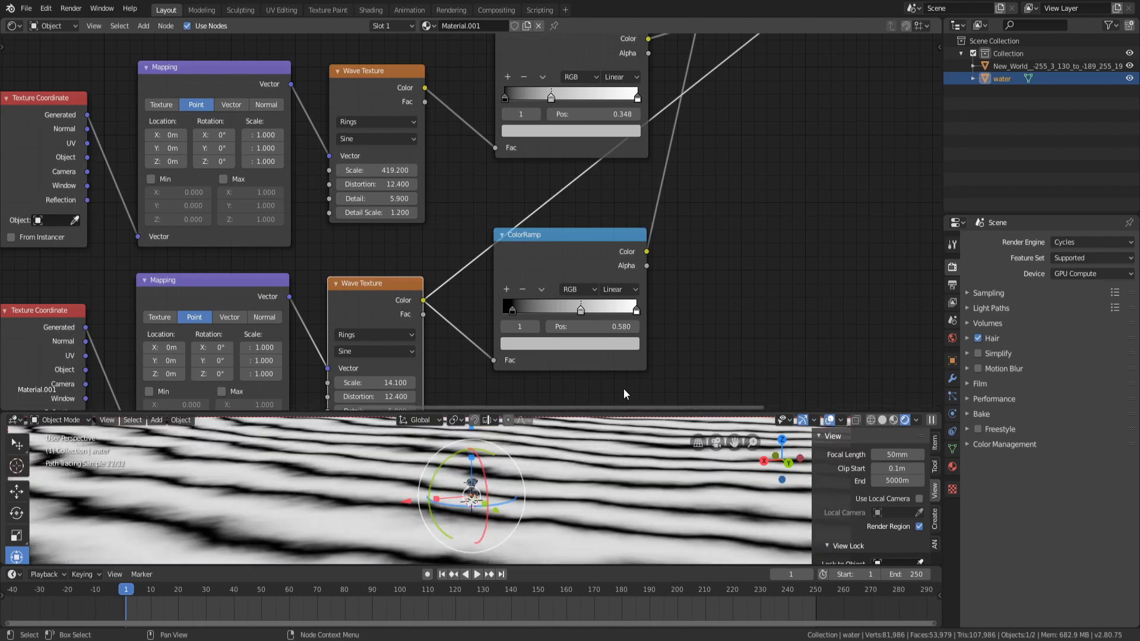
{"action": "left_click_drag", "start_coordinate": [620, 416], "coordinate": [588, 298]}
{"action": "middle_click_drag", "start_coordinate": [557, 412], "coordinate": [512, 430]}
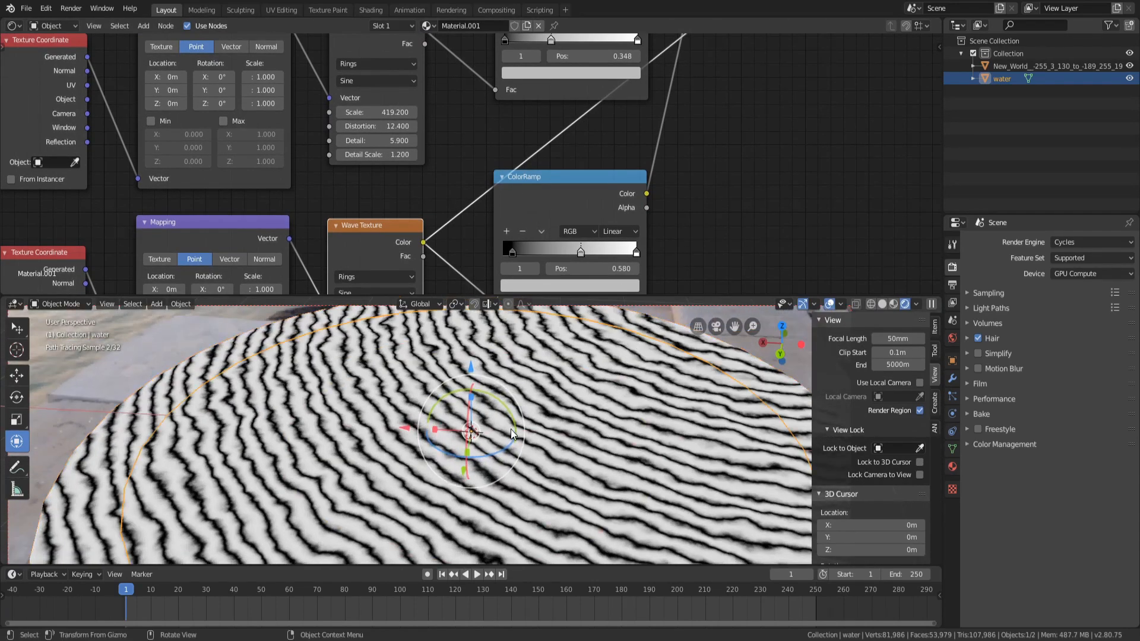
{"action": "scroll", "coordinate": [514, 428], "scroll_direction": "down", "scroll_amount": 5}
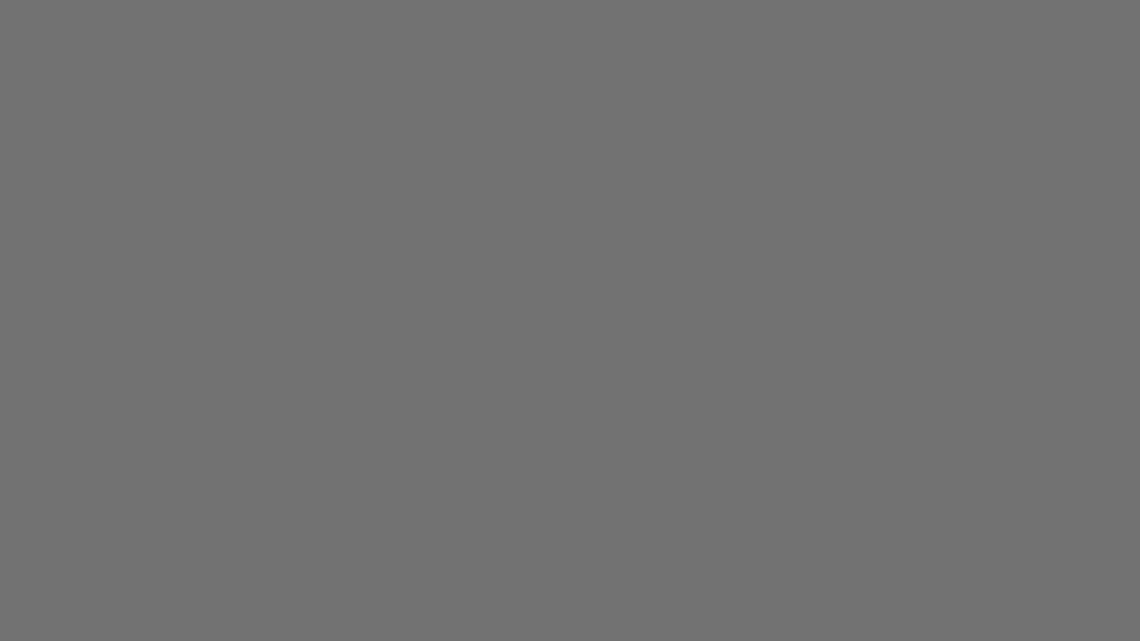
{"action": "scroll", "coordinate": [563, 422], "scroll_direction": "up", "scroll_amount": 5}
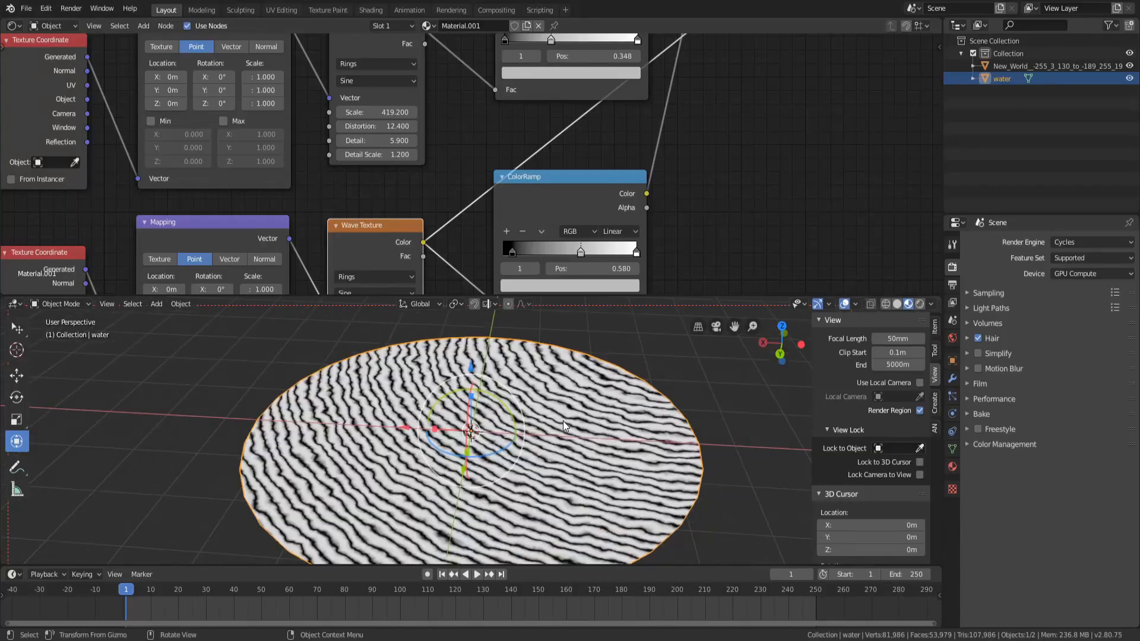
{"action": "middle_click_drag", "start_coordinate": [562, 422], "coordinate": [505, 468]}
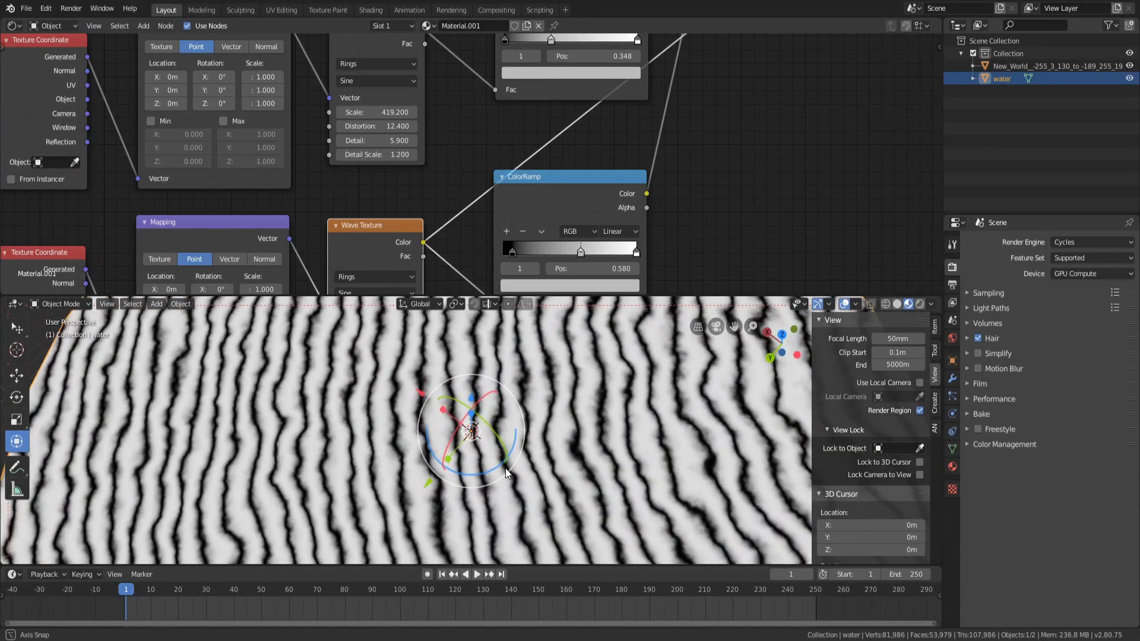
Preview the Principled BSDF shader result on the water in the viewport
{"action": "left_click", "coordinate": [920, 303]}
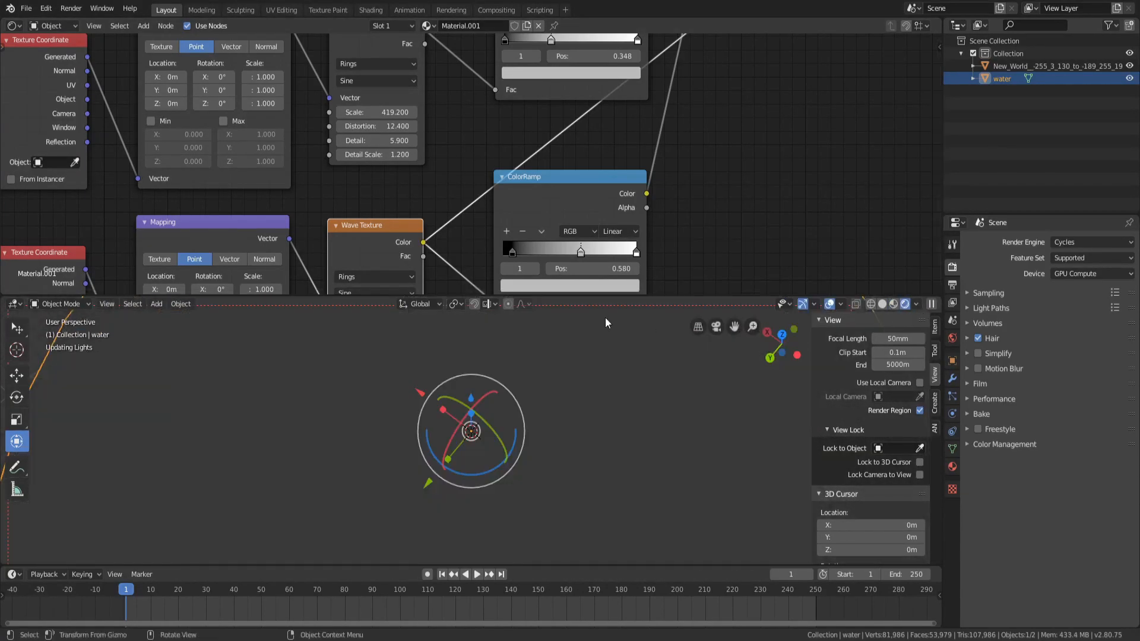
{"action": "scroll", "coordinate": [110, 101], "scroll_direction": "down", "scroll_amount": 4}
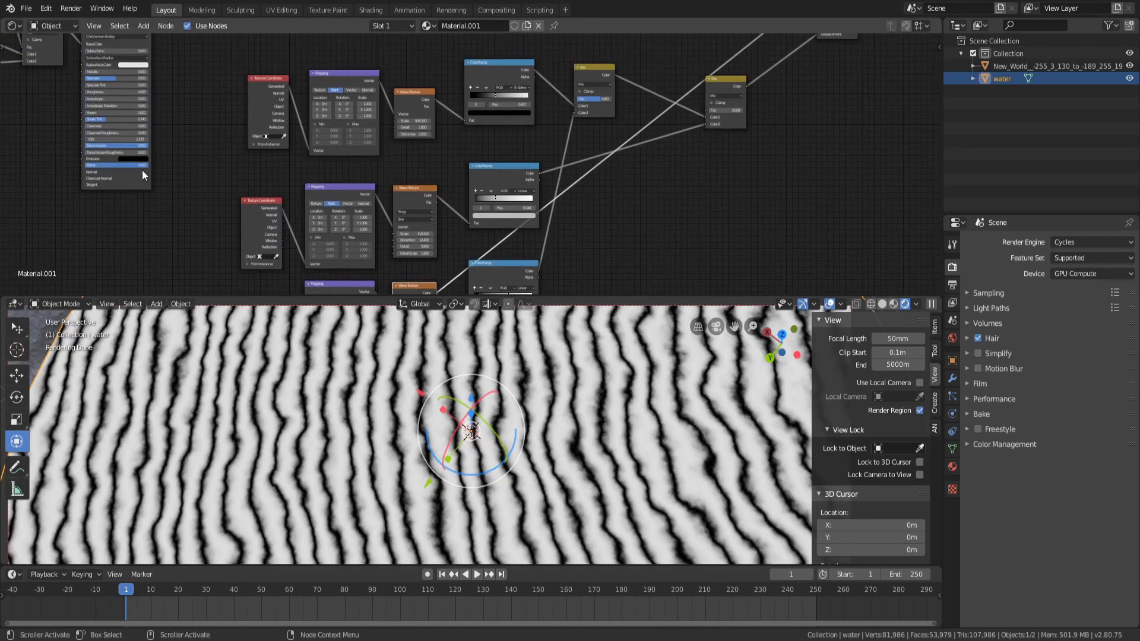
{"action": "left_click", "coordinate": [137, 180], "text": "ctrl+shift"}
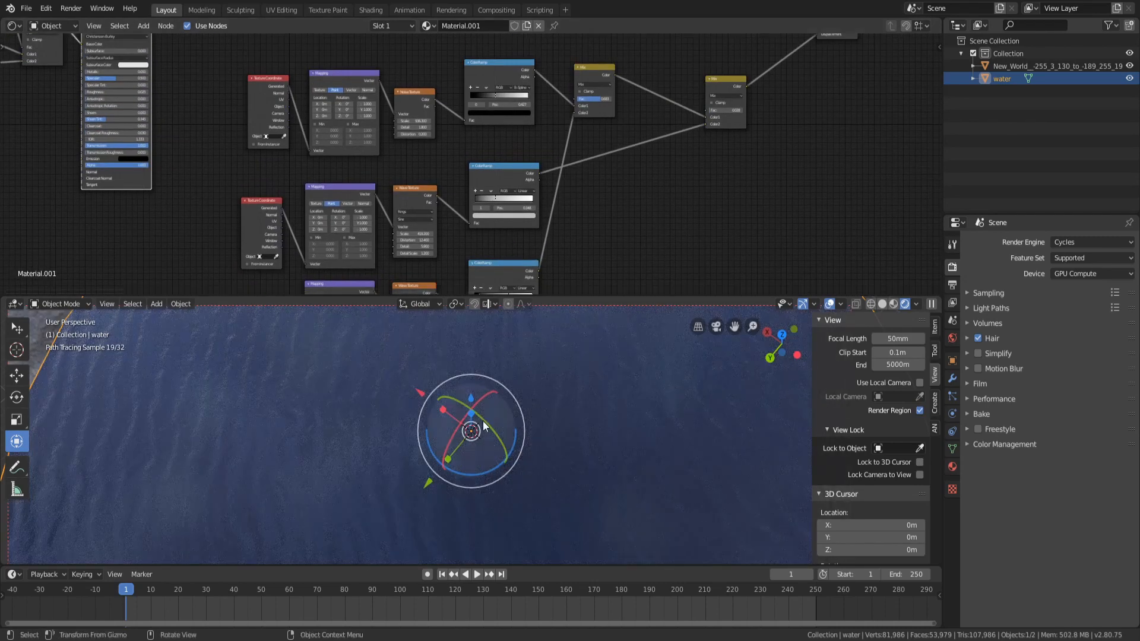
{"action": "middle_click_drag", "start_coordinate": [469, 429], "coordinate": [449, 397]}
{"action": "scroll", "coordinate": [453, 232], "scroll_direction": "down", "scroll_amount": 6}
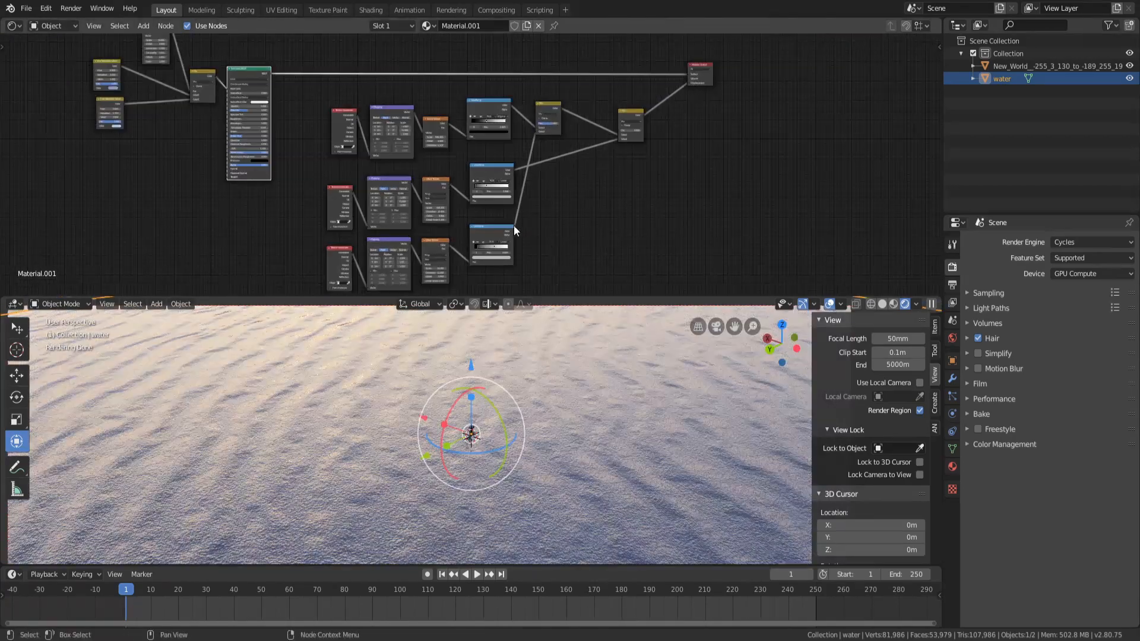
Preview the bottom color ramp's output in the viewport and locate the Viewer node
{"action": "left_click", "coordinate": [493, 226], "text": "ctrl+shift"}
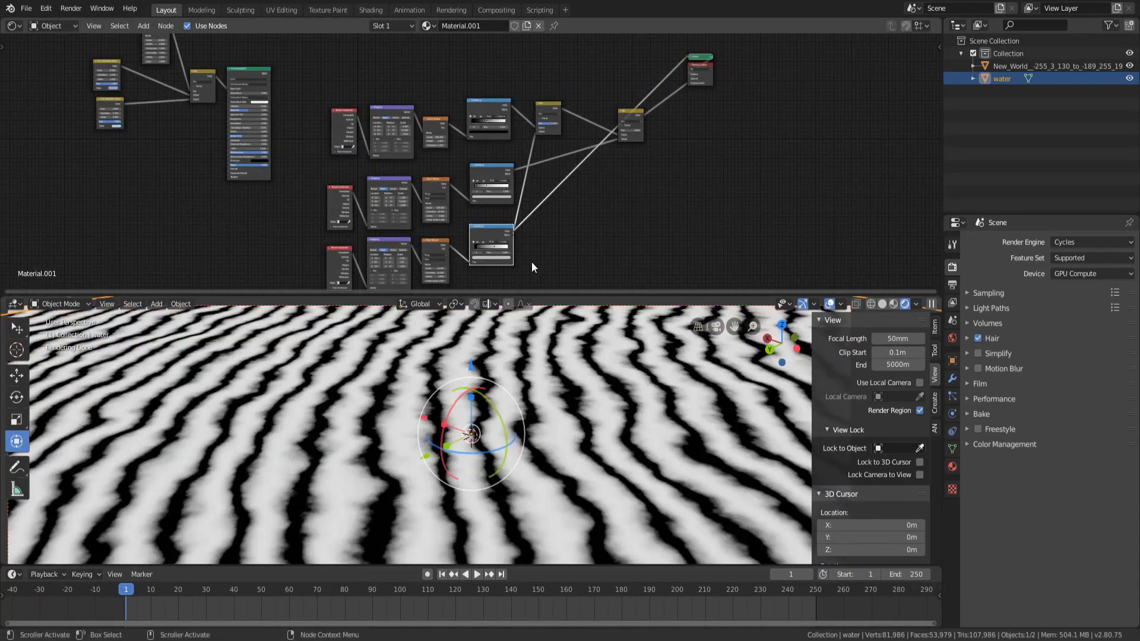
{"action": "middle_click_drag", "start_coordinate": [532, 262], "coordinate": [535, 230]}
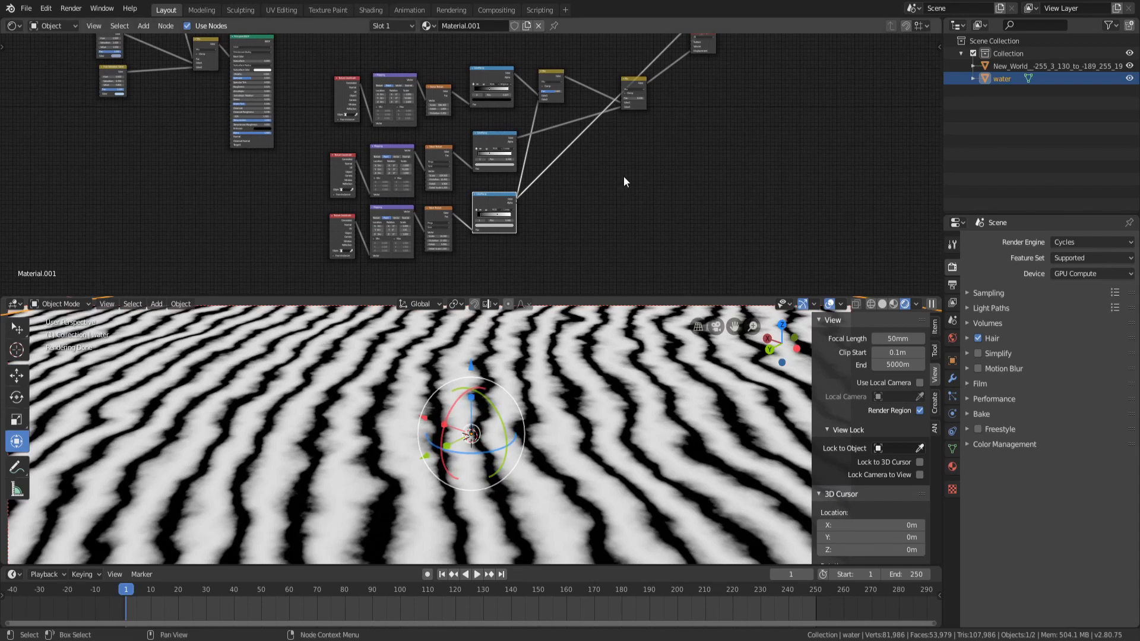
{"action": "scroll", "coordinate": [632, 170], "scroll_direction": "up", "scroll_amount": 9}
{"action": "middle_click_drag", "start_coordinate": [685, 157], "coordinate": [564, 235]}
{"action": "middle_click_drag", "start_coordinate": [681, 158], "coordinate": [452, 305]}
{"action": "scroll", "coordinate": [578, 170], "scroll_direction": "up", "scroll_amount": 4}
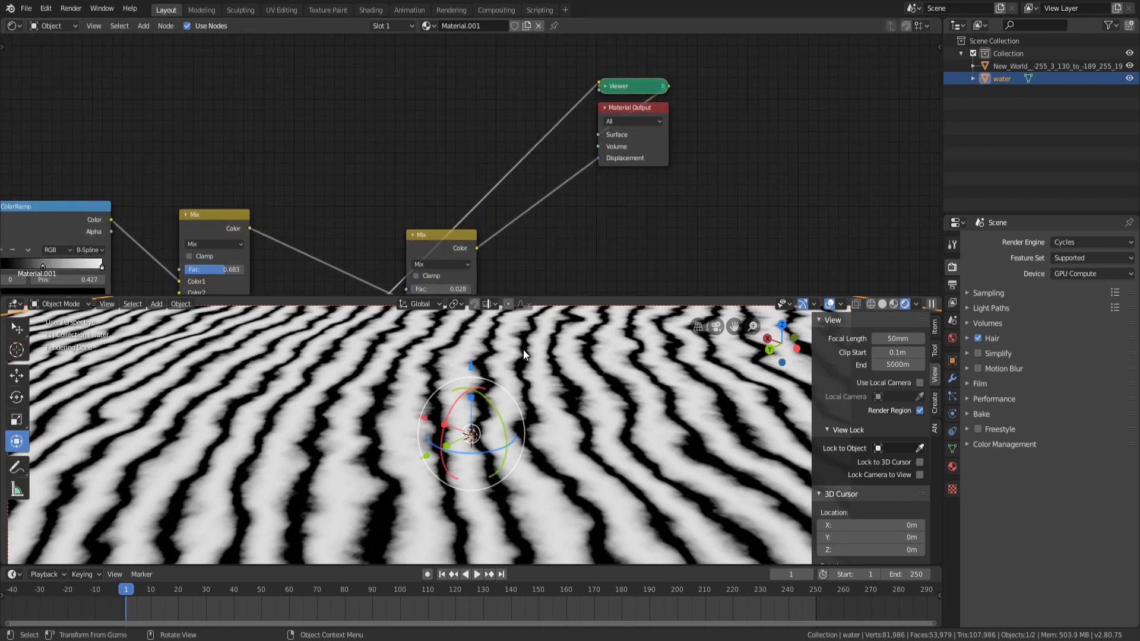
Preview the middle wave branch's color ramp output on the water with the Viewer node
{"action": "mouse_move", "coordinate": [562, 248]}
{"action": "middle_mouse_down"}
{"action": "mouse_move", "coordinate": [563, 192]}
{"action": "mouse_move", "coordinate": [616, 121]}
{"action": "middle_mouse_up"}
{"action": "middle_click_drag", "start_coordinate": [561, 189], "coordinate": [610, 125]}
{"action": "middle_click_drag", "start_coordinate": [472, 173], "coordinate": [556, 112]}
{"action": "left_click", "coordinate": [401, 139], "text": "ctrl+shift"}
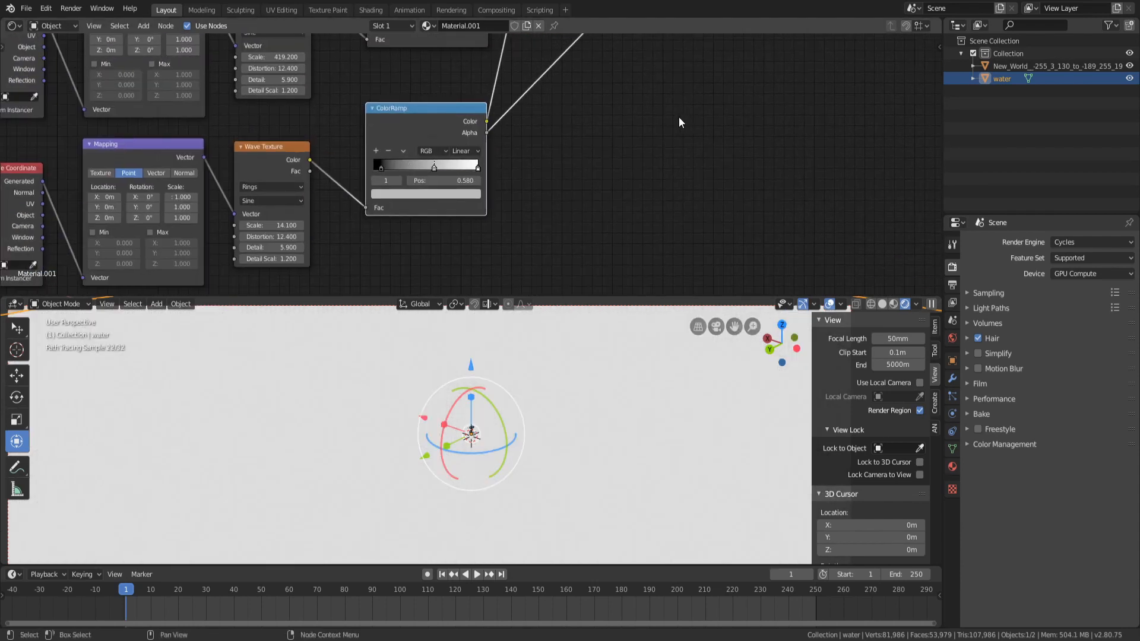
{"action": "scroll", "coordinate": [558, 145], "scroll_direction": "down", "scroll_amount": 3}
{"action": "left_click", "coordinate": [445, 149], "text": "ctrl+shift"}
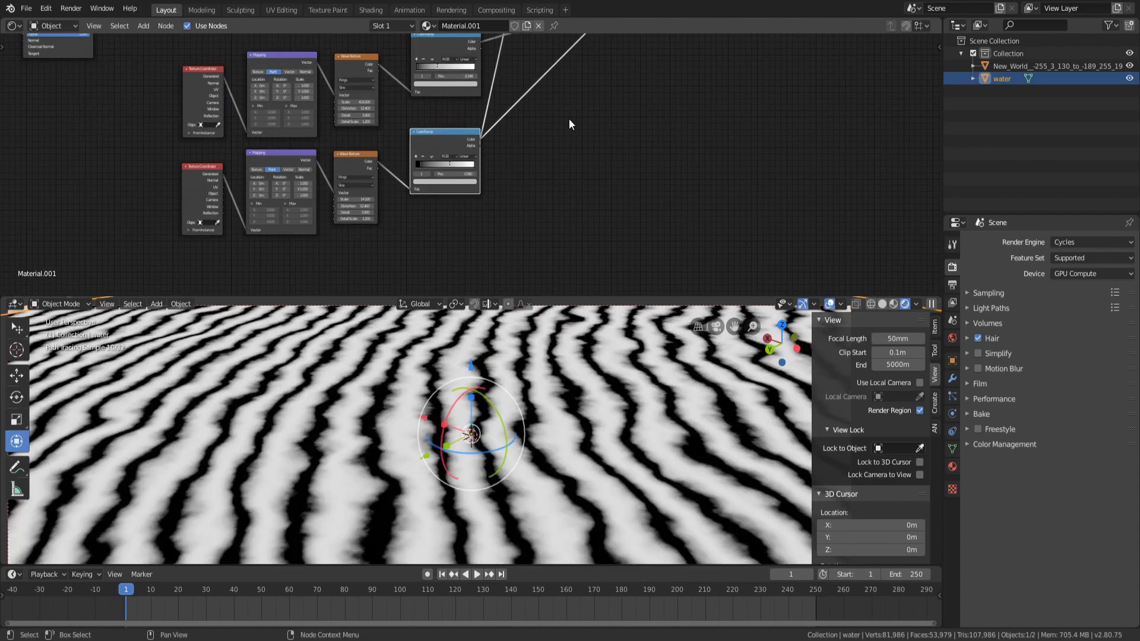
Preview the top color ramp's output on the water in the viewport
{"action": "middle_click_drag", "start_coordinate": [569, 118], "coordinate": [561, 142]}
{"action": "left_click", "coordinate": [424, 56], "text": "ctrl+shift"}
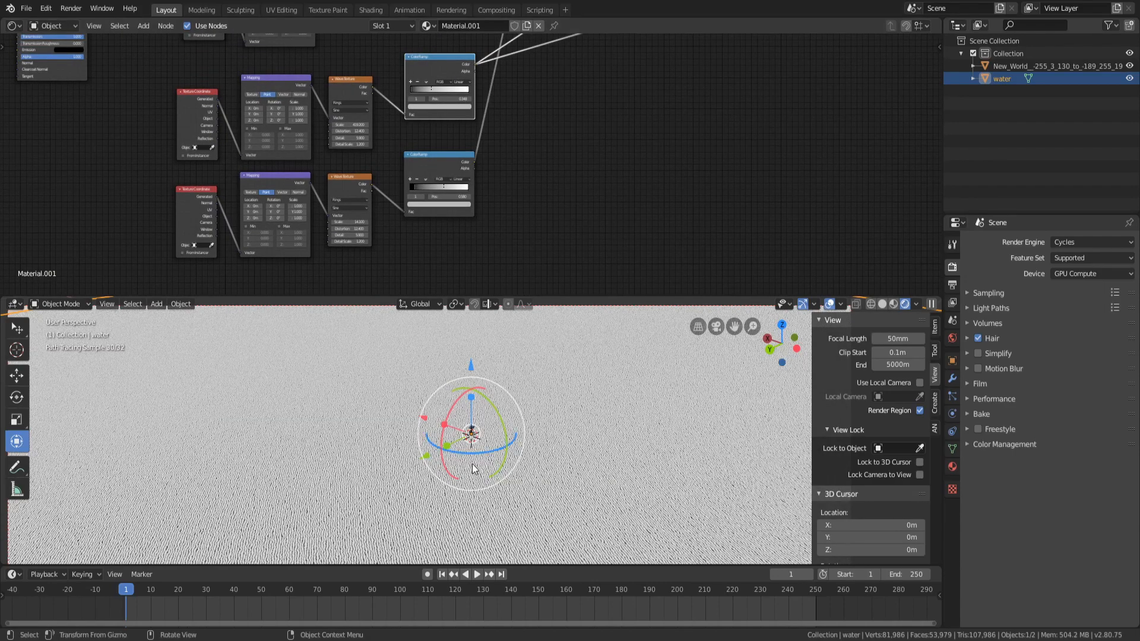
Preview the lower wave branch's color ramp output on the water in the viewport
{"action": "middle_click_drag", "start_coordinate": [475, 436], "coordinate": [476, 467]}
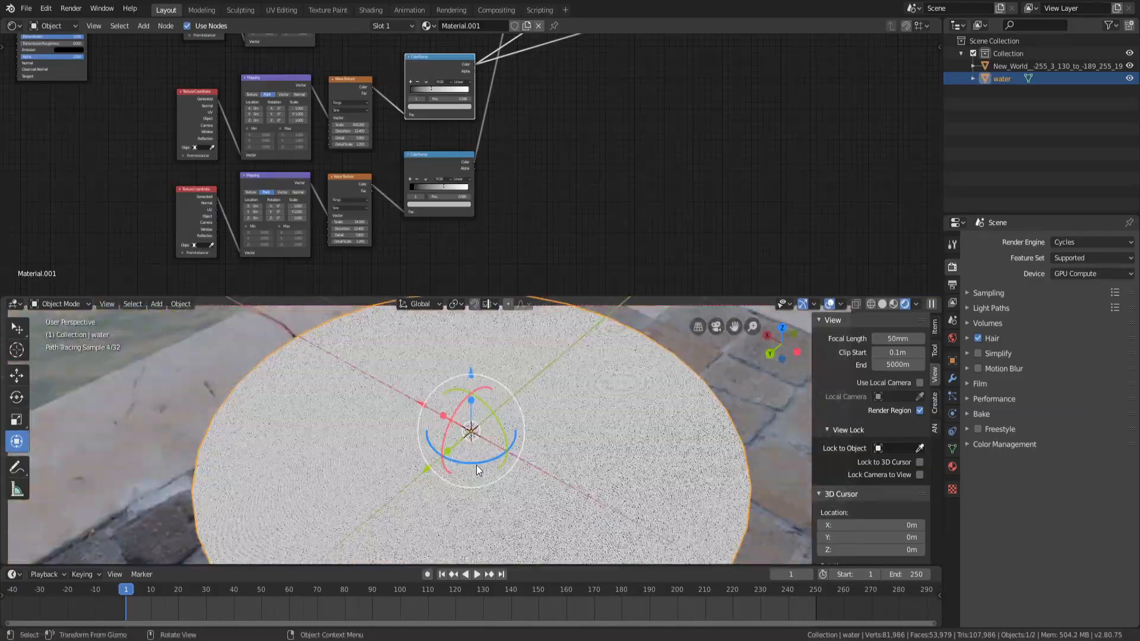
{"action": "scroll", "coordinate": [508, 445], "scroll_direction": "up", "scroll_amount": 5}
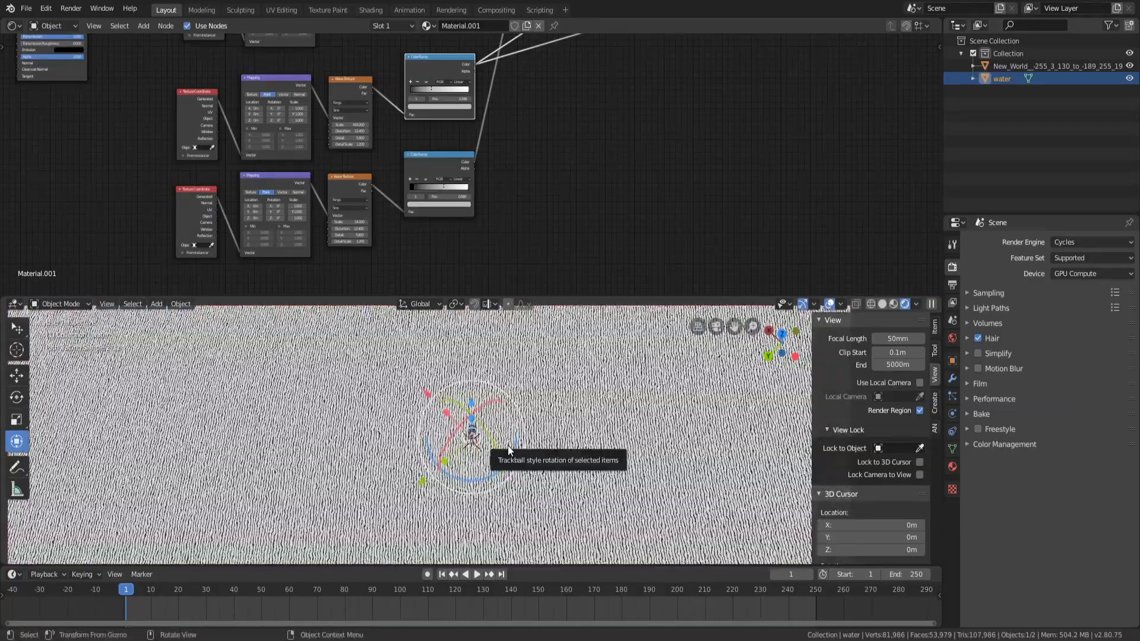
{"action": "middle_click_drag", "start_coordinate": [507, 445], "coordinate": [553, 359]}
{"action": "left_click", "coordinate": [437, 154]}
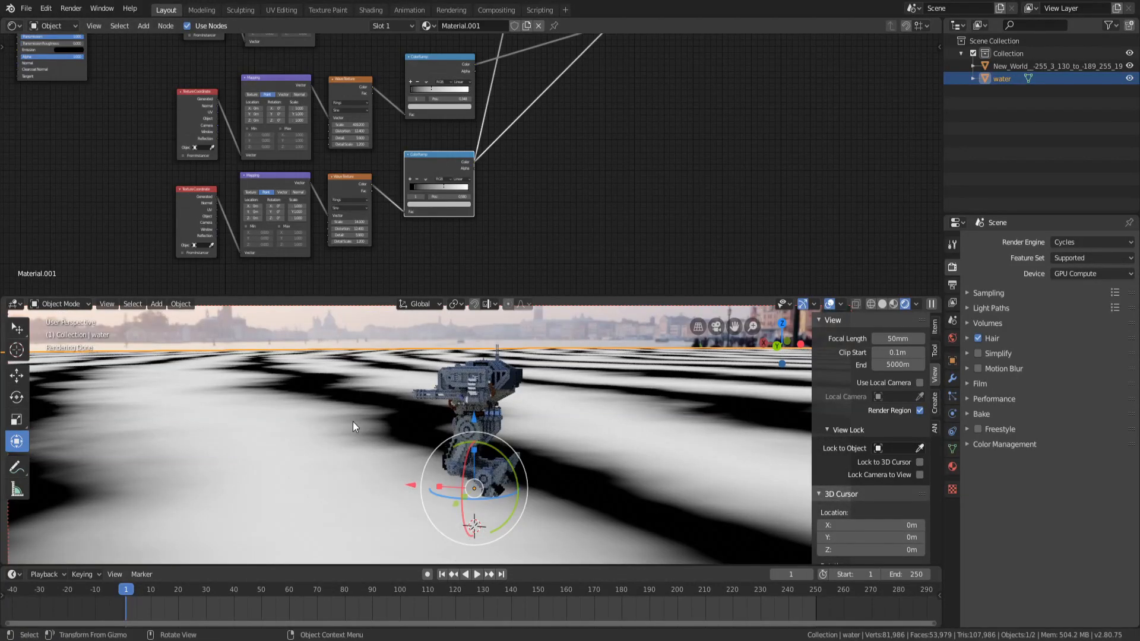
Preview the top noise branch's color ramp output on the water again
{"action": "scroll", "coordinate": [583, 113], "scroll_direction": "down", "scroll_amount": 5}
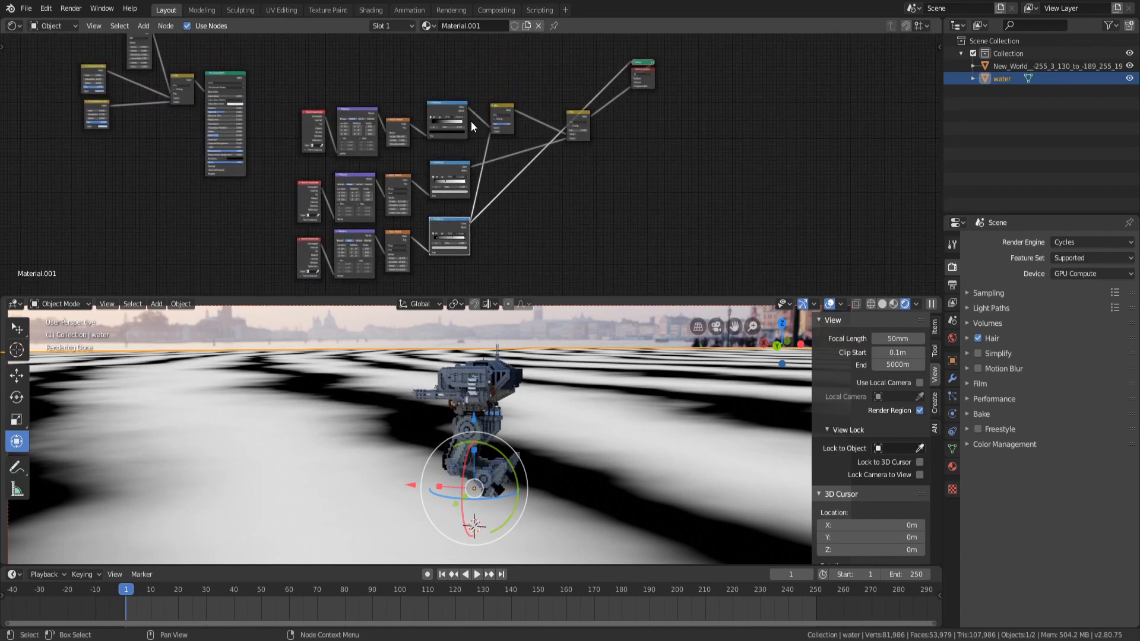
{"action": "middle_click_drag", "start_coordinate": [495, 326], "coordinate": [509, 454]}
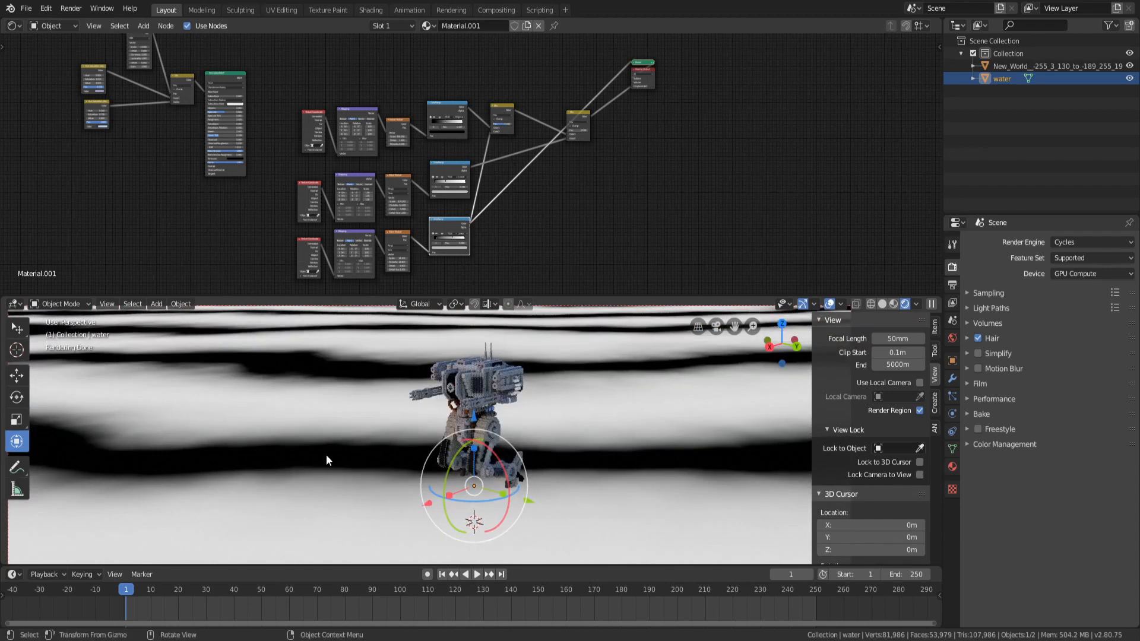
{"action": "scroll", "coordinate": [561, 183], "scroll_direction": "up", "scroll_amount": 3}
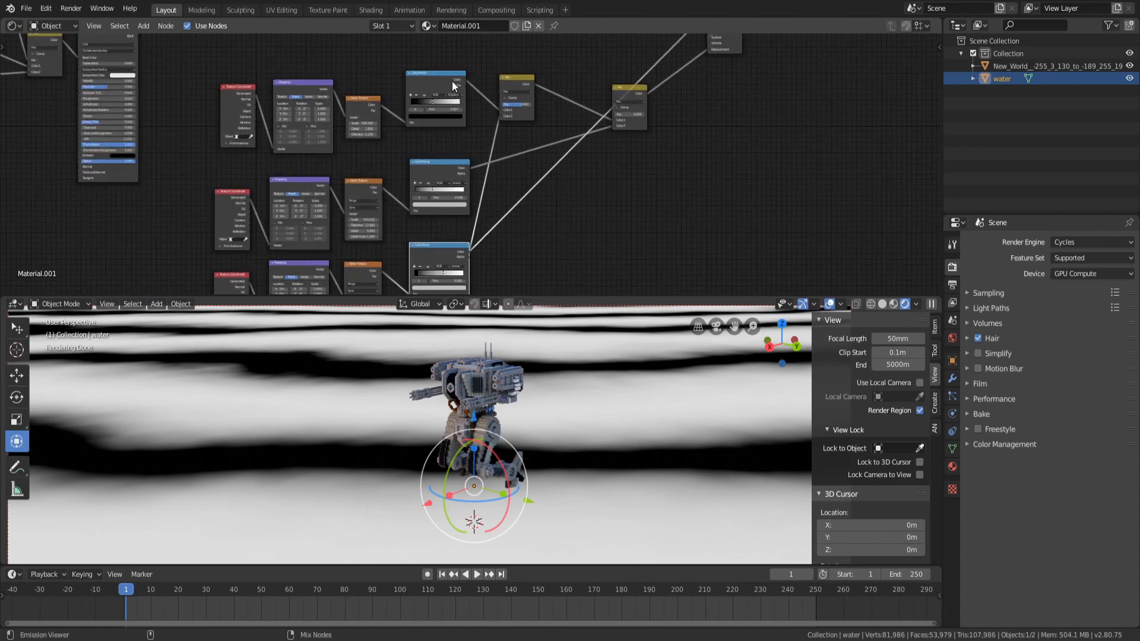
{"action": "left_click", "coordinate": [452, 82], "text": "ctrl+shift"}
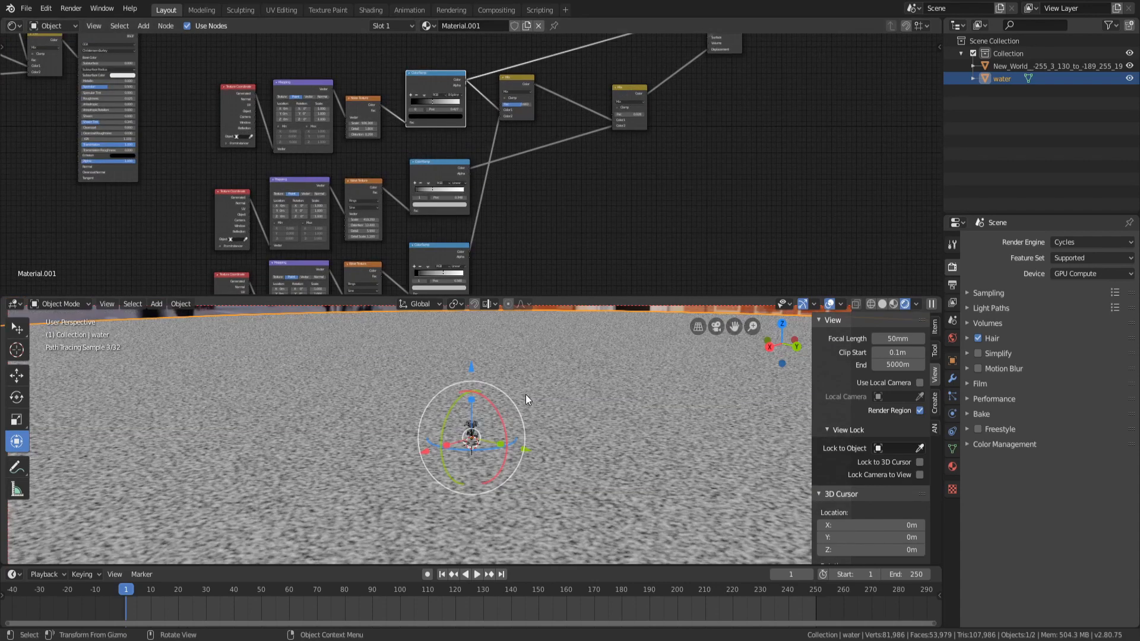
Preview the Noise Texture's raw color output on the water in the viewport
{"action": "middle_click_drag", "start_coordinate": [525, 394], "coordinate": [493, 415]}
{"action": "scroll", "coordinate": [493, 415], "scroll_direction": "down", "scroll_amount": 3}
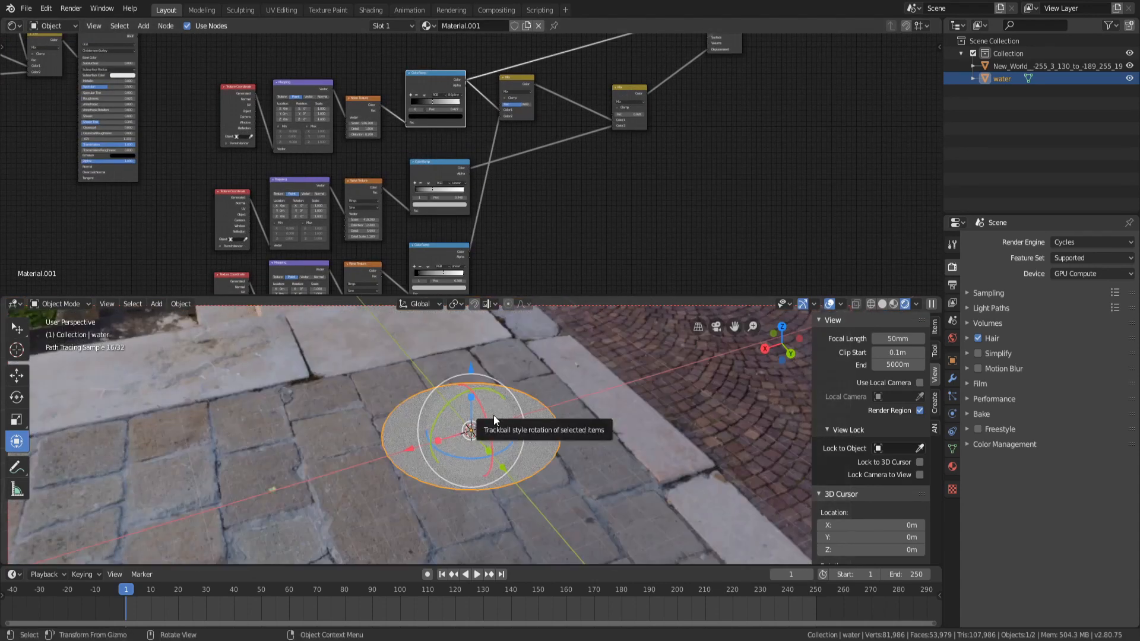
{"action": "scroll", "coordinate": [494, 415], "scroll_direction": "up", "scroll_amount": 10}
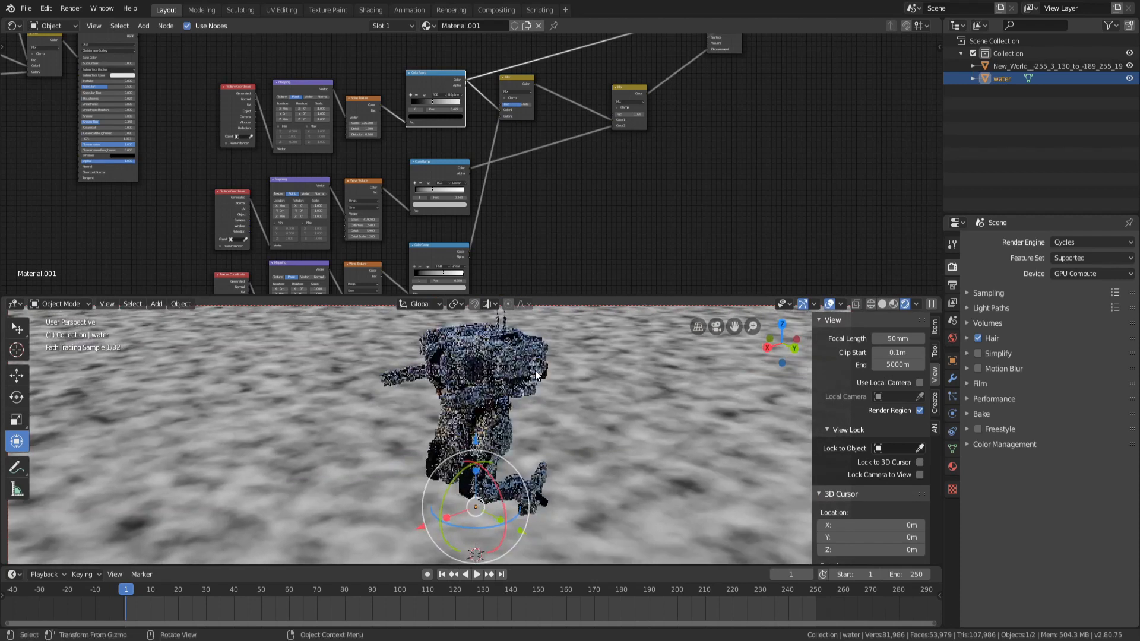
{"action": "scroll", "coordinate": [536, 375], "scroll_direction": "down", "scroll_amount": 4}
{"action": "middle_click_drag", "start_coordinate": [538, 182], "coordinate": [583, 207]}
{"action": "scroll", "coordinate": [429, 158], "scroll_direction": "up", "scroll_amount": 2}
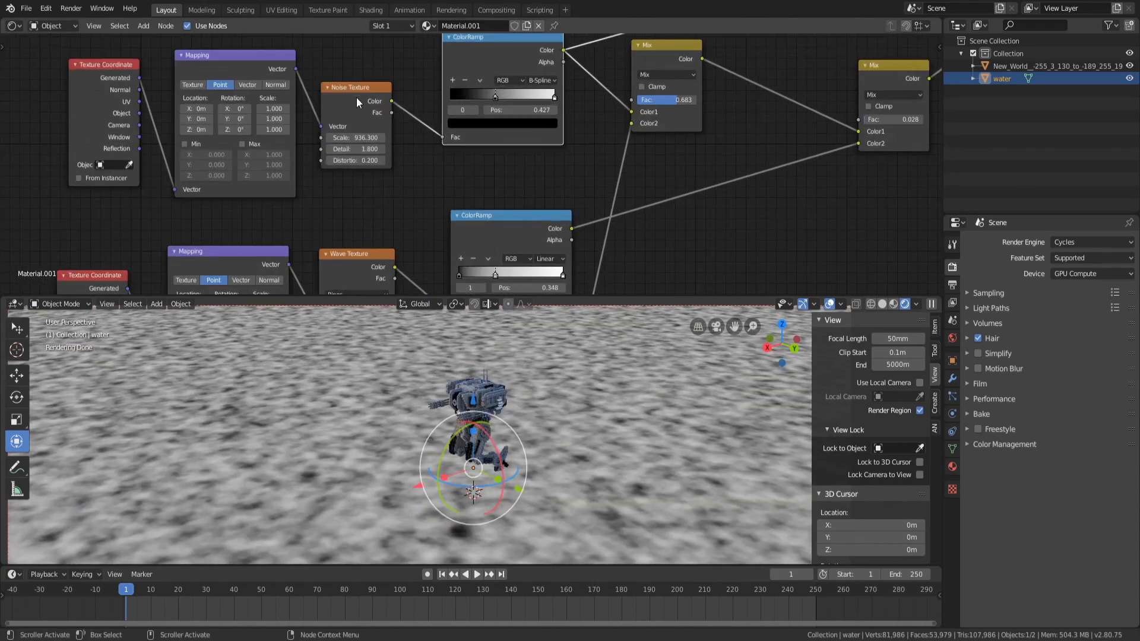
{"action": "left_click", "coordinate": [357, 97], "text": "ctrl+shift"}
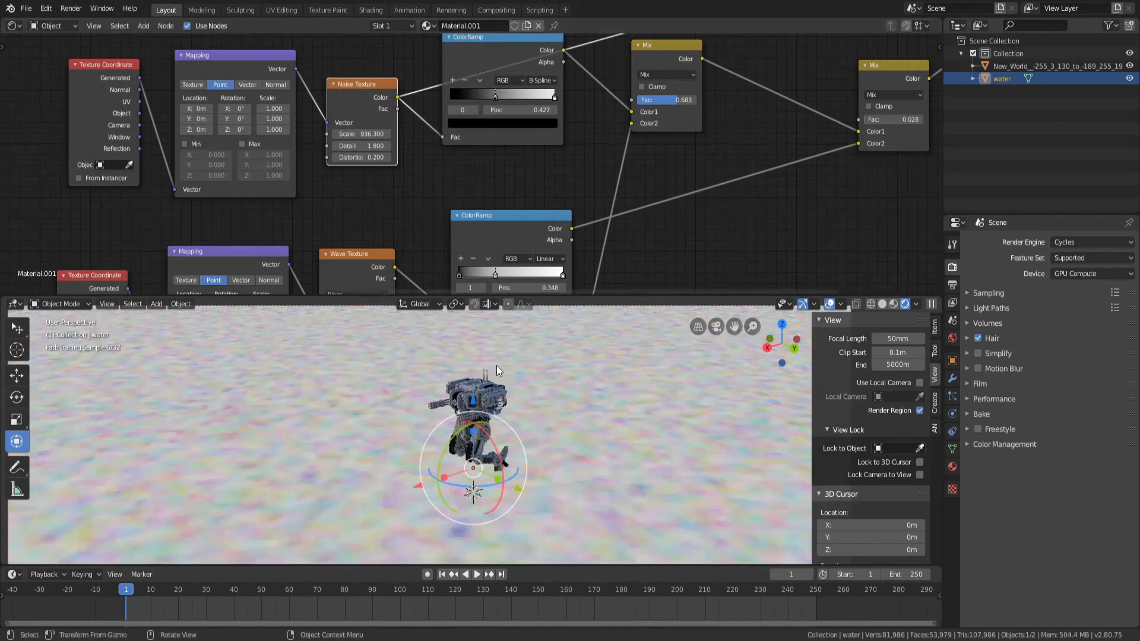
Switch the preview back to the top color ramp's output
{"action": "middle_click_drag", "start_coordinate": [529, 448], "coordinate": [529, 453]}
{"action": "left_click", "coordinate": [485, 60], "text": "ctrl+shift"}
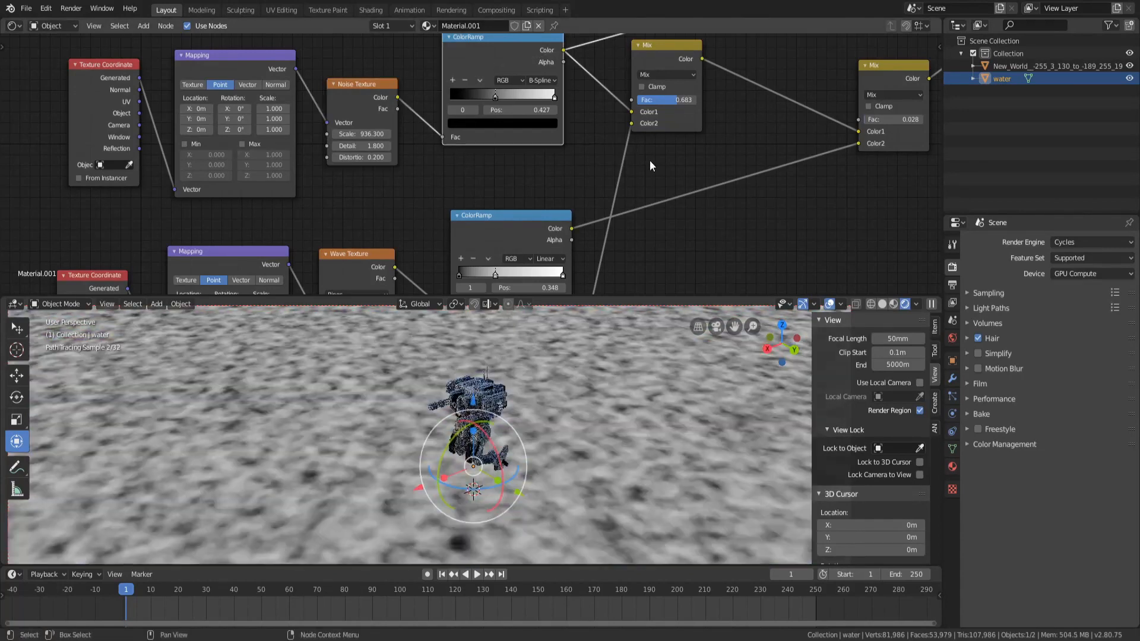
Preview the first Mix node's combined output on the water in the viewport
{"action": "middle_click_drag", "start_coordinate": [653, 168], "coordinate": [474, 168]}
{"action": "left_click", "coordinate": [466, 94]}
{"action": "left_click_drag", "start_coordinate": [466, 93], "coordinate": [513, 110]}
{"action": "left_click_drag", "start_coordinate": [712, 113], "coordinate": [759, 124]}
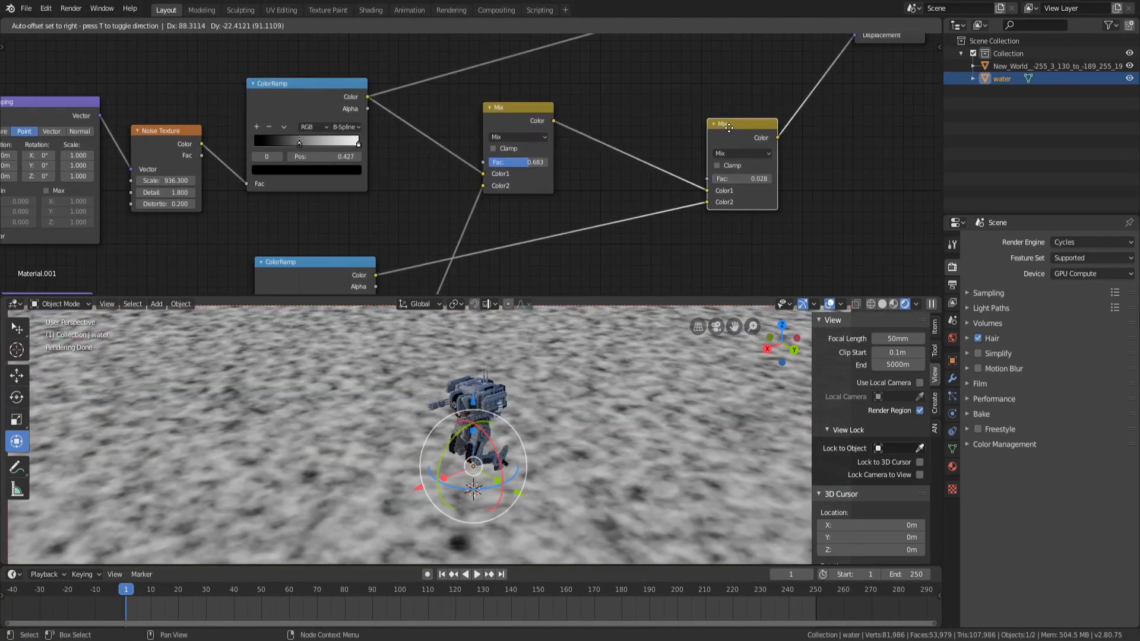
{"action": "left_click", "coordinate": [505, 102], "text": "ctrl+shift"}
Set the first Mix node's factor to 0.517
{"action": "middle_click_drag", "start_coordinate": [411, 194], "coordinate": [443, 140]}
{"action": "middle_click_drag", "start_coordinate": [379, 504], "coordinate": [414, 453]}
{"action": "scroll", "coordinate": [415, 454], "scroll_direction": "up", "scroll_amount": 5}
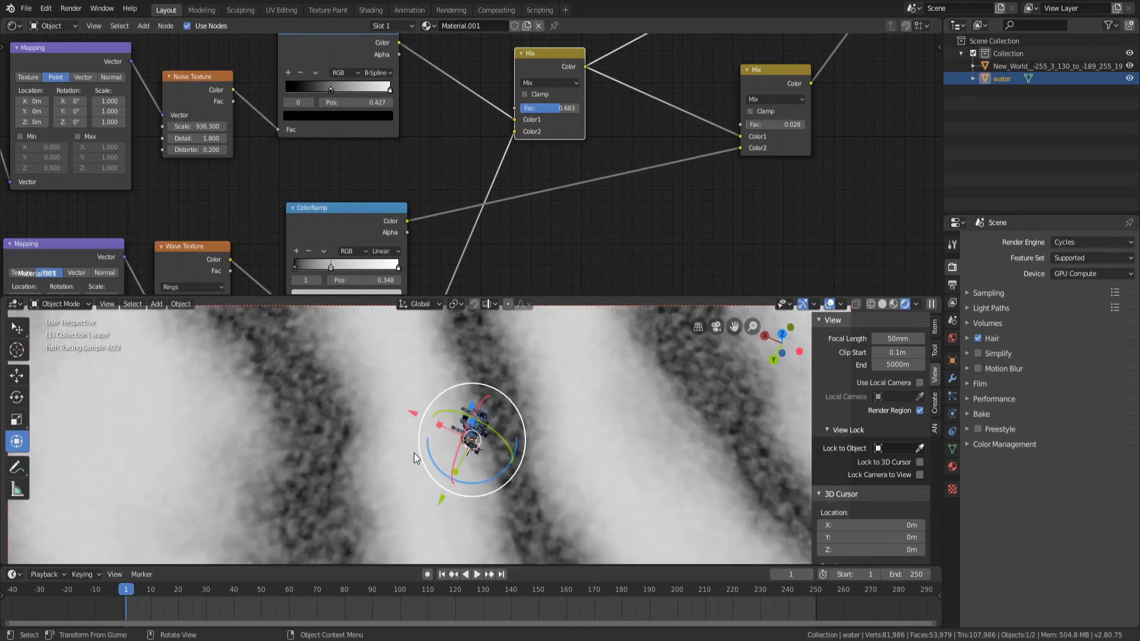
{"action": "middle_click_drag", "start_coordinate": [552, 405], "coordinate": [523, 384]}
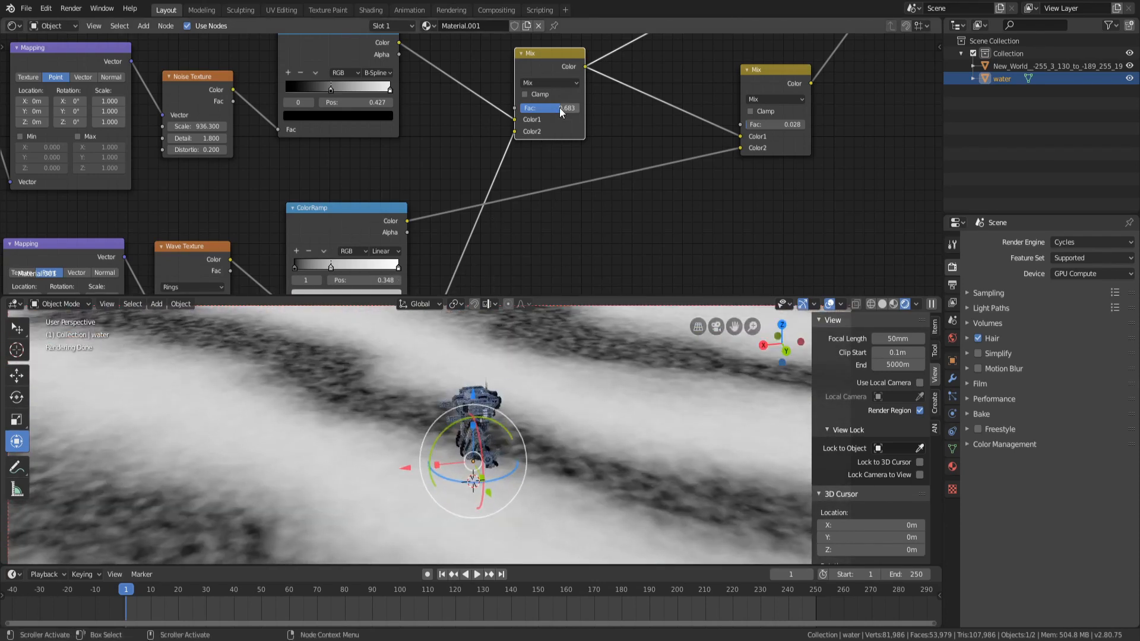
{"action": "mouse_move", "coordinate": [559, 108]}
{"action": "left_mouse_down"}
{"action": "mouse_move", "coordinate": [519, 108]}
{"action": "mouse_move", "coordinate": [558, 108]}
{"action": "left_mouse_up"}
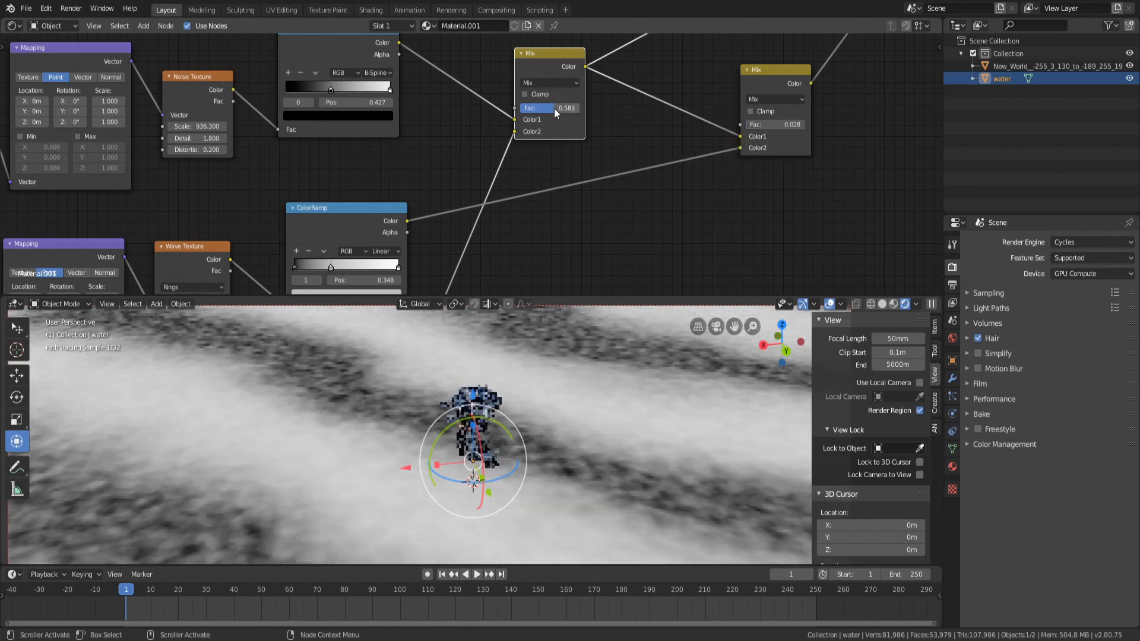
{"action": "left_click", "coordinate": [552, 108]}
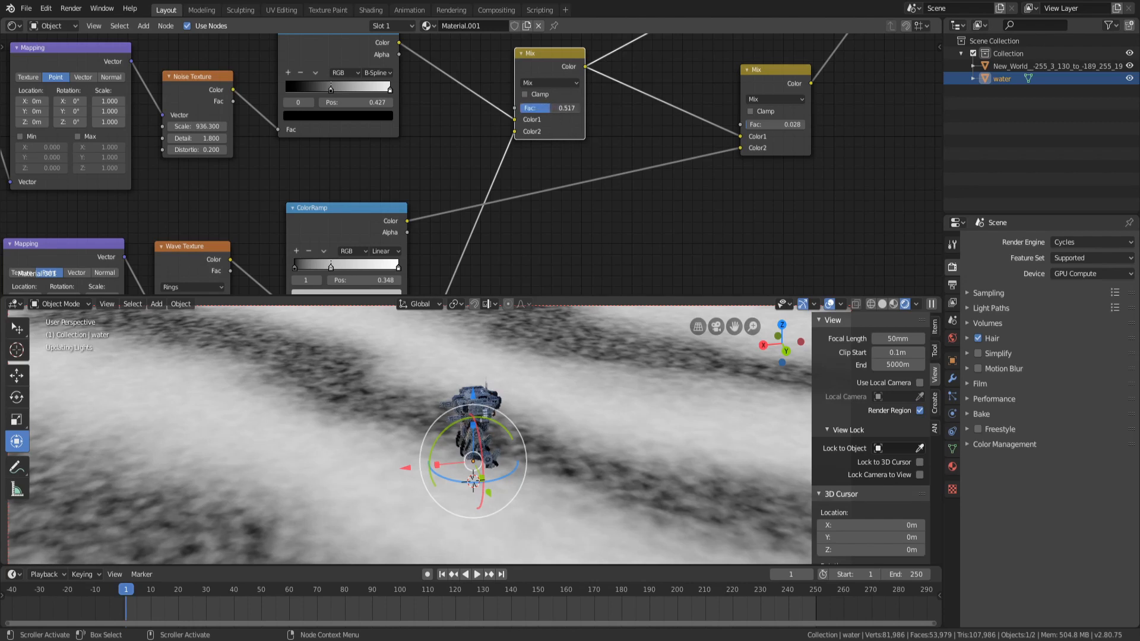
Preview the lower wave branch's color ramp output on the water once more
{"action": "middle_click_drag", "start_coordinate": [769, 101], "coordinate": [615, 131]}
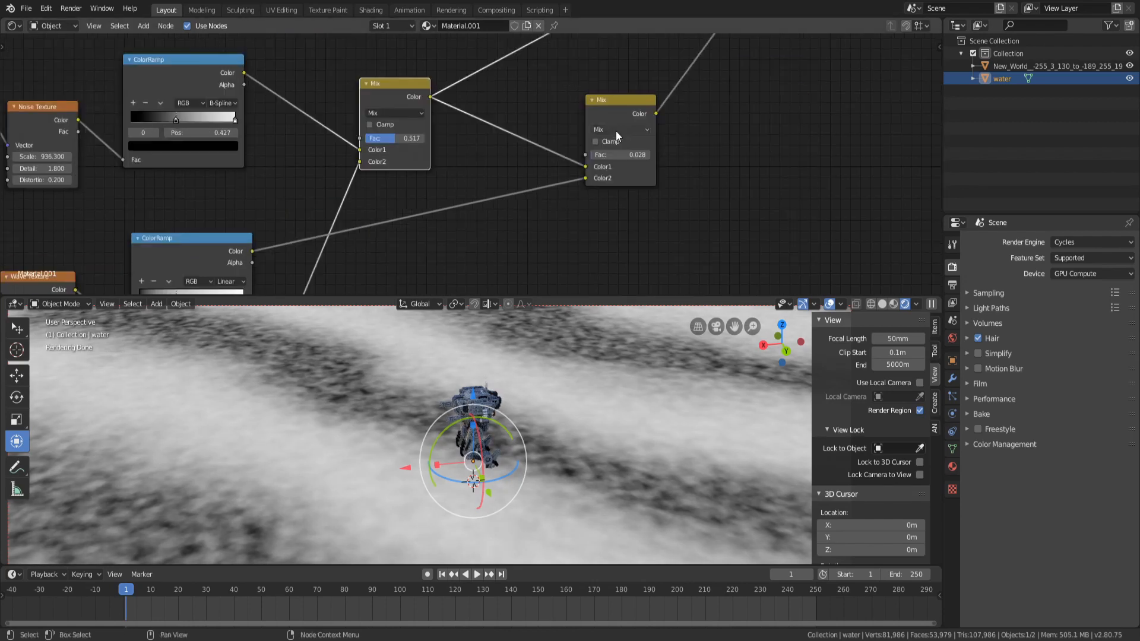
{"action": "scroll", "coordinate": [509, 197], "scroll_direction": "down", "scroll_amount": 3}
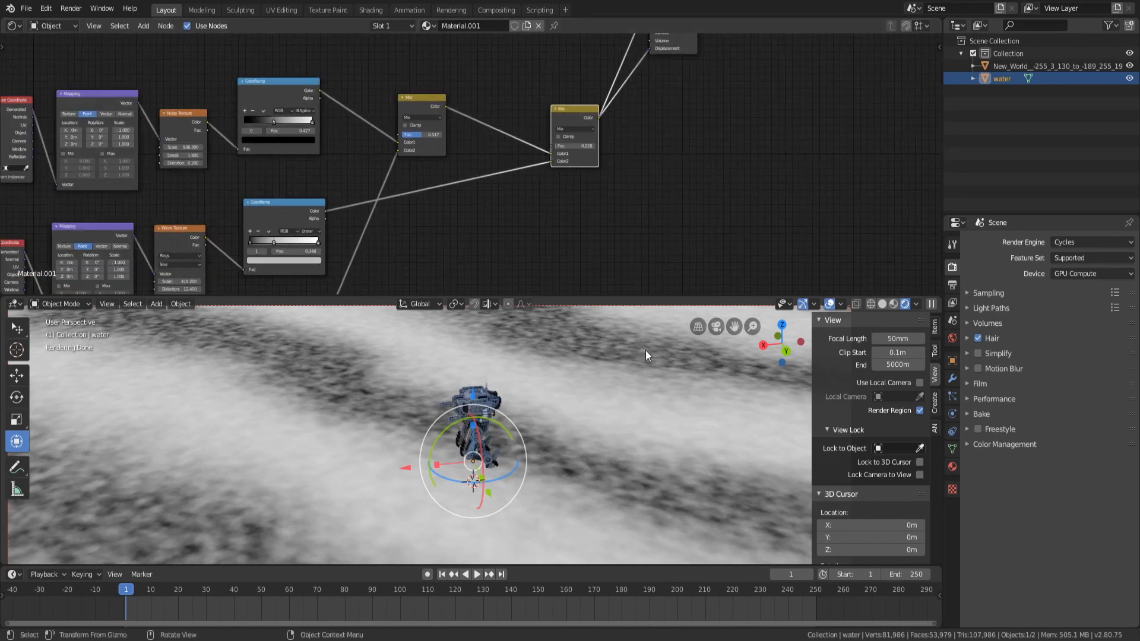
{"action": "middle_click_drag", "start_coordinate": [574, 202], "coordinate": [534, 218]}
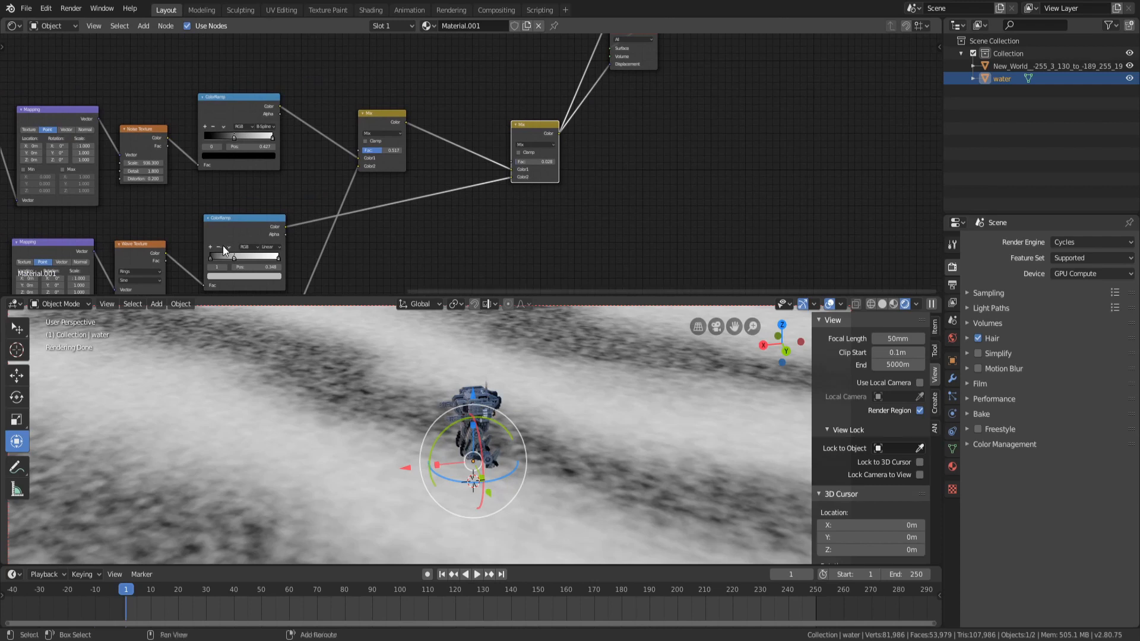
{"action": "left_click", "coordinate": [238, 228], "text": "ctrl+shift"}
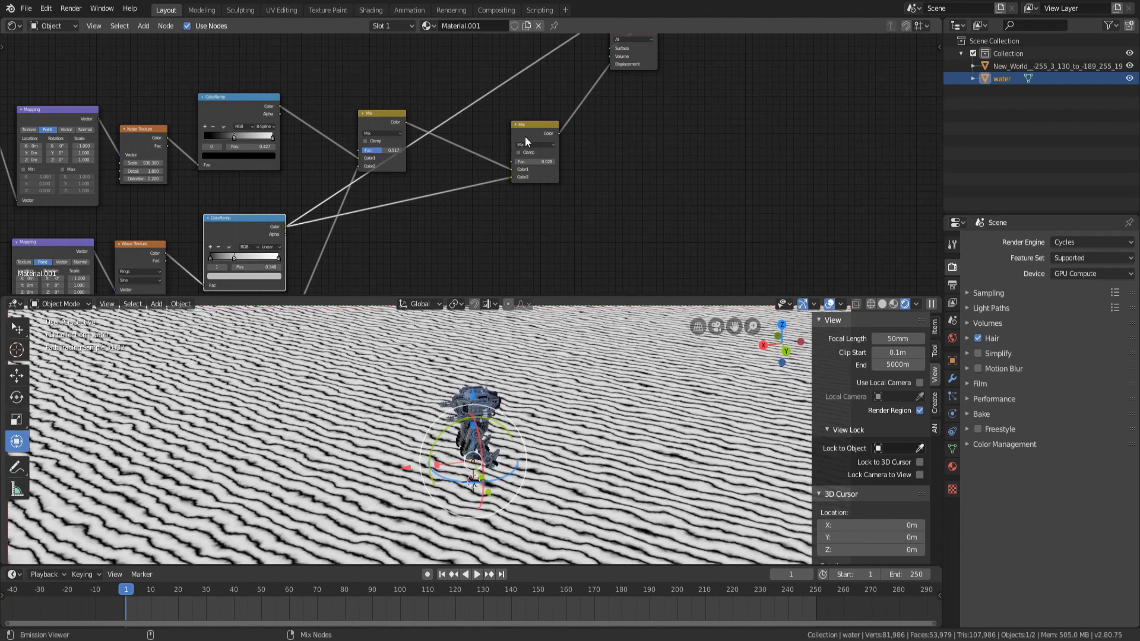
Preview the second Mix node's output on the water in the viewport
{"action": "left_click", "coordinate": [525, 136], "text": "ctrl+shift"}
{"action": "scroll", "coordinate": [526, 161], "scroll_direction": "down", "scroll_amount": 2}
{"action": "middle_click_drag", "start_coordinate": [417, 163], "coordinate": [404, 173]}
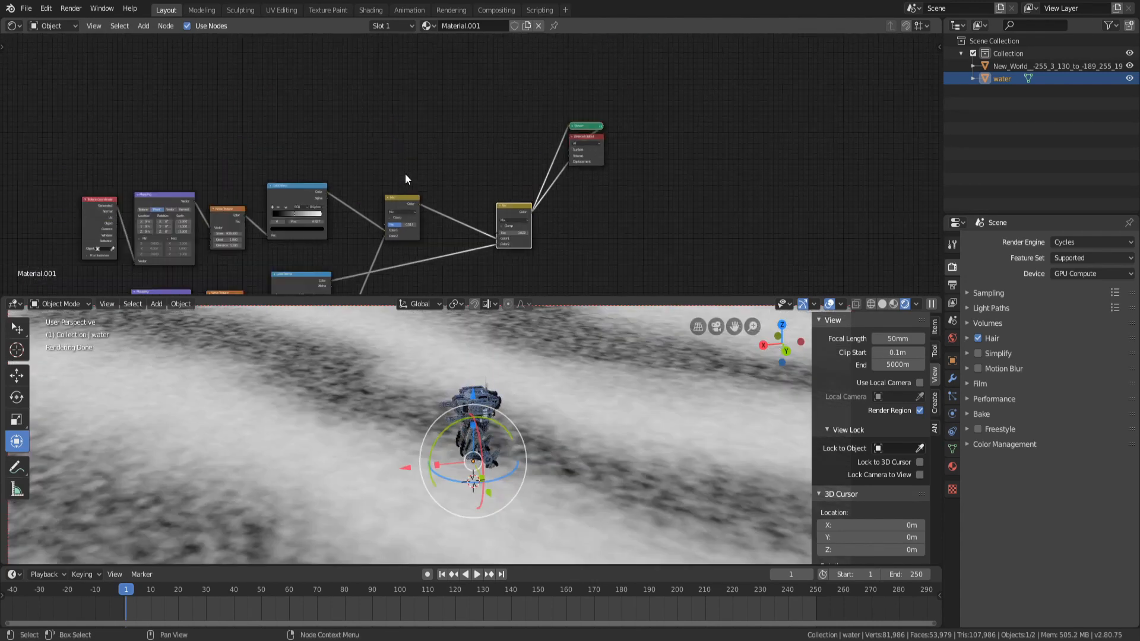
{"action": "scroll", "coordinate": [513, 215], "scroll_direction": "down", "scroll_amount": 1}
Preview the final Principled BSDF water shader in the viewport and examine it
{"action": "left_click", "coordinate": [37, 158], "text": "ctrl+shift"}
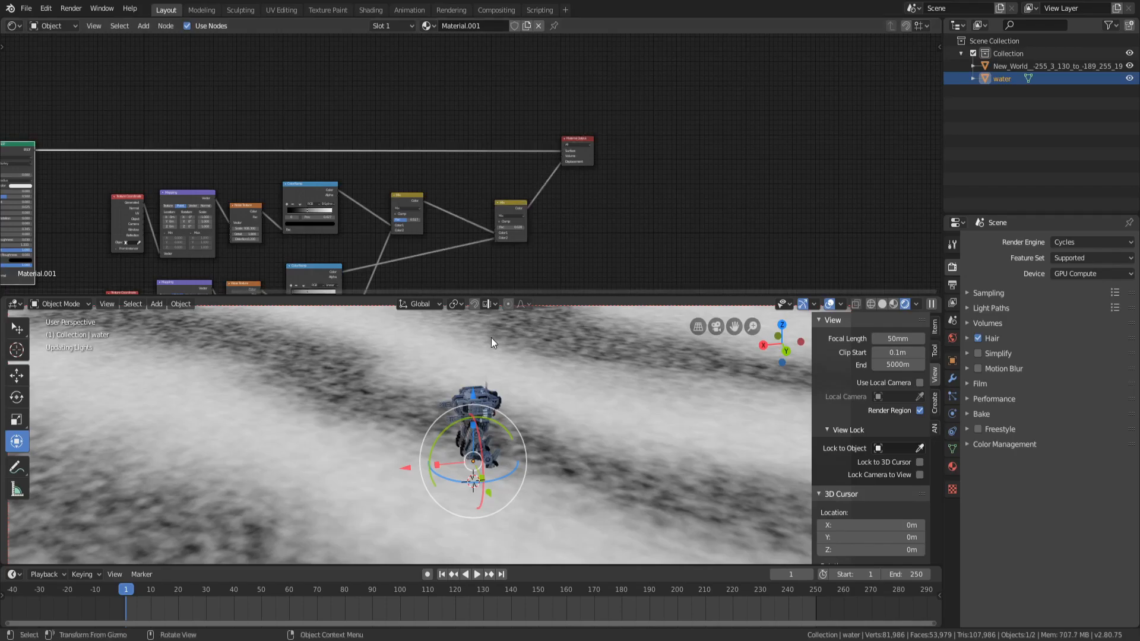
{"action": "scroll", "coordinate": [491, 416], "scroll_direction": "down", "scroll_amount": 6}
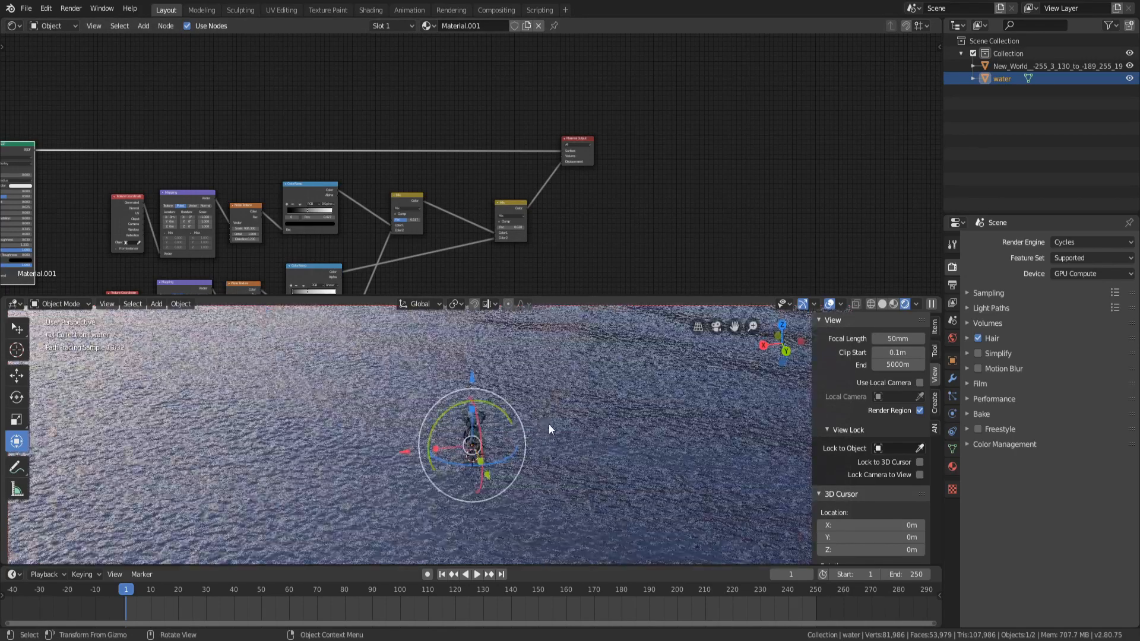
{"action": "middle_click_drag", "start_coordinate": [548, 424], "coordinate": [550, 414]}
{"action": "scroll", "coordinate": [560, 459], "scroll_direction": "up", "scroll_amount": 4}
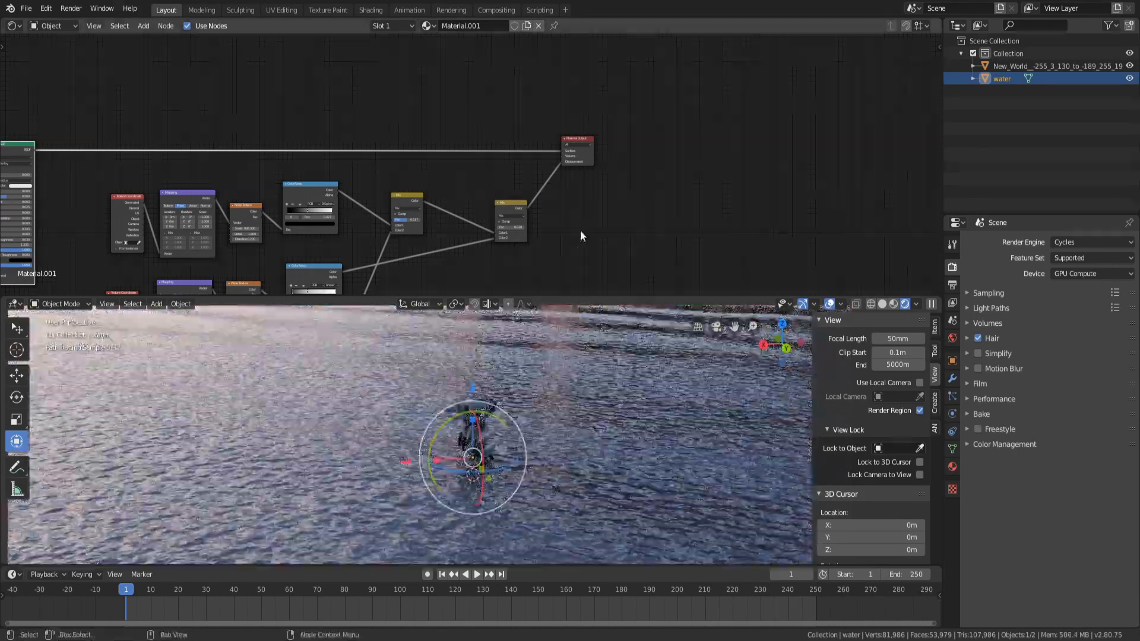
{"action": "scroll", "coordinate": [579, 231], "scroll_direction": "up", "scroll_amount": 3}
{"action": "scroll", "coordinate": [633, 230], "scroll_direction": "down", "scroll_amount": 1}
{"action": "middle_click_drag", "start_coordinate": [630, 228], "coordinate": [618, 119]}
{"action": "scroll", "coordinate": [565, 96], "scroll_direction": "up", "scroll_amount": 5}
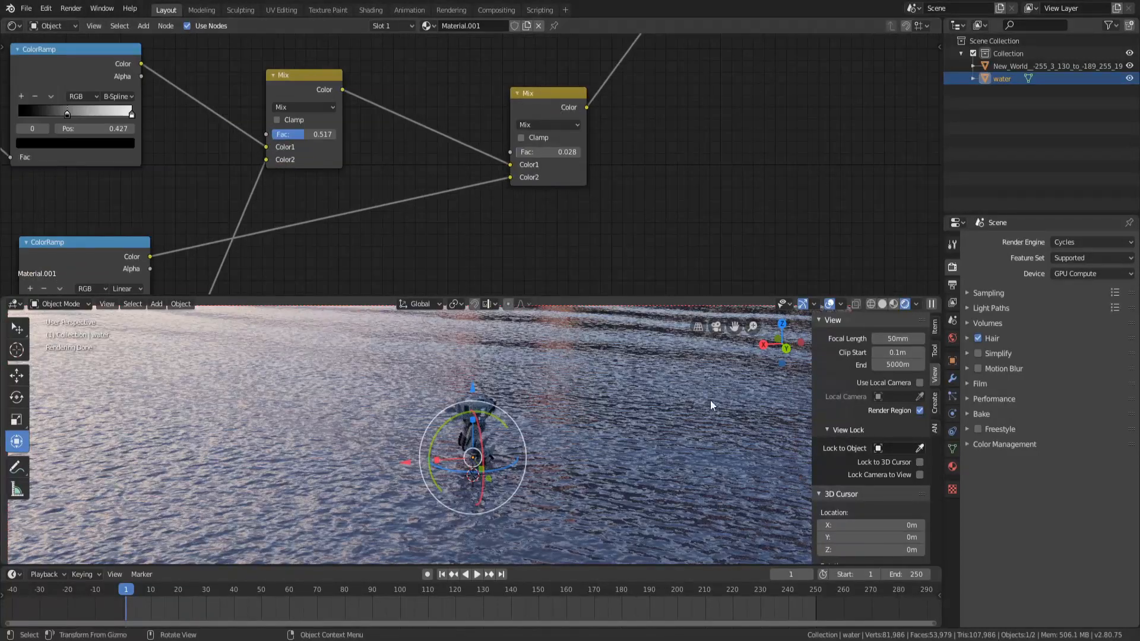
{"action": "scroll", "coordinate": [568, 145], "scroll_direction": "up", "scroll_amount": 2}
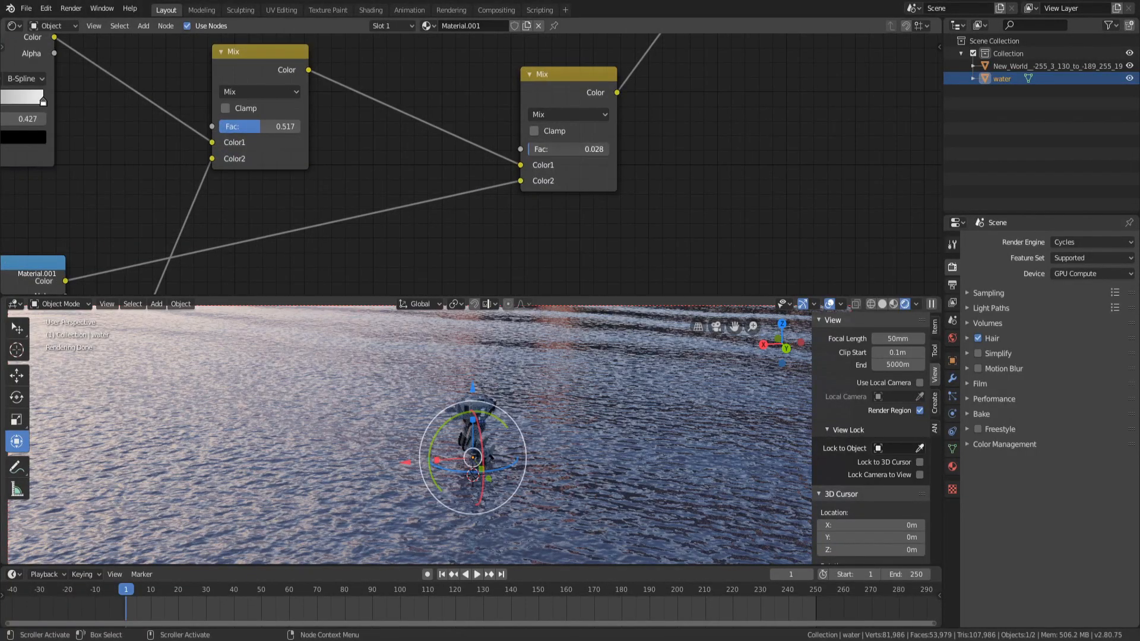
Set the second Mix node's factor to 0.045
{"action": "left_click_drag", "start_coordinate": [568, 149], "coordinate": [569, 149]}
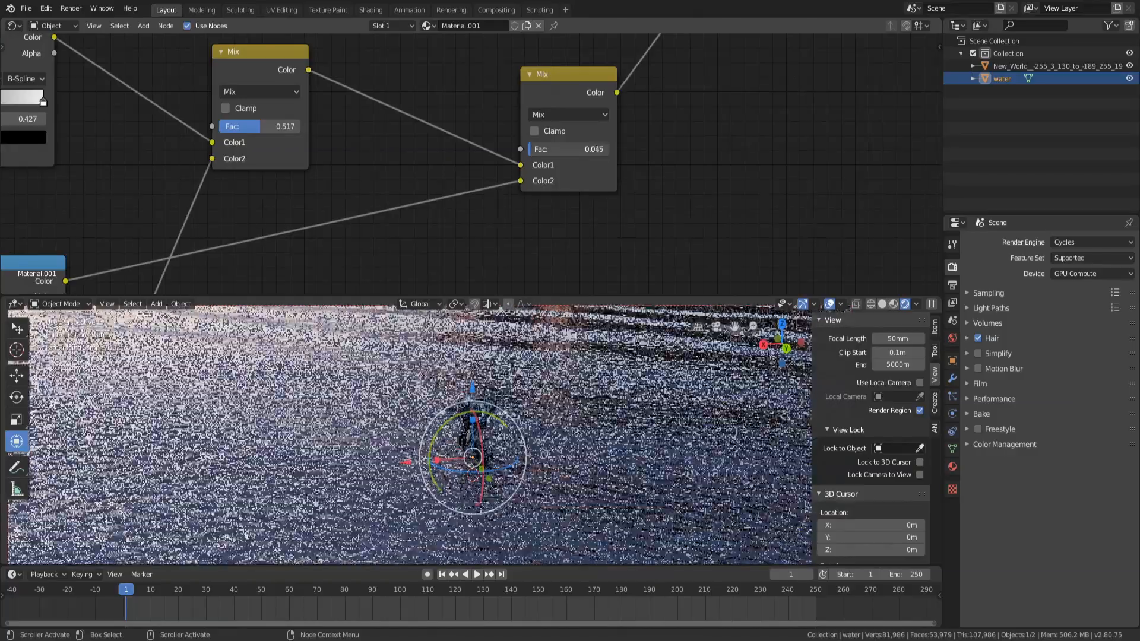
{"action": "scroll", "coordinate": [536, 436], "scroll_direction": "down", "scroll_amount": 5}
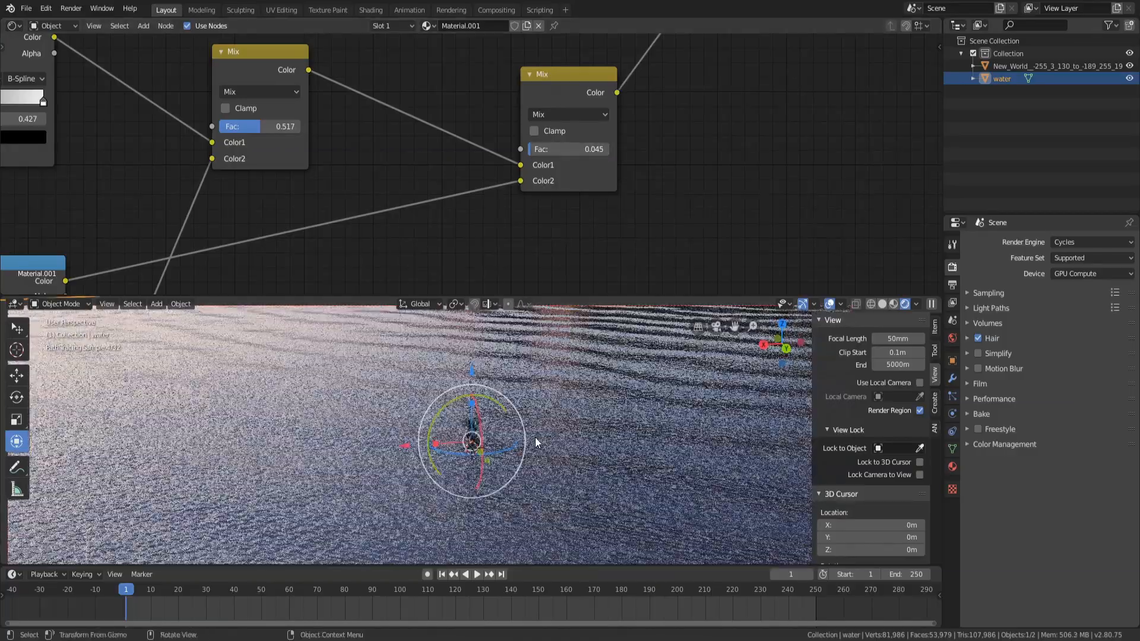
{"action": "mouse_move", "coordinate": [536, 437]}
{"action": "middle_mouse_down"}
{"action": "mouse_move", "coordinate": [522, 466]}
{"action": "mouse_move", "coordinate": [481, 448]}
{"action": "mouse_move", "coordinate": [484, 497]}
{"action": "middle_mouse_up"}
{"action": "scroll", "coordinate": [480, 449], "scroll_direction": "up", "scroll_amount": 10}
{"action": "scroll", "coordinate": [483, 497], "scroll_direction": "up", "scroll_amount": 2}
Try a second Mix node factor of 0.895, then return it to 0.045
{"action": "left_click_drag", "start_coordinate": [567, 148], "coordinate": [601, 149]}
{"action": "scroll", "coordinate": [521, 468], "scroll_direction": "down", "scroll_amount": 1}
{"action": "mouse_move", "coordinate": [521, 468]}
{"action": "middle_mouse_down", "text": "shift"}
{"action": "mouse_move", "coordinate": [519, 436]}
{"action": "mouse_move", "coordinate": [519, 461]}
{"action": "middle_mouse_up", "text": "shift"}
{"action": "scroll", "coordinate": [519, 435], "scroll_direction": "down", "scroll_amount": 9}
{"action": "scroll", "coordinate": [550, 468], "scroll_direction": "down", "scroll_amount": 6}
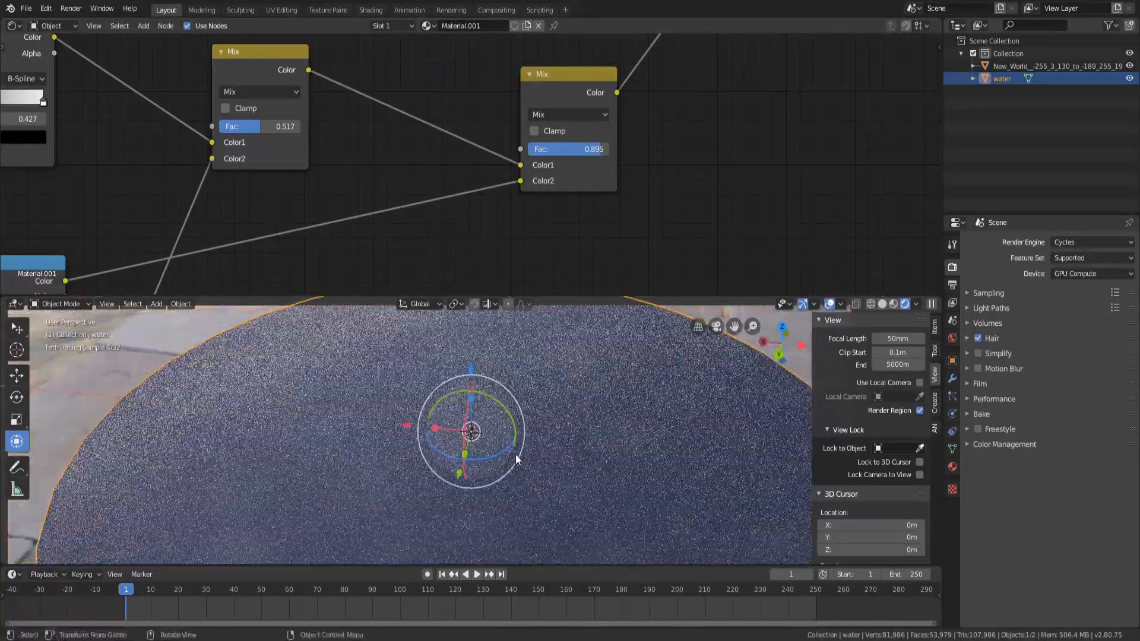
{"action": "scroll", "coordinate": [527, 492], "scroll_direction": "down", "scroll_amount": 8}
{"action": "scroll", "coordinate": [533, 477], "scroll_direction": "up", "scroll_amount": 12}
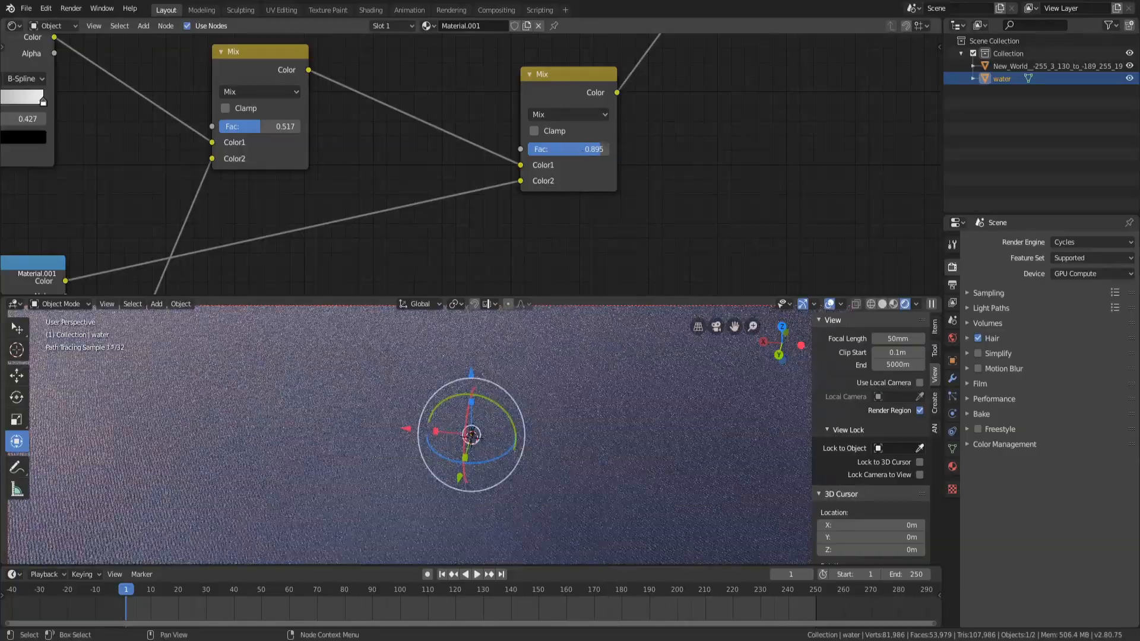
{"action": "left_click_drag", "start_coordinate": [570, 149], "coordinate": [506, 149]}
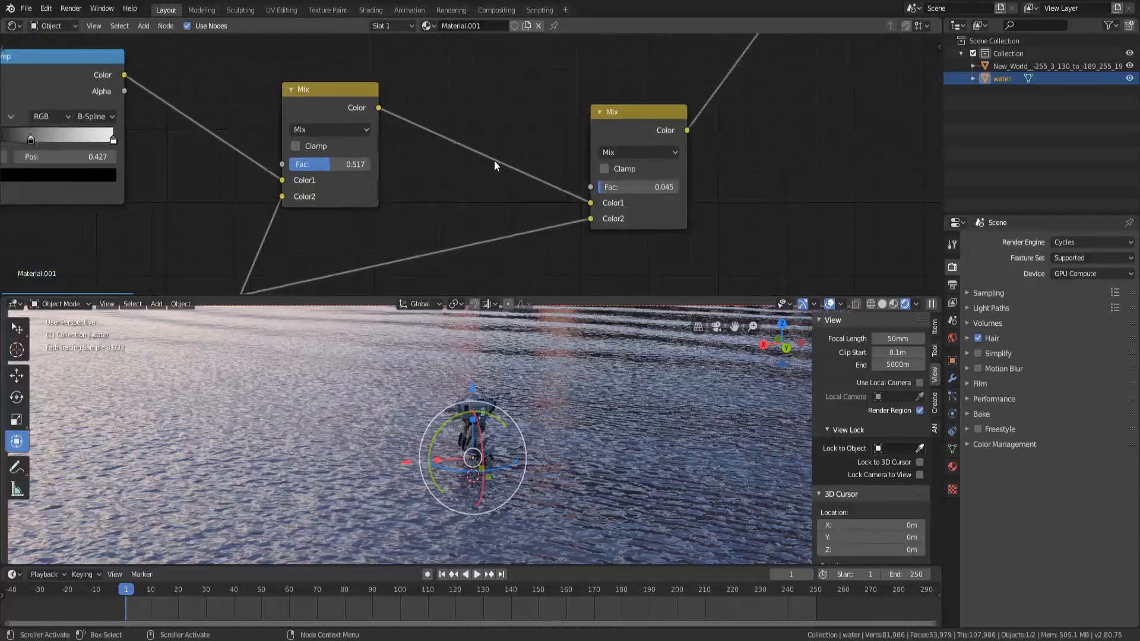
{"action": "scroll", "coordinate": [494, 160], "scroll_direction": "down", "scroll_amount": 5}
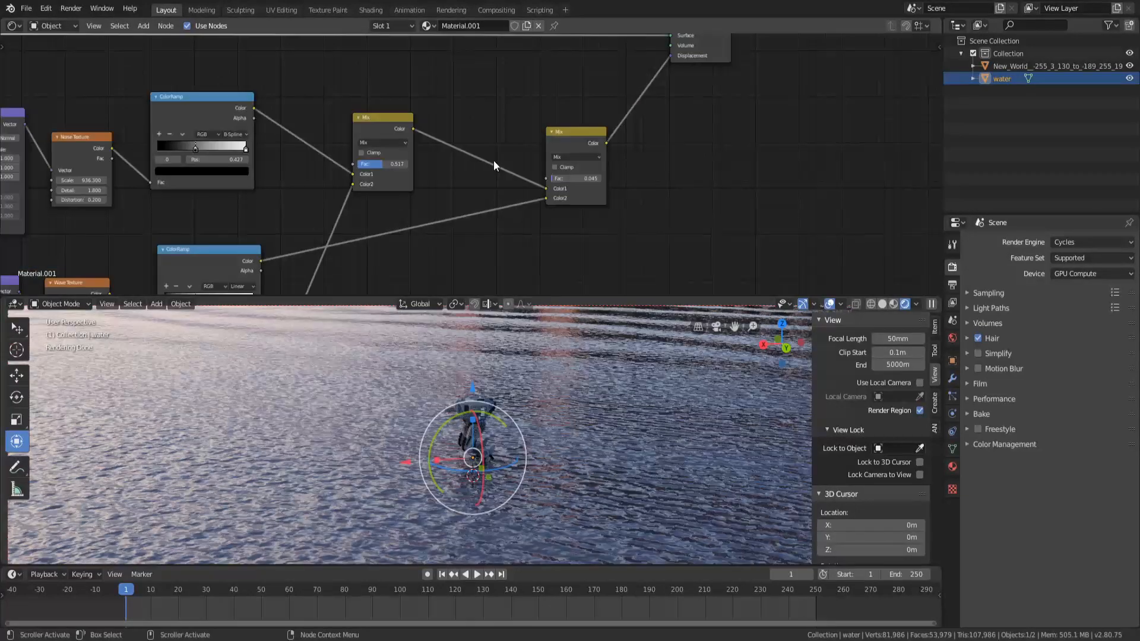
Examine the water node tree and the water surface in the viewport from several angles
{"action": "scroll", "coordinate": [500, 115], "scroll_direction": "down", "scroll_amount": 4}
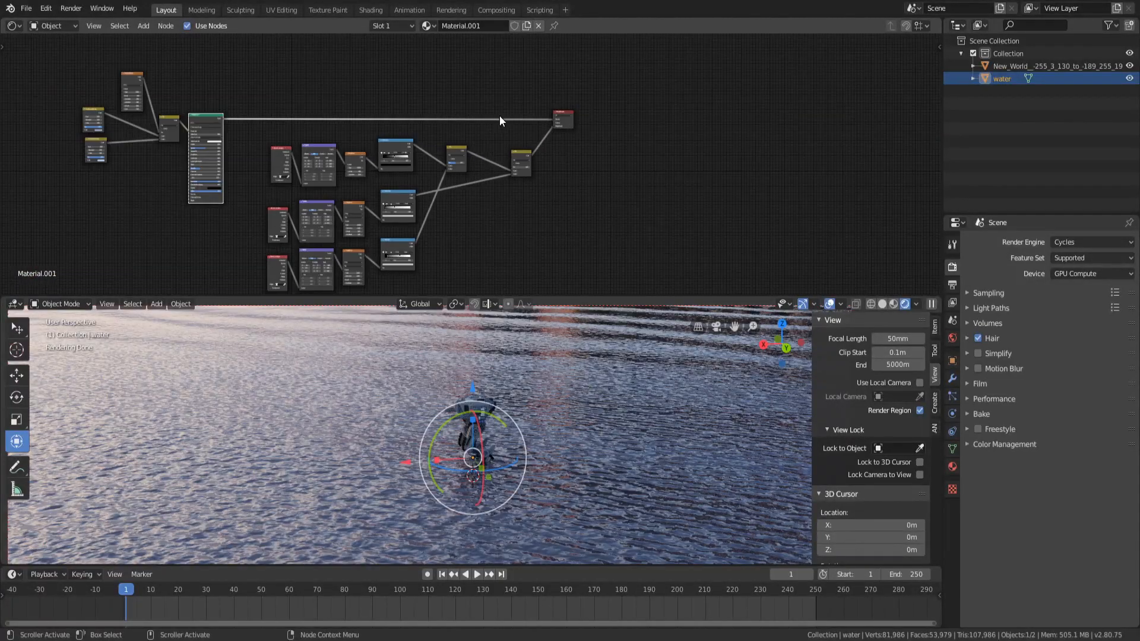
{"action": "scroll", "coordinate": [383, 170], "scroll_direction": "up", "scroll_amount": 2}
{"action": "scroll", "coordinate": [522, 415], "scroll_direction": "down", "scroll_amount": 6}
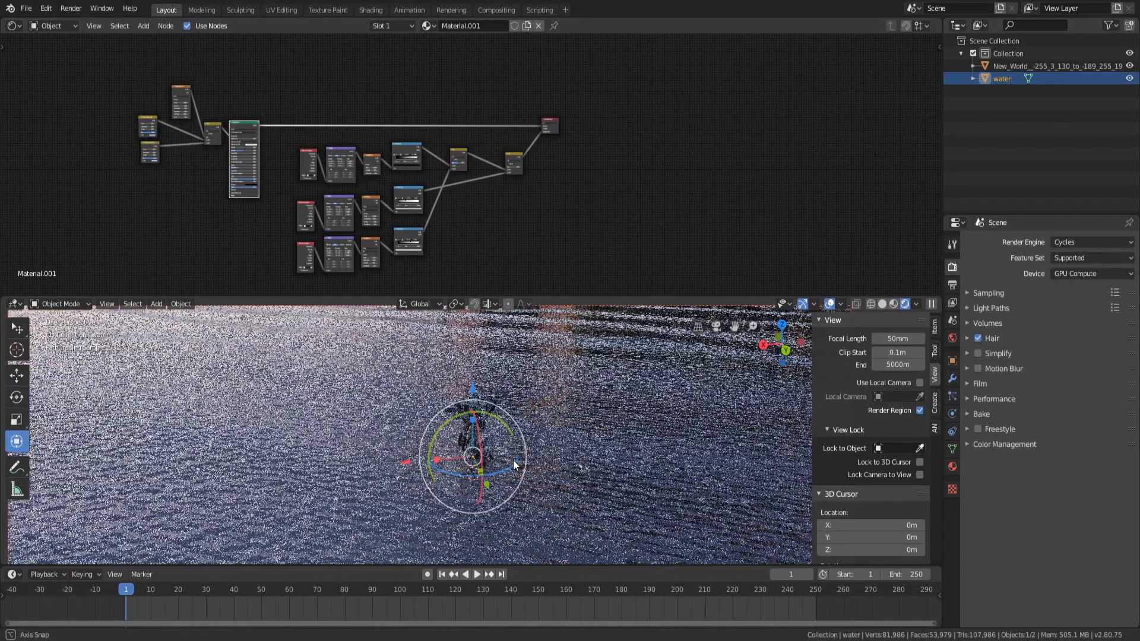
{"action": "middle_click_drag", "start_coordinate": [502, 422], "coordinate": [527, 476]}
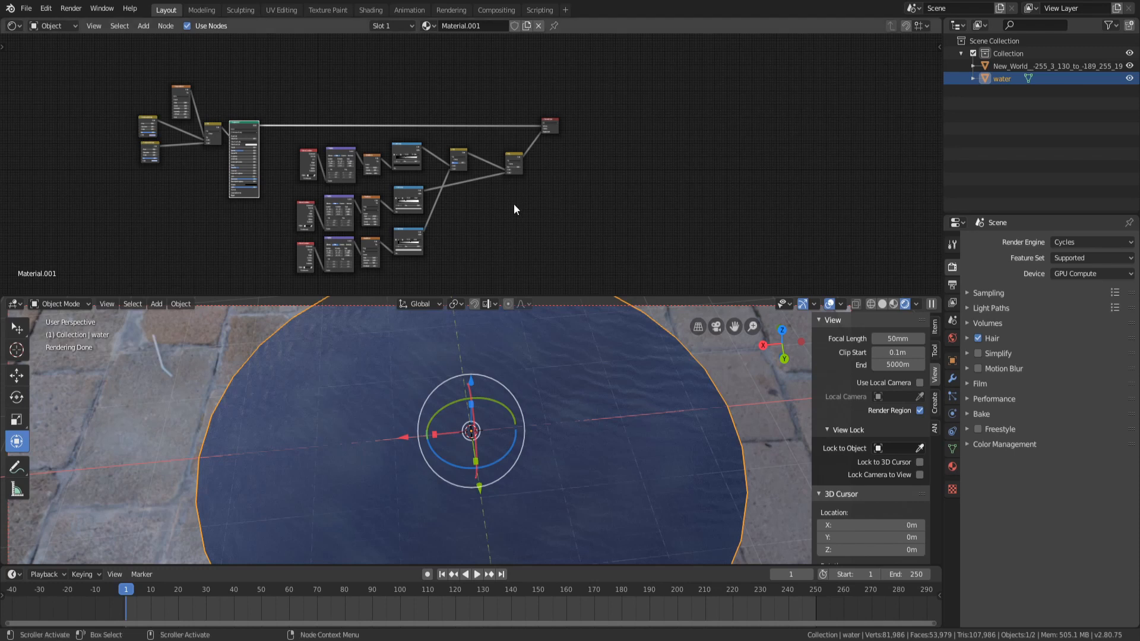
{"action": "middle_click_drag", "start_coordinate": [514, 204], "coordinate": [556, 148]}
{"action": "scroll", "coordinate": [426, 231], "scroll_direction": "up", "scroll_amount": 2}
{"action": "scroll", "coordinate": [427, 230], "scroll_direction": "up", "scroll_amount": 4}
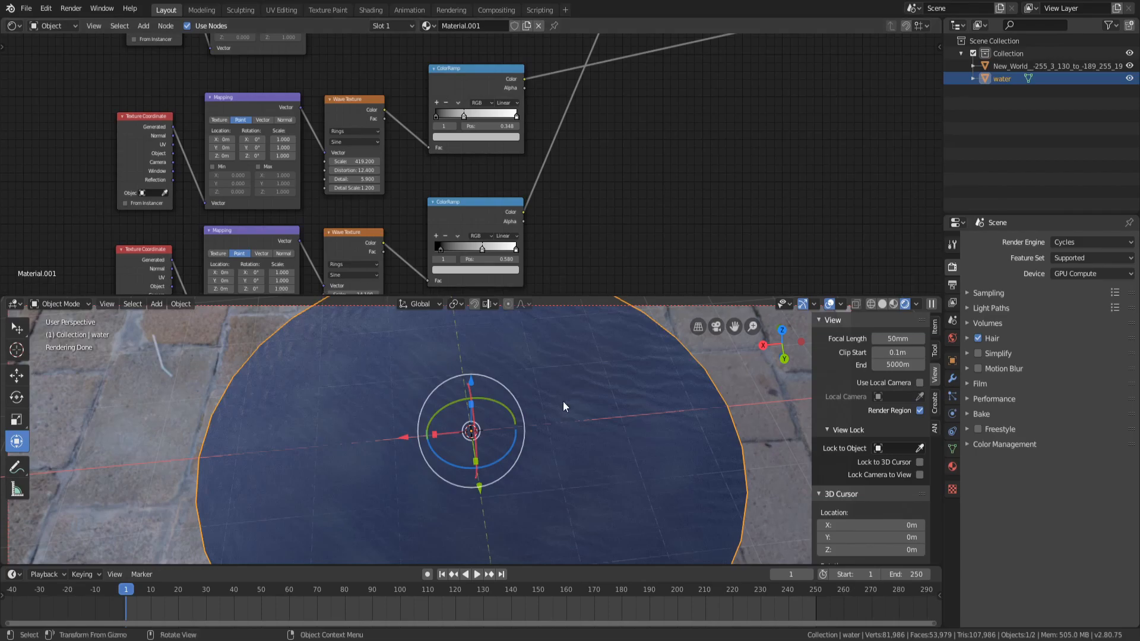
{"action": "scroll", "coordinate": [527, 492], "scroll_direction": "up", "scroll_amount": 4}
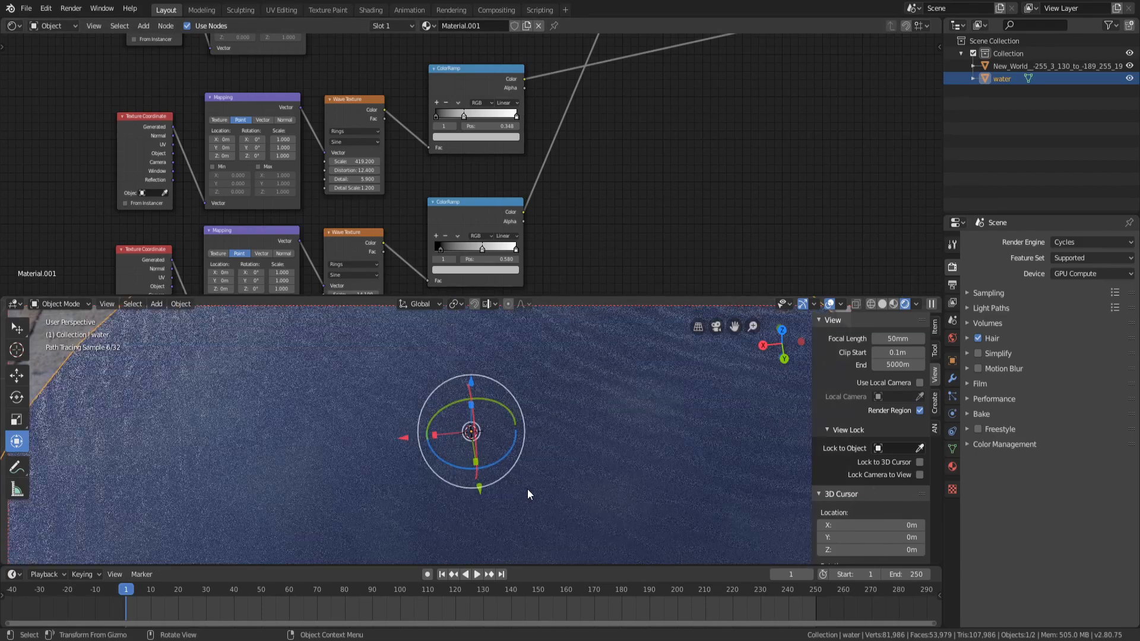
{"action": "mouse_move", "coordinate": [527, 489]}
{"action": "middle_mouse_down"}
{"action": "mouse_move", "coordinate": [542, 455]}
{"action": "mouse_move", "coordinate": [510, 445]}
{"action": "middle_mouse_up"}
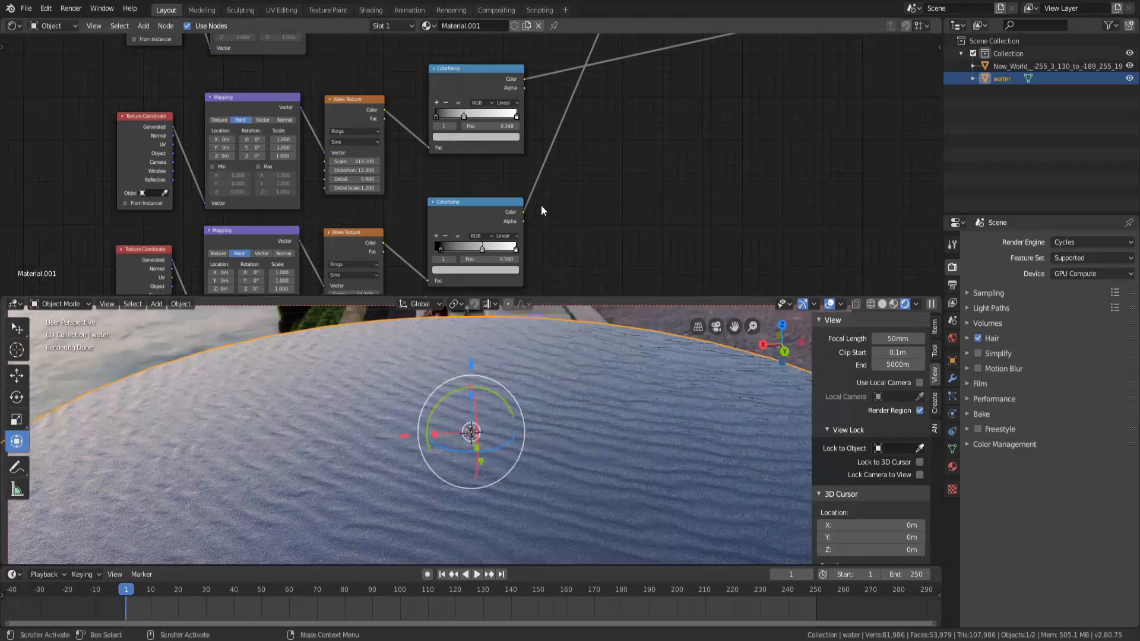
Set the lower Hue Saturation Value node's saturation to 0
{"action": "left_click", "coordinate": [347, 243]}
{"action": "left_click", "coordinate": [622, 181]}
{"action": "scroll", "coordinate": [593, 160], "scroll_direction": "down", "scroll_amount": 3}
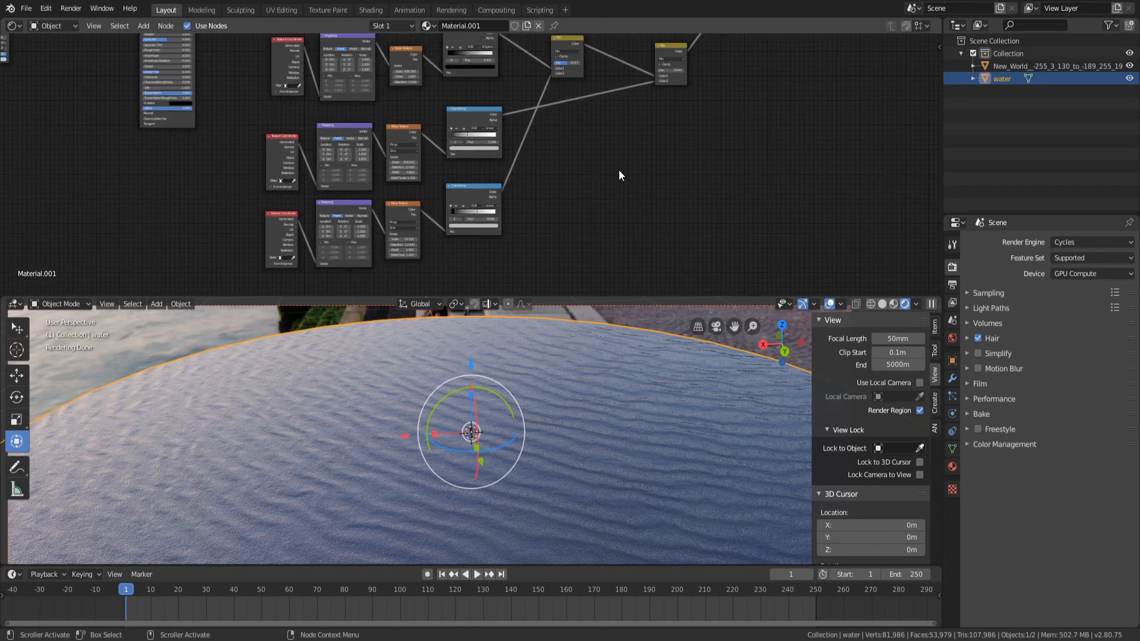
{"action": "scroll", "coordinate": [620, 171], "scroll_direction": "down", "scroll_amount": 1}
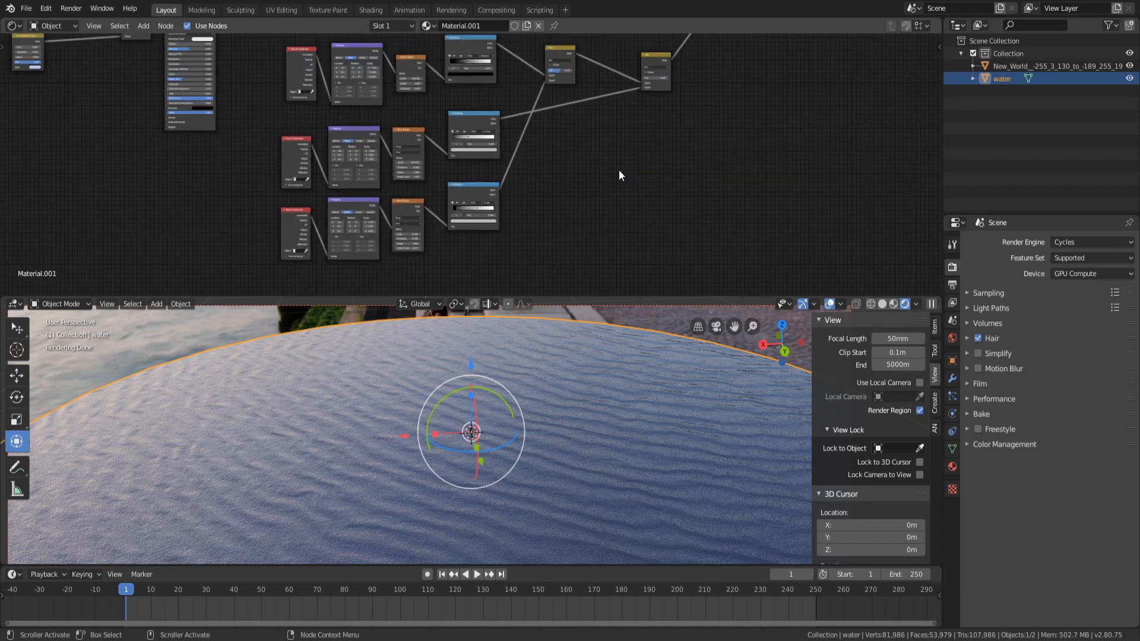
{"action": "middle_click_drag", "start_coordinate": [572, 433], "coordinate": [567, 304]}
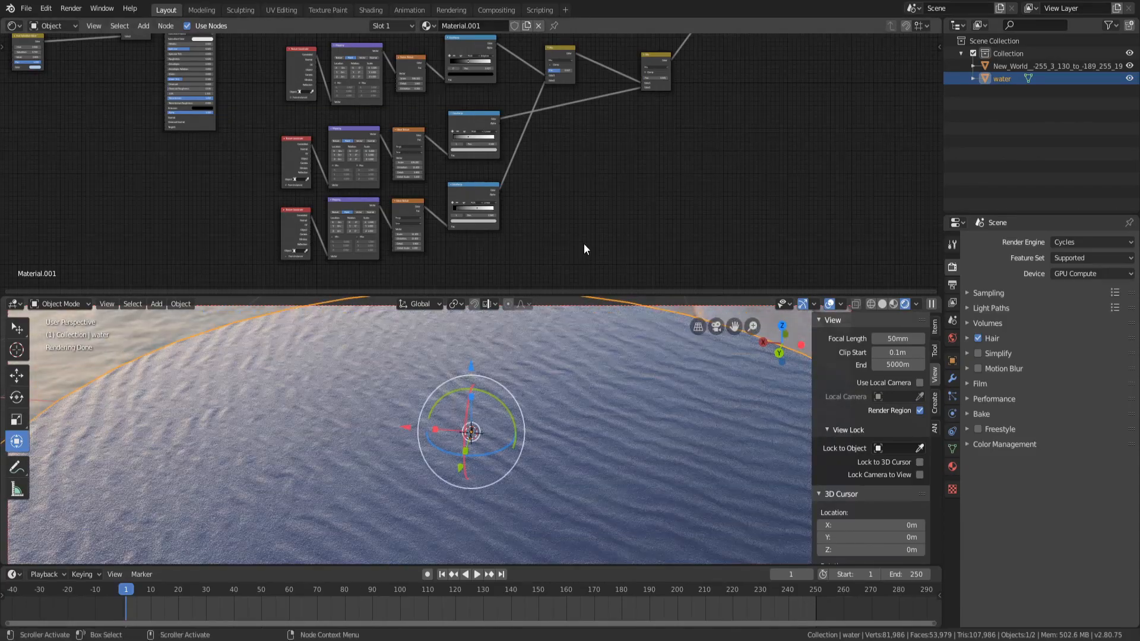
{"action": "middle_click_drag", "start_coordinate": [580, 189], "coordinate": [622, 229]}
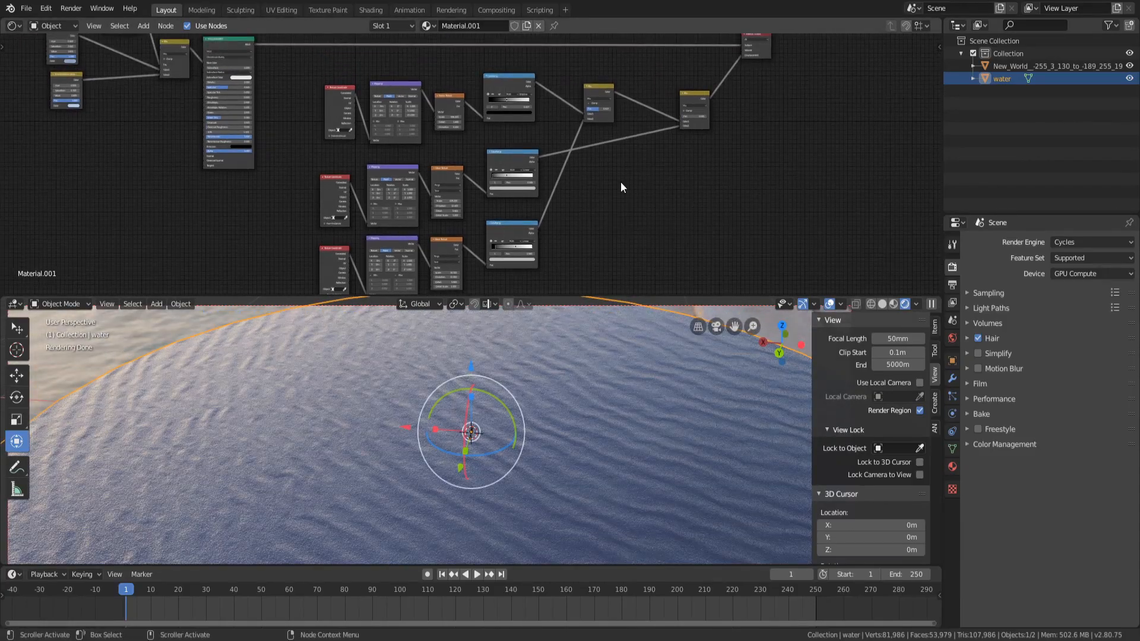
{"action": "scroll", "coordinate": [621, 187], "scroll_direction": "down", "scroll_amount": 3}
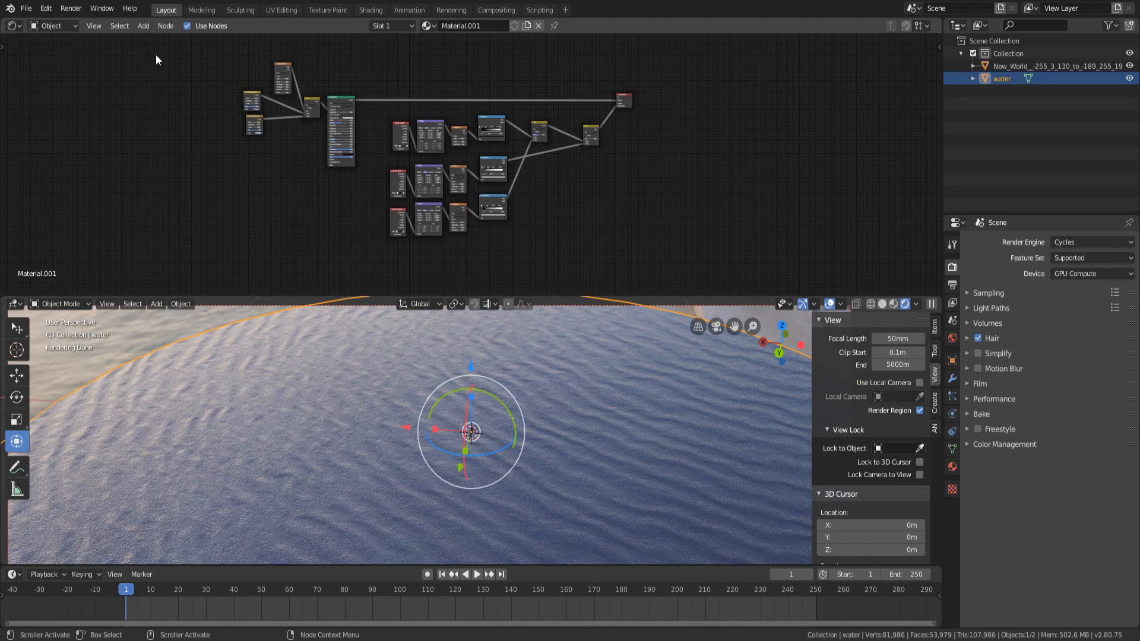
{"action": "left_click_drag", "start_coordinate": [156, 54], "coordinate": [706, 293]}
{"action": "left_click", "coordinate": [195, 138]}
{"action": "scroll", "coordinate": [262, 183], "scroll_direction": "up", "scroll_amount": 10}
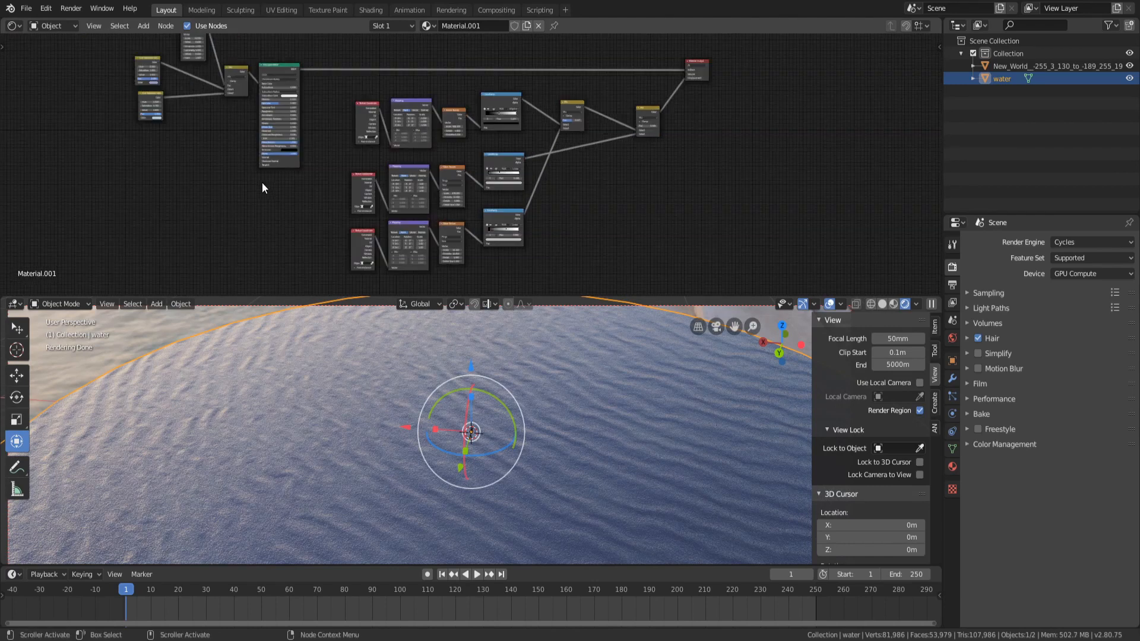
{"action": "middle_click_drag", "start_coordinate": [251, 81], "coordinate": [770, 207]}
{"action": "scroll", "coordinate": [522, 158], "scroll_direction": "up", "scroll_amount": 3}
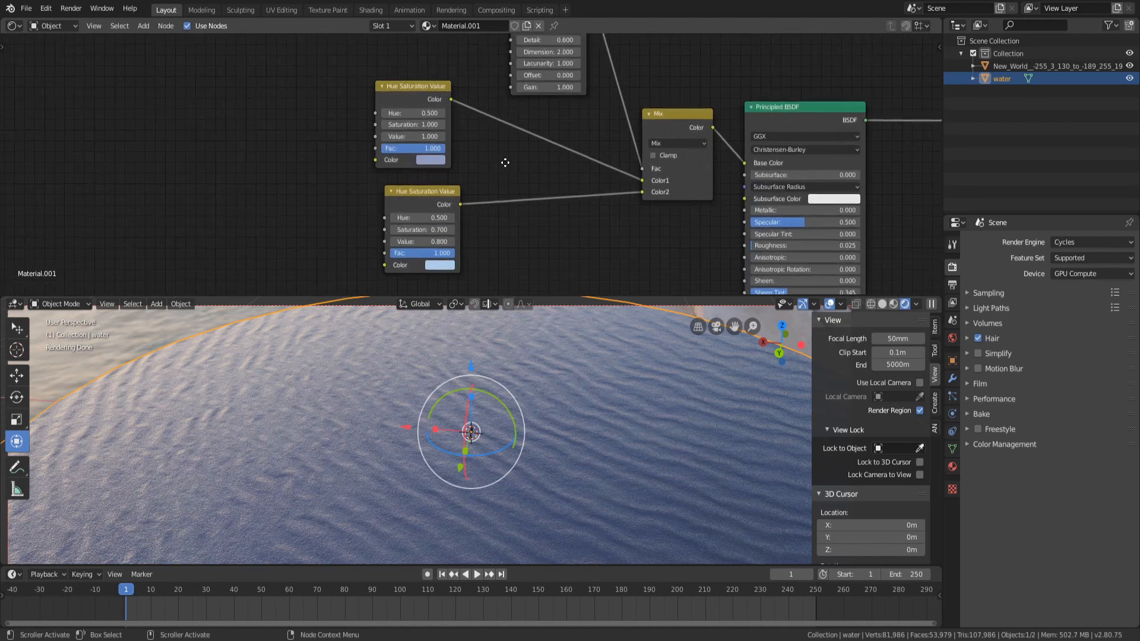
{"action": "mouse_move", "coordinate": [390, 200]}
{"action": "left_mouse_down"}
{"action": "mouse_move", "coordinate": [354, 204]}
{"action": "mouse_move", "coordinate": [373, 199]}
{"action": "left_mouse_up"}
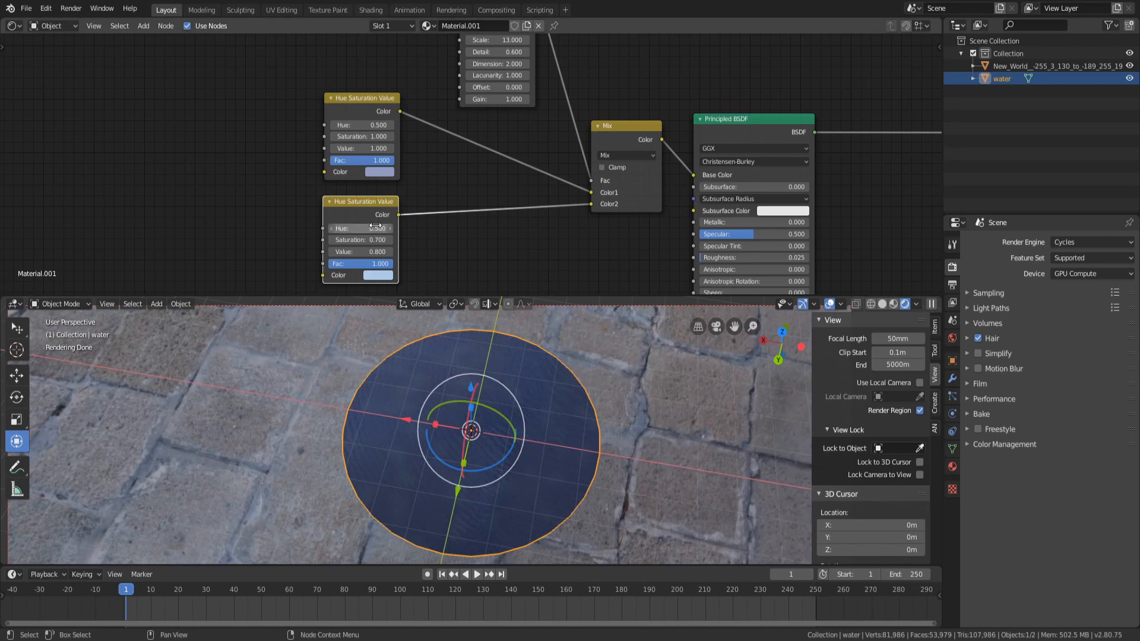
{"action": "mouse_move", "coordinate": [368, 238]}
{"action": "left_mouse_down"}
{"action": "mouse_move", "coordinate": [393, 238]}
{"action": "mouse_move", "coordinate": [349, 239]}
{"action": "left_mouse_up"}
Try a value of 1.2 on the lower Hue Saturation Value node, then lower it again
{"action": "scroll", "coordinate": [551, 508], "scroll_direction": "down", "scroll_amount": 2}
{"action": "middle_click_drag", "start_coordinate": [548, 399], "coordinate": [512, 466]}
{"action": "scroll", "coordinate": [483, 459], "scroll_direction": "up", "scroll_amount": 6}
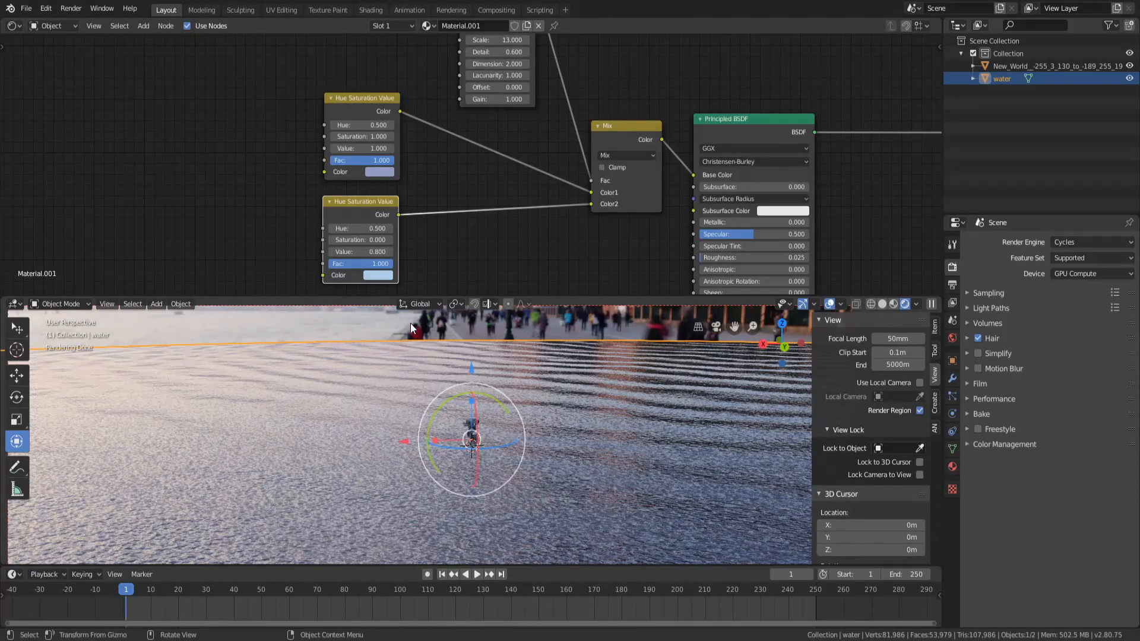
{"action": "middle_click_drag", "start_coordinate": [469, 205], "coordinate": [392, 169]}
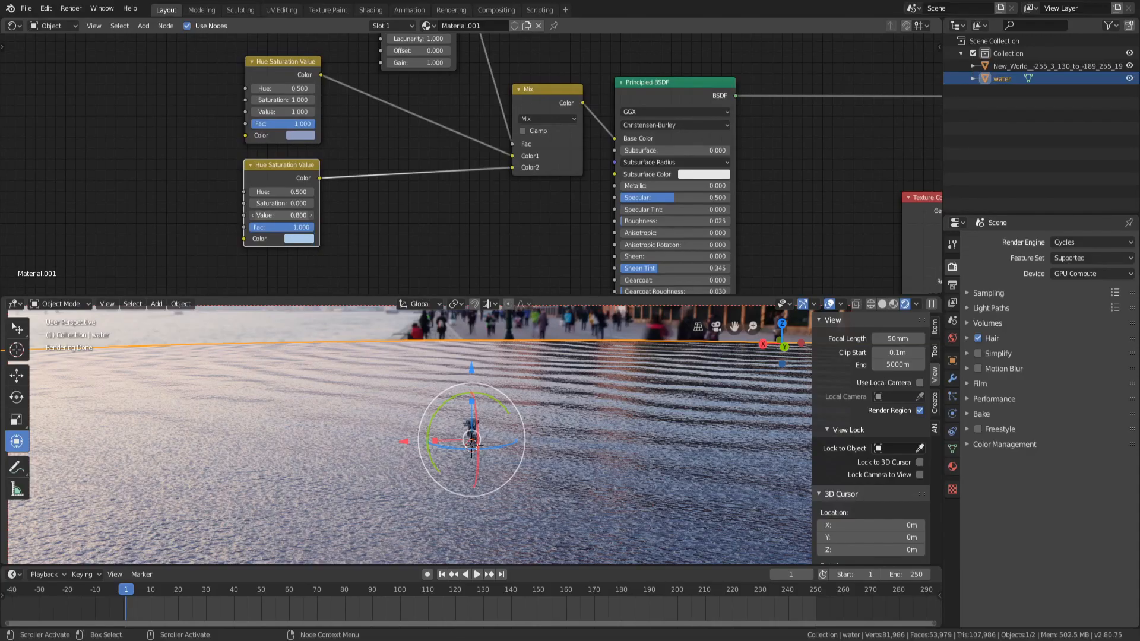
{"action": "left_click_drag", "start_coordinate": [282, 216], "coordinate": [306, 216]}
{"action": "middle_click_drag", "start_coordinate": [446, 421], "coordinate": [447, 493]}
{"action": "scroll", "coordinate": [442, 451], "scroll_direction": "down", "scroll_amount": 6}
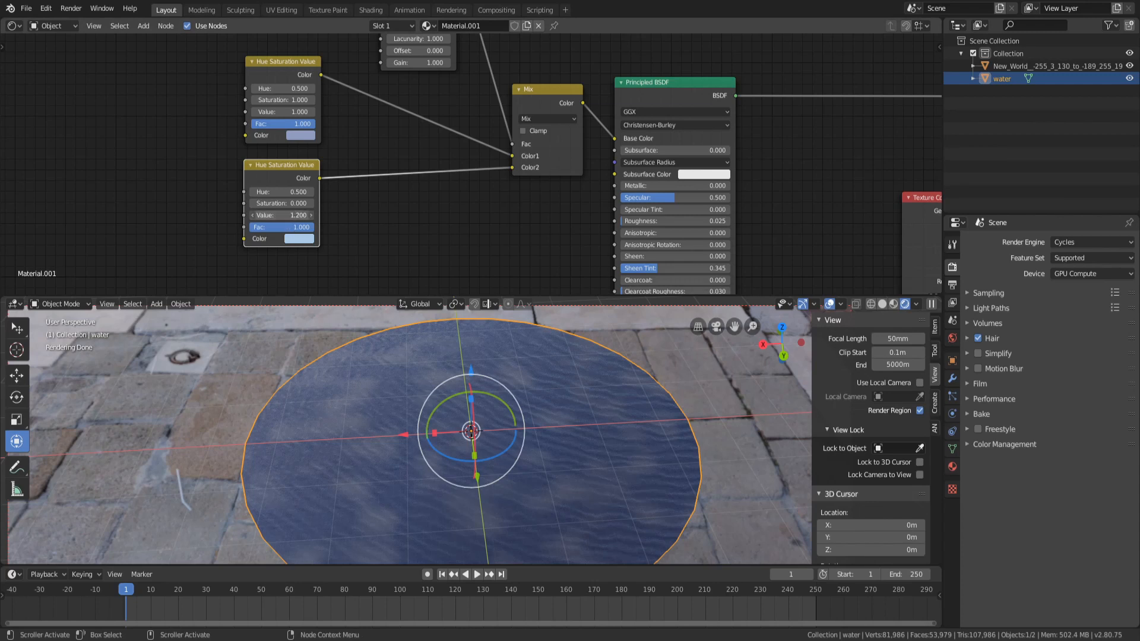
{"action": "left_click_drag", "start_coordinate": [282, 216], "coordinate": [261, 216]}
Delete all nodes from the water material
{"action": "key", "text": "Home"}
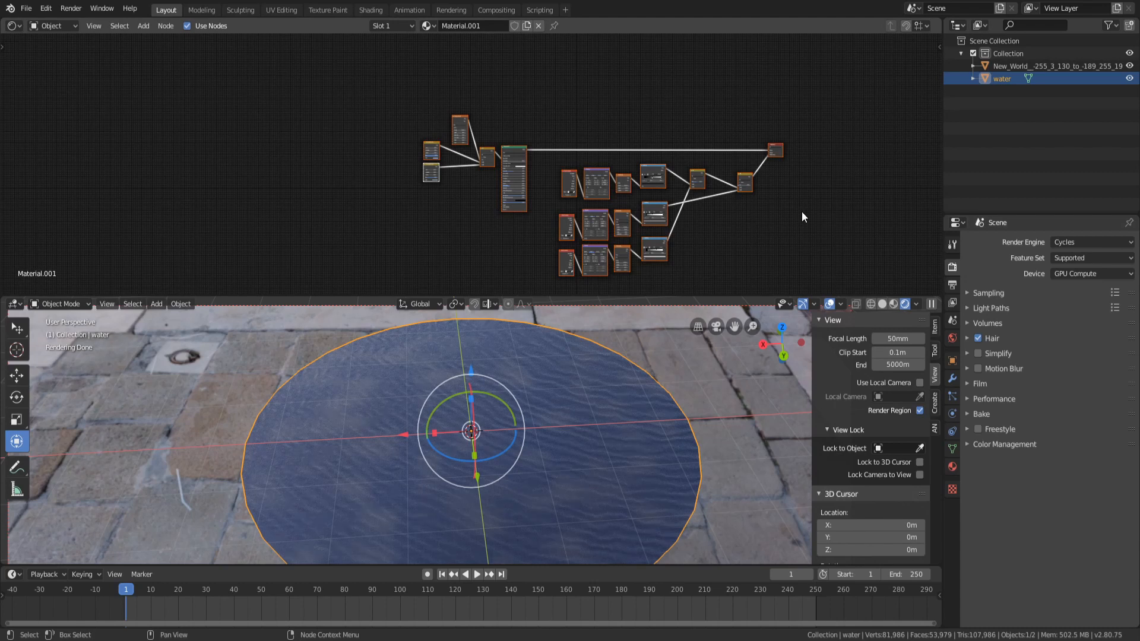
{"action": "key", "text": "x"}
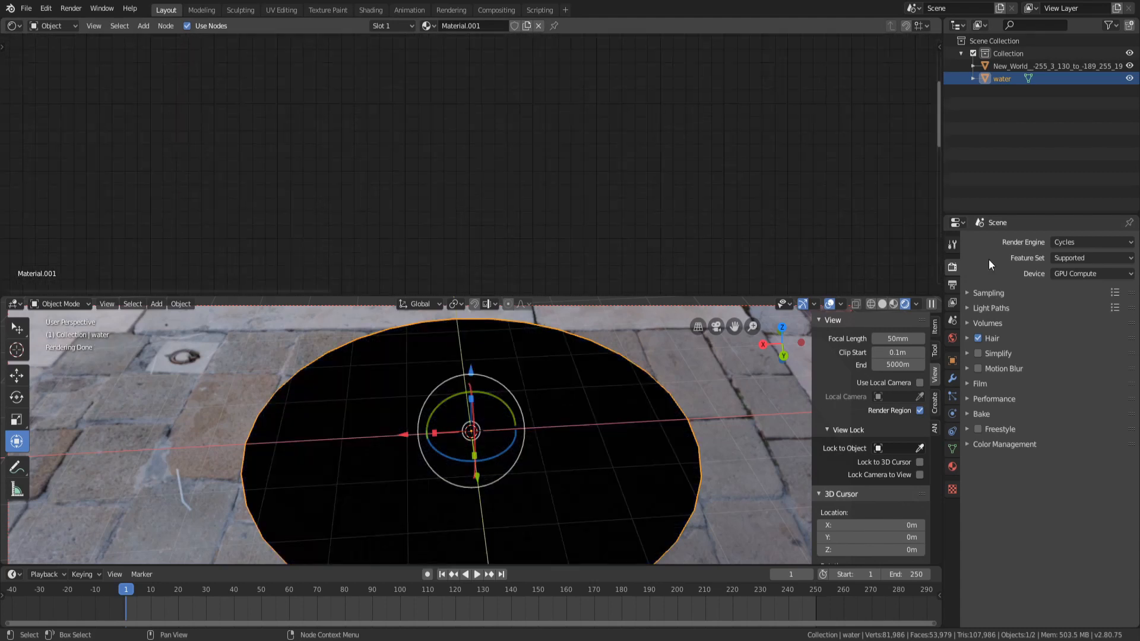
{"action": "left_click", "coordinate": [952, 378]}
{"action": "left_click", "coordinate": [1024, 240]}
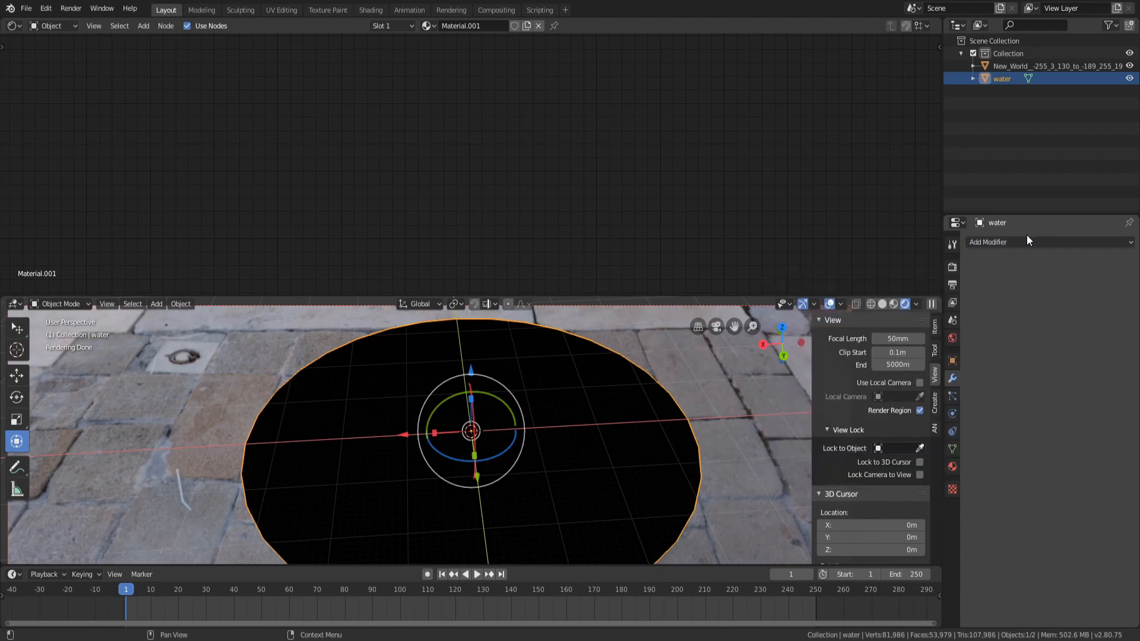
{"action": "scroll", "coordinate": [631, 381], "scroll_direction": "up", "scroll_amount": 12}
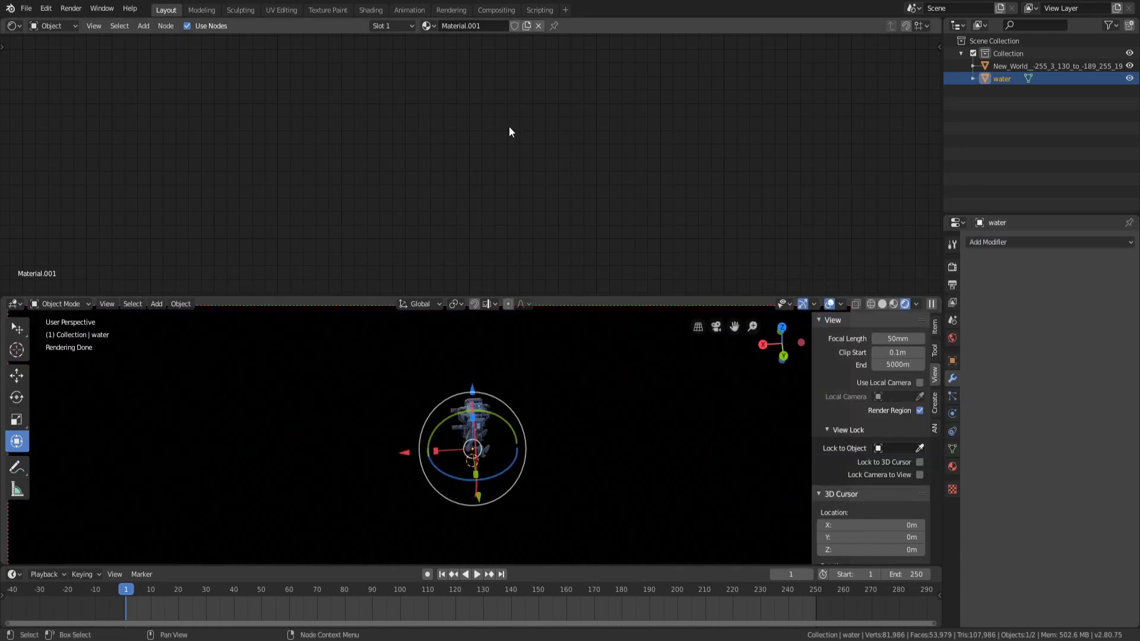
Add a Principled BSDF node to the empty material
{"action": "key", "text": "shift+a"}
{"action": "mouse_move", "coordinate": [445, 128]}
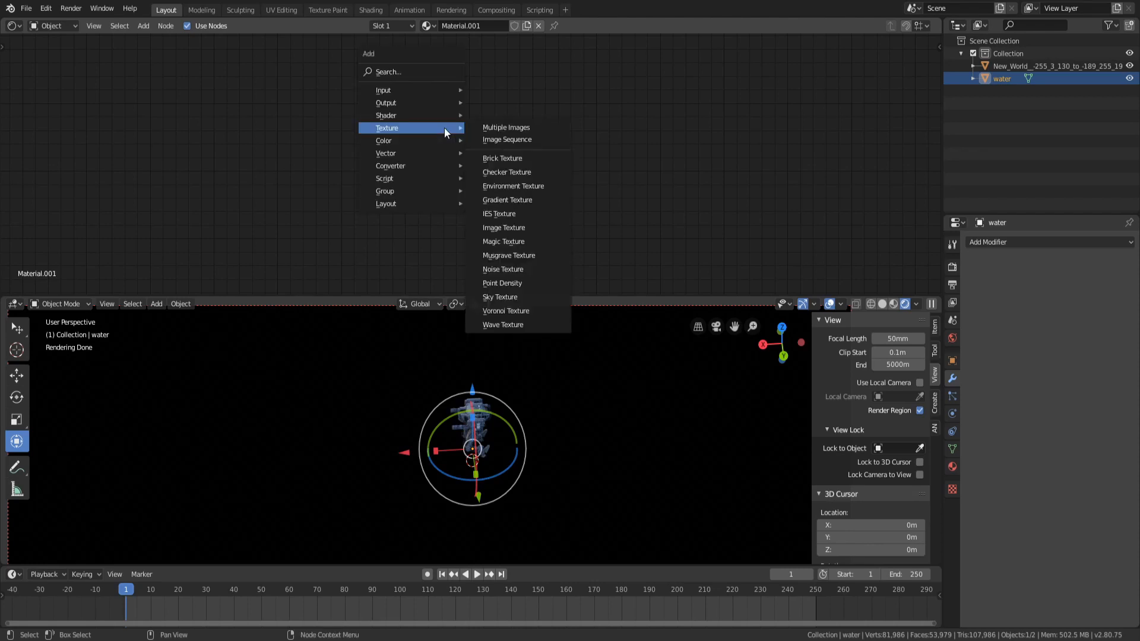
{"action": "mouse_move", "coordinate": [396, 114]}
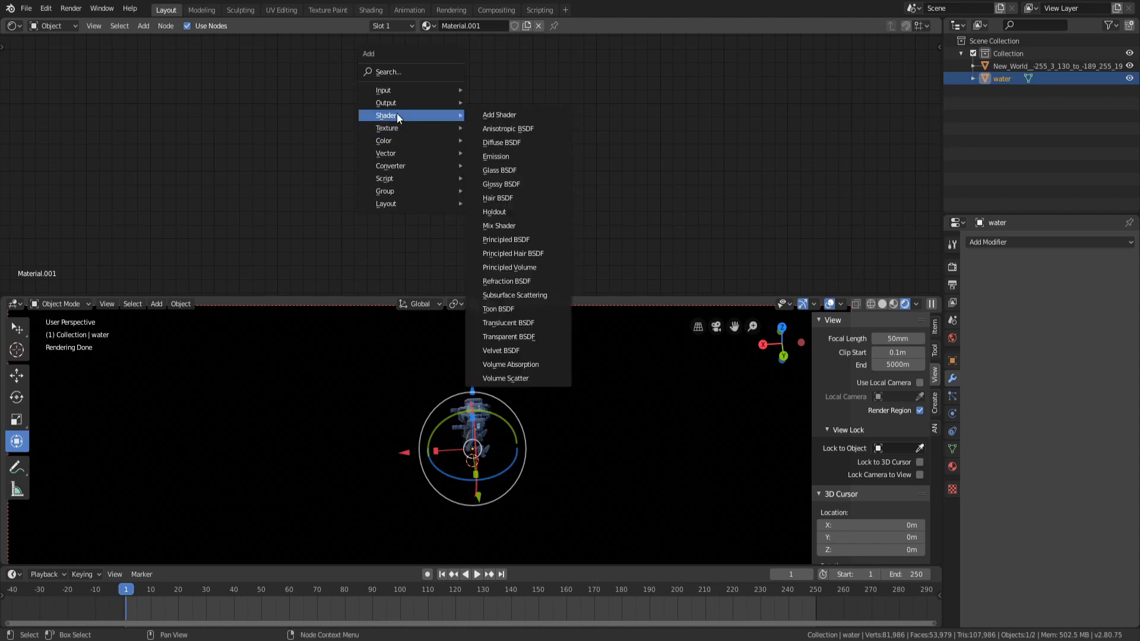
{"action": "left_click", "coordinate": [506, 239]}
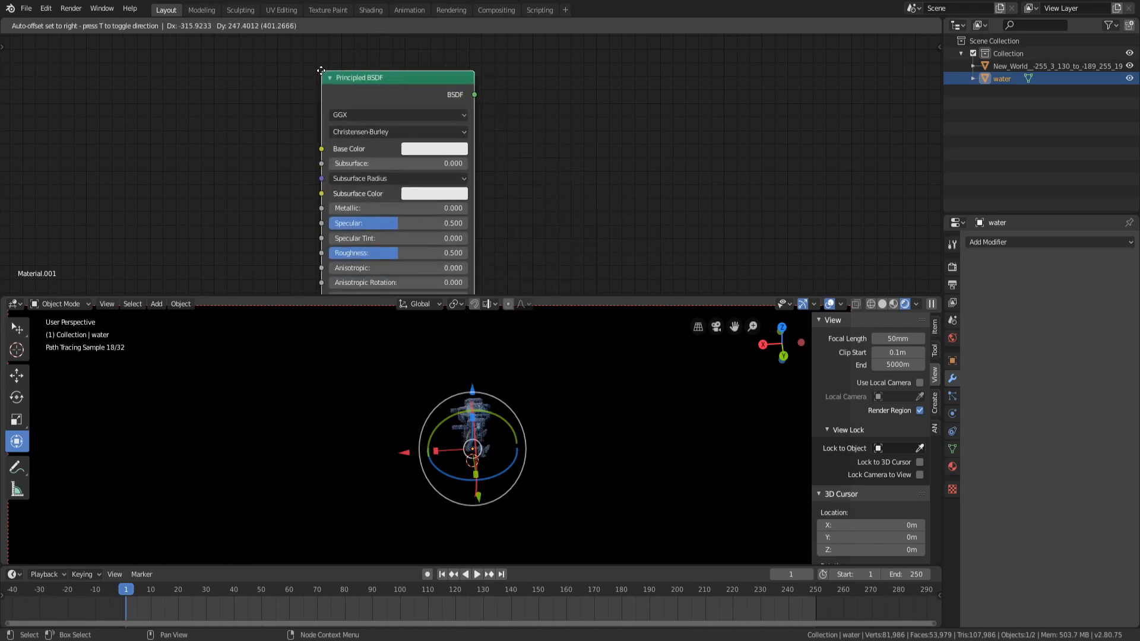
{"action": "left_click", "coordinate": [260, 52]}
Add a Material Output node and connect the Principled BSDF to its Surface input
{"action": "key", "text": "shift+a"}
{"action": "mouse_move", "coordinate": [248, 64]}
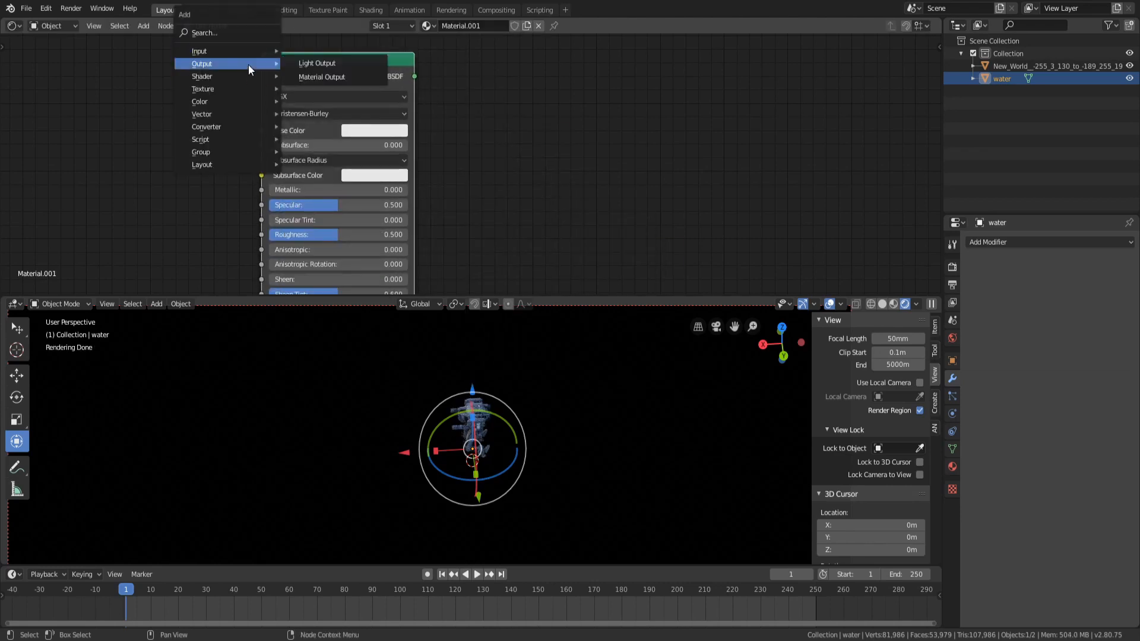
{"action": "left_click", "coordinate": [326, 74]}
{"action": "left_click", "coordinate": [560, 55]}
{"action": "left_click_drag", "start_coordinate": [416, 76], "coordinate": [566, 96]}
Set the Principled BSDF's roughness to 0
{"action": "middle_click_drag", "start_coordinate": [798, 168], "coordinate": [738, 184]}
{"action": "scroll", "coordinate": [725, 178], "scroll_direction": "down", "scroll_amount": 5}
{"action": "left_click_drag", "start_coordinate": [497, 139], "coordinate": [630, 136]}
{"action": "left_click_drag", "start_coordinate": [400, 136], "coordinate": [309, 125]}
{"action": "middle_click_drag", "start_coordinate": [428, 190], "coordinate": [462, 188]}
{"action": "left_click_drag", "start_coordinate": [658, 124], "coordinate": [655, 119]}
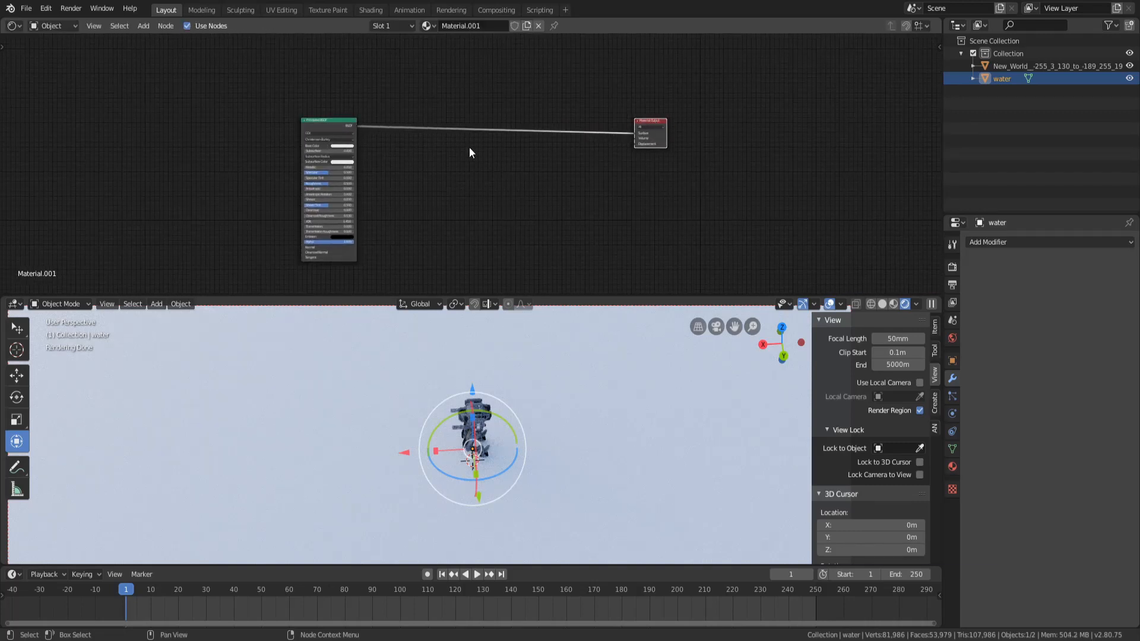
{"action": "scroll", "coordinate": [470, 151], "scroll_direction": "up", "scroll_amount": 2}
{"action": "middle_click_drag", "start_coordinate": [343, 171], "coordinate": [474, 183]}
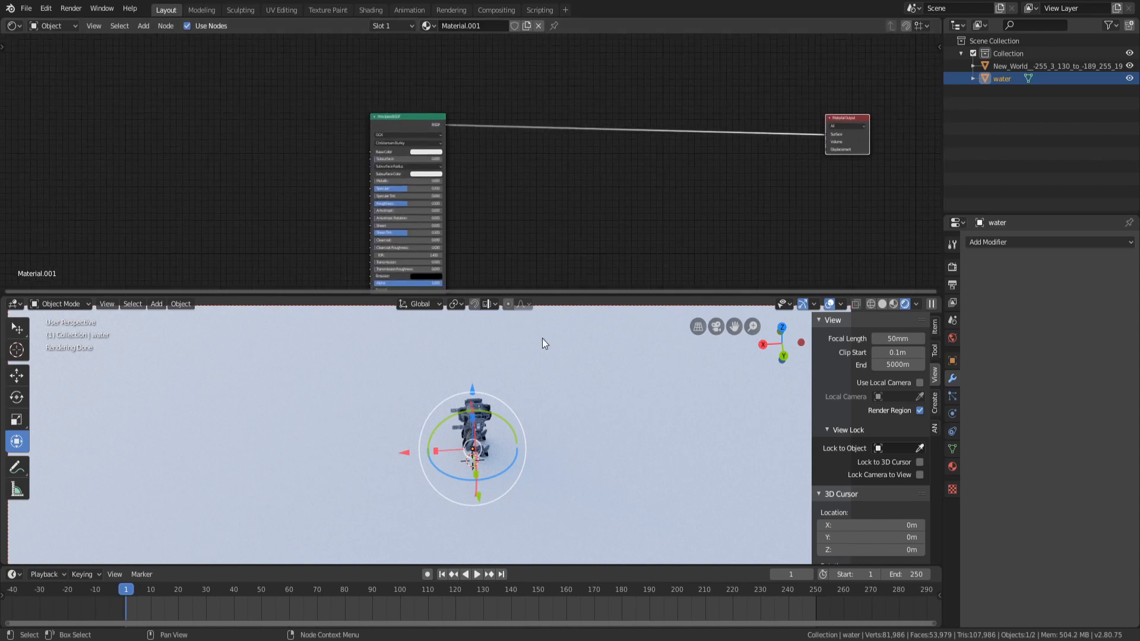
{"action": "scroll", "coordinate": [483, 190], "scroll_direction": "up", "scroll_amount": 4}
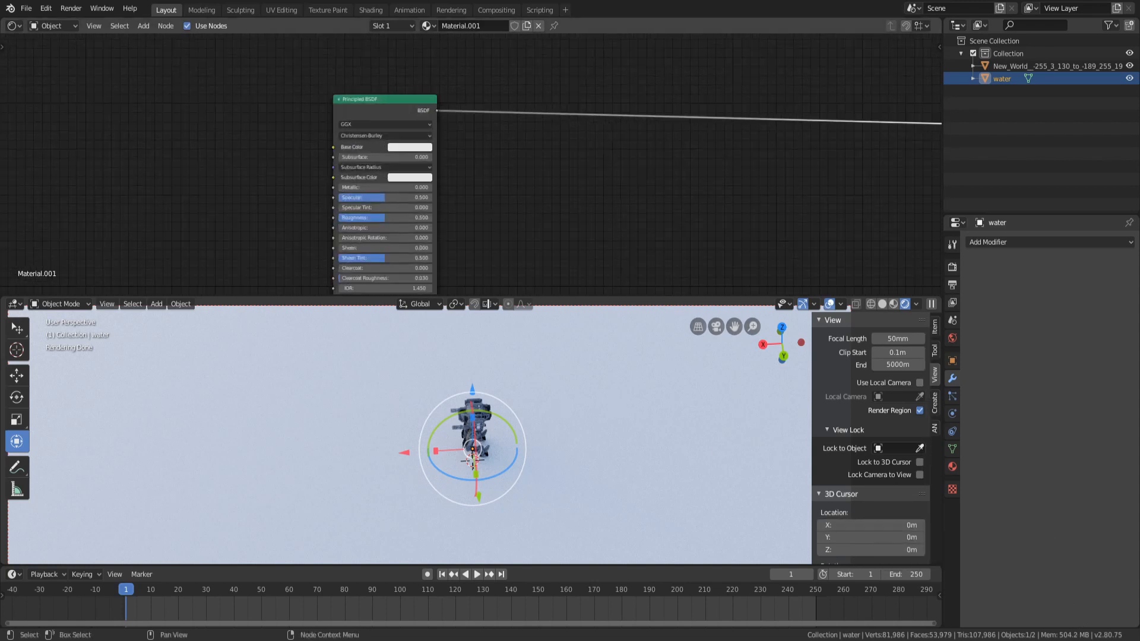
{"action": "middle_click_drag", "start_coordinate": [491, 208], "coordinate": [579, 183]}
{"action": "middle_click_drag", "start_coordinate": [625, 255], "coordinate": [625, 219]}
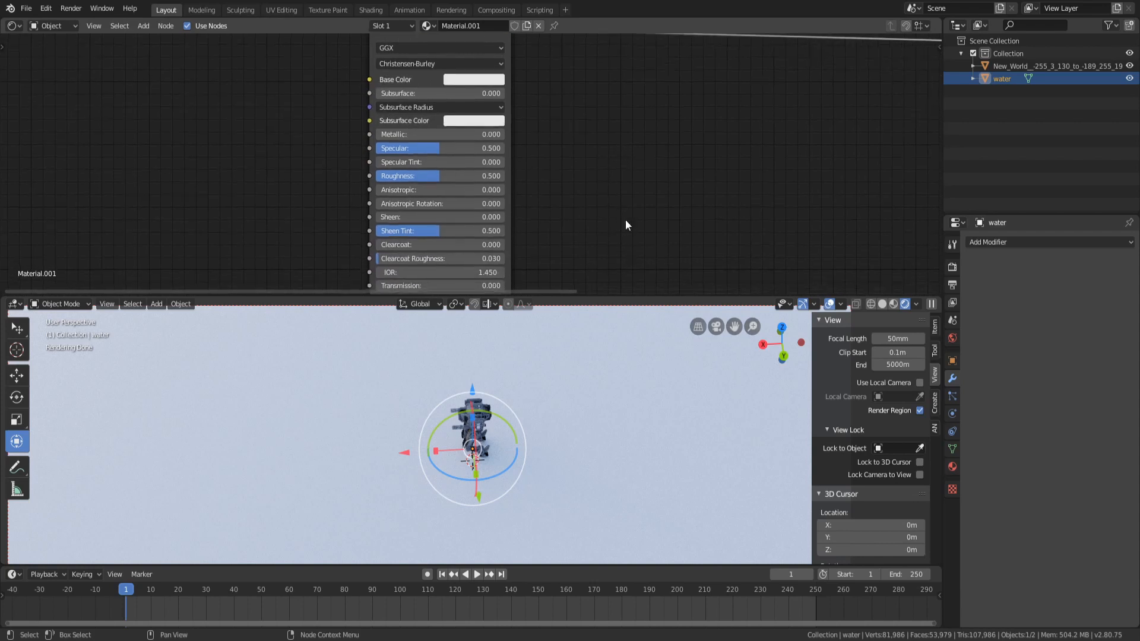
{"action": "left_click_drag", "start_coordinate": [435, 177], "coordinate": [397, 177]}
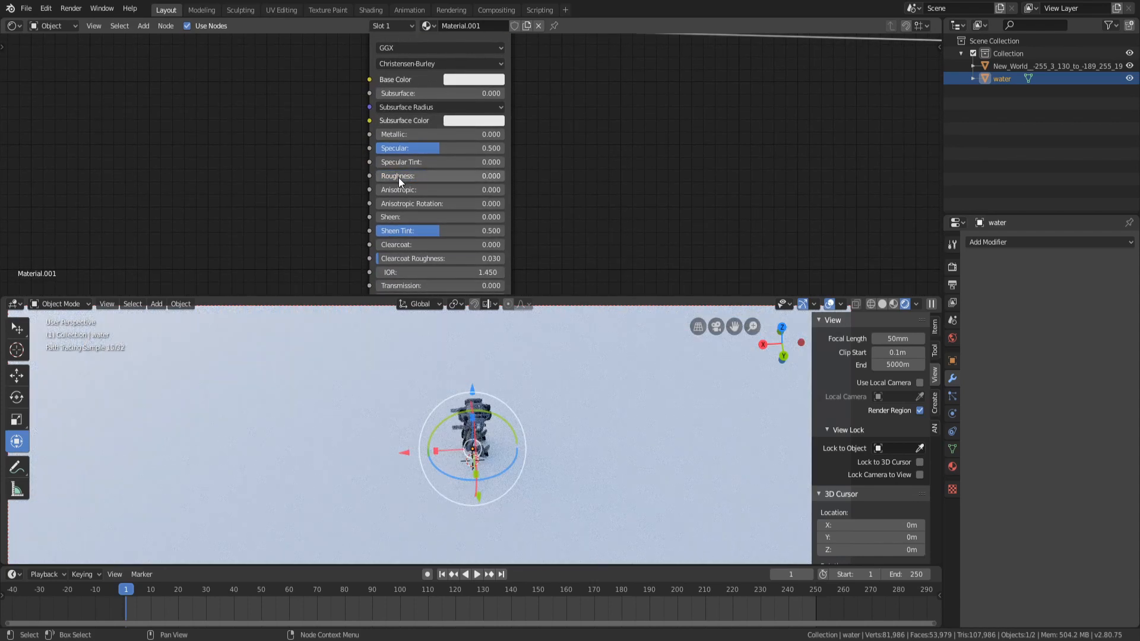
Set the Principled BSDF's IOR to 1.33 and its Transmission to 1
{"action": "middle_click_drag", "start_coordinate": [581, 237], "coordinate": [557, 164]}
{"action": "scroll", "coordinate": [469, 146], "scroll_direction": "down", "scroll_amount": 1}
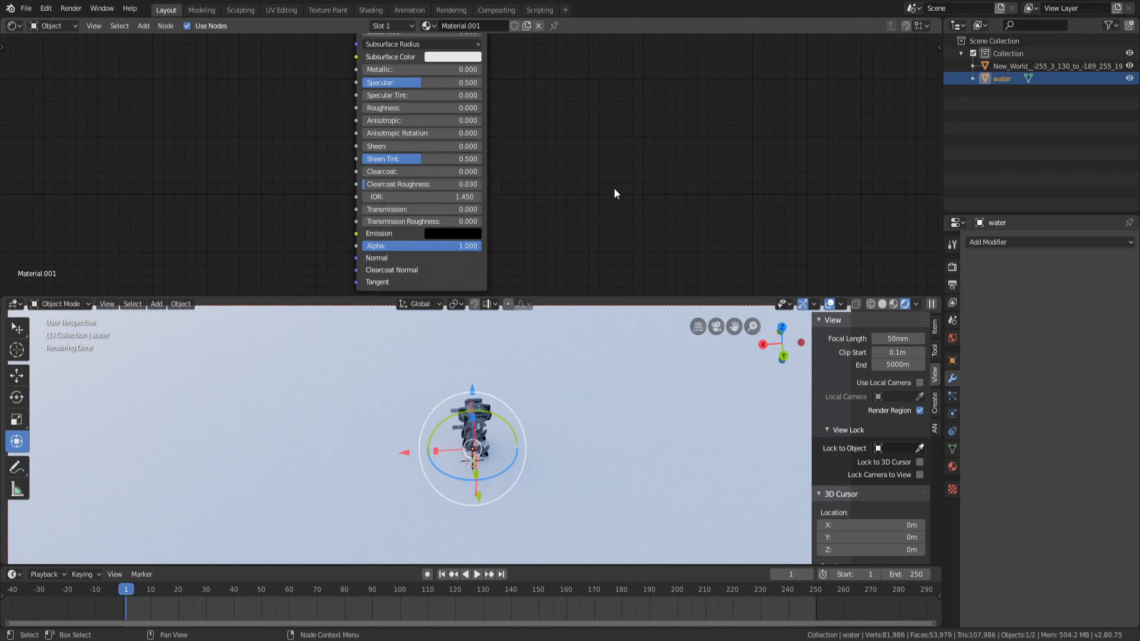
{"action": "left_click", "coordinate": [402, 199]}
{"action": "type", "text": "1.333"}
{"action": "key", "text": "Return"}
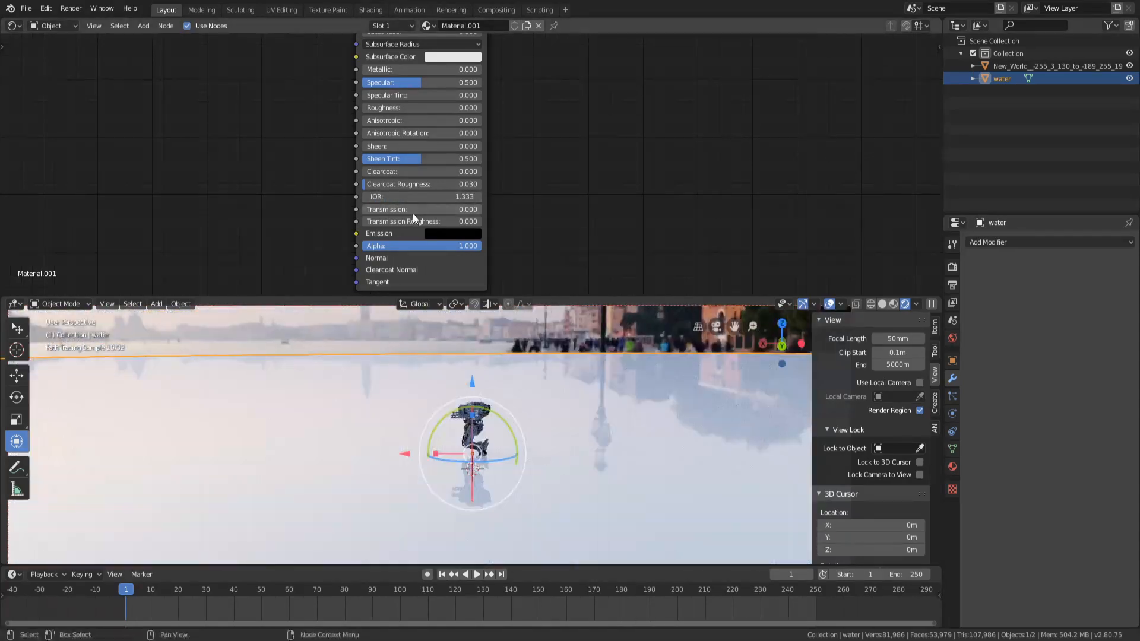
{"action": "left_click", "coordinate": [404, 211]}
{"action": "type", "text": "1"}
{"action": "key", "text": "Return"}
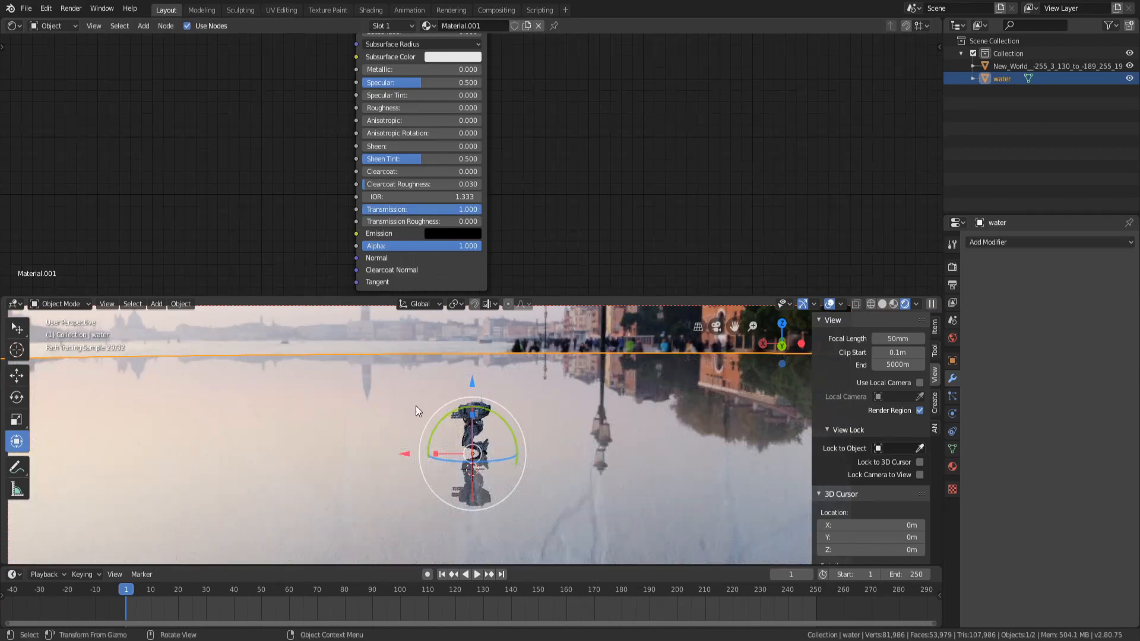
{"action": "middle_click_drag", "start_coordinate": [416, 405], "coordinate": [521, 366]}
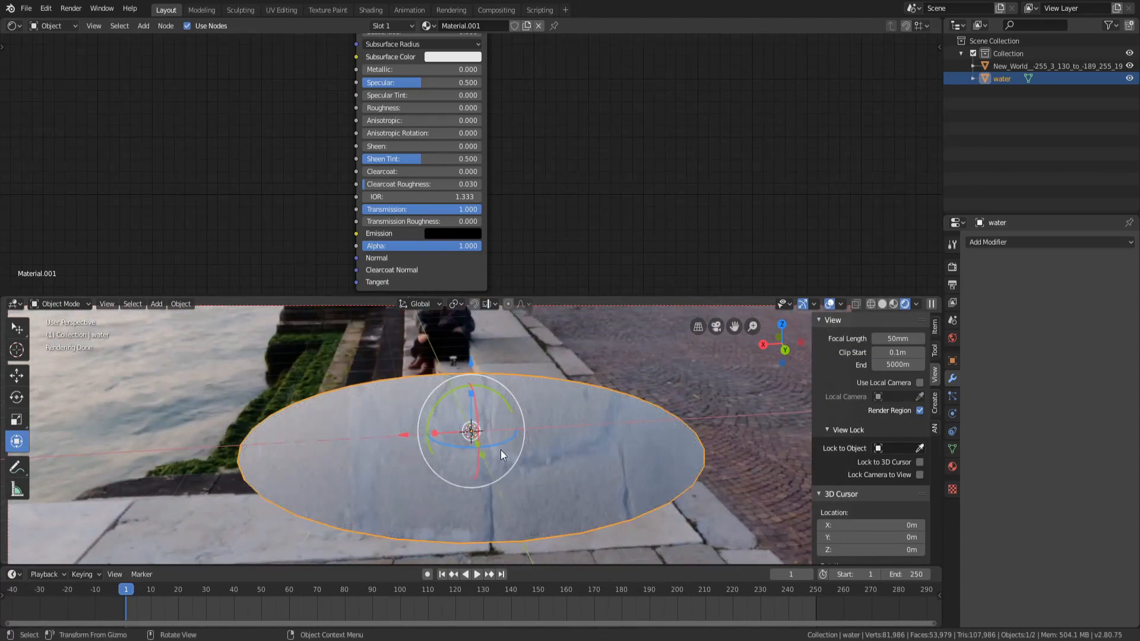
{"action": "mouse_move", "coordinate": [501, 450]}
{"action": "middle_mouse_down"}
{"action": "mouse_move", "coordinate": [442, 437]}
{"action": "mouse_move", "coordinate": [419, 452]}
{"action": "mouse_move", "coordinate": [517, 463]}
{"action": "mouse_move", "coordinate": [573, 449]}
{"action": "middle_mouse_up"}
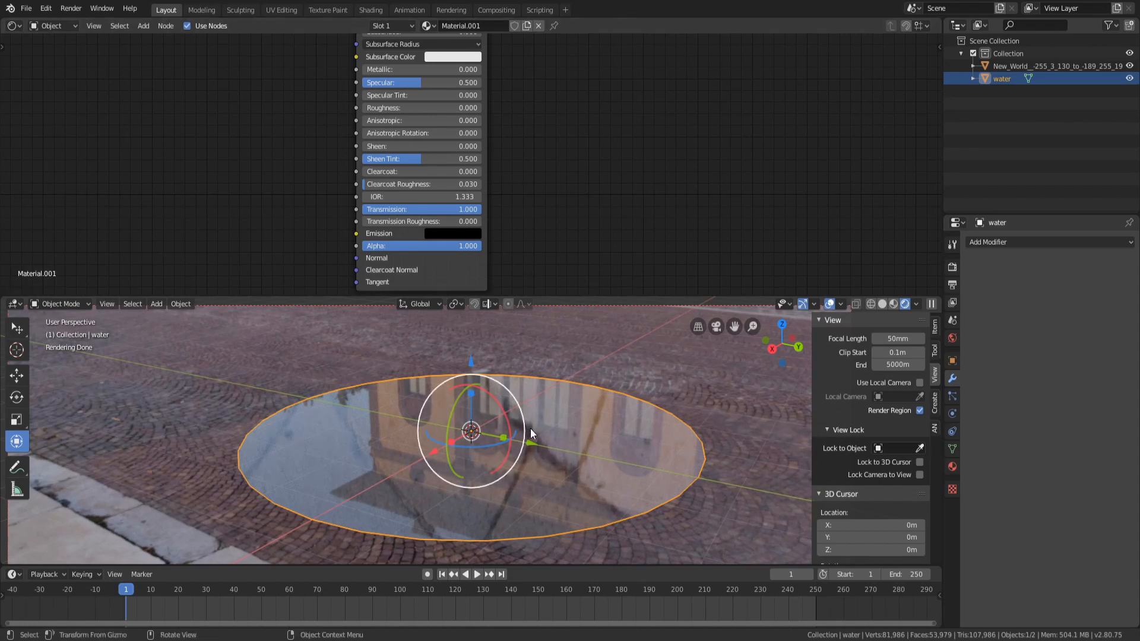
Set the Principled BSDF's roughness to 0.025
{"action": "middle_click_drag", "start_coordinate": [529, 435], "coordinate": [548, 501]}
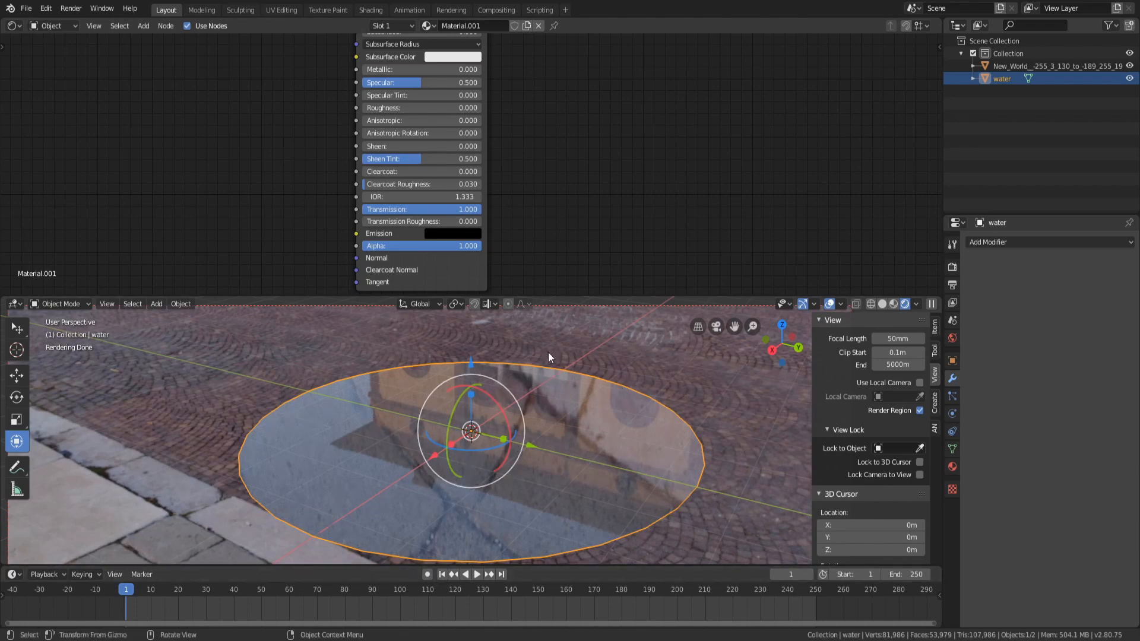
{"action": "scroll", "coordinate": [553, 426], "scroll_direction": "up", "scroll_amount": 3}
{"action": "scroll", "coordinate": [554, 426], "scroll_direction": "up", "scroll_amount": 3}
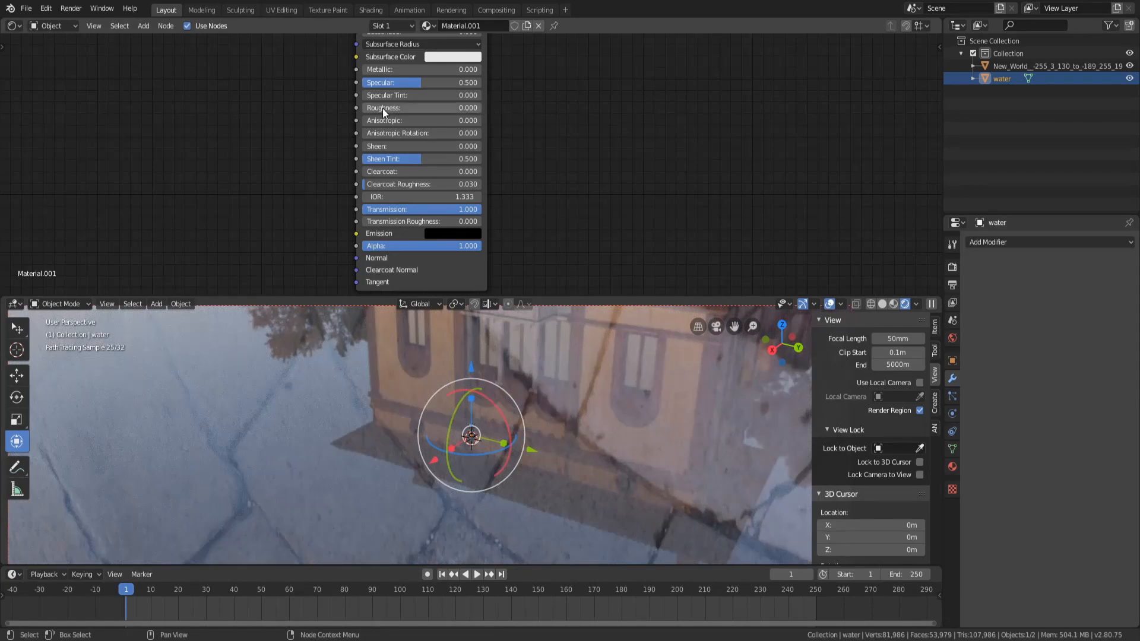
{"action": "left_click", "coordinate": [382, 108]}
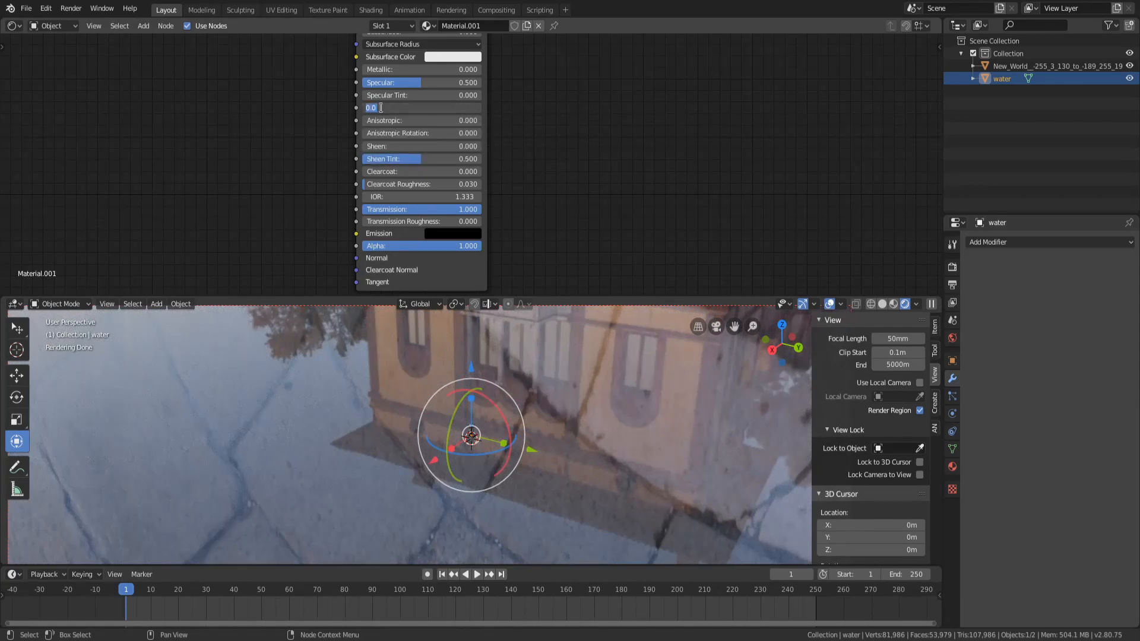
{"action": "type", "text": "0.025"}
{"action": "key", "text": "Return"}
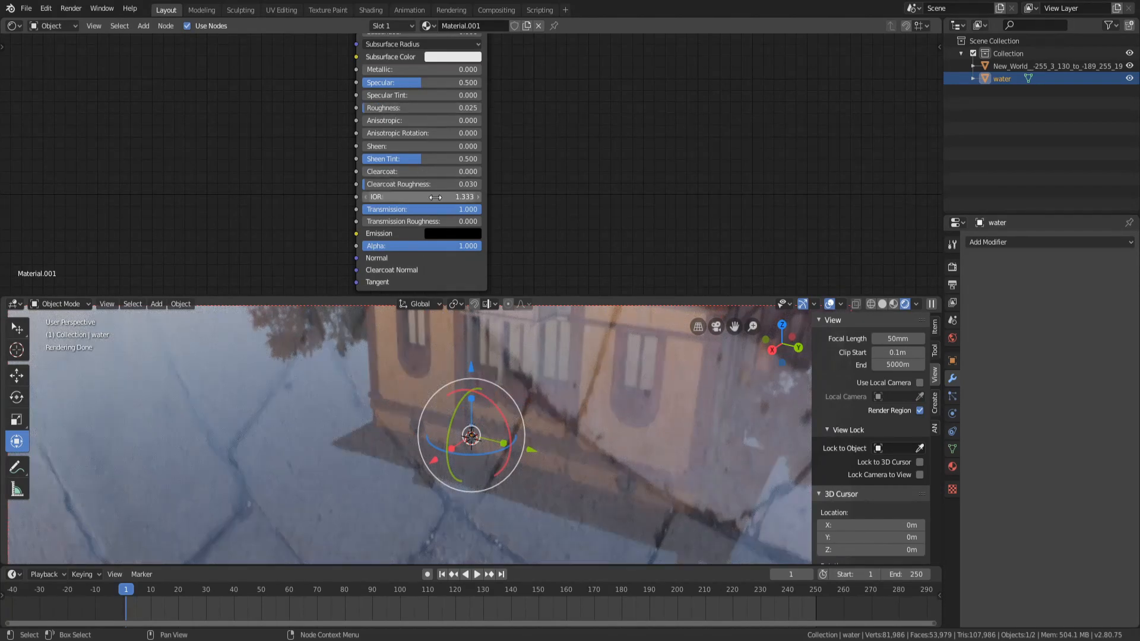
Set the Principled BSDF's roughness to 0.05
{"action": "scroll", "coordinate": [424, 427], "scroll_direction": "down", "scroll_amount": 2}
{"action": "scroll", "coordinate": [412, 447], "scroll_direction": "down", "scroll_amount": 5}
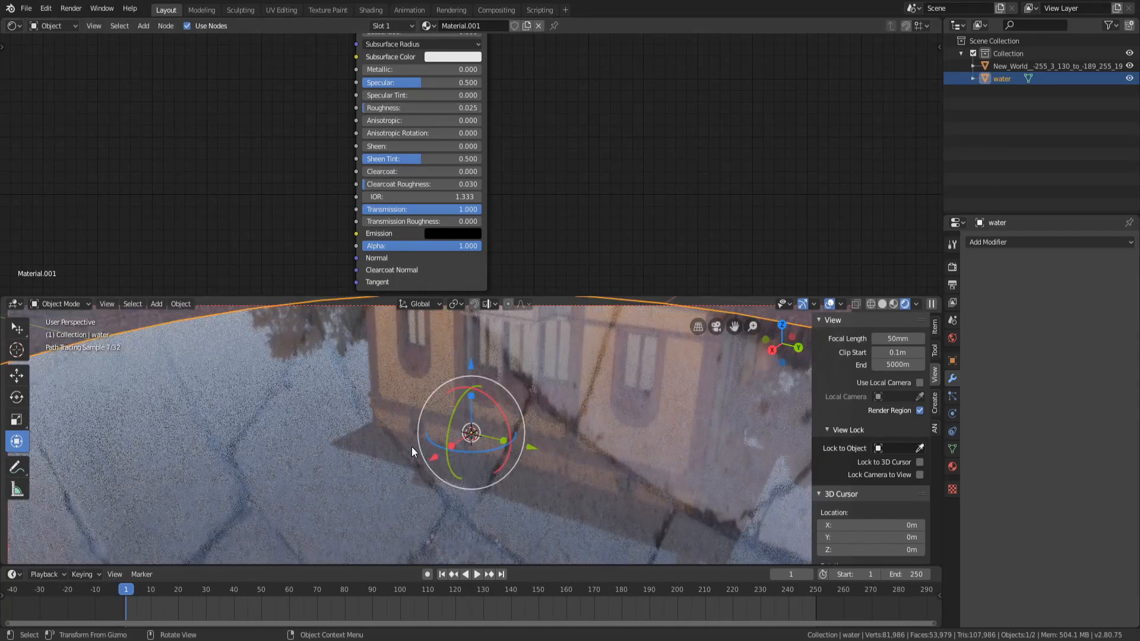
{"action": "middle_click_drag", "start_coordinate": [546, 443], "coordinate": [473, 444]}
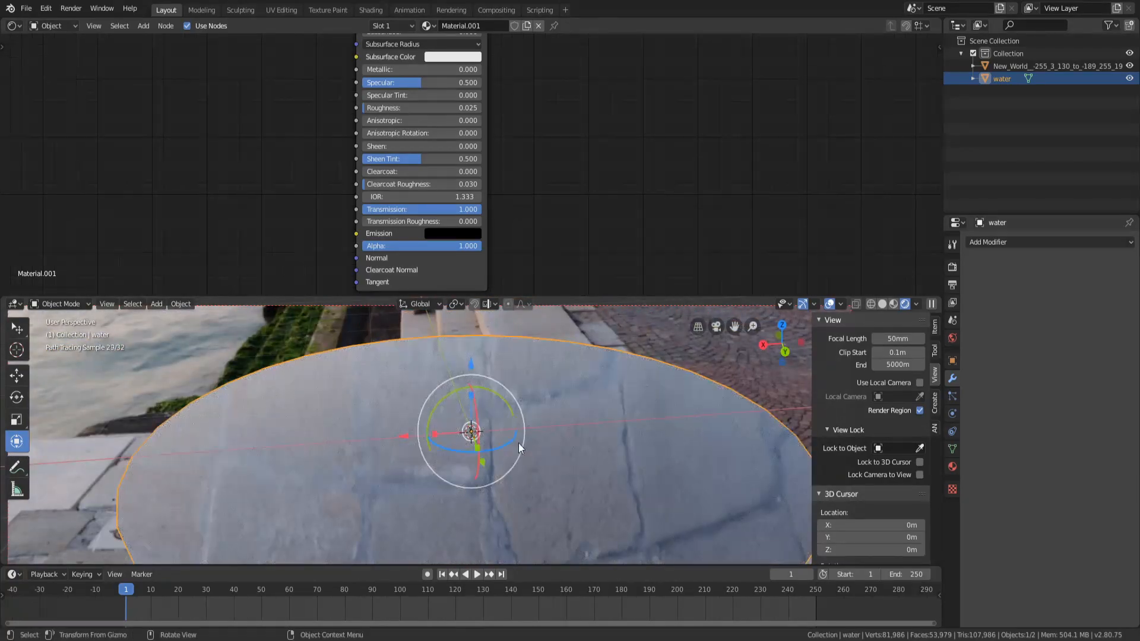
{"action": "left_click_drag", "start_coordinate": [382, 109], "coordinate": [361, 108]}
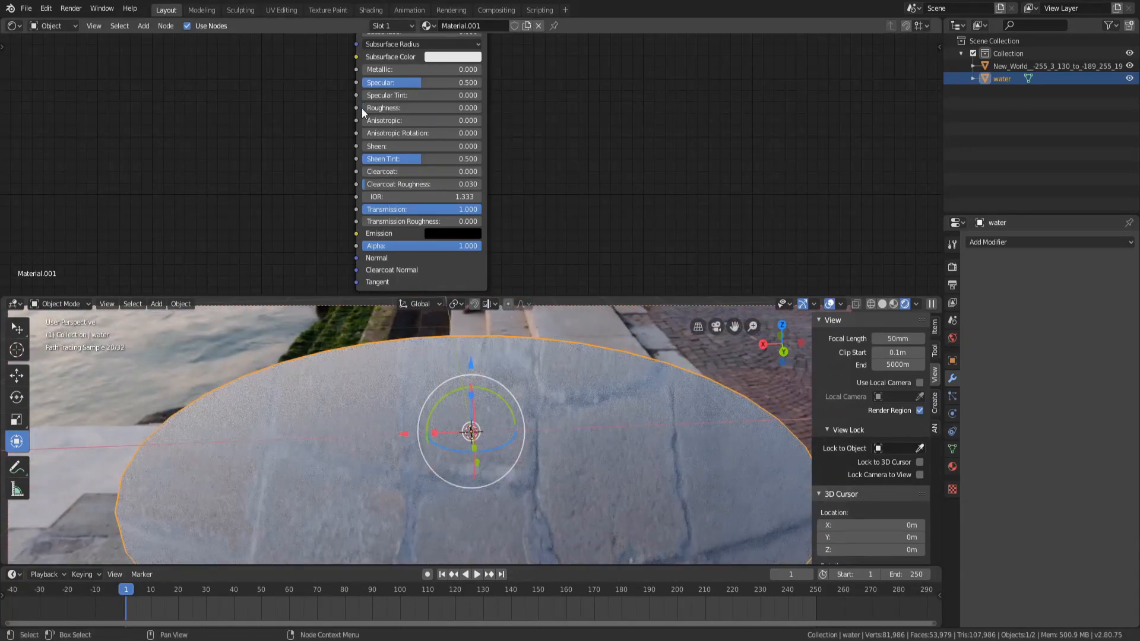
{"action": "left_click", "coordinate": [380, 108]}
{"action": "type", "text": "0.05"}
{"action": "key", "text": "Return"}
{"action": "scroll", "coordinate": [520, 455], "scroll_direction": "up", "scroll_amount": 3}
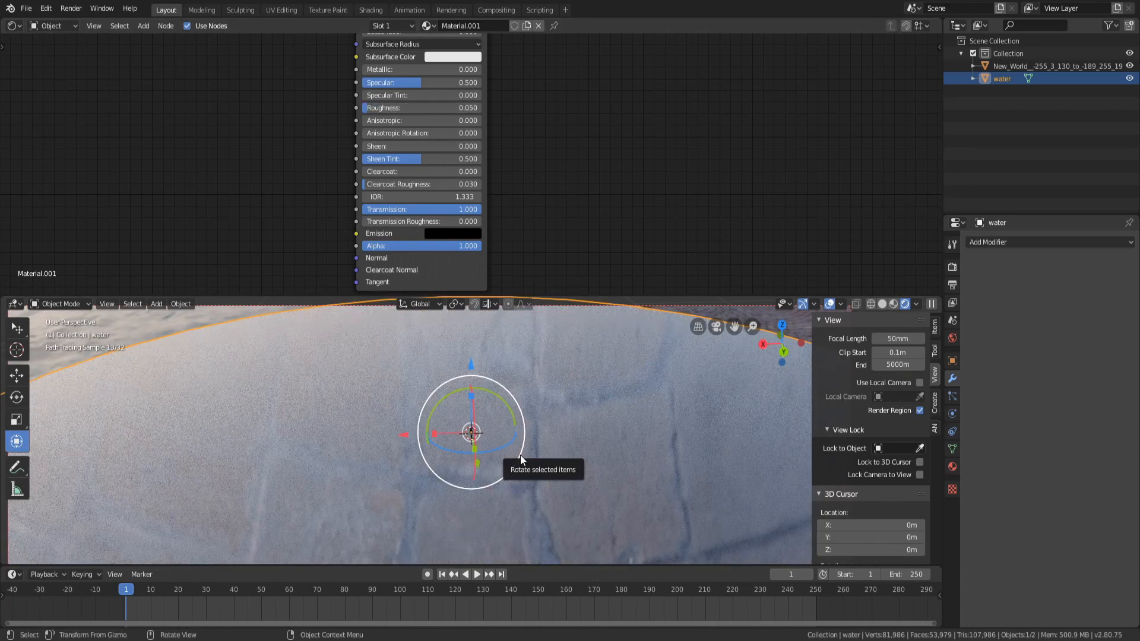
Raise the base color's brightness (V) to 1.0 for a pure white base
{"action": "scroll", "coordinate": [545, 222], "scroll_direction": "up", "scroll_amount": 1}
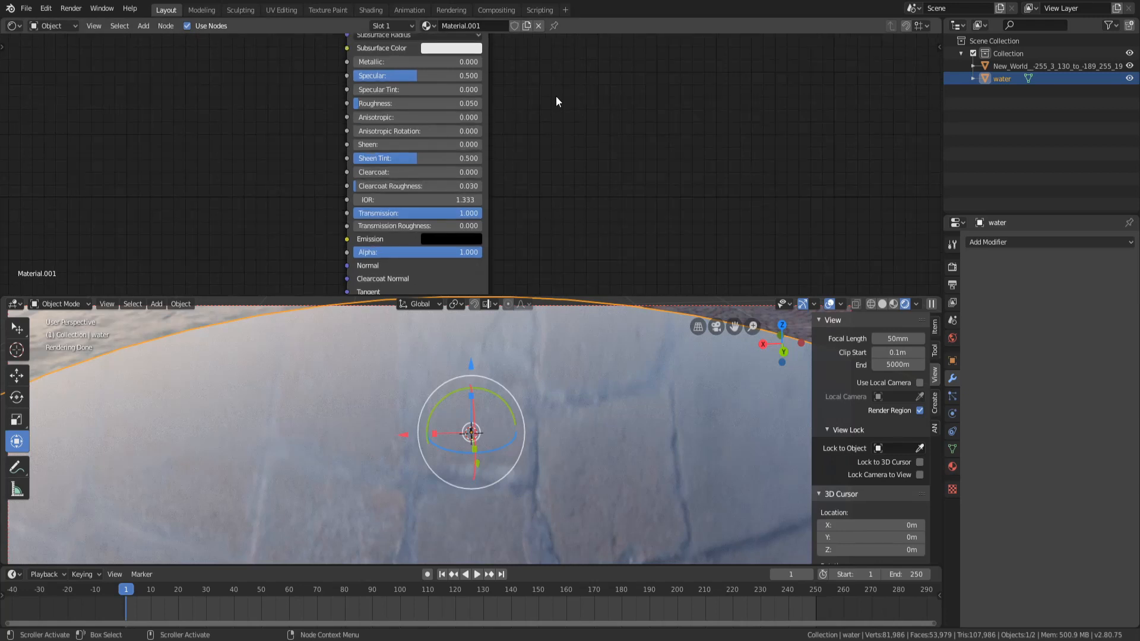
{"action": "middle_click_drag", "start_coordinate": [556, 95], "coordinate": [511, 160]}
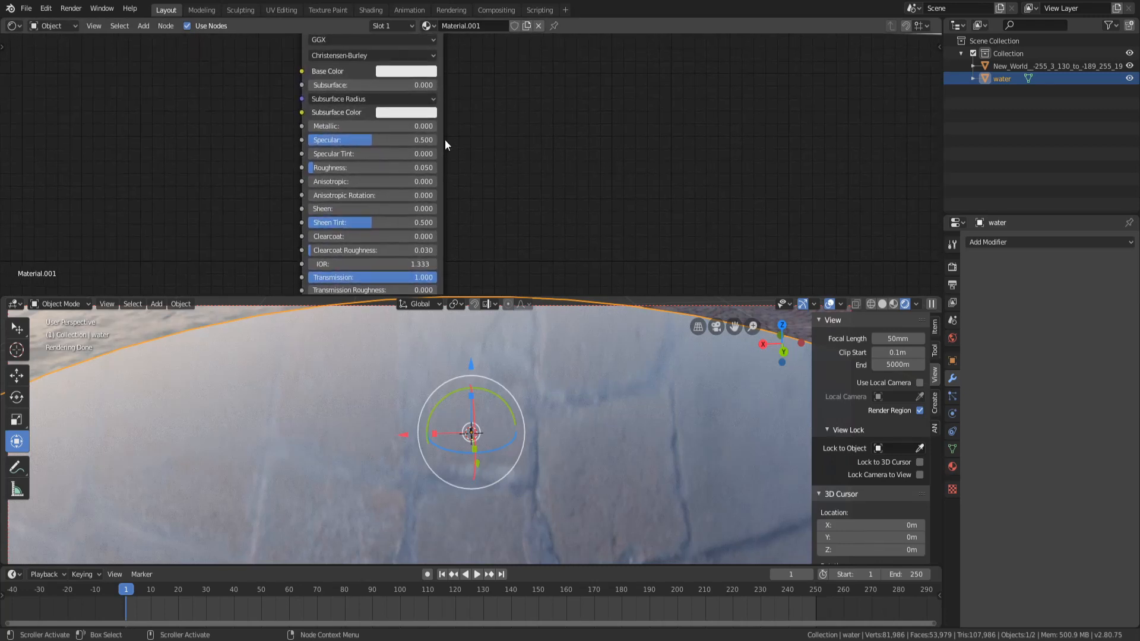
{"action": "left_click", "coordinate": [418, 73]}
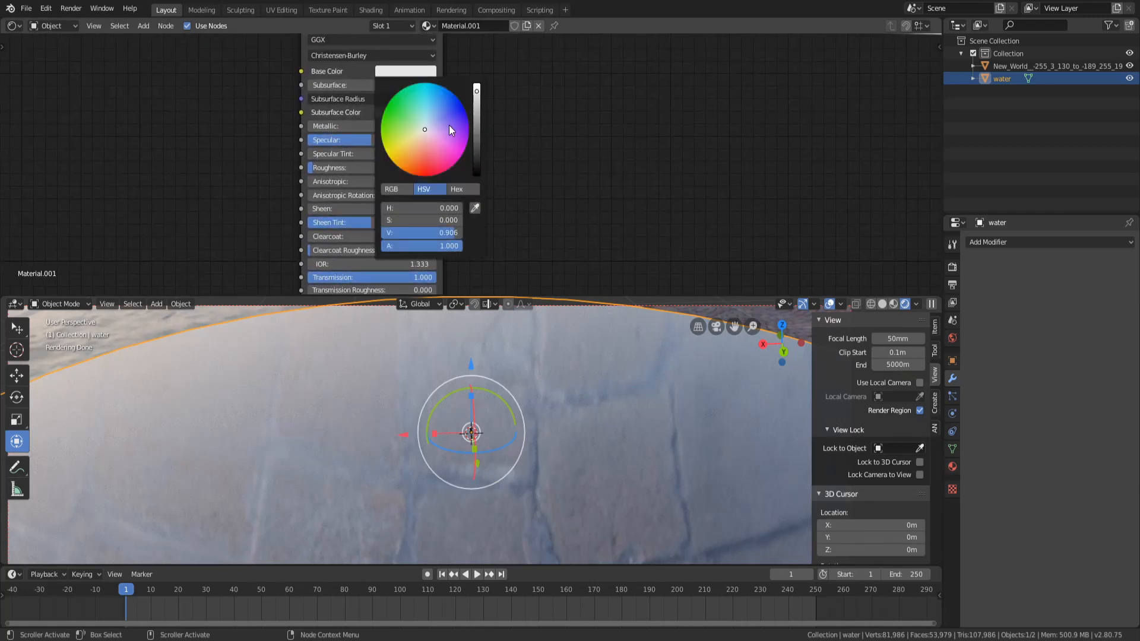
{"action": "left_click", "coordinate": [476, 87]}
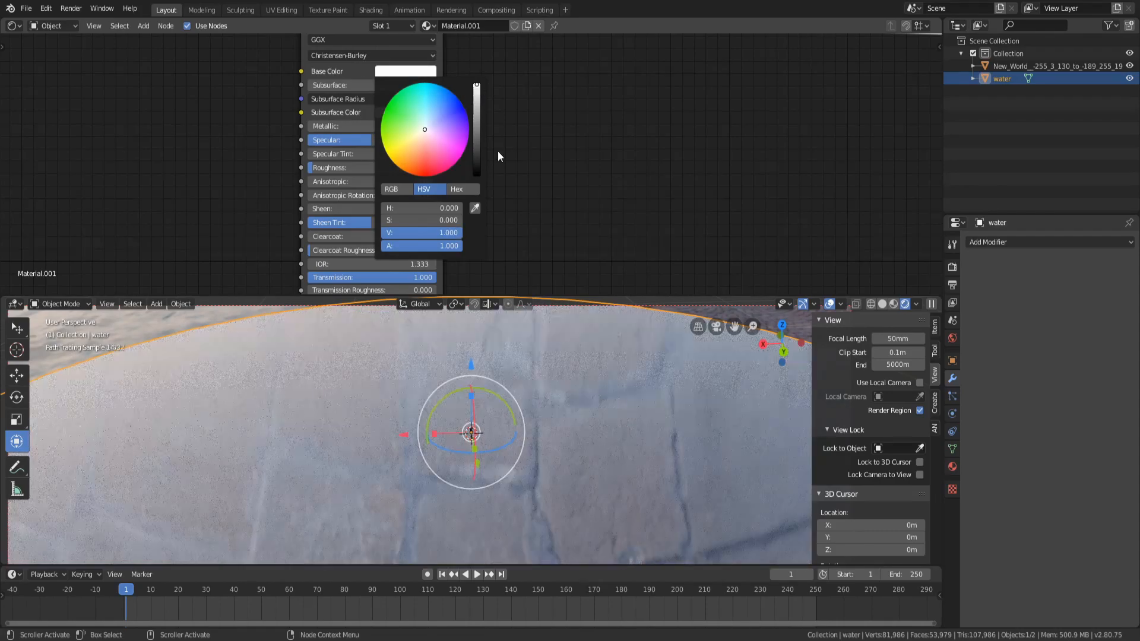
Reset the Specular and Sheen Tint values of the Principled BSDF to 0
{"action": "middle_click_drag", "start_coordinate": [467, 420], "coordinate": [462, 459]}
{"action": "scroll", "coordinate": [462, 461], "scroll_direction": "down", "scroll_amount": 4}
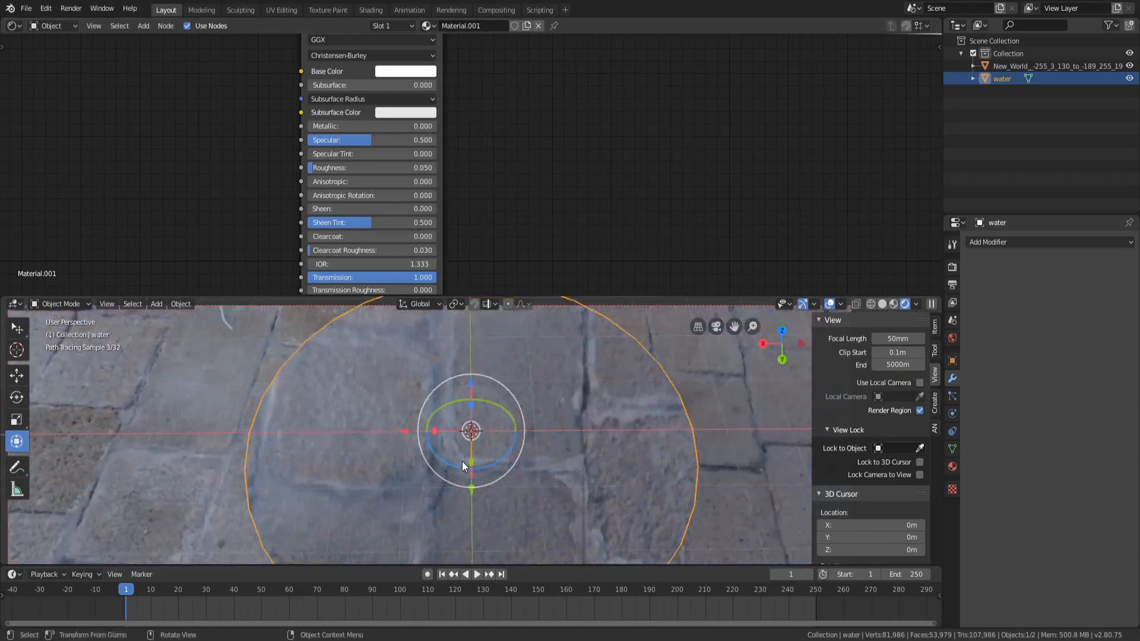
{"action": "scroll", "coordinate": [462, 461], "scroll_direction": "down", "scroll_amount": 4}
{"action": "middle_click_drag", "start_coordinate": [482, 402], "coordinate": [480, 458]}
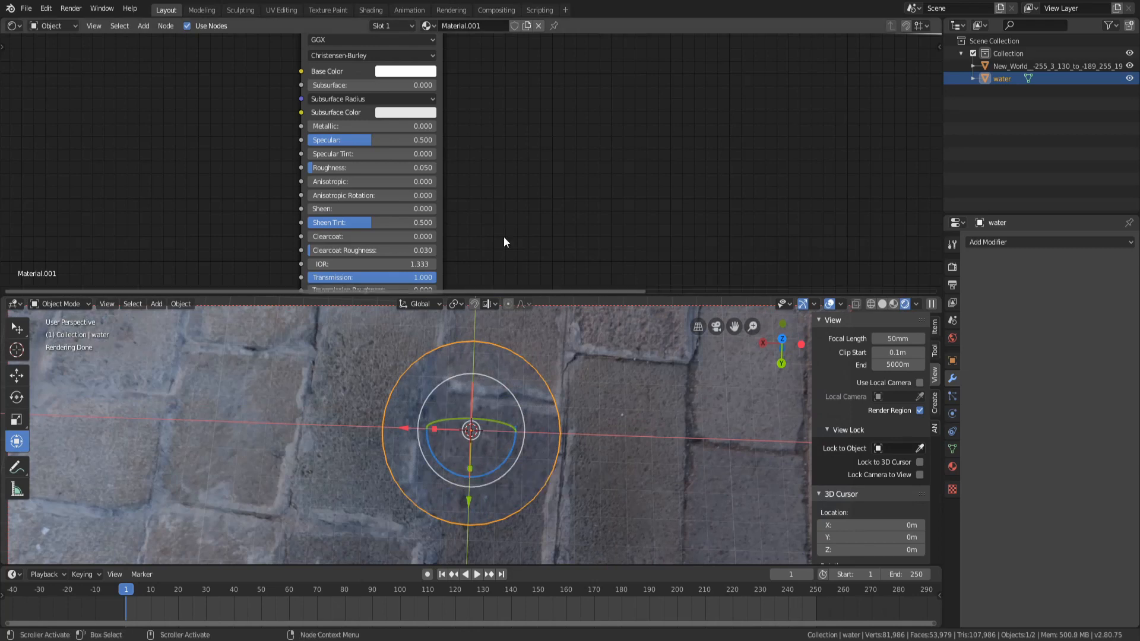
{"action": "left_click", "coordinate": [406, 72]}
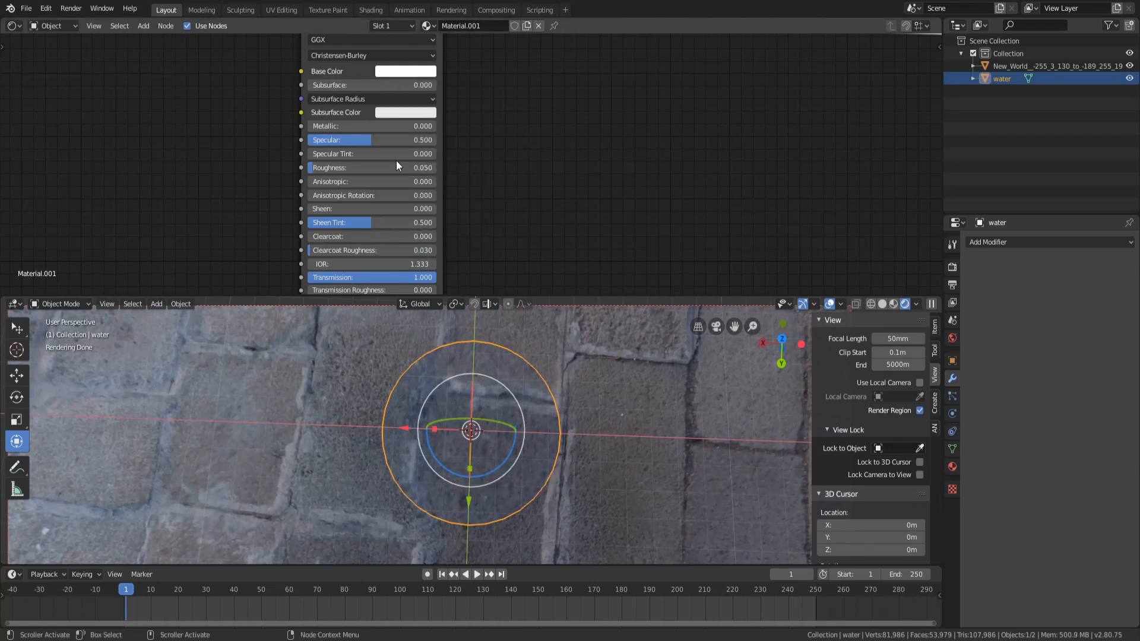
{"action": "scroll", "coordinate": [416, 190], "scroll_direction": "down", "scroll_amount": 3, "text": "shift"}
{"action": "scroll", "coordinate": [451, 166], "scroll_direction": "up", "scroll_amount": 1, "text": "shift"}
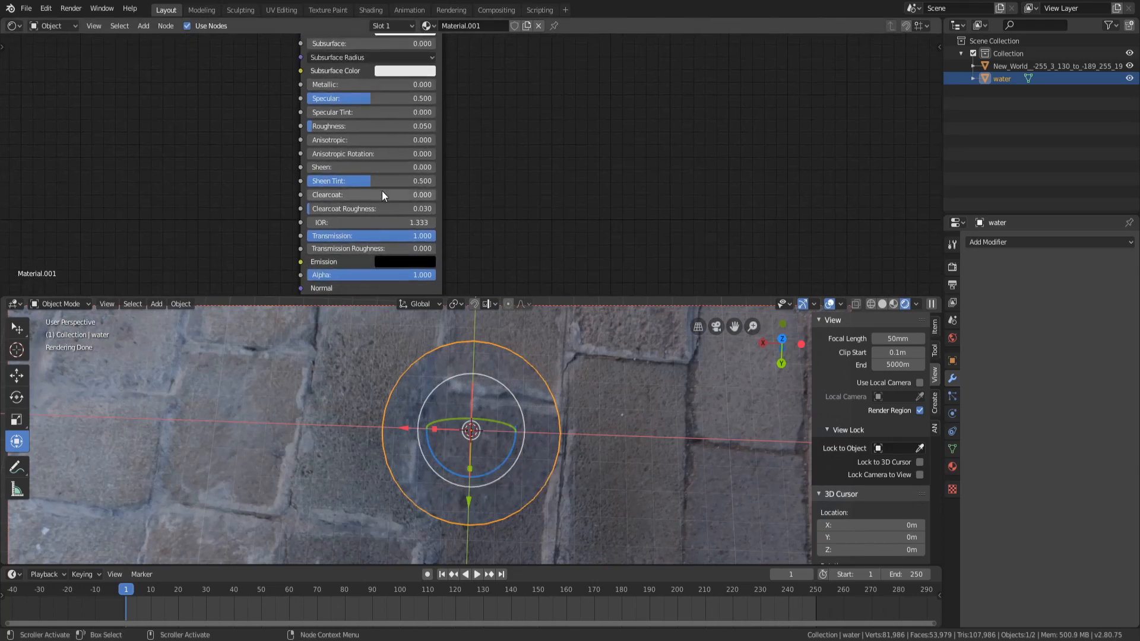
{"action": "key", "text": "BackSpace"}
{"action": "key", "text": "BackSpace"}
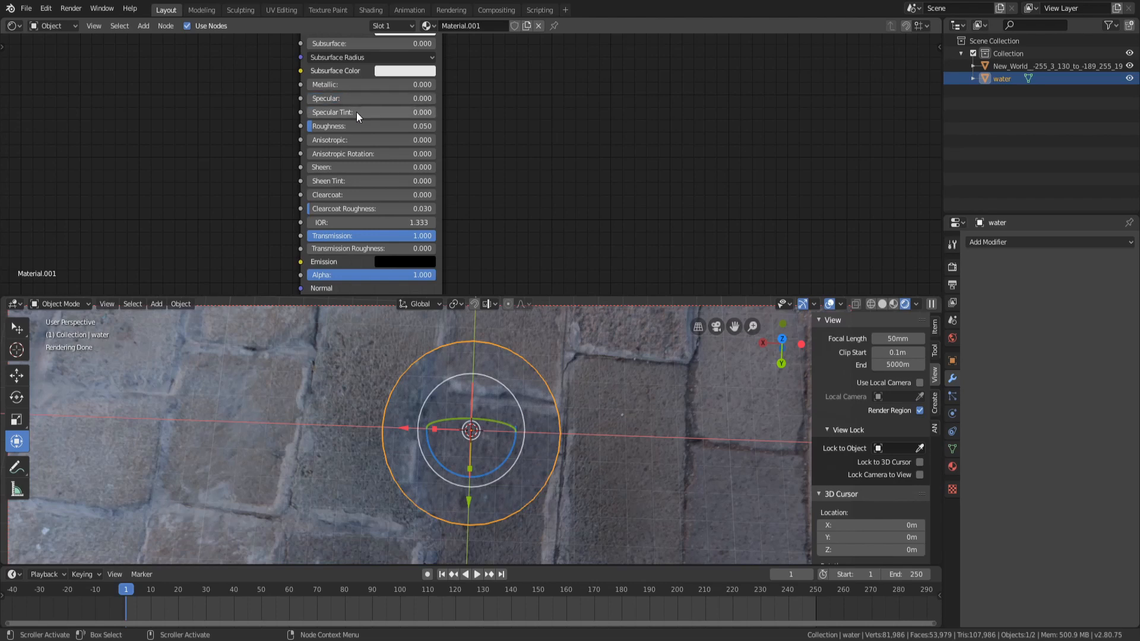
Adjust the subsurface color's hue and brightness in its color picker, ending with white
{"action": "scroll", "coordinate": [490, 454], "scroll_direction": "up", "scroll_amount": 5}
{"action": "middle_click_drag", "start_coordinate": [491, 454], "coordinate": [417, 474]}
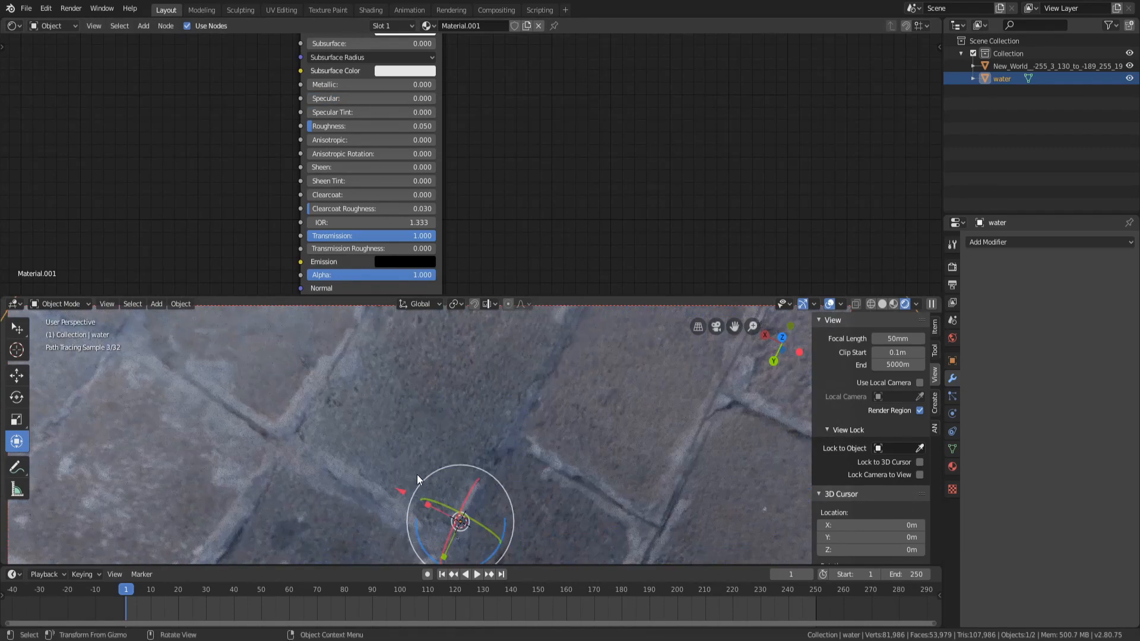
{"action": "scroll", "coordinate": [418, 453], "scroll_direction": "down", "scroll_amount": 5}
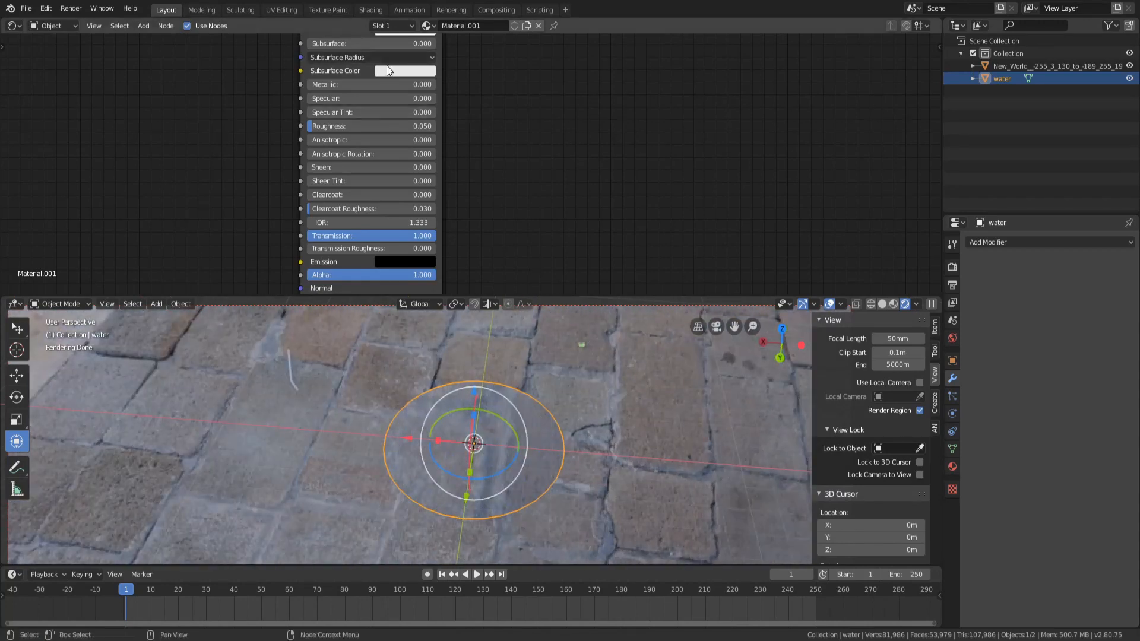
{"action": "left_click", "coordinate": [389, 70]}
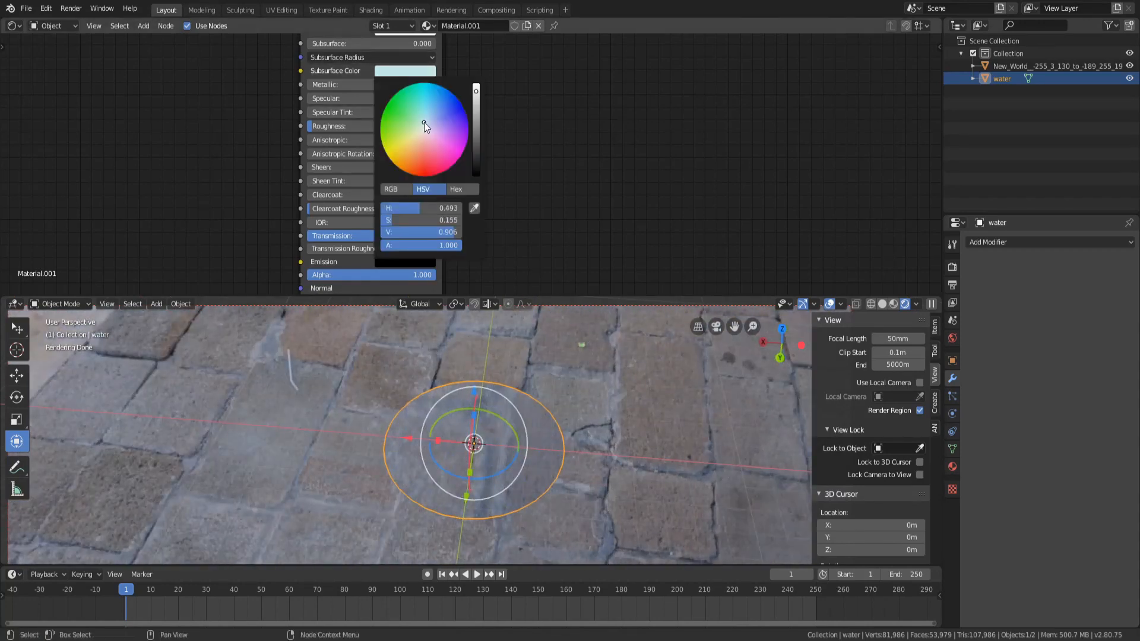
{"action": "left_click_drag", "start_coordinate": [424, 123], "coordinate": [425, 121]}
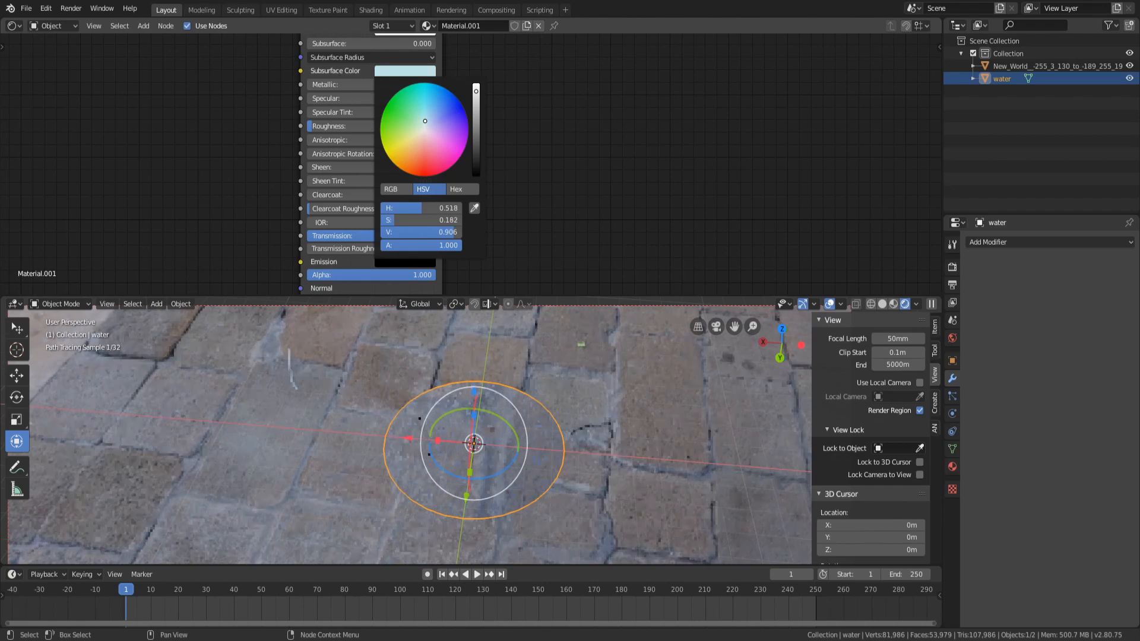
{"action": "left_click", "coordinate": [425, 123]}
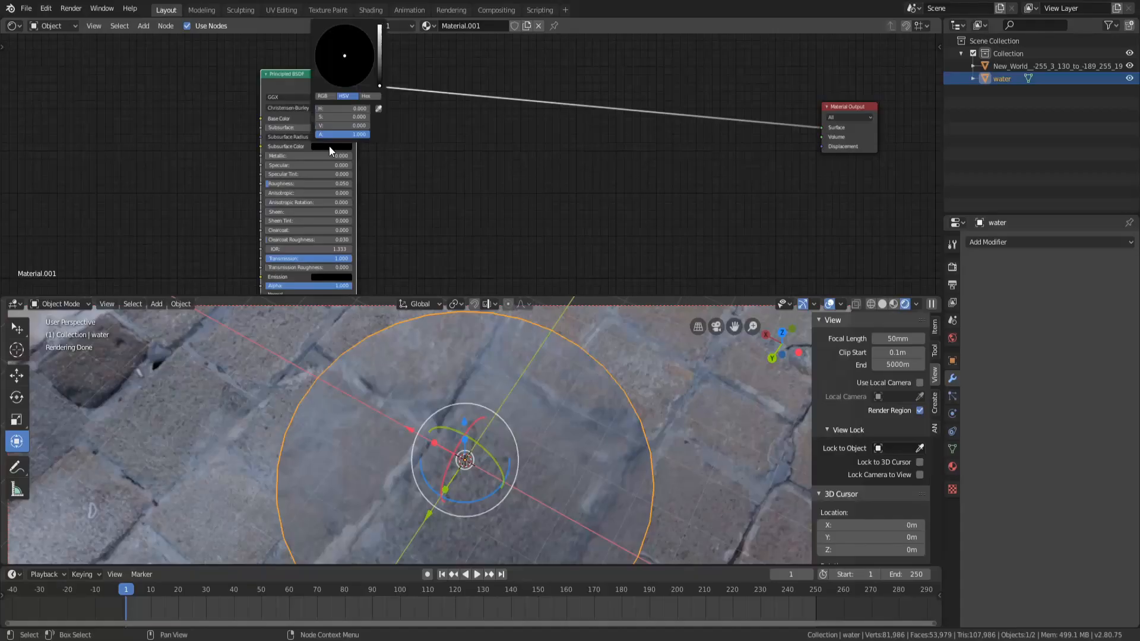
{"action": "left_click_drag", "start_coordinate": [378, 75], "coordinate": [380, 48]}
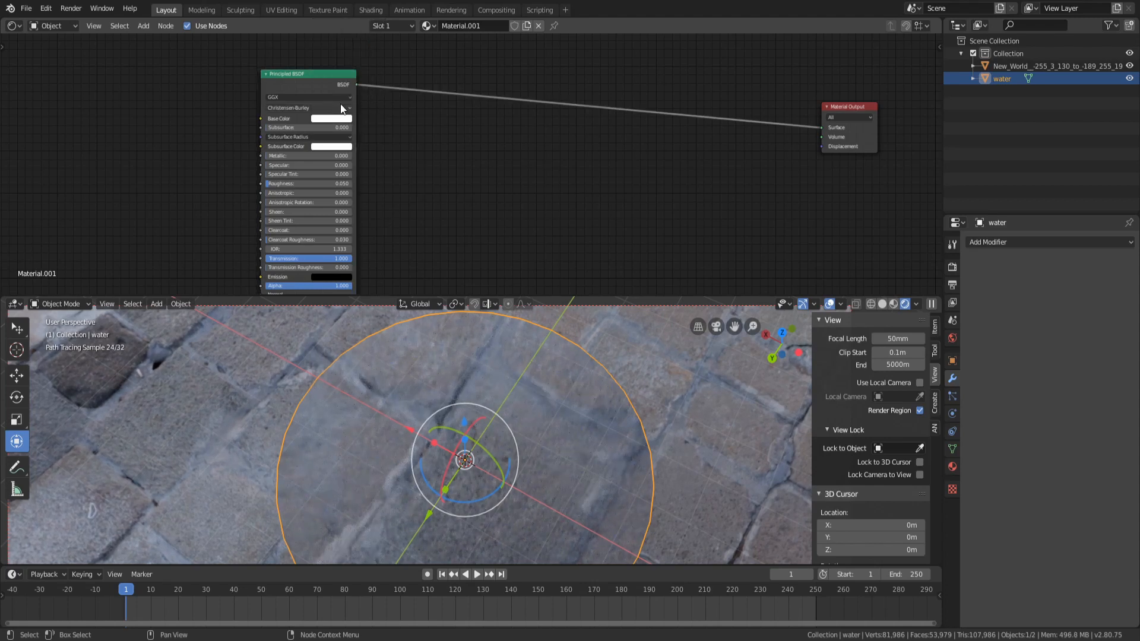
Try darkening the base color to black by lowering its brightness
{"action": "left_click", "coordinate": [332, 119]}
{"action": "left_click_drag", "start_coordinate": [378, 157], "coordinate": [380, 188]}
{"action": "scroll", "coordinate": [552, 419], "scroll_direction": "up", "scroll_amount": 5}
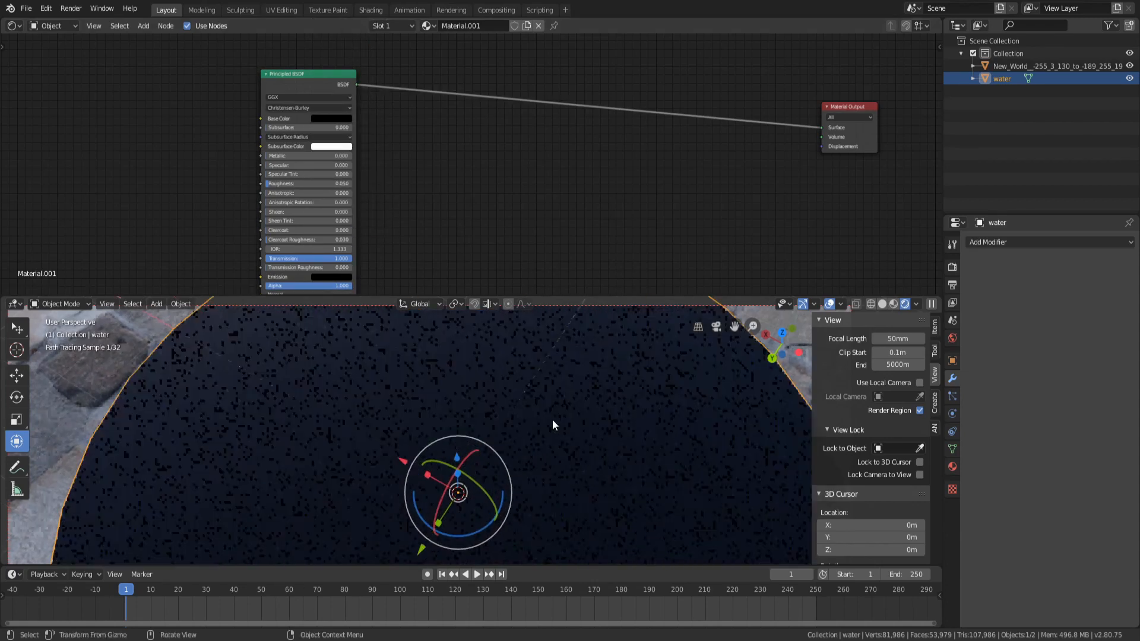
{"action": "middle_click_drag", "start_coordinate": [551, 398], "coordinate": [545, 349]}
{"action": "scroll", "coordinate": [543, 365], "scroll_direction": "up", "scroll_amount": 2}
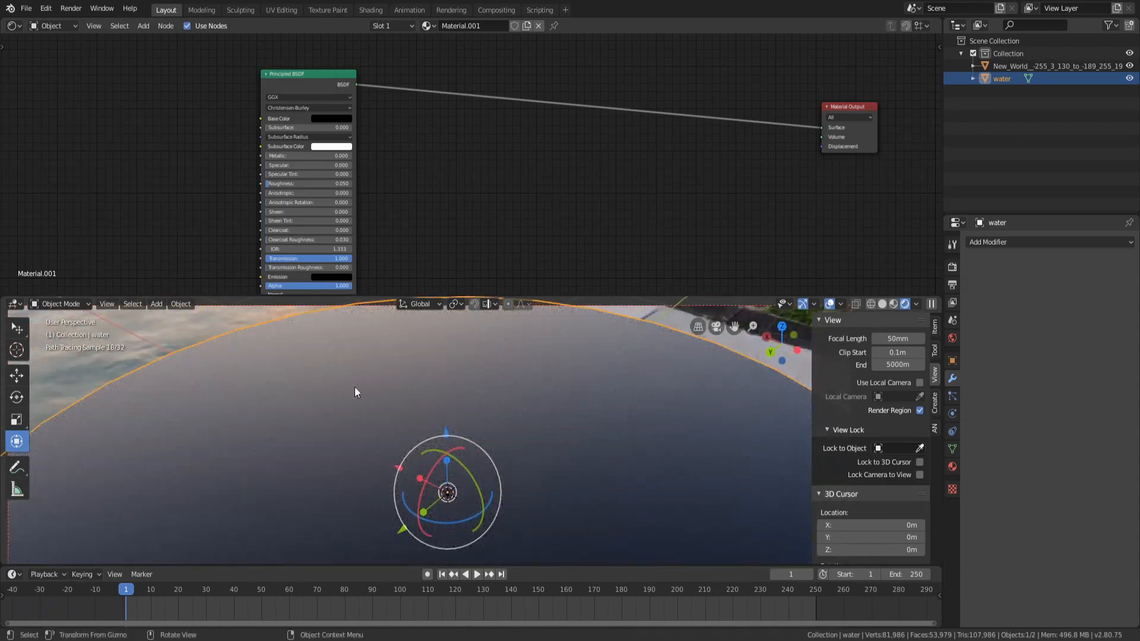
{"action": "left_click", "coordinate": [326, 117]}
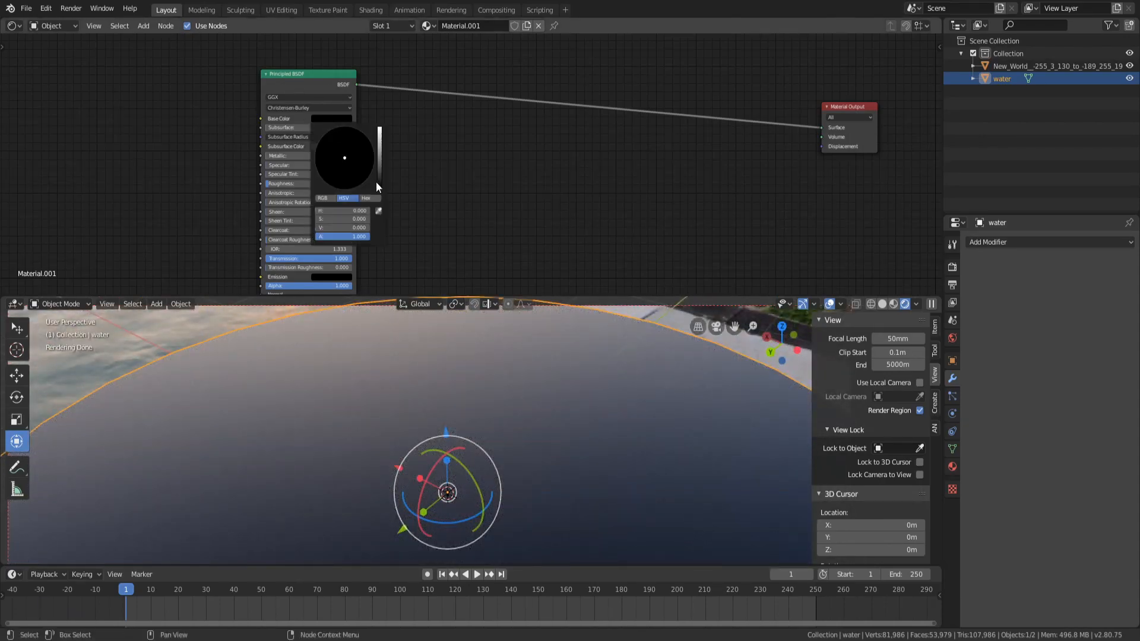
{"action": "mouse_move", "coordinate": [376, 181]}
{"action": "left_mouse_down"}
{"action": "mouse_move", "coordinate": [380, 138]}
{"action": "mouse_move", "coordinate": [380, 188]}
{"action": "left_mouse_up"}
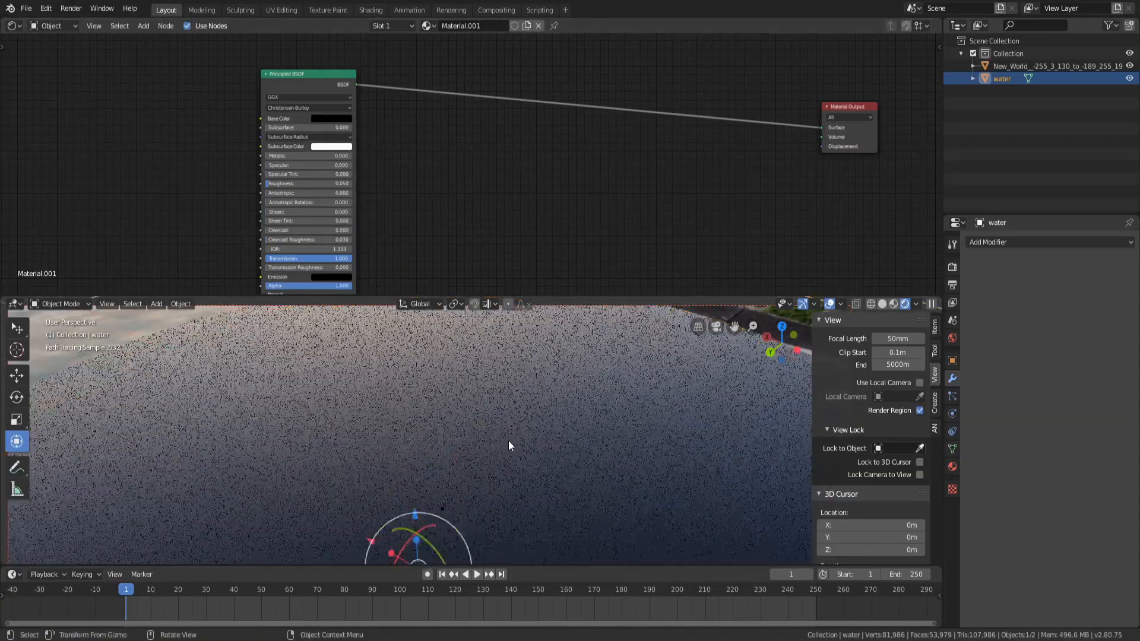
{"action": "middle_click_drag", "start_coordinate": [508, 441], "coordinate": [575, 393]}
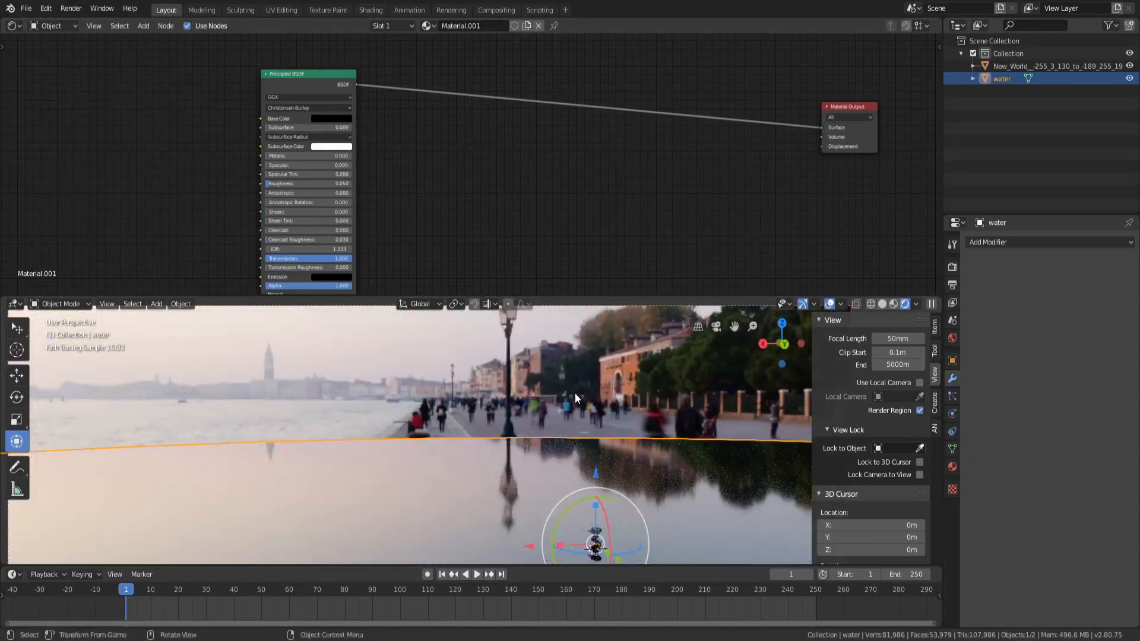
Set the base color to a pale lavender-blue, about H 0.659, S 0.220, V 0.748
{"action": "left_click", "coordinate": [339, 120]}
{"action": "left_click_drag", "start_coordinate": [377, 167], "coordinate": [379, 128]}
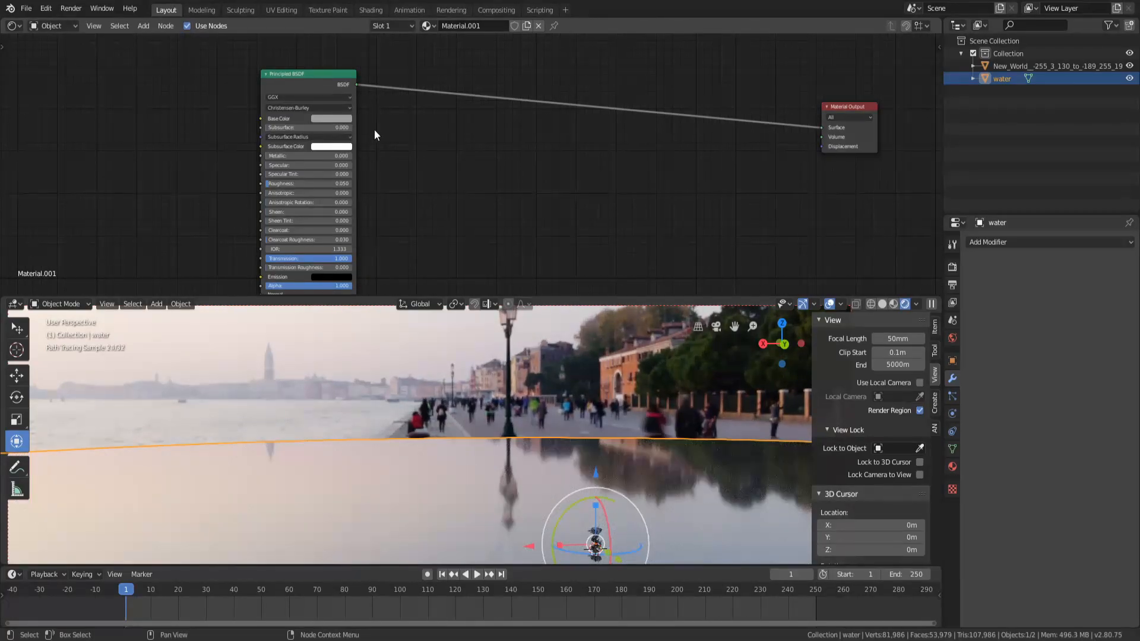
{"action": "left_click", "coordinate": [345, 119]}
{"action": "left_click", "coordinate": [380, 146]}
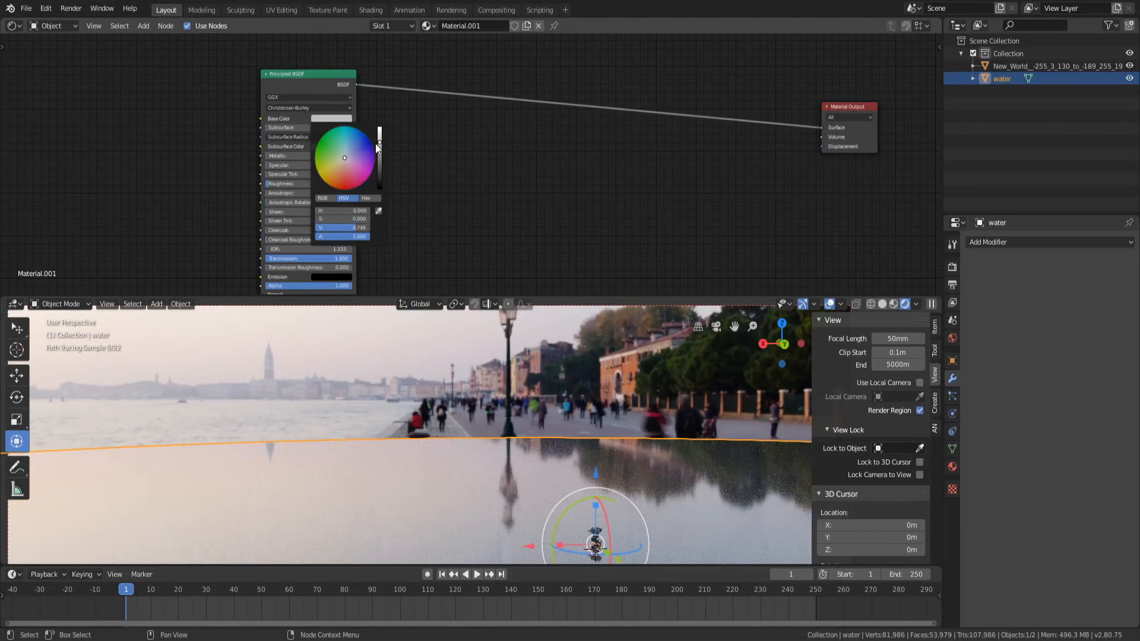
{"action": "left_click_drag", "start_coordinate": [343, 156], "coordinate": [348, 155]}
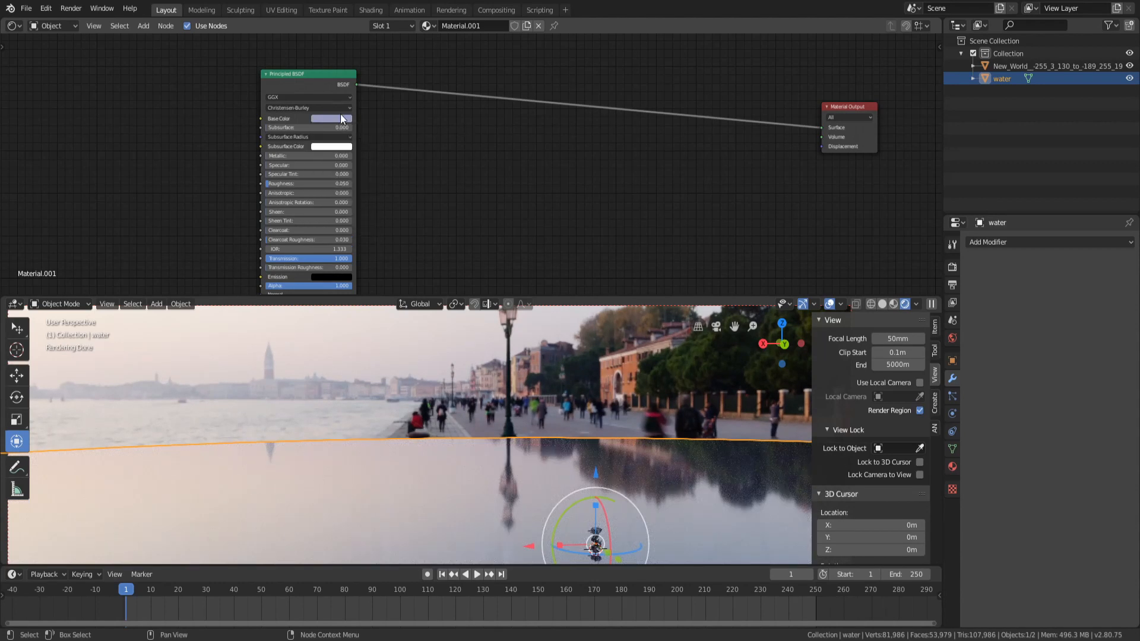
{"action": "left_click", "coordinate": [342, 121]}
{"action": "left_click", "coordinate": [338, 120]}
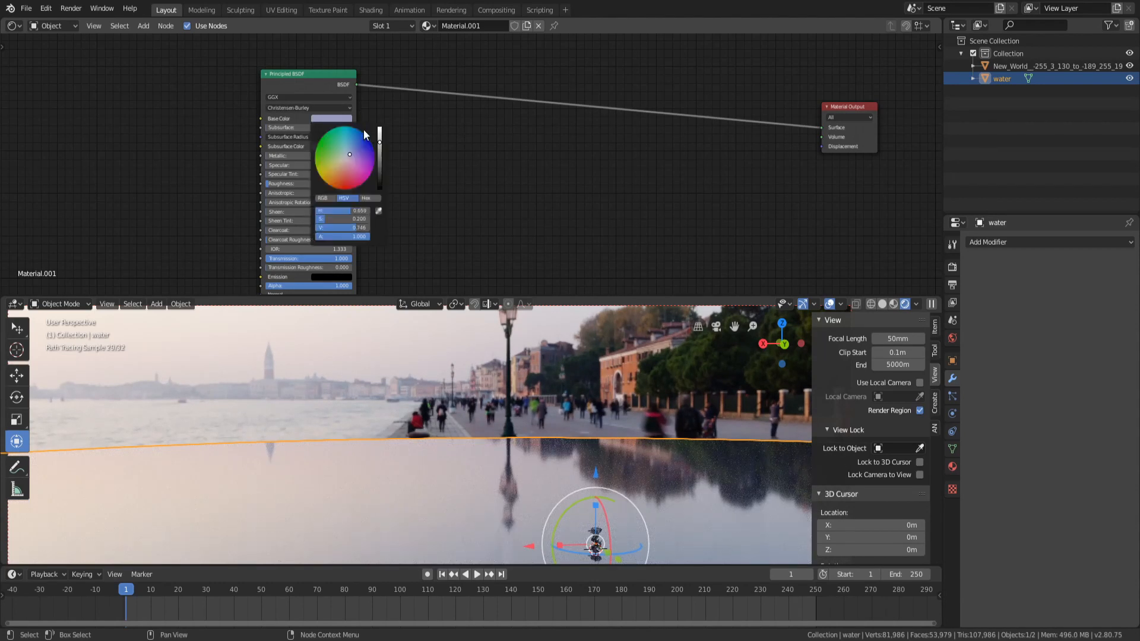
{"action": "left_click_drag", "start_coordinate": [379, 142], "coordinate": [378, 138]}
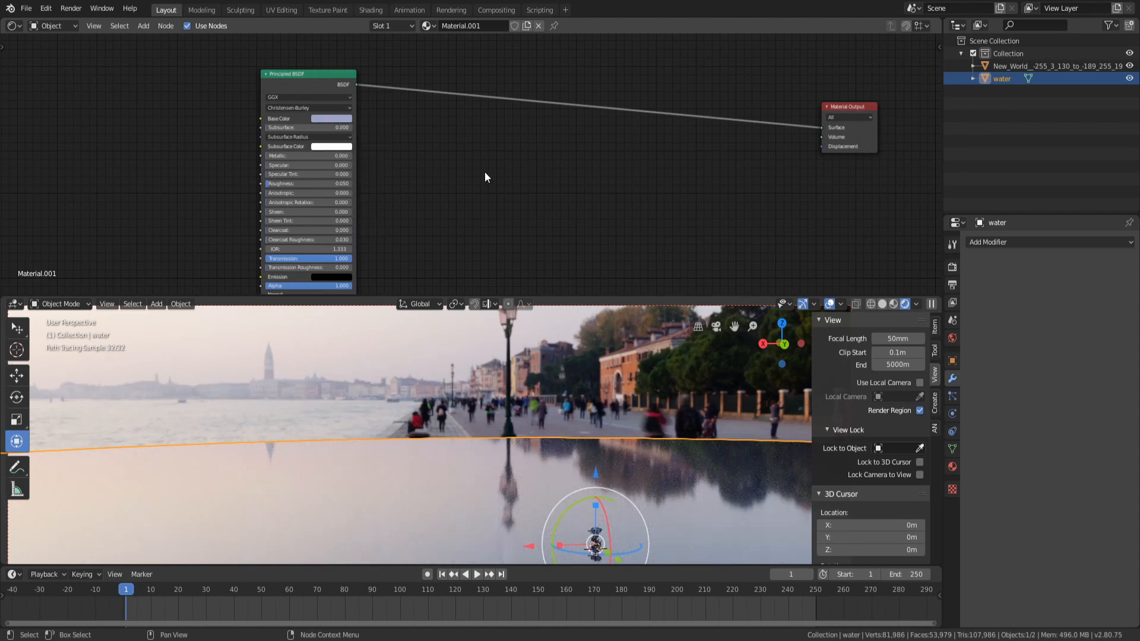
{"action": "scroll", "coordinate": [468, 167], "scroll_direction": "up", "scroll_amount": 3}
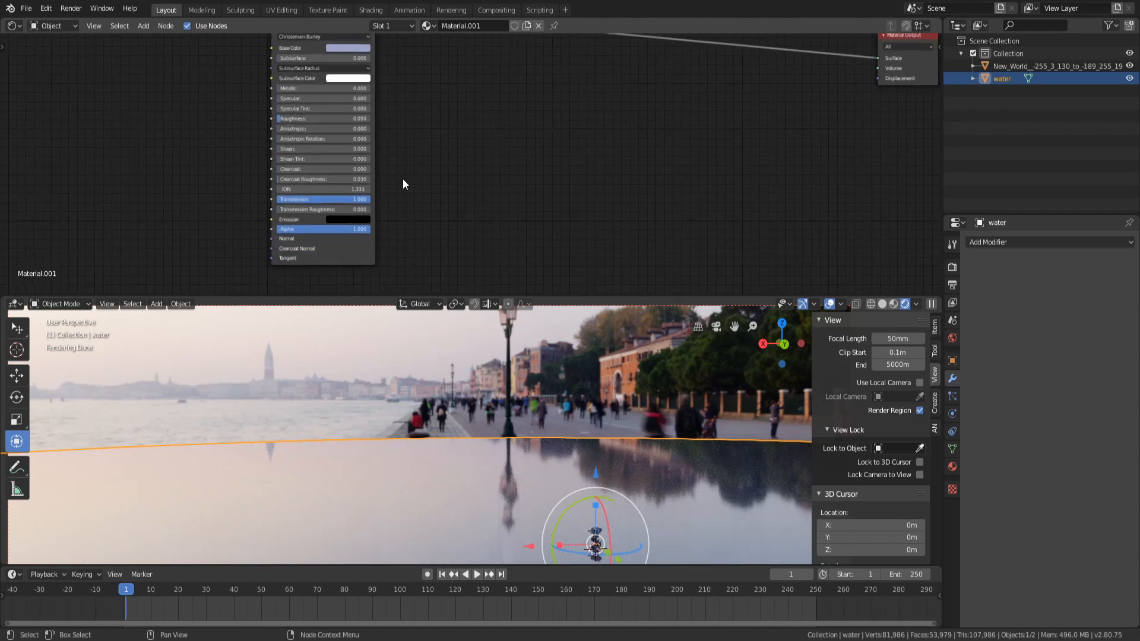
{"action": "middle_click_drag", "start_coordinate": [474, 118], "coordinate": [465, 151]}
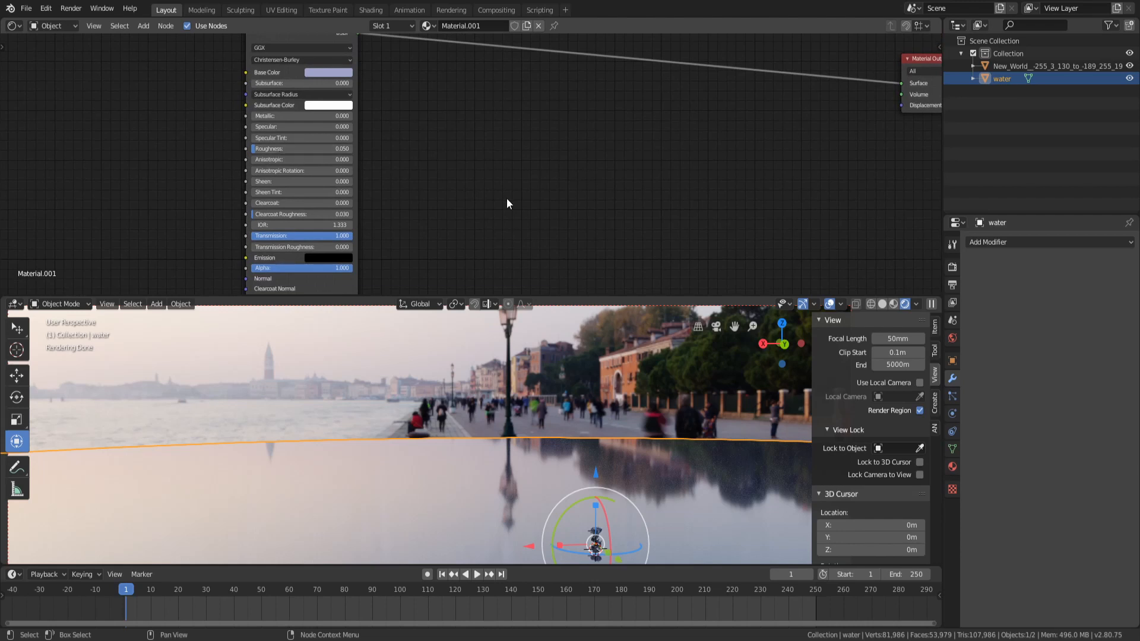
{"action": "middle_click_drag", "start_coordinate": [472, 200], "coordinate": [374, 229]}
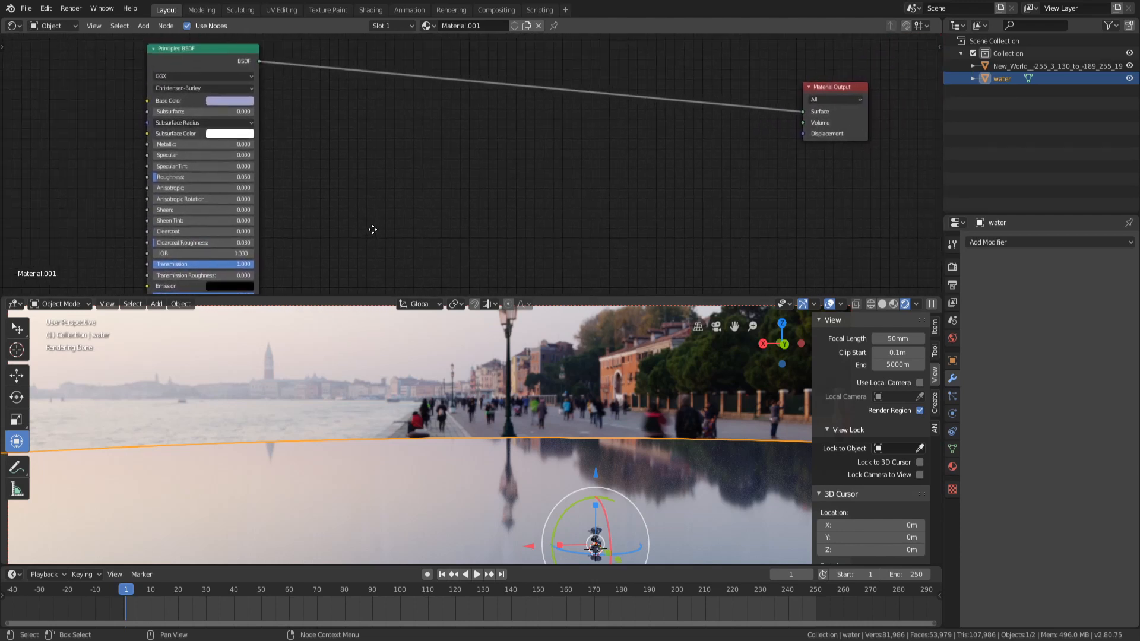
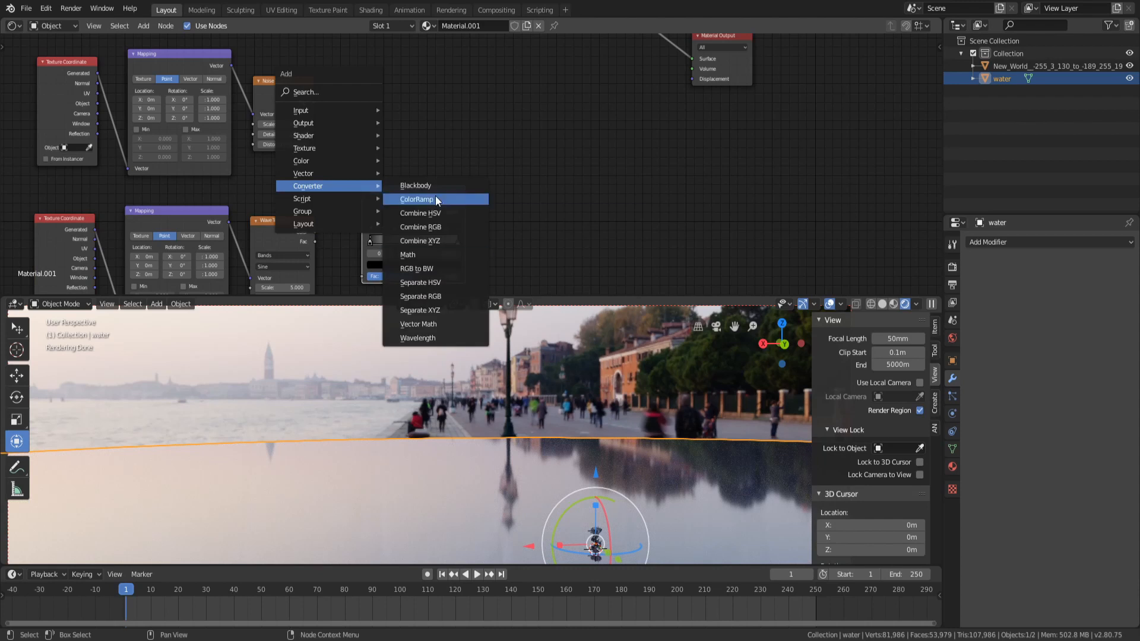
Connect the noise texture and wave texture outputs to the Fac inputs of the two new ColorRamp nodes
{"action": "left_click_drag", "start_coordinate": [314, 93], "coordinate": [370, 142]}
{"action": "left_click_drag", "start_coordinate": [315, 233], "coordinate": [369, 283]}
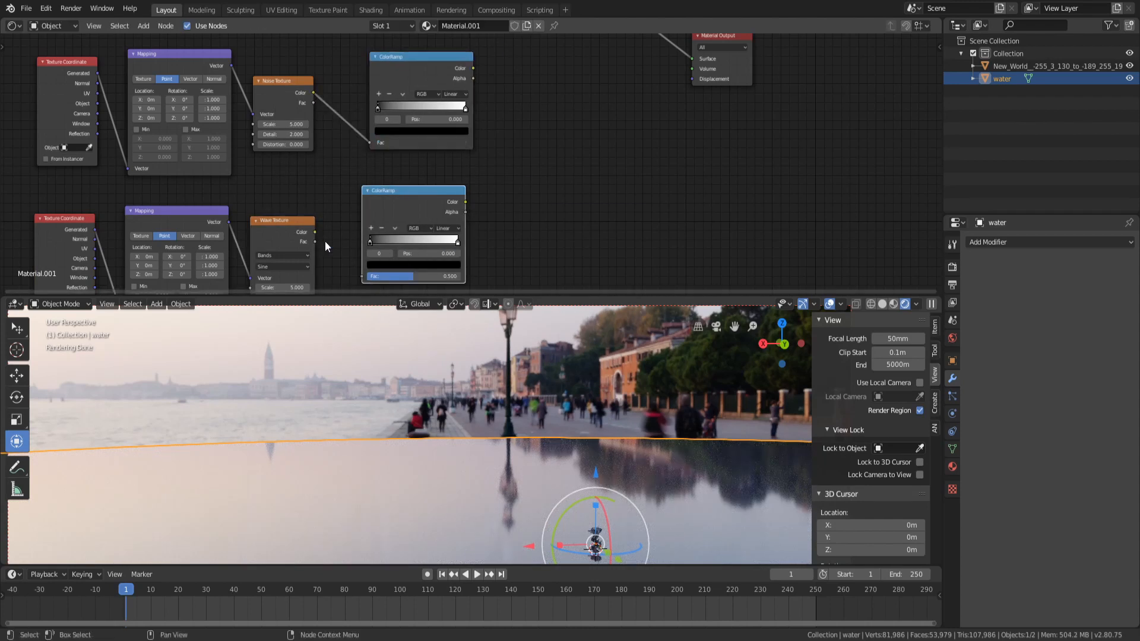
{"action": "left_click_drag", "start_coordinate": [315, 232], "coordinate": [365, 275]}
{"action": "middle_click_drag", "start_coordinate": [586, 146], "coordinate": [522, 172]}
{"action": "key", "text": "shift+a"}
{"action": "mouse_move", "coordinate": [515, 173]}
{"action": "left_click", "coordinate": [622, 185]}
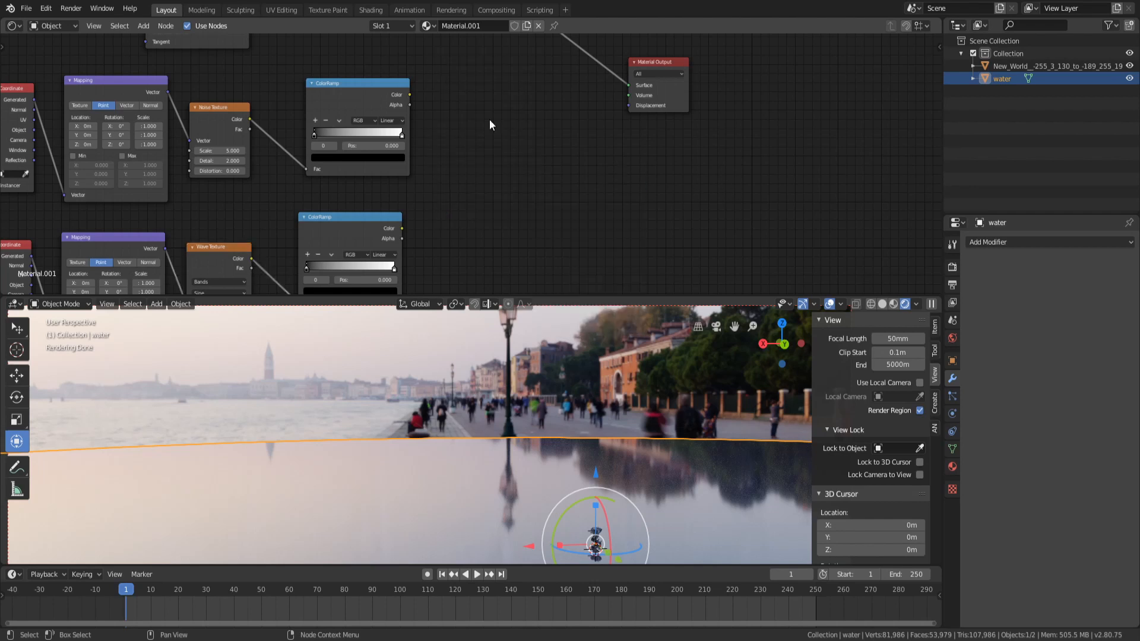
{"action": "left_click_drag", "start_coordinate": [412, 95], "coordinate": [527, 144]}
Add a MixRGB node to the right of the two ColorRamp nodes
{"action": "key", "text": "shift+a"}
{"action": "mouse_move", "coordinate": [509, 121]}
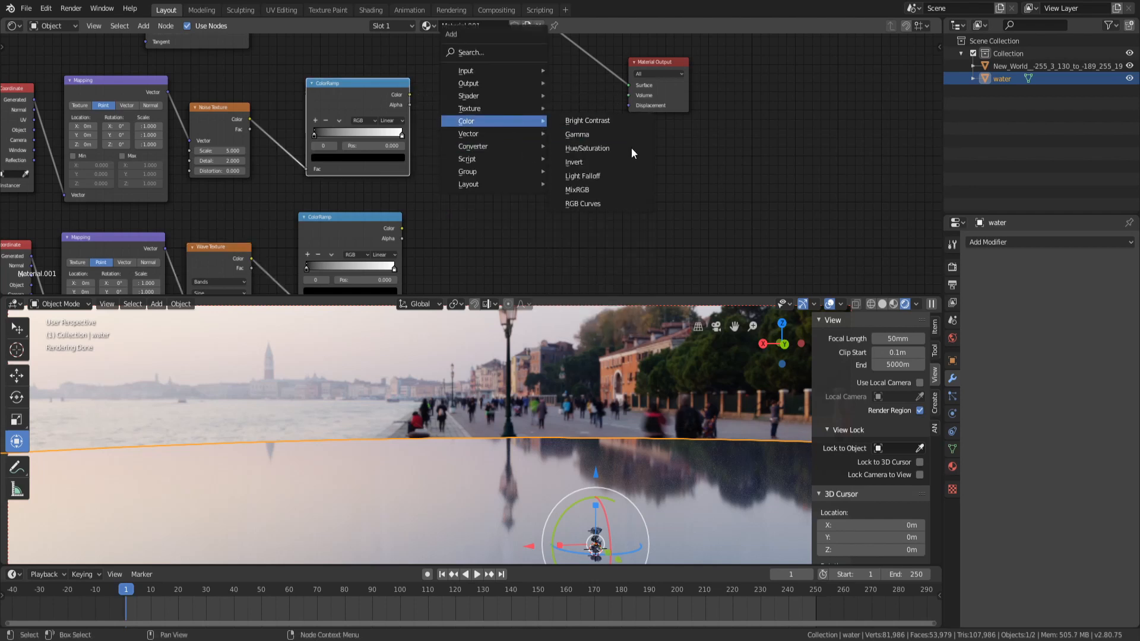
{"action": "left_click", "coordinate": [601, 191]}
{"action": "left_click", "coordinate": [514, 104]}
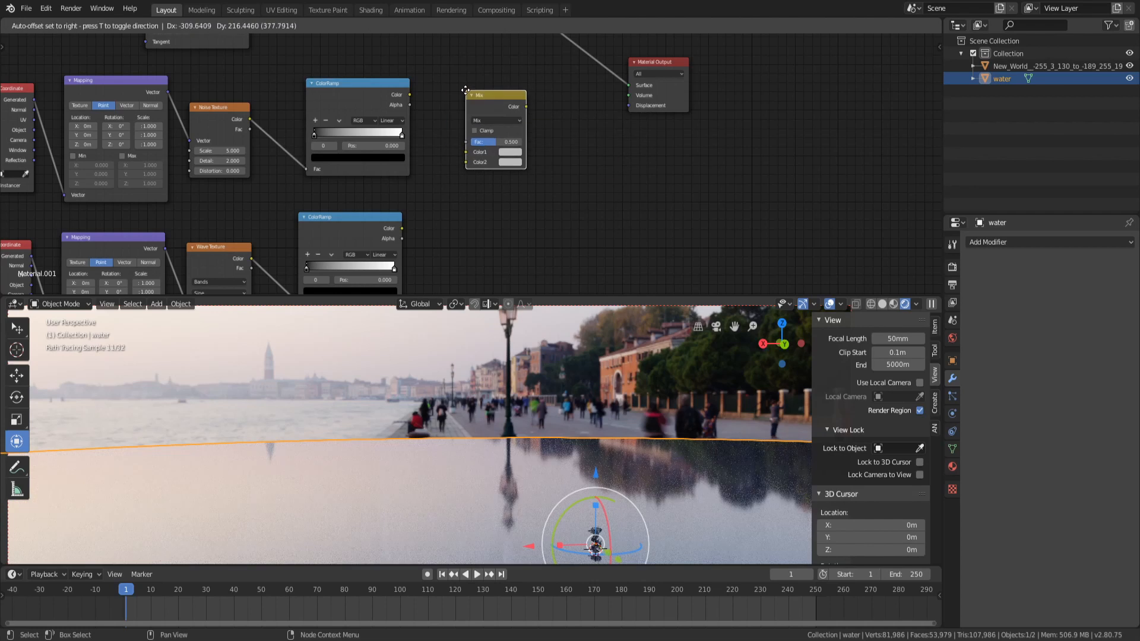
Connect the two ColorRamp colors to the Mix node's Color1 and Color2 inputs and preview the Mix output
{"action": "left_click", "coordinate": [379, 96], "text": "ctrl+shift"}
{"action": "middle_click_drag", "start_coordinate": [469, 338], "coordinate": [447, 418]}
{"action": "left_click", "coordinate": [358, 228], "text": "ctrl+shift"}
{"action": "left_click", "coordinate": [365, 87], "text": "ctrl+shift"}
{"action": "left_click_drag", "start_coordinate": [410, 94], "coordinate": [484, 152]}
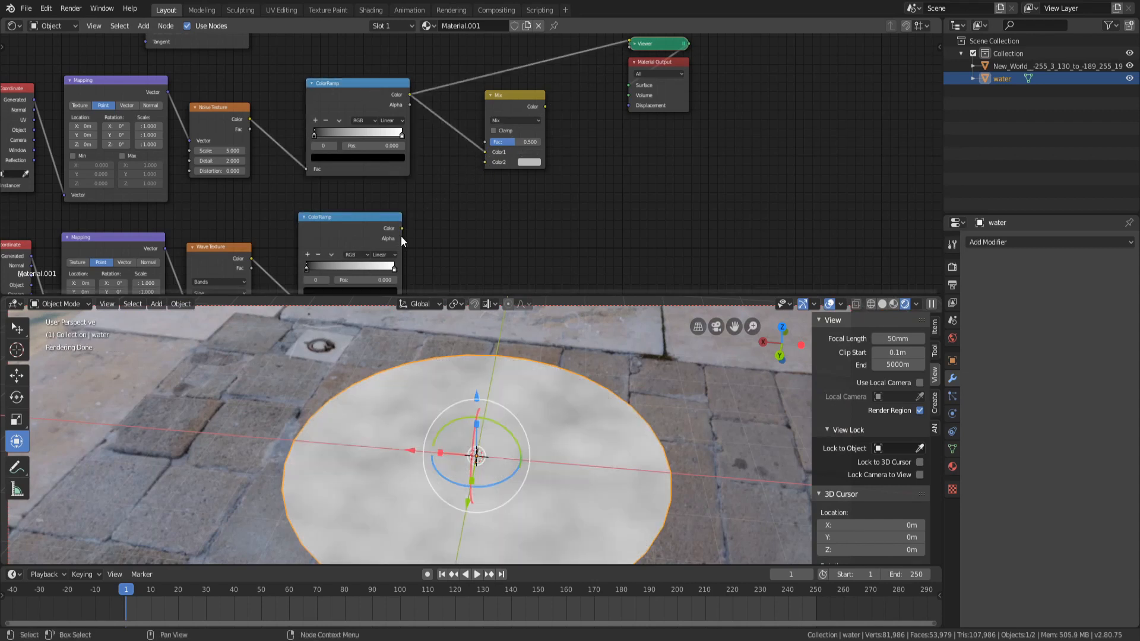
{"action": "left_click_drag", "start_coordinate": [402, 229], "coordinate": [485, 163]}
{"action": "left_click", "coordinate": [515, 94], "text": "ctrl+shift"}
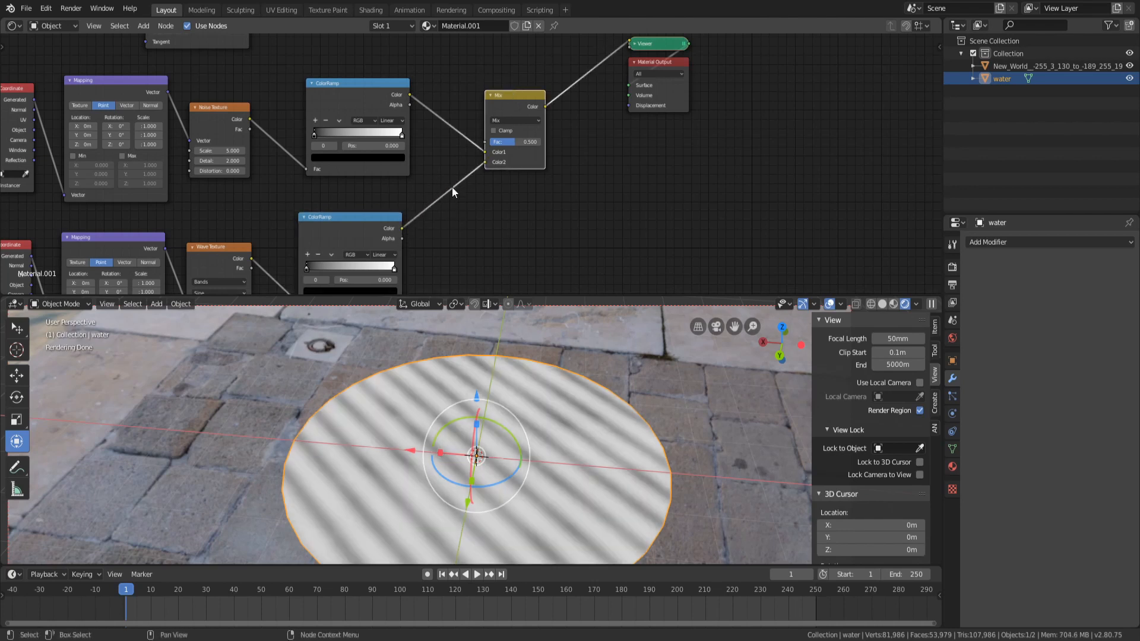
Try the Darken and Burn blend modes on the Mix node
{"action": "scroll", "coordinate": [617, 148], "scroll_direction": "up", "scroll_amount": 1}
{"action": "middle_click_drag", "start_coordinate": [617, 147], "coordinate": [610, 176]}
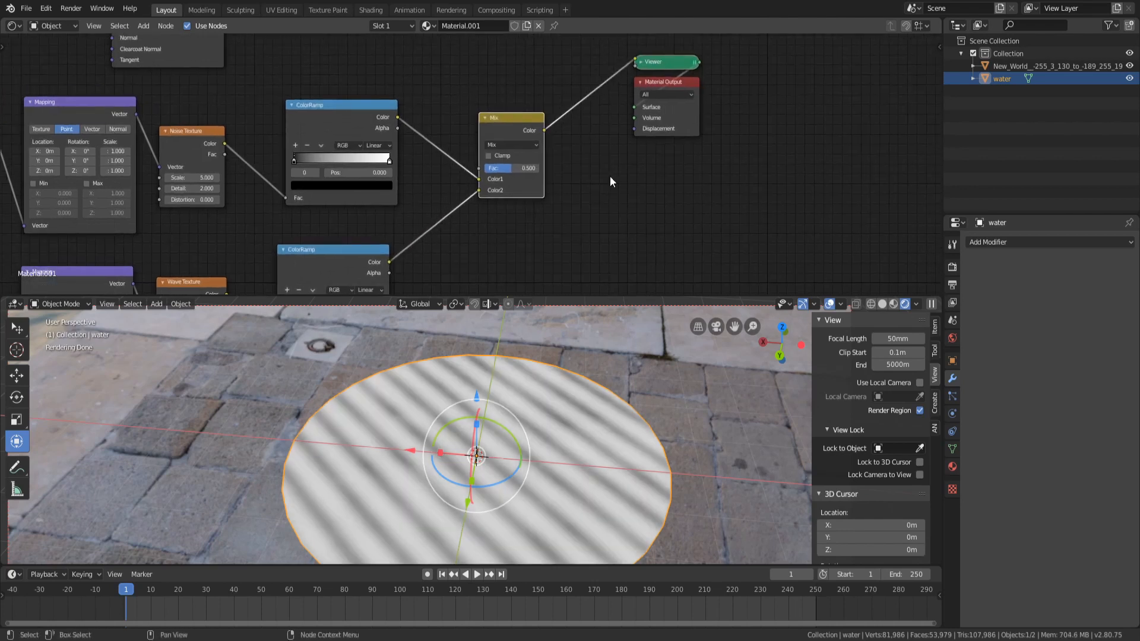
{"action": "left_click", "coordinate": [502, 145]}
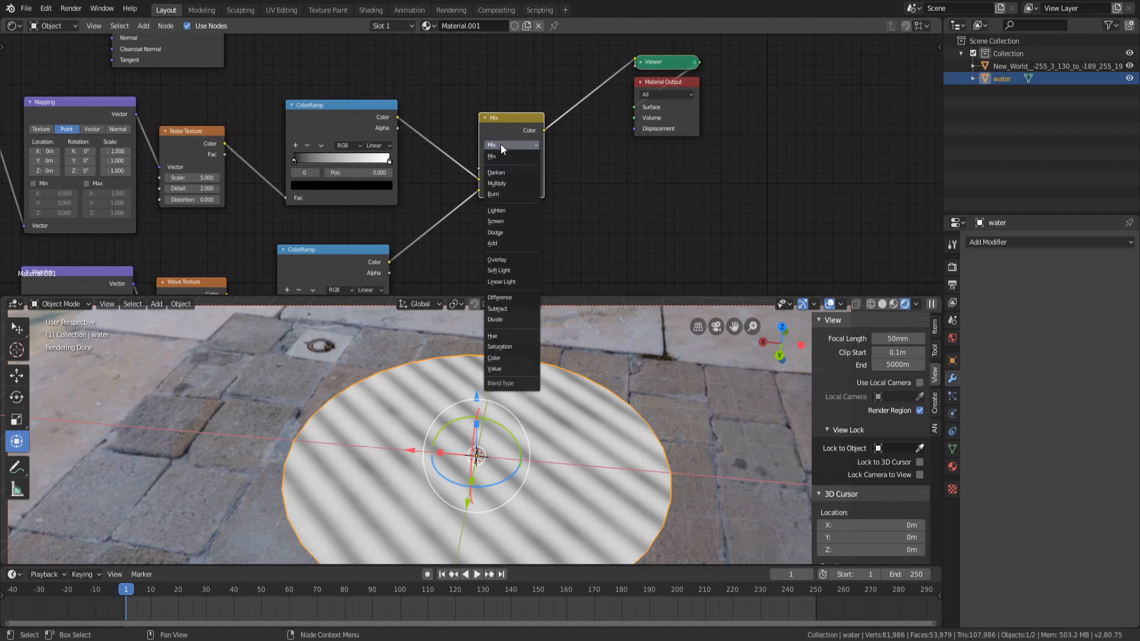
{"action": "left_click", "coordinate": [510, 156]}
{"action": "left_click", "coordinate": [511, 145]}
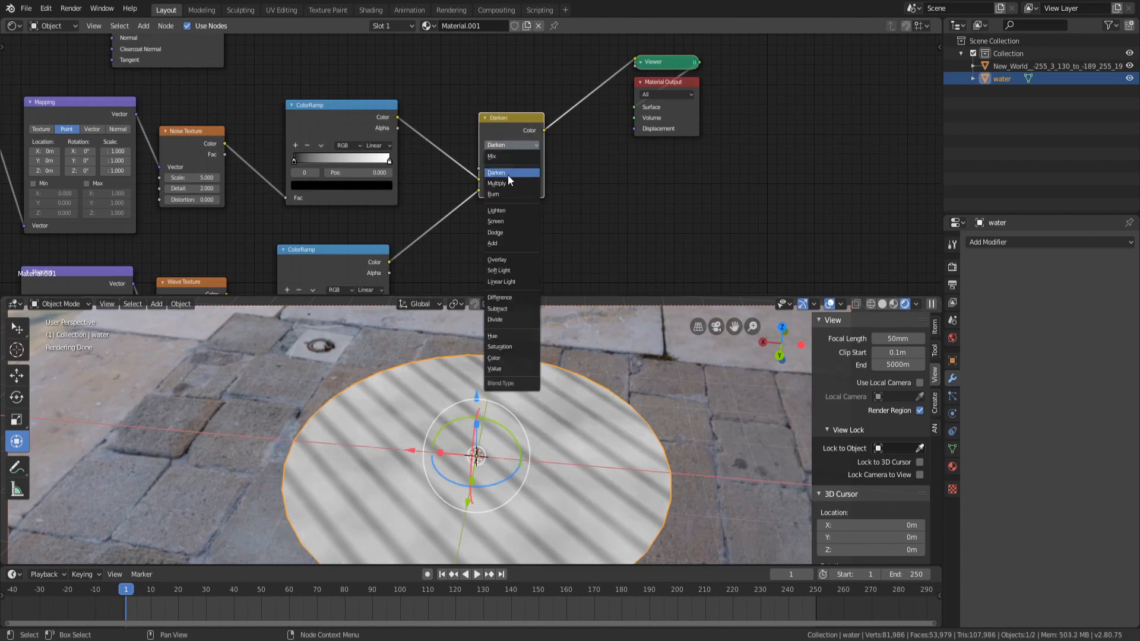
{"action": "left_click", "coordinate": [508, 173]}
{"action": "left_click", "coordinate": [503, 144]}
{"action": "left_click", "coordinate": [508, 155]}
{"action": "left_click", "coordinate": [509, 144]}
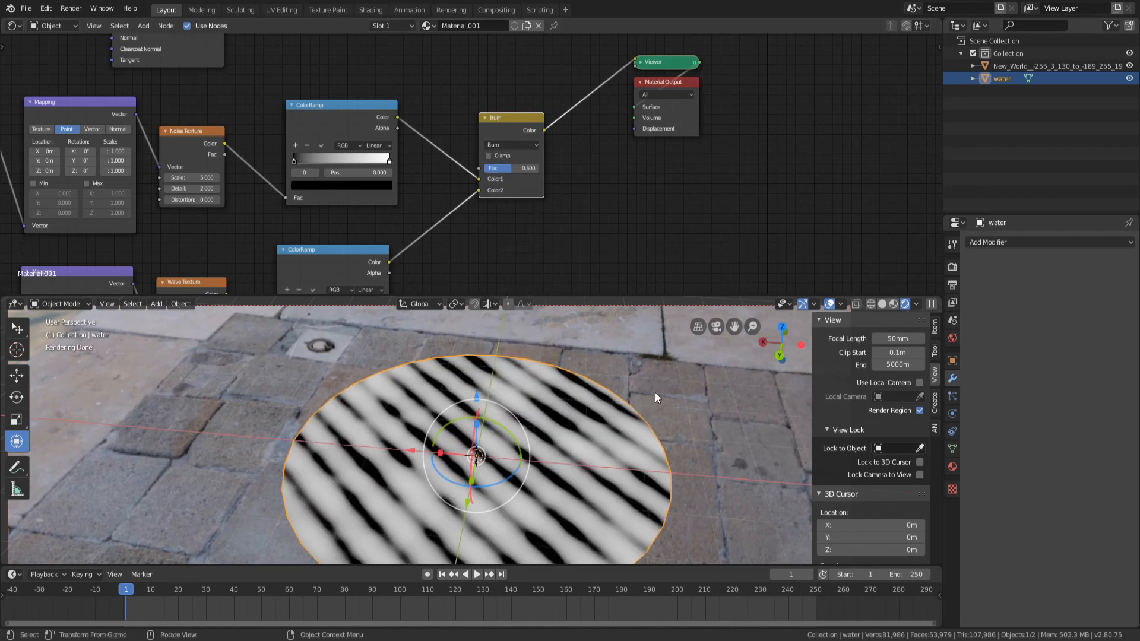
{"action": "middle_click_drag", "start_coordinate": [651, 397], "coordinate": [611, 397]}
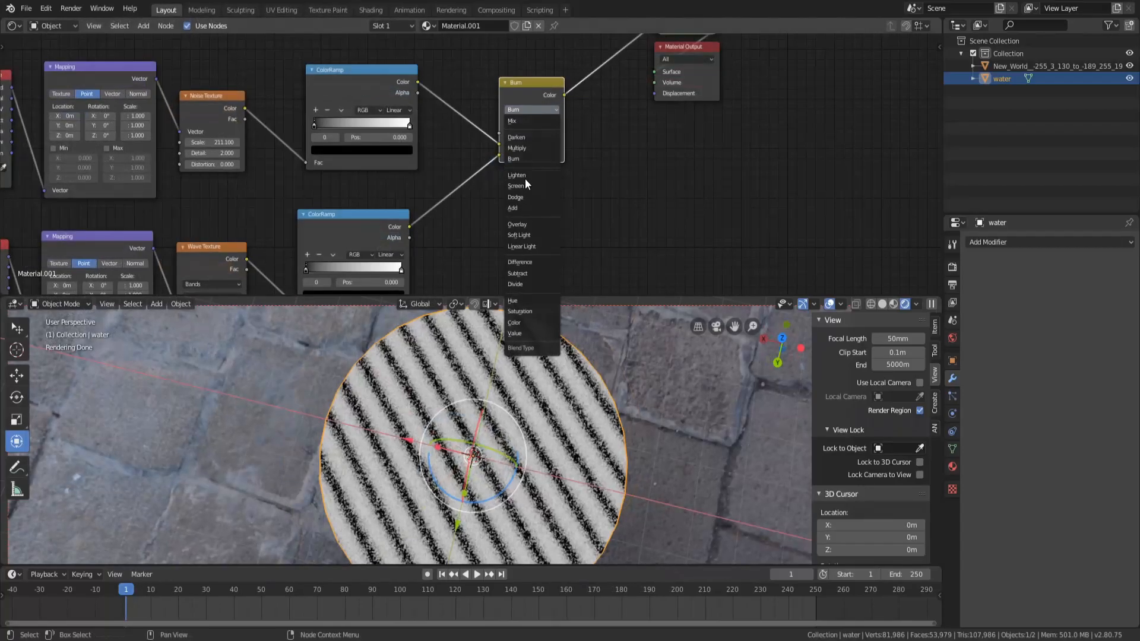
Cycle the Mix node's blend mode through Lighten, Multiply, Screen, Dodge, Add and Overlay
{"action": "left_click", "coordinate": [524, 178]}
{"action": "left_click", "coordinate": [525, 111]}
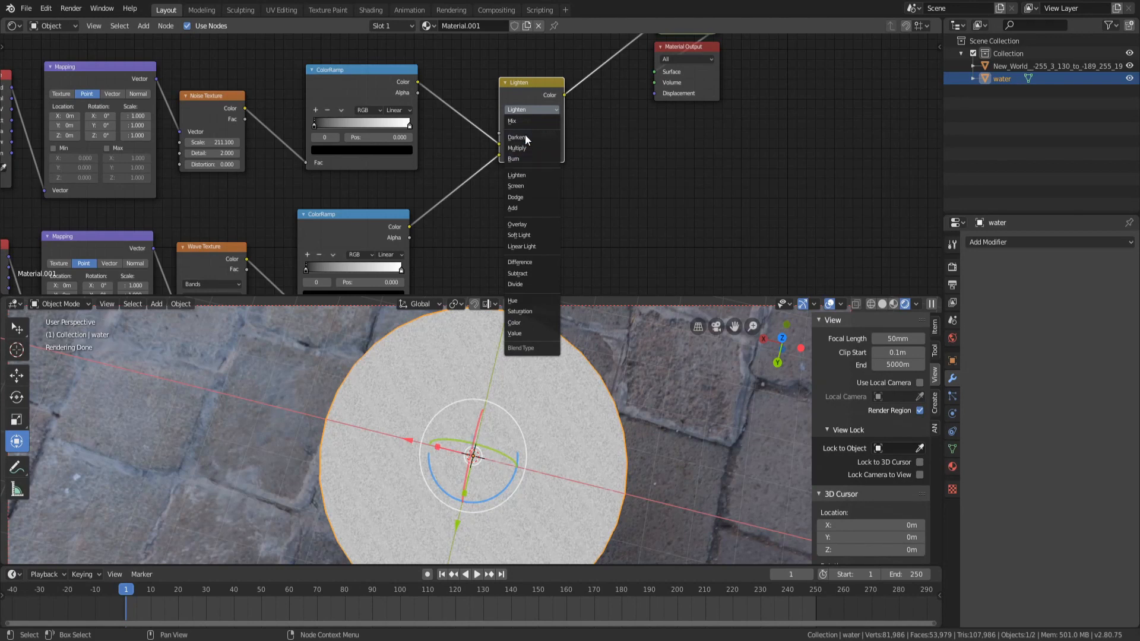
{"action": "left_click", "coordinate": [518, 148]}
{"action": "left_click", "coordinate": [528, 109]}
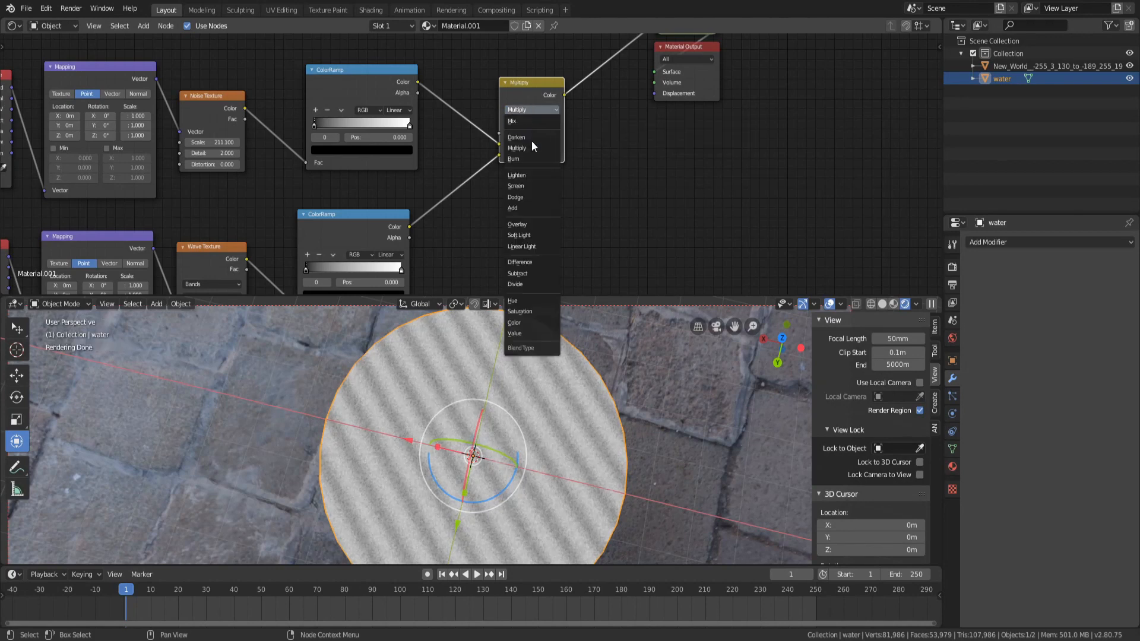
{"action": "left_click", "coordinate": [530, 182]}
{"action": "left_click", "coordinate": [528, 111]}
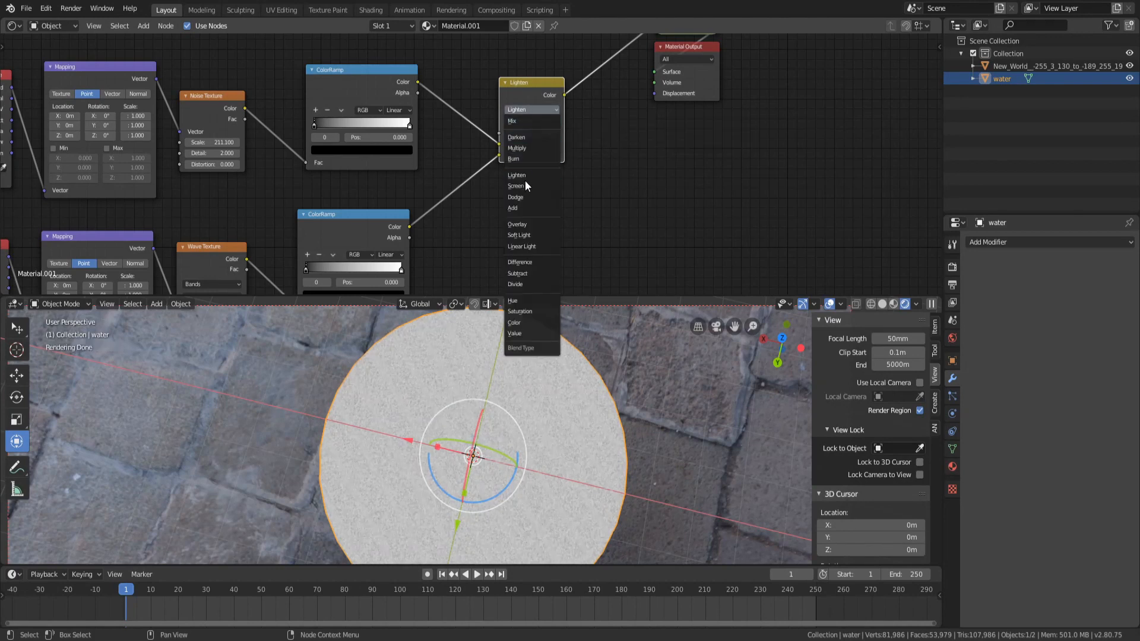
{"action": "left_click", "coordinate": [526, 181]}
{"action": "left_click", "coordinate": [532, 109]}
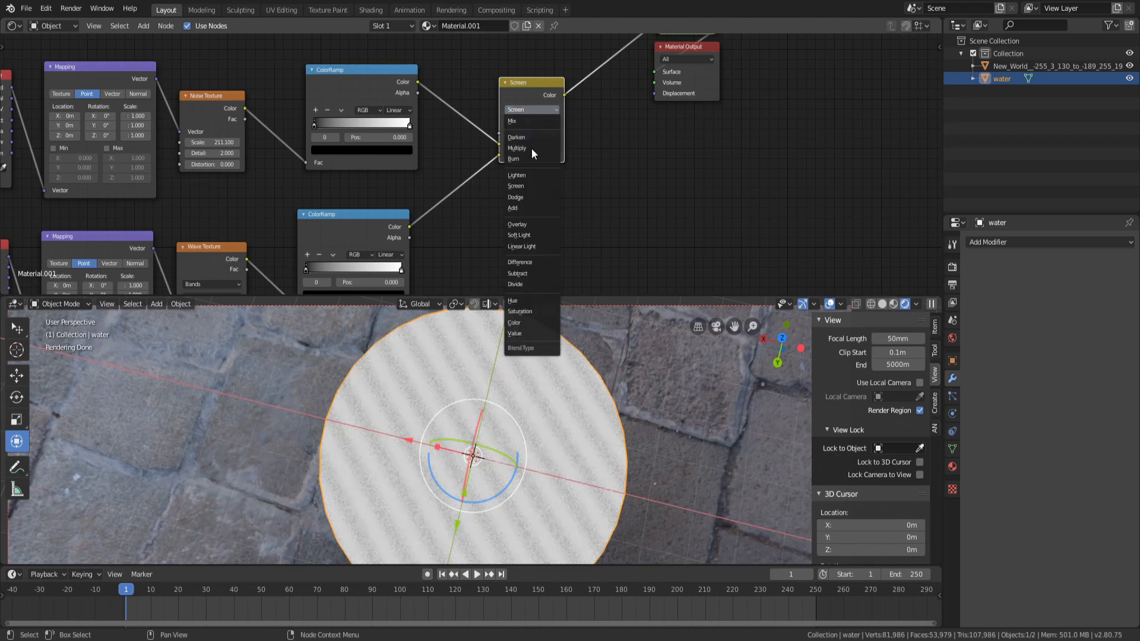
{"action": "left_click", "coordinate": [523, 196]}
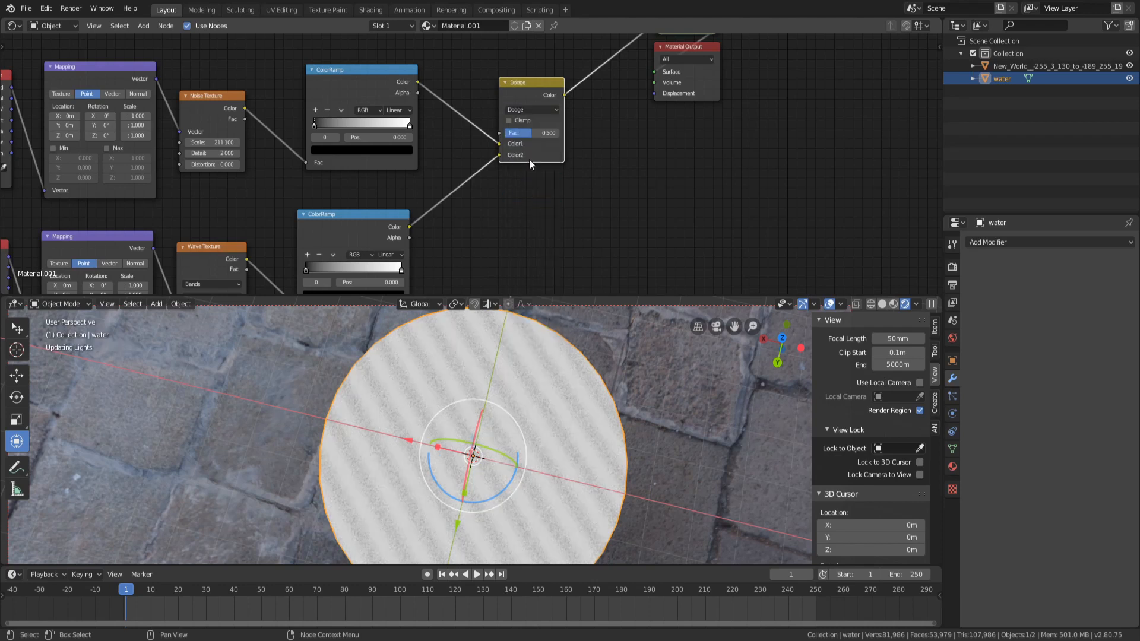
{"action": "left_click", "coordinate": [532, 110]}
{"action": "left_click", "coordinate": [515, 207]}
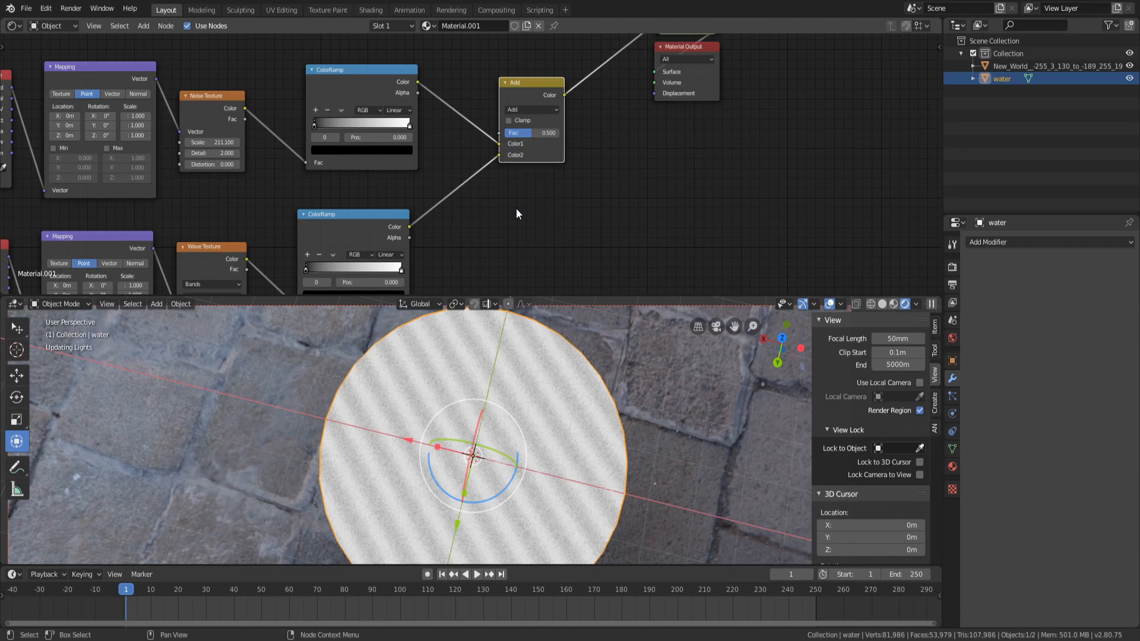
{"action": "left_click", "coordinate": [532, 111]}
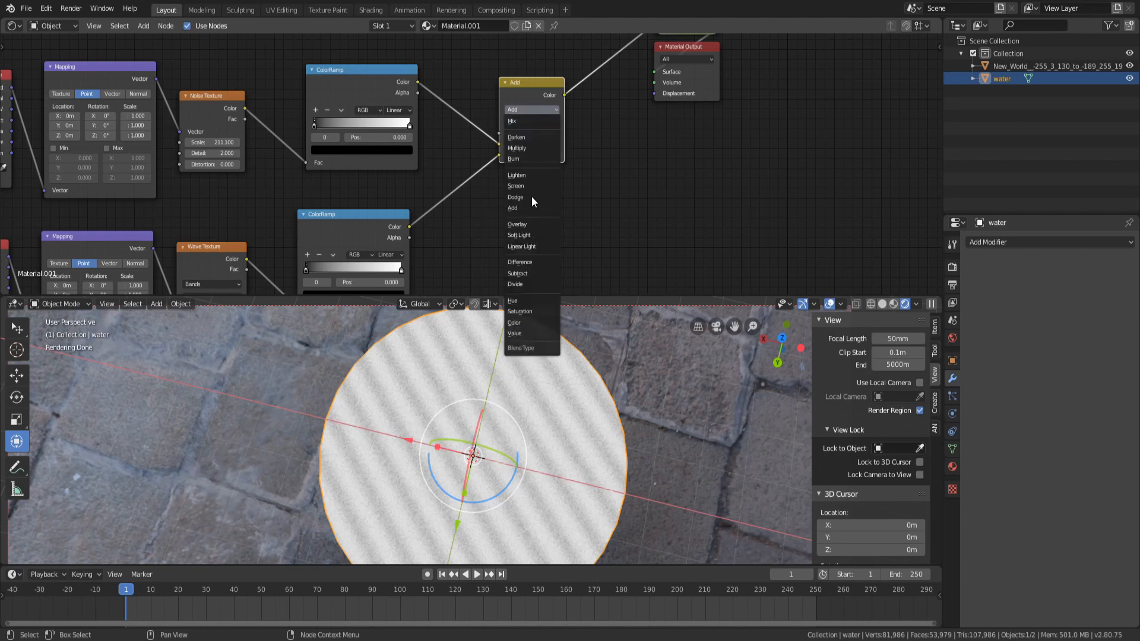
{"action": "left_click", "coordinate": [526, 224]}
Try the Linear Light, Difference and Subtract blend modes on the Mix node
{"action": "left_click", "coordinate": [533, 111]}
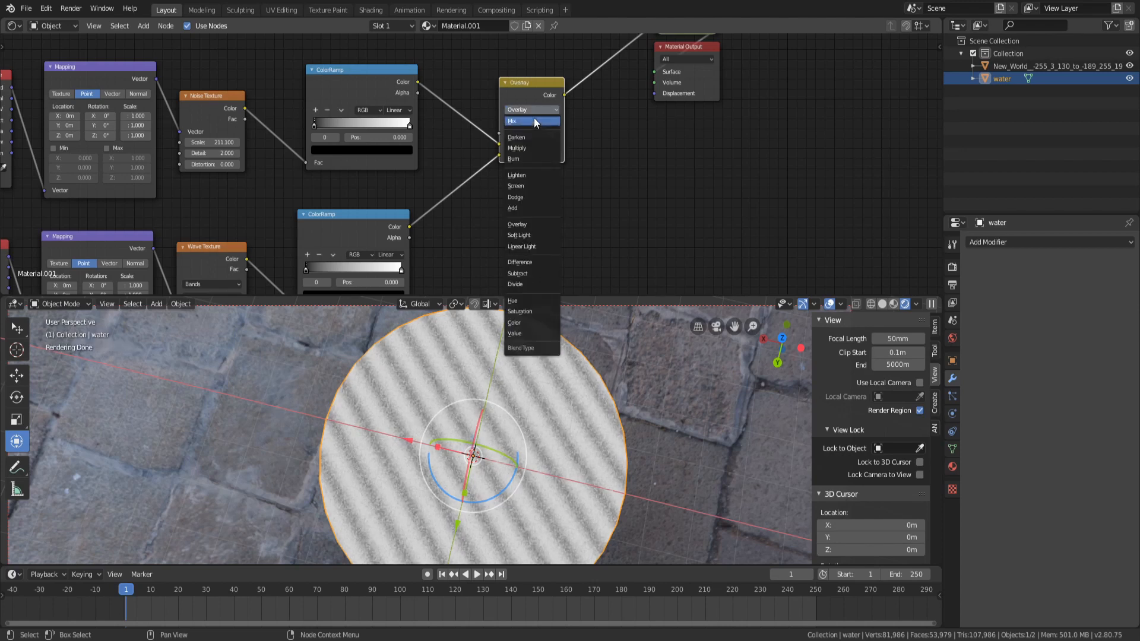
{"action": "scroll", "coordinate": [458, 382], "scroll_direction": "up", "scroll_amount": 5}
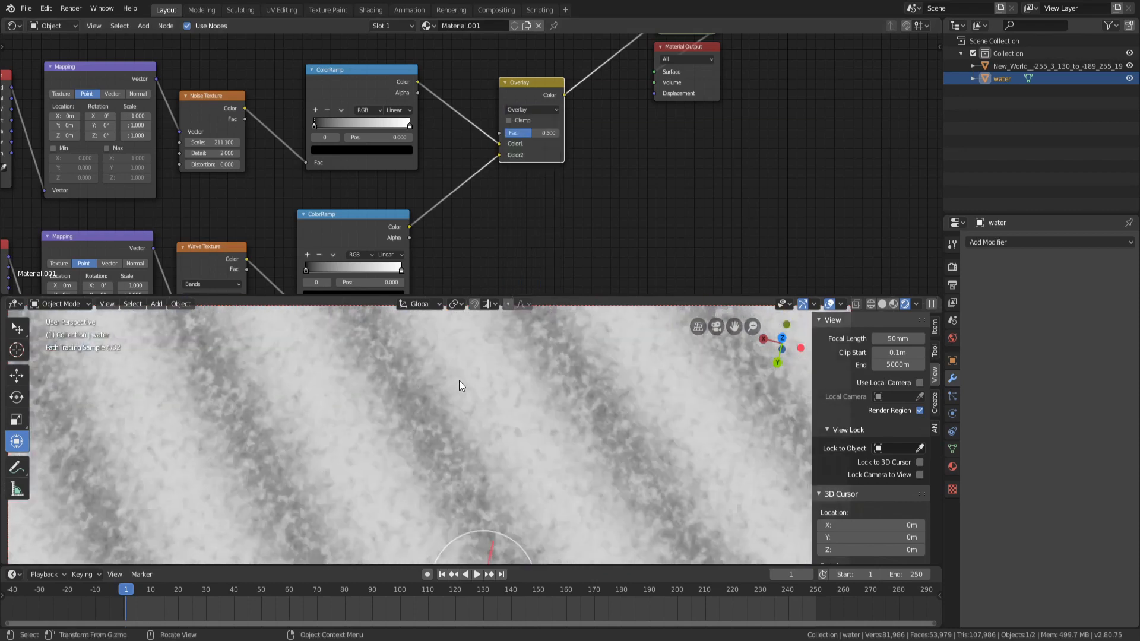
{"action": "left_click", "coordinate": [535, 109]}
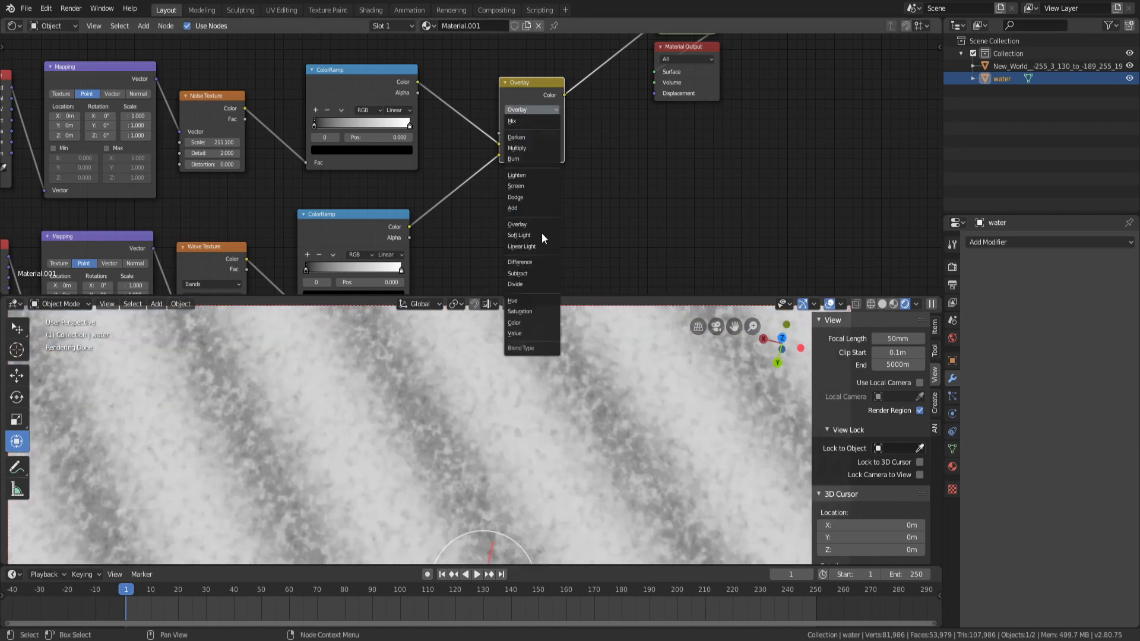
{"action": "left_click", "coordinate": [532, 245]}
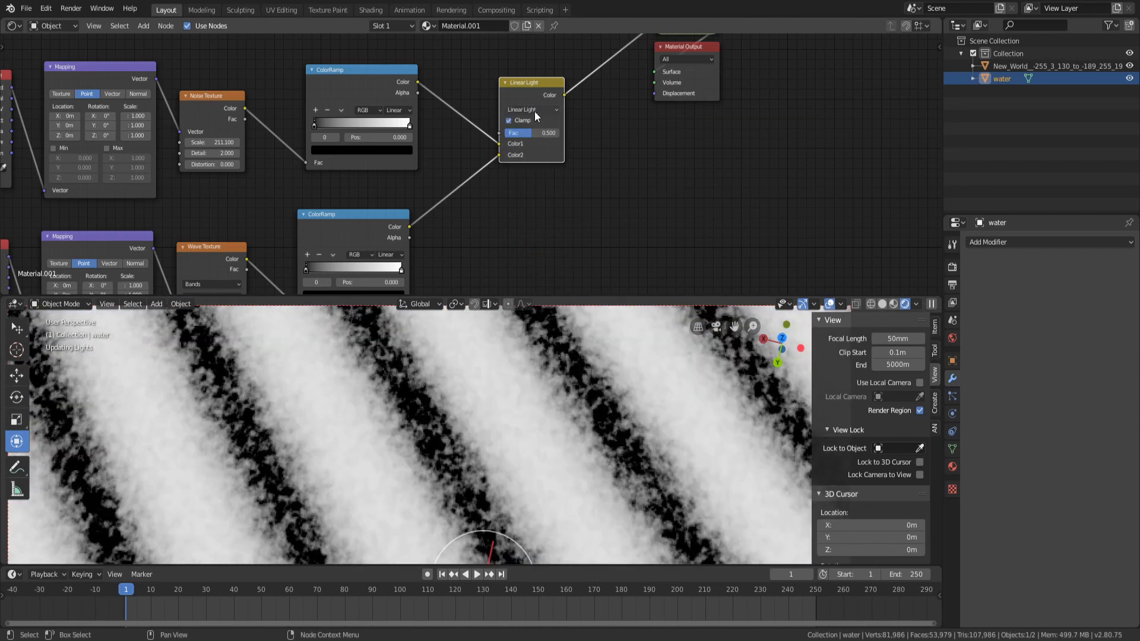
{"action": "left_click", "coordinate": [535, 109]}
{"action": "left_click", "coordinate": [536, 263]}
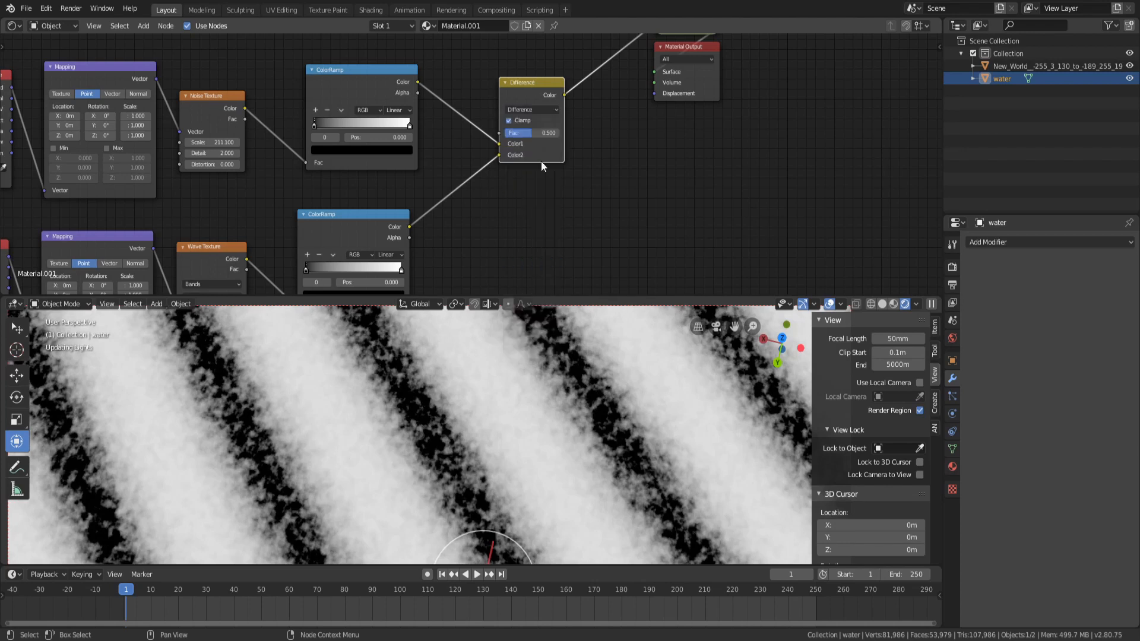
{"action": "left_click", "coordinate": [539, 110]}
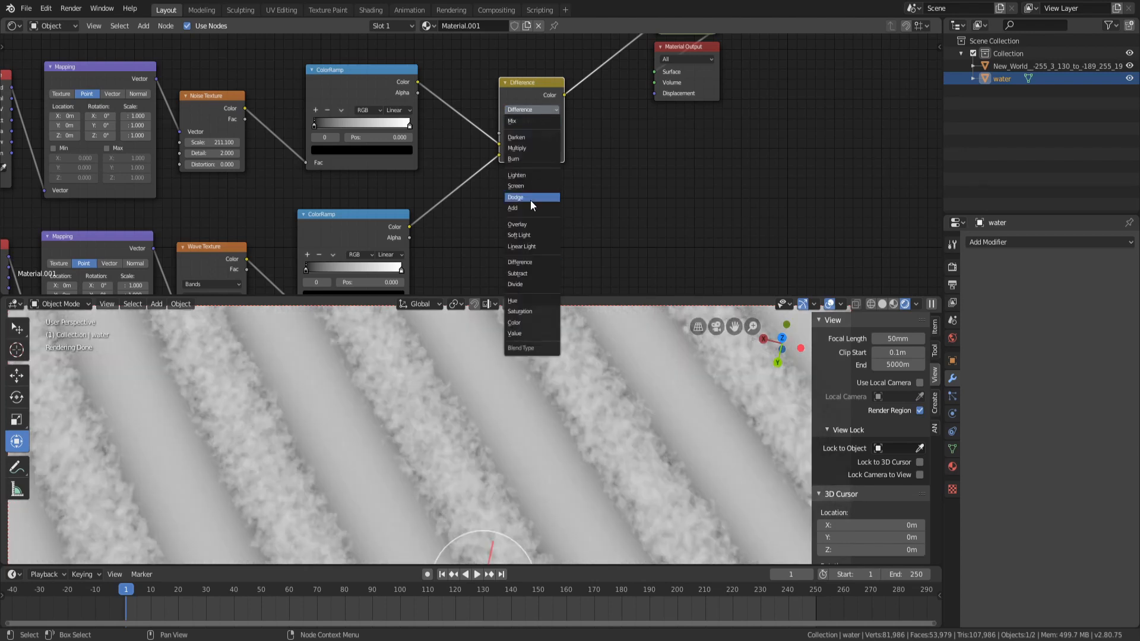
{"action": "left_click", "coordinate": [530, 273]}
Set the Mix node's blend mode back to Mix
{"action": "left_click", "coordinate": [543, 112]}
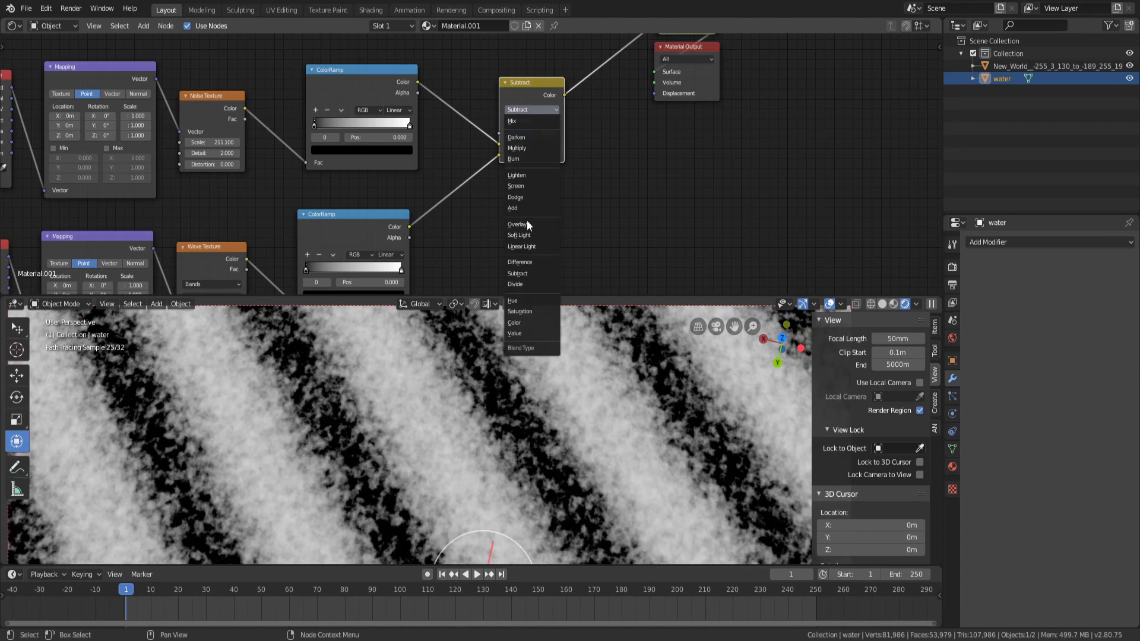
{"action": "scroll", "coordinate": [476, 454], "scroll_direction": "down", "scroll_amount": 6}
{"action": "scroll", "coordinate": [476, 455], "scroll_direction": "up", "scroll_amount": 2}
{"action": "scroll", "coordinate": [476, 455], "scroll_direction": "up", "scroll_amount": 3}
{"action": "left_click", "coordinate": [530, 109]}
{"action": "left_click", "coordinate": [552, 127]}
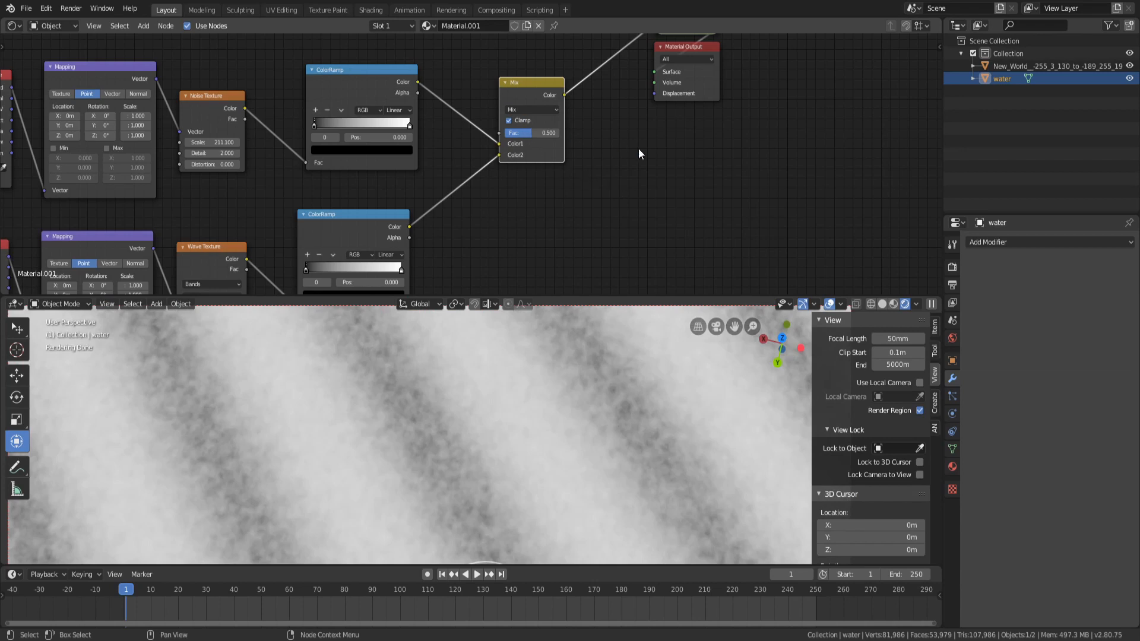
Preview the noise ColorRamp output and move its black stop to about 0.150
{"action": "scroll", "coordinate": [537, 169], "scroll_direction": "down", "scroll_amount": 4}
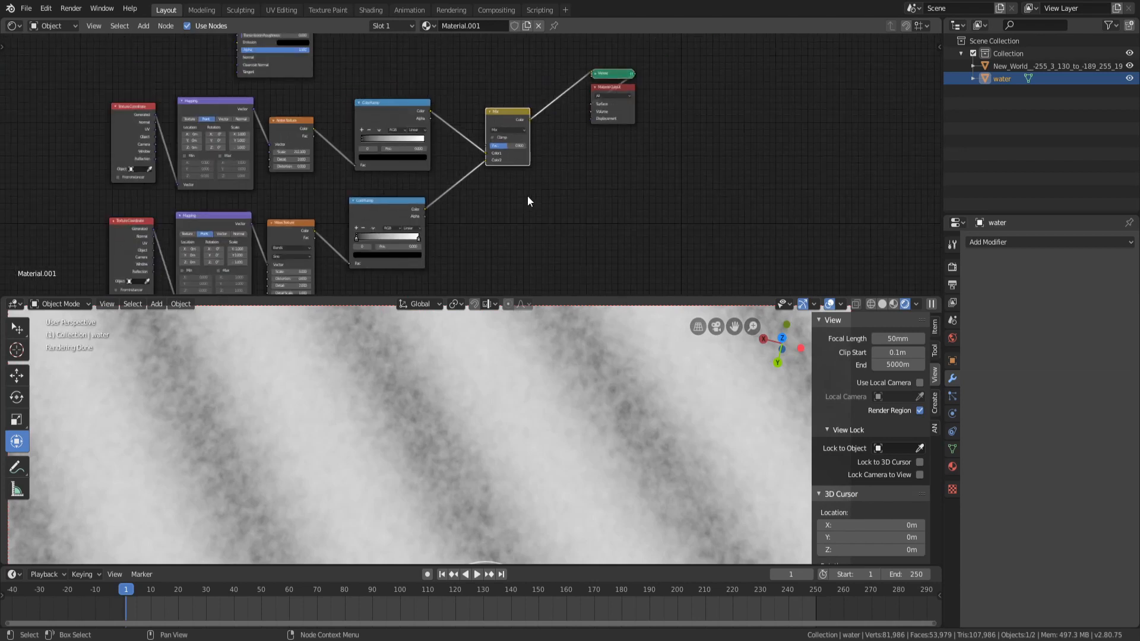
{"action": "scroll", "coordinate": [516, 200], "scroll_direction": "up", "scroll_amount": 3}
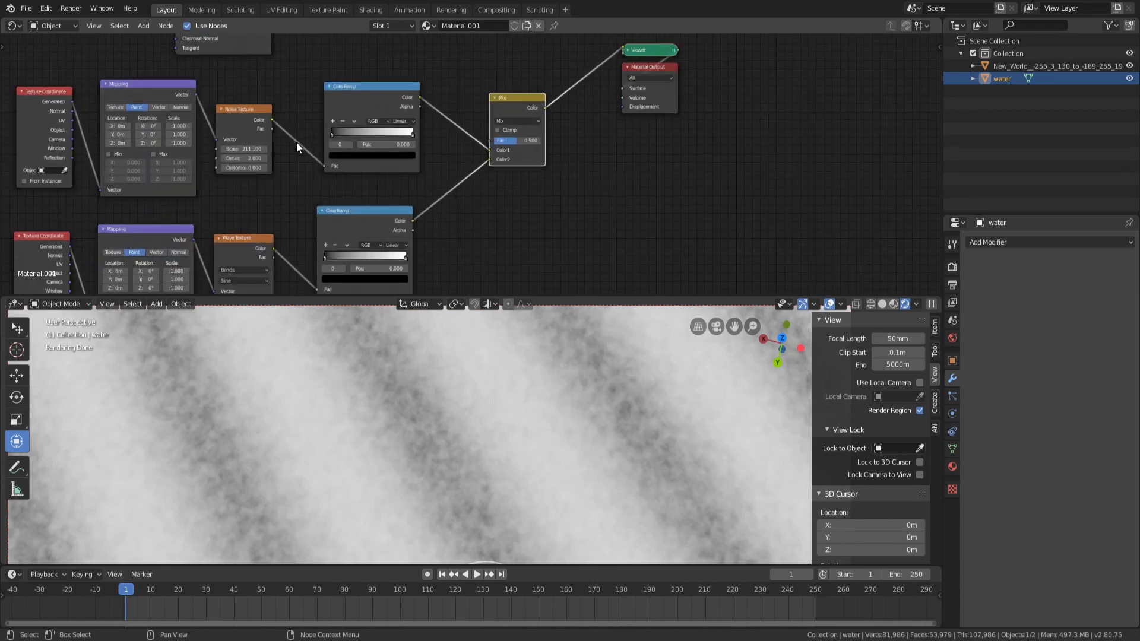
{"action": "left_click", "coordinate": [377, 104], "text": "ctrl+shift"}
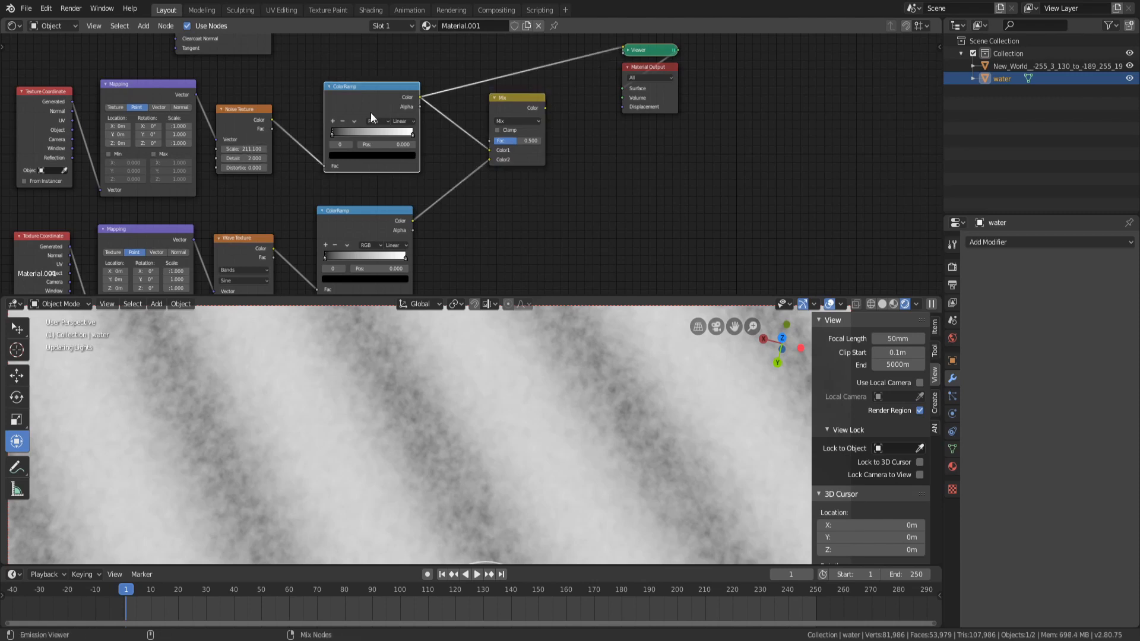
{"action": "scroll", "coordinate": [598, 394], "scroll_direction": "down", "scroll_amount": 5}
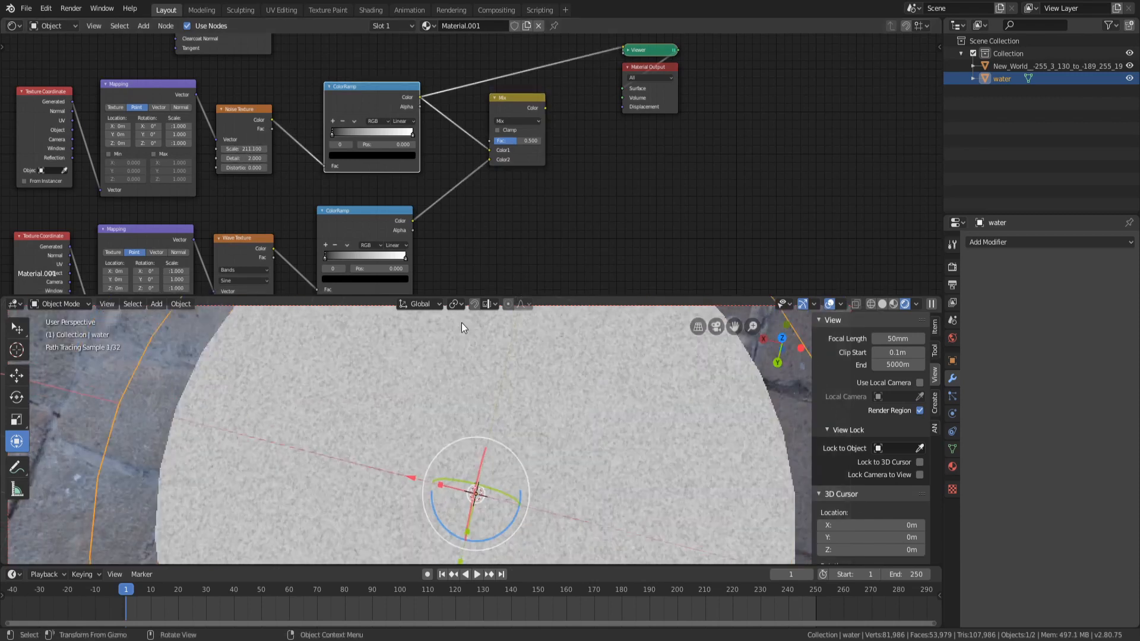
{"action": "left_click_drag", "start_coordinate": [332, 135], "coordinate": [344, 134]}
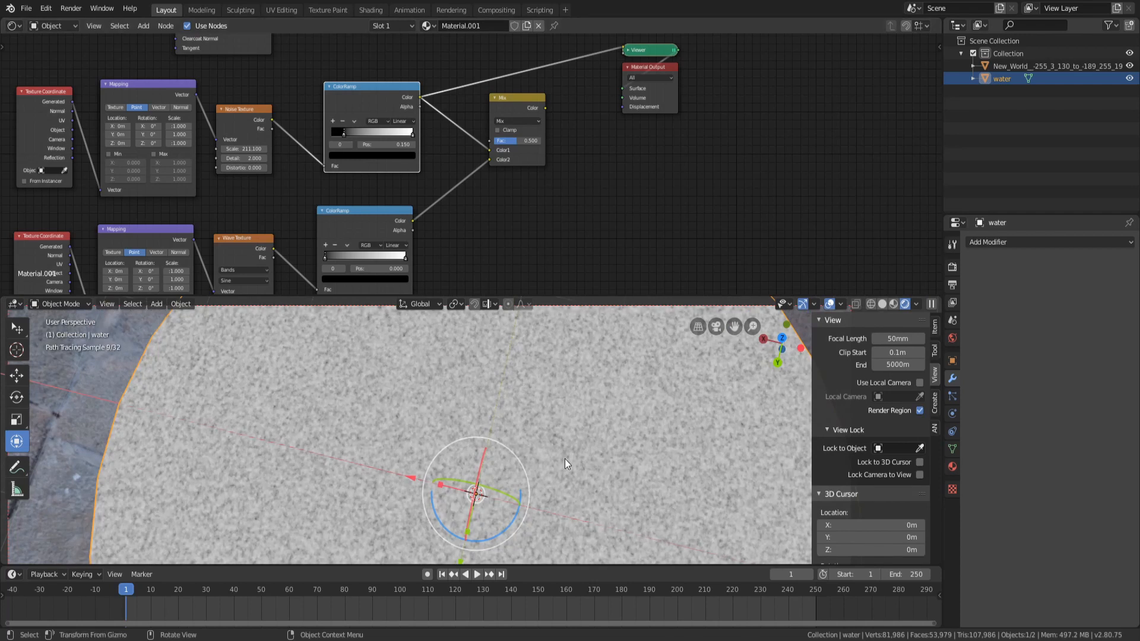
Switch the noise ColorRamp interpolation to B-Spline and move its black stop to about 0.418
{"action": "scroll", "coordinate": [564, 458], "scroll_direction": "up", "scroll_amount": 5}
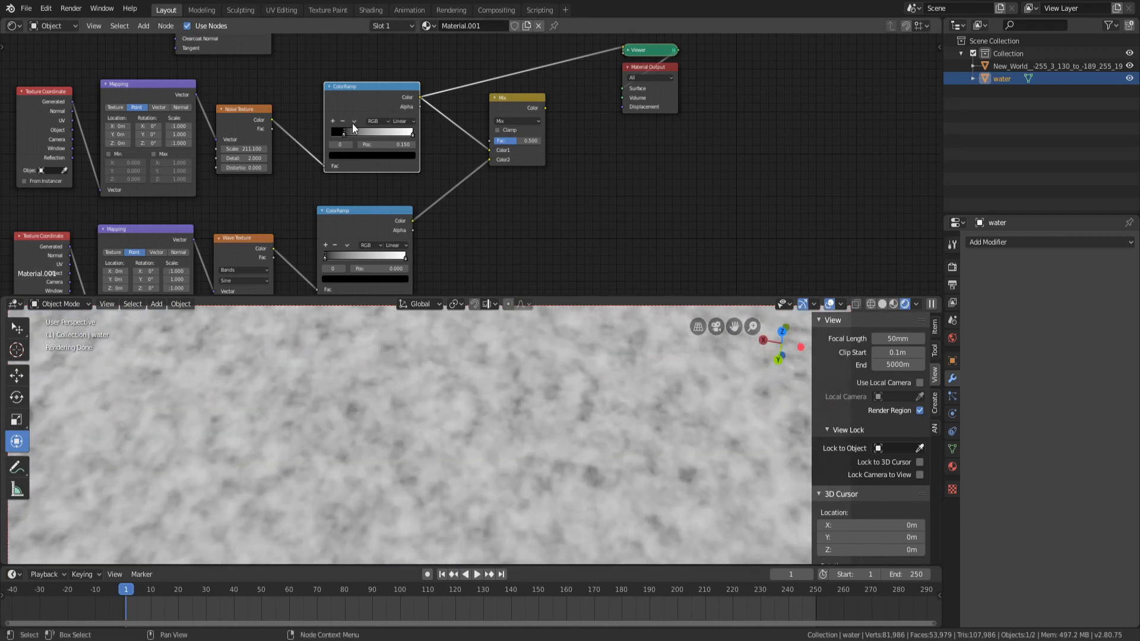
{"action": "left_click", "coordinate": [392, 121]}
{"action": "left_click", "coordinate": [417, 159]}
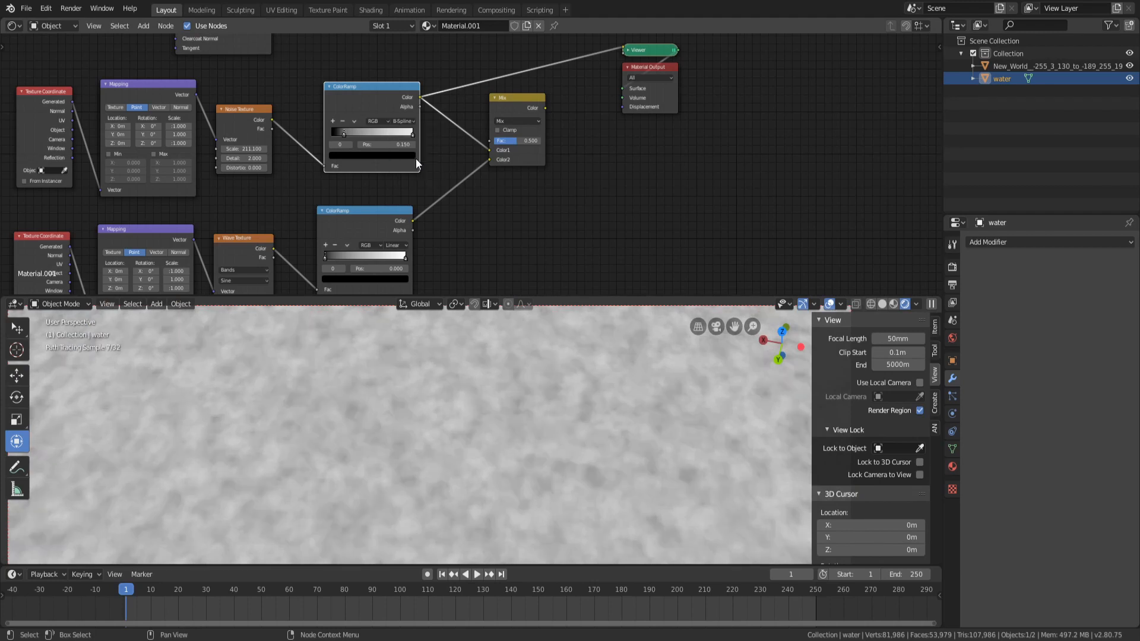
{"action": "left_click_drag", "start_coordinate": [342, 138], "coordinate": [373, 130]}
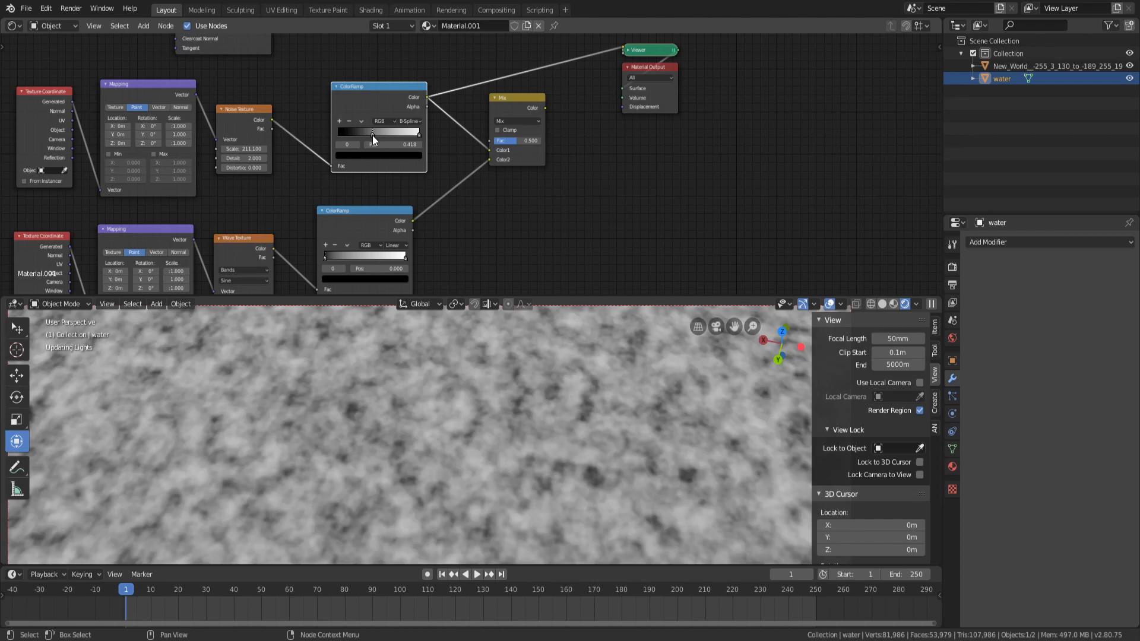
{"action": "scroll", "coordinate": [482, 407], "scroll_direction": "down", "scroll_amount": 3}
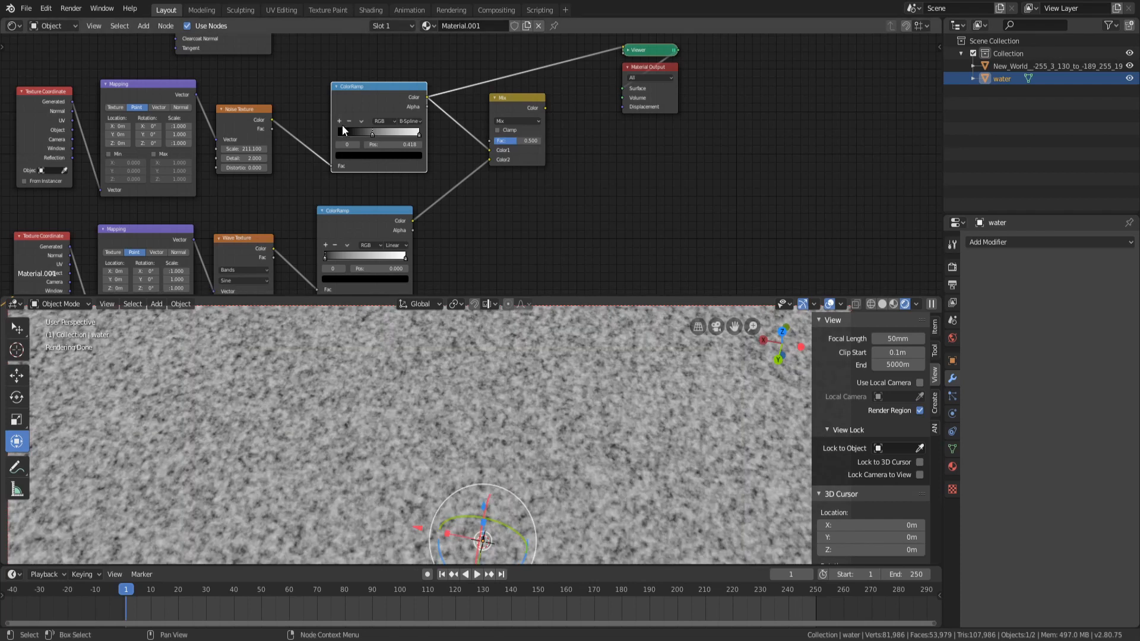
{"action": "scroll", "coordinate": [489, 392], "scroll_direction": "up", "scroll_amount": 2}
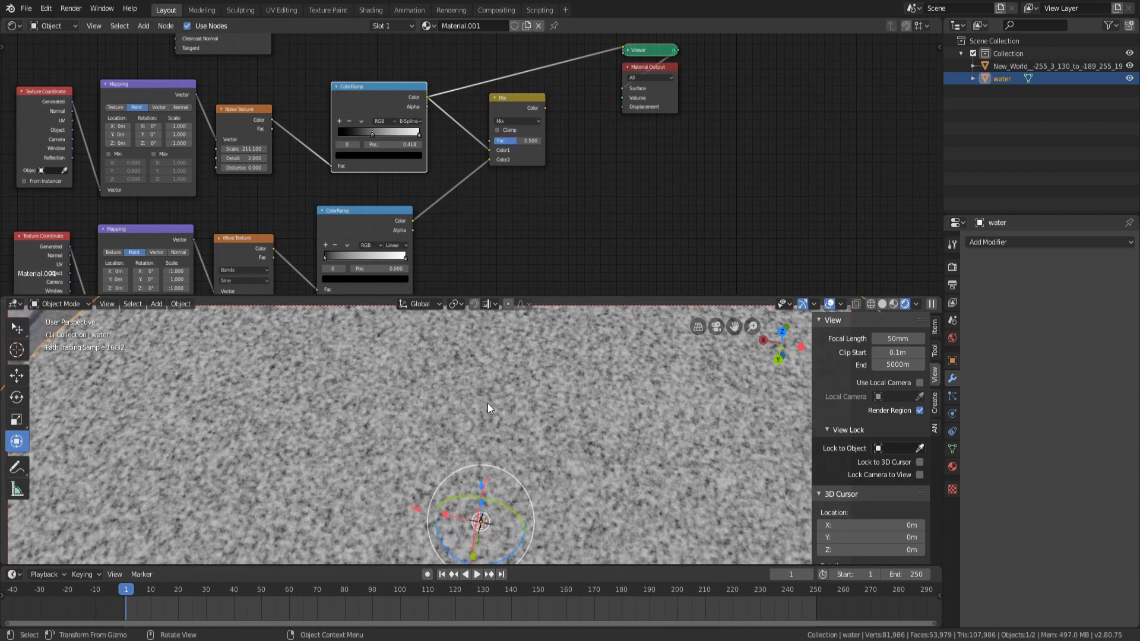
Orbit and zoom the viewport around the water plane to inspect the noise pattern, reselecting the water object
{"action": "mouse_move", "coordinate": [487, 404]}
{"action": "middle_mouse_down"}
{"action": "mouse_move", "coordinate": [570, 481]}
{"action": "mouse_move", "coordinate": [506, 503]}
{"action": "middle_mouse_up"}
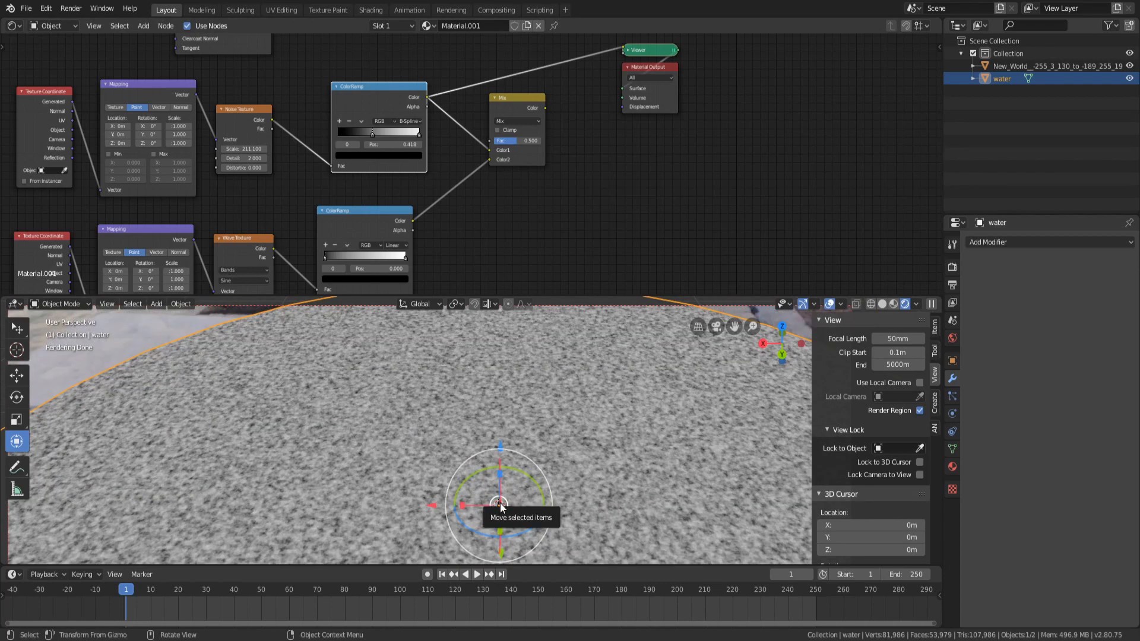
{"action": "key", "text": "KP_Decimal"}
{"action": "scroll", "coordinate": [500, 504], "scroll_direction": "up", "scroll_amount": 8}
{"action": "scroll", "coordinate": [499, 503], "scroll_direction": "down", "scroll_amount": 8}
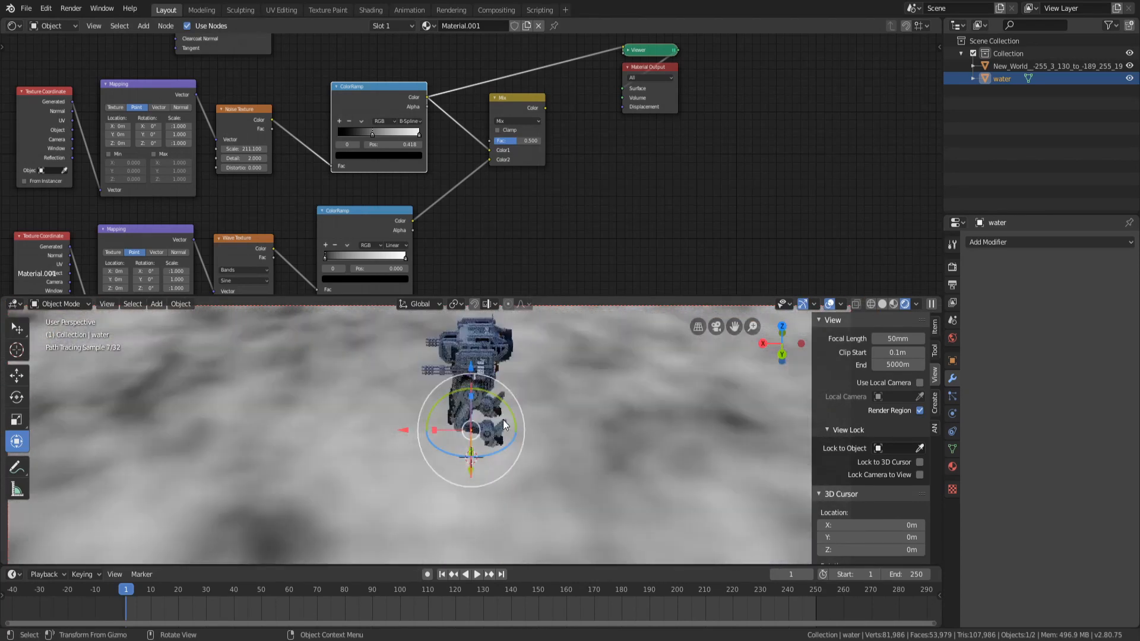
{"action": "left_click", "coordinate": [494, 352]}
{"action": "scroll", "coordinate": [495, 352], "scroll_direction": "down", "scroll_amount": 14}
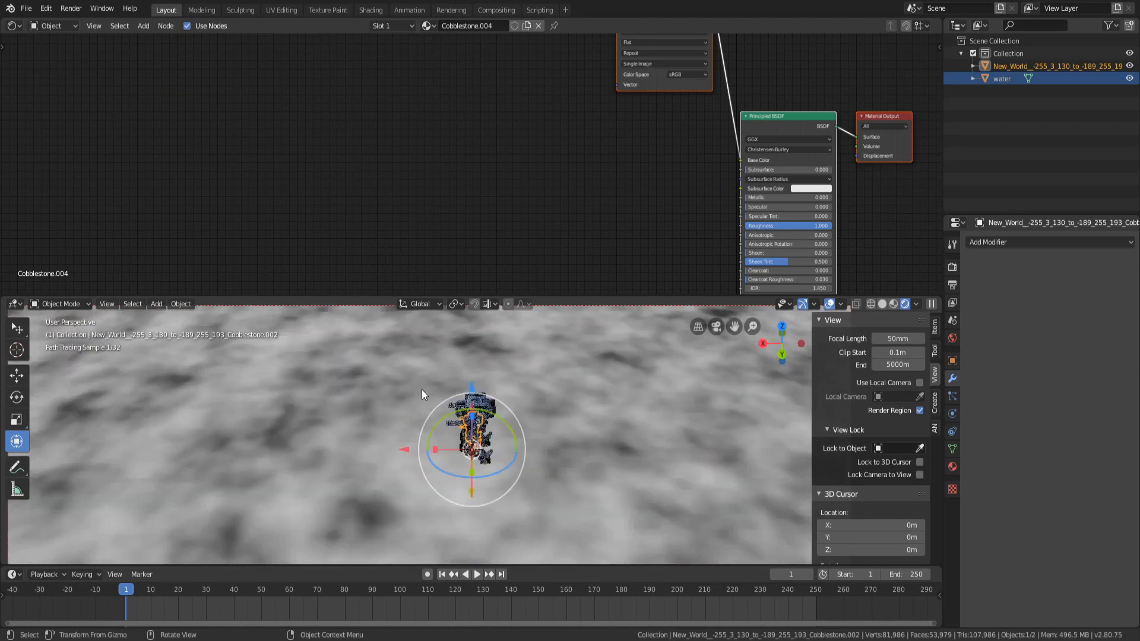
{"action": "middle_click_drag", "start_coordinate": [391, 378], "coordinate": [443, 381]}
{"action": "left_click_drag", "start_coordinate": [444, 384], "coordinate": [433, 335]}
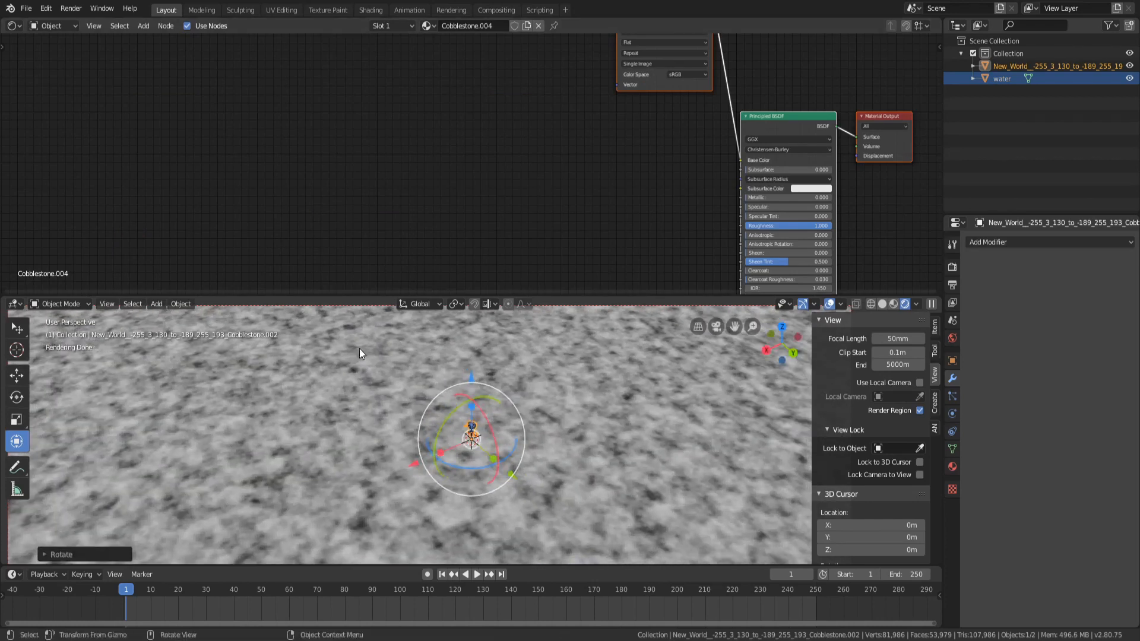
{"action": "left_click", "coordinate": [359, 348]}
Increase the Noise Texture's scale to about 690.5
{"action": "left_click_drag", "start_coordinate": [242, 148], "coordinate": [297, 149]}
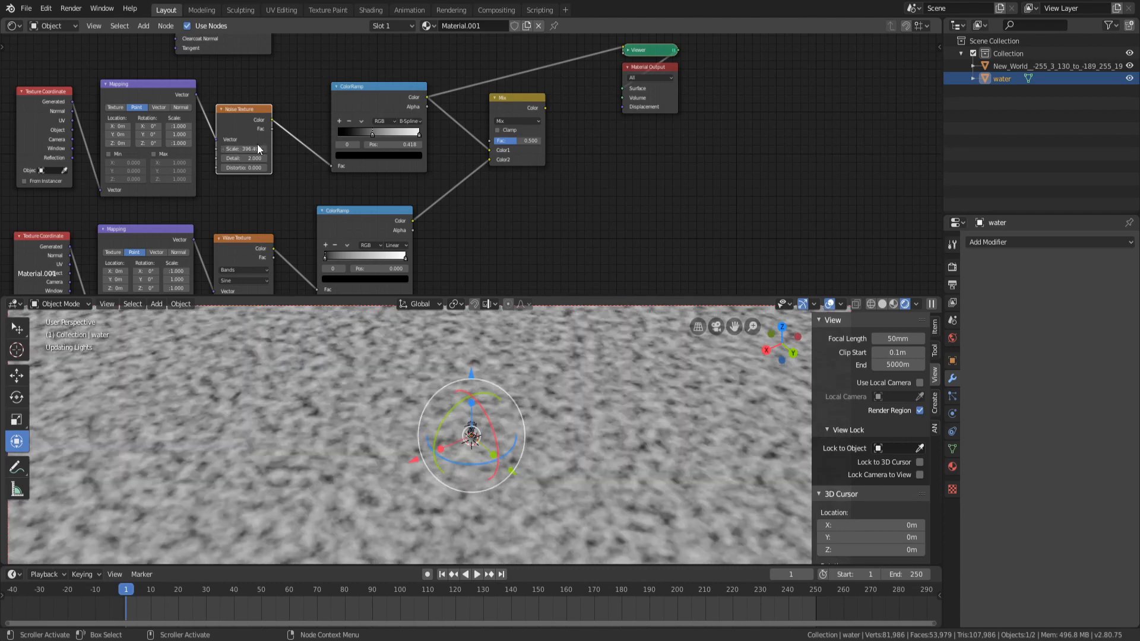
{"action": "mouse_move", "coordinate": [629, 476]}
{"action": "middle_mouse_down"}
{"action": "mouse_move", "coordinate": [590, 392]}
{"action": "mouse_move", "coordinate": [580, 417]}
{"action": "middle_mouse_up"}
{"action": "scroll", "coordinate": [579, 417], "scroll_direction": "up", "scroll_amount": 4}
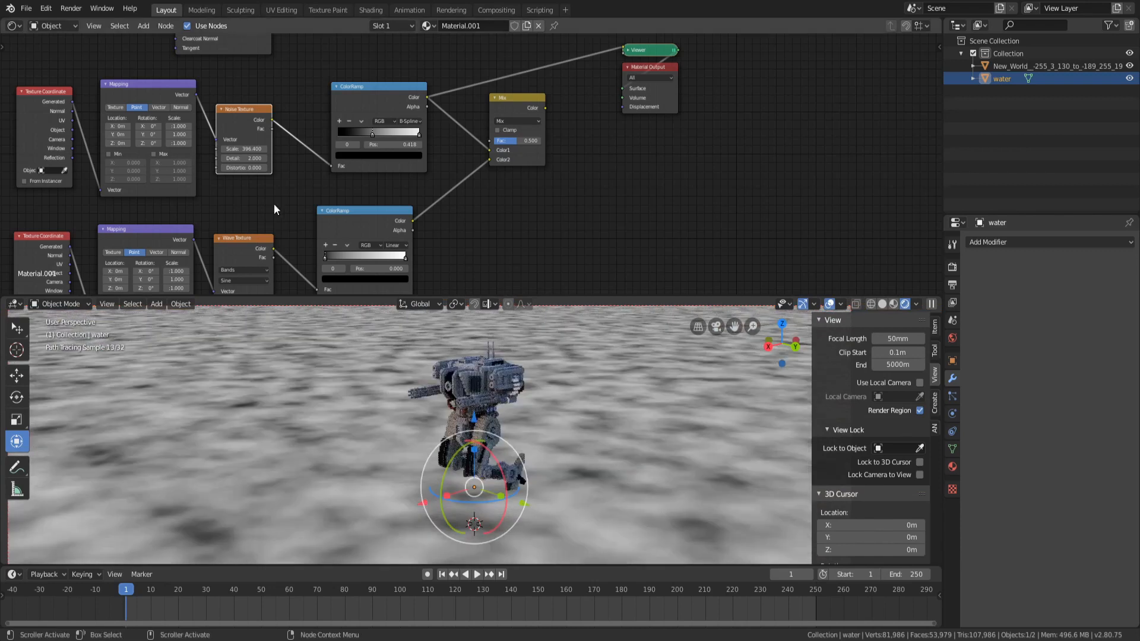
{"action": "left_click_drag", "start_coordinate": [242, 149], "coordinate": [351, 149]}
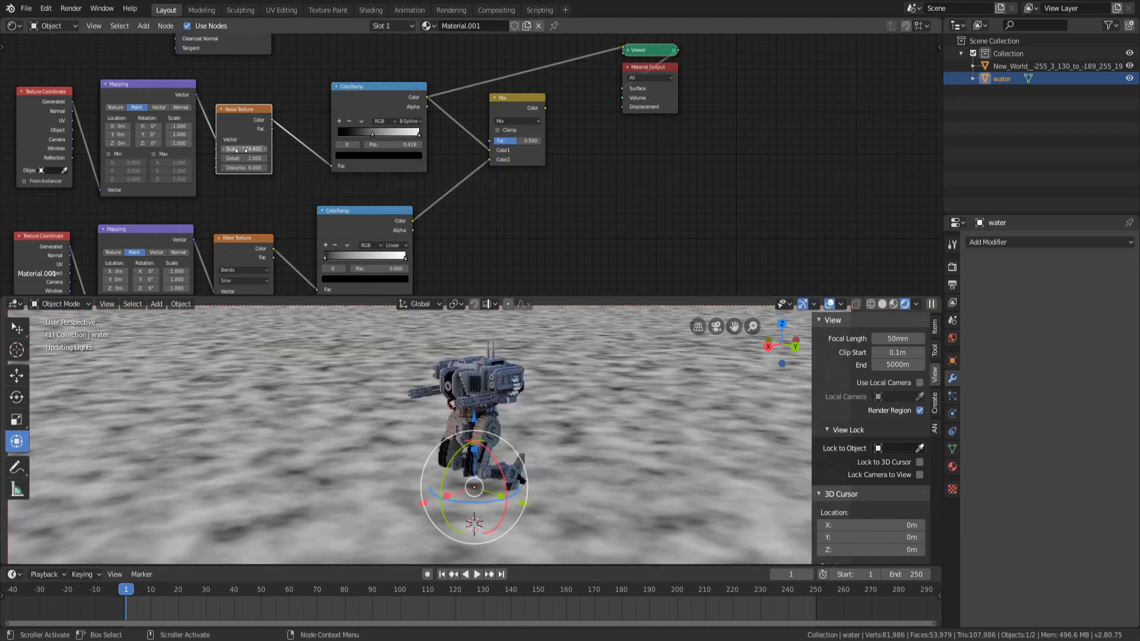
{"action": "mouse_move", "coordinate": [243, 149]}
{"action": "left_mouse_down"}
{"action": "mouse_move", "coordinate": [255, 149]}
{"action": "mouse_move", "coordinate": [240, 148]}
{"action": "left_mouse_up"}
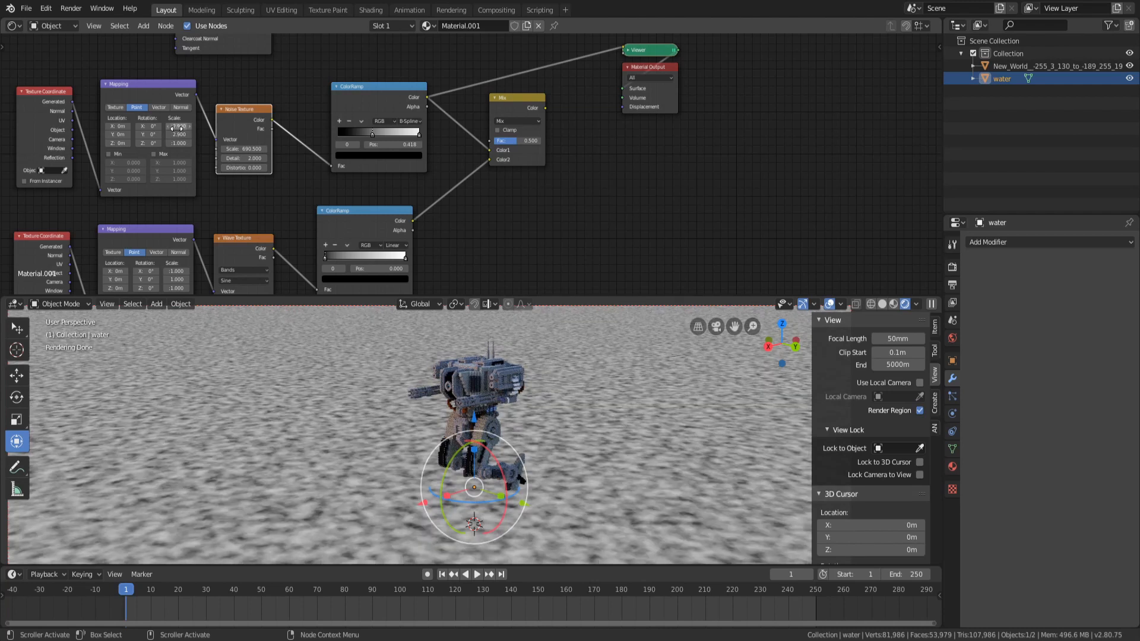
Raise the Noise Texture's Detail to about 2.7 and experiment with high Distortion values
{"action": "left_click_drag", "start_coordinate": [248, 158], "coordinate": [257, 158]}
{"action": "left_click", "coordinate": [246, 166]}
{"action": "type", "text": "0.5"}
{"action": "key", "text": "Return"}
{"action": "left_click_drag", "start_coordinate": [245, 168], "coordinate": [314, 171]}
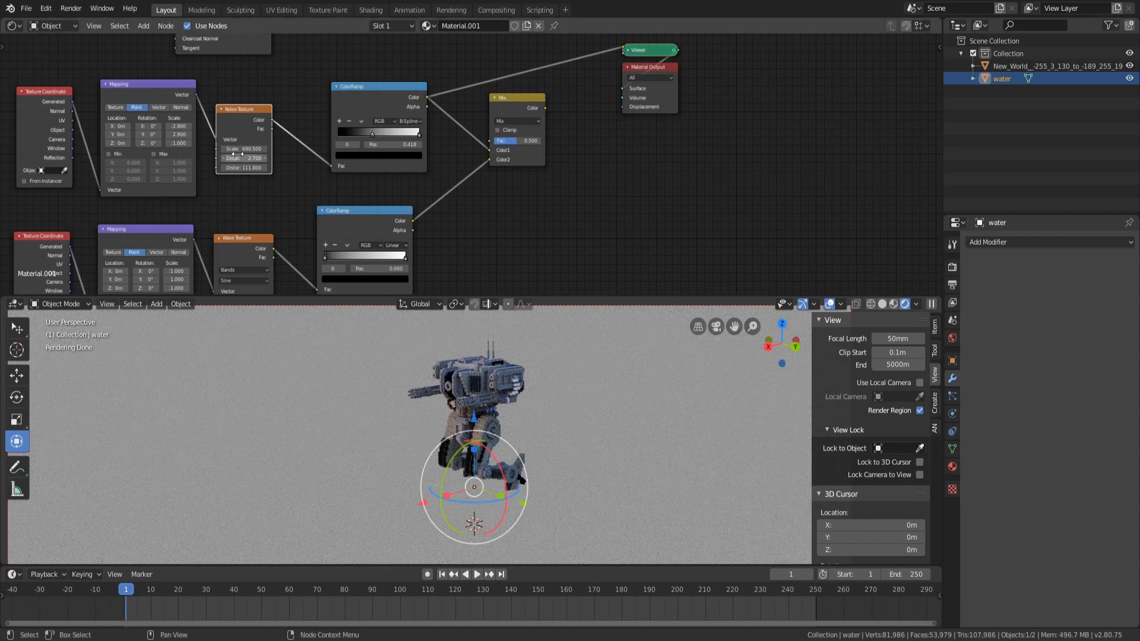
{"action": "left_click_drag", "start_coordinate": [245, 168], "coordinate": [250, 172]}
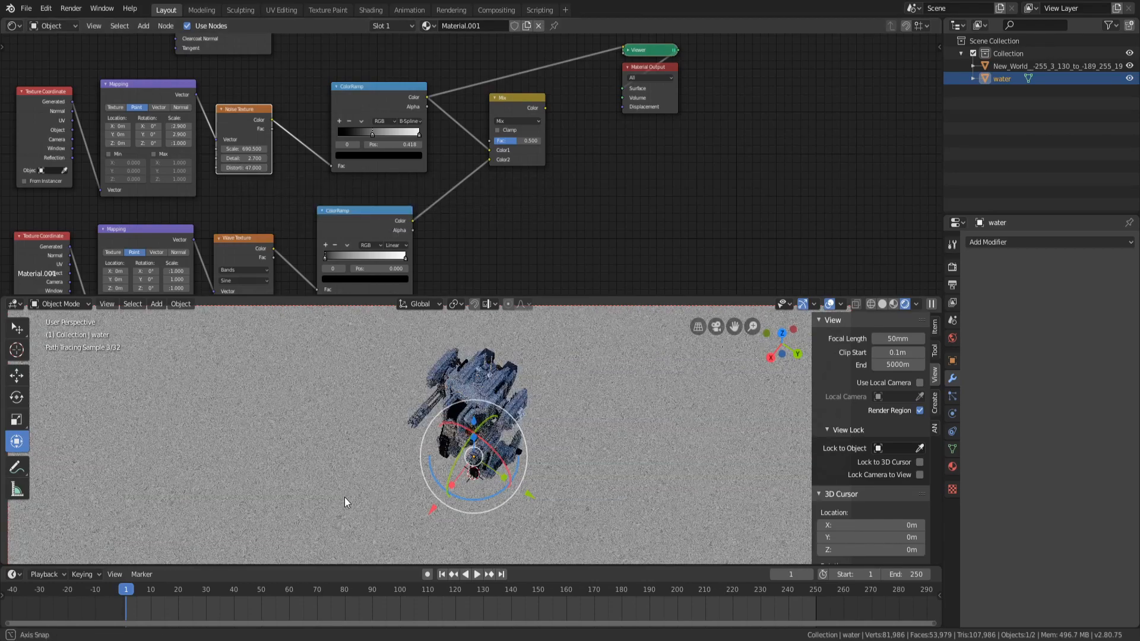
Lower the Noise Texture's Distortion to about 0.2
{"action": "scroll", "coordinate": [344, 497], "scroll_direction": "up", "scroll_amount": 8}
{"action": "middle_click_drag", "start_coordinate": [346, 496], "coordinate": [352, 493]}
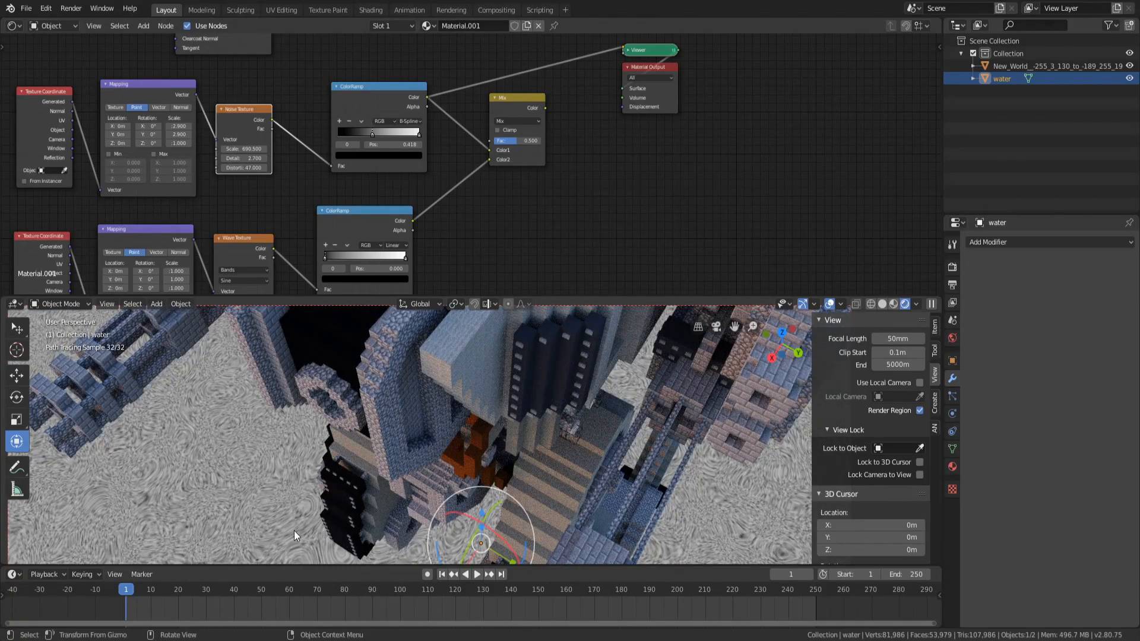
{"action": "scroll", "coordinate": [297, 530], "scroll_direction": "down", "scroll_amount": 8}
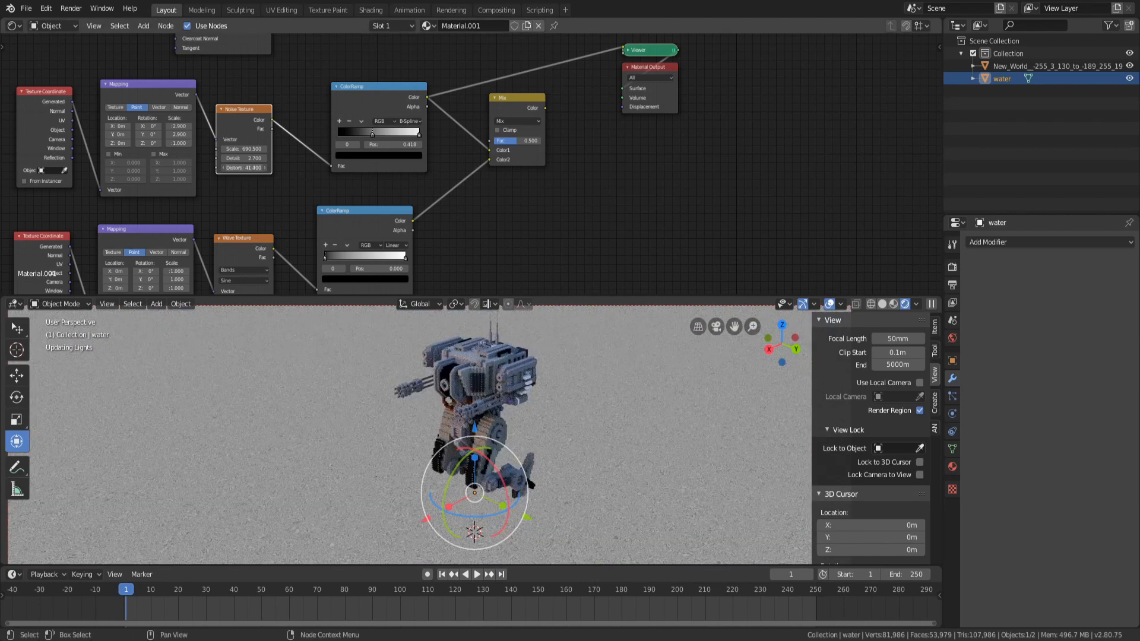
{"action": "left_click_drag", "start_coordinate": [244, 168], "coordinate": [251, 168]}
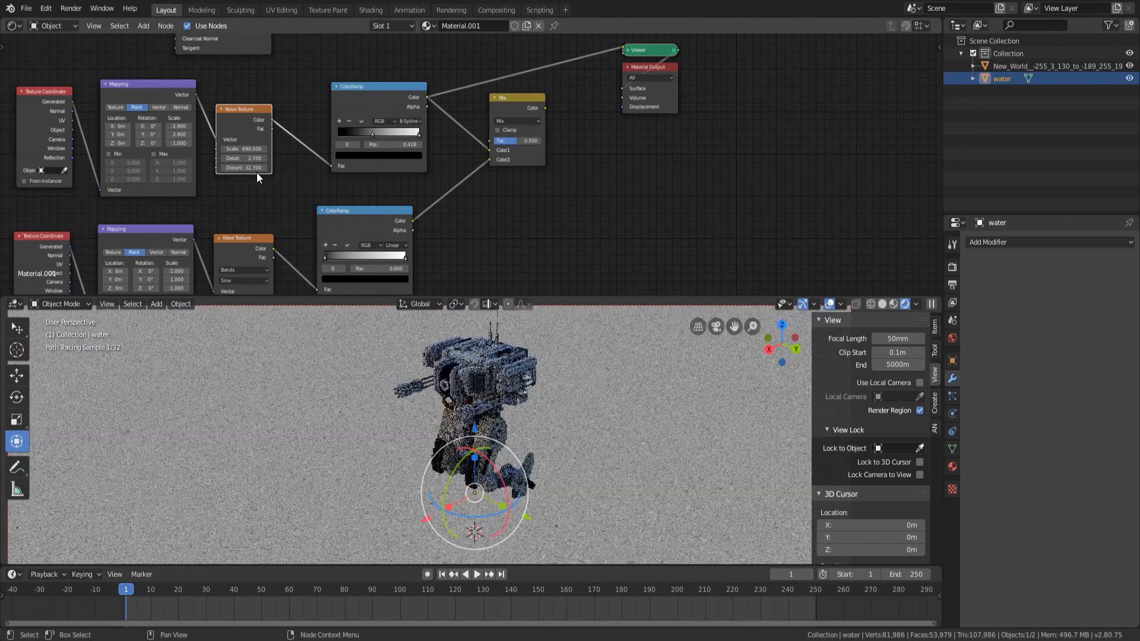
{"action": "double_click", "coordinate": [240, 167]}
{"action": "type", "text": "1"}
{"action": "key", "text": "Return"}
{"action": "mouse_move", "coordinate": [249, 168]}
{"action": "left_mouse_down"}
{"action": "mouse_move", "coordinate": [225, 168]}
{"action": "mouse_move", "coordinate": [258, 167]}
{"action": "left_mouse_up"}
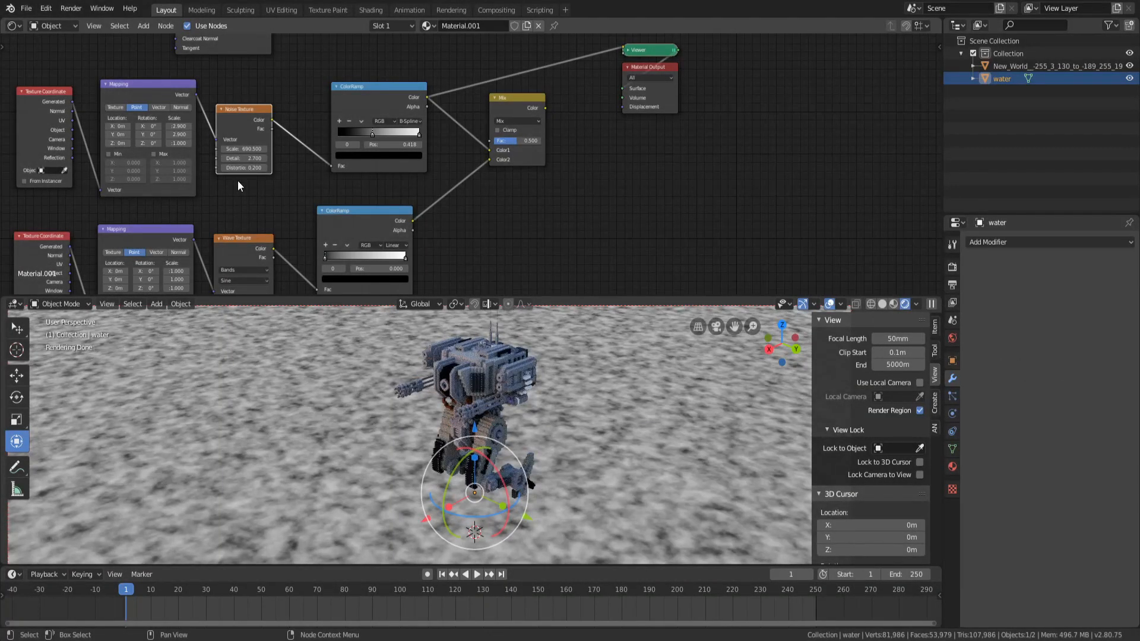
Connect the Mix node's output to the Material Output's Displacement input
{"action": "scroll", "coordinate": [237, 181], "scroll_direction": "up", "scroll_amount": 1}
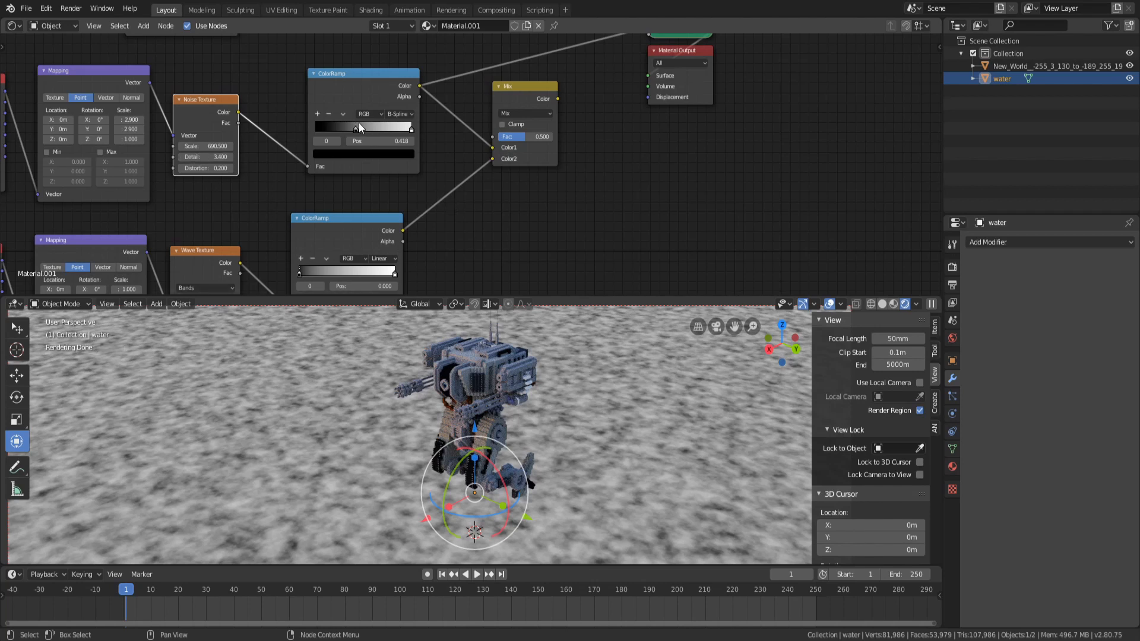
{"action": "middle_click_drag", "start_coordinate": [478, 208], "coordinate": [386, 218]}
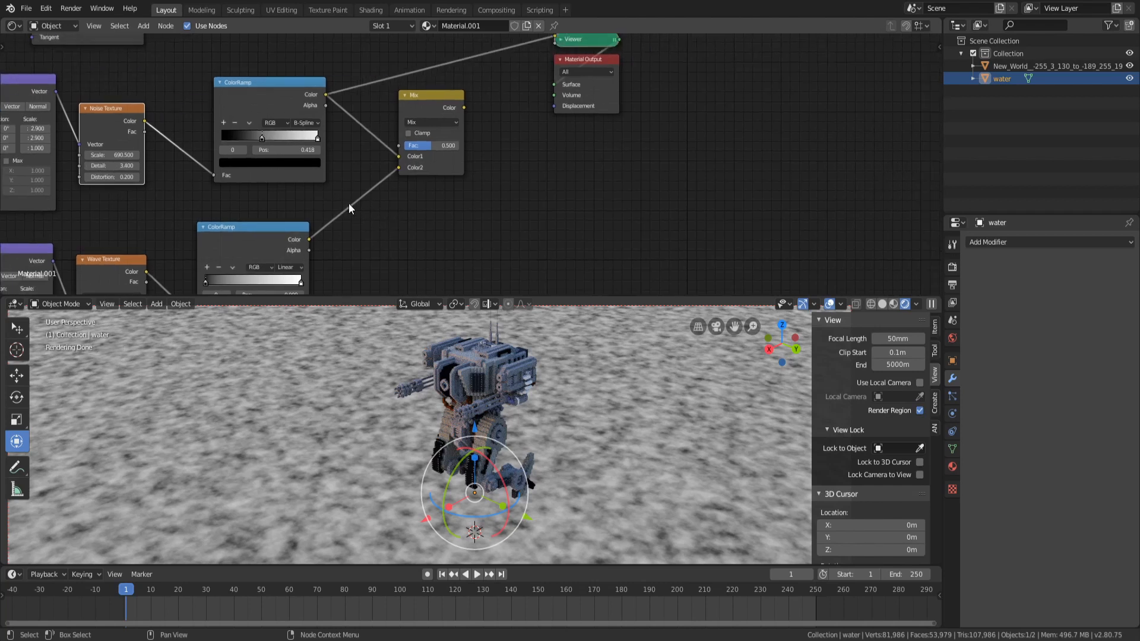
{"action": "scroll", "coordinate": [348, 203], "scroll_direction": "down", "scroll_amount": 2}
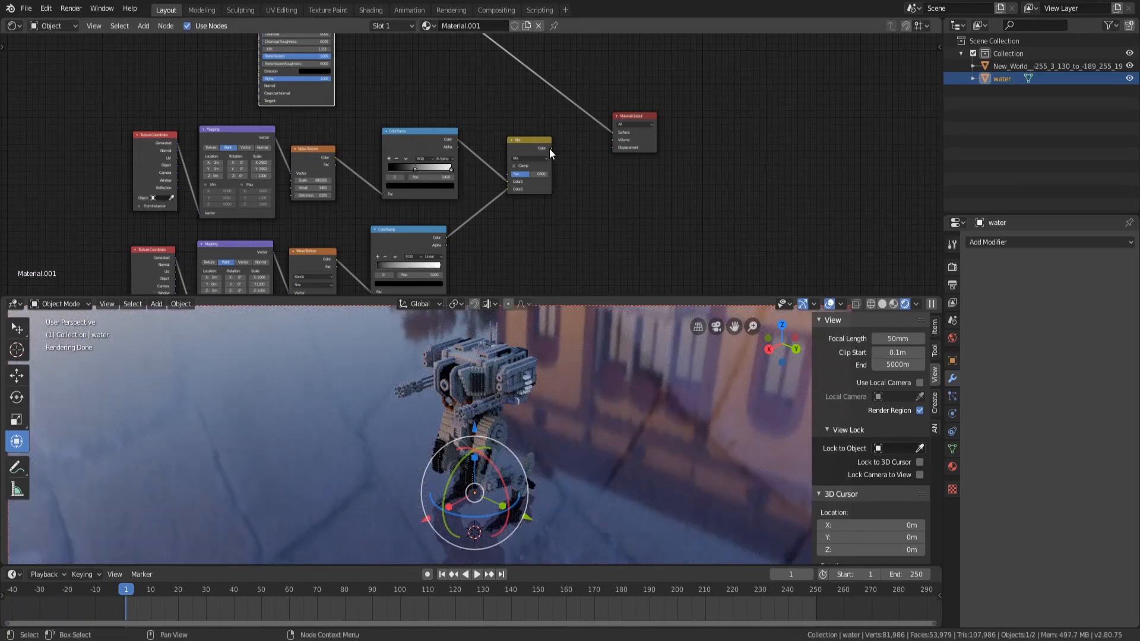
{"action": "left_click_drag", "start_coordinate": [552, 147], "coordinate": [614, 148]}
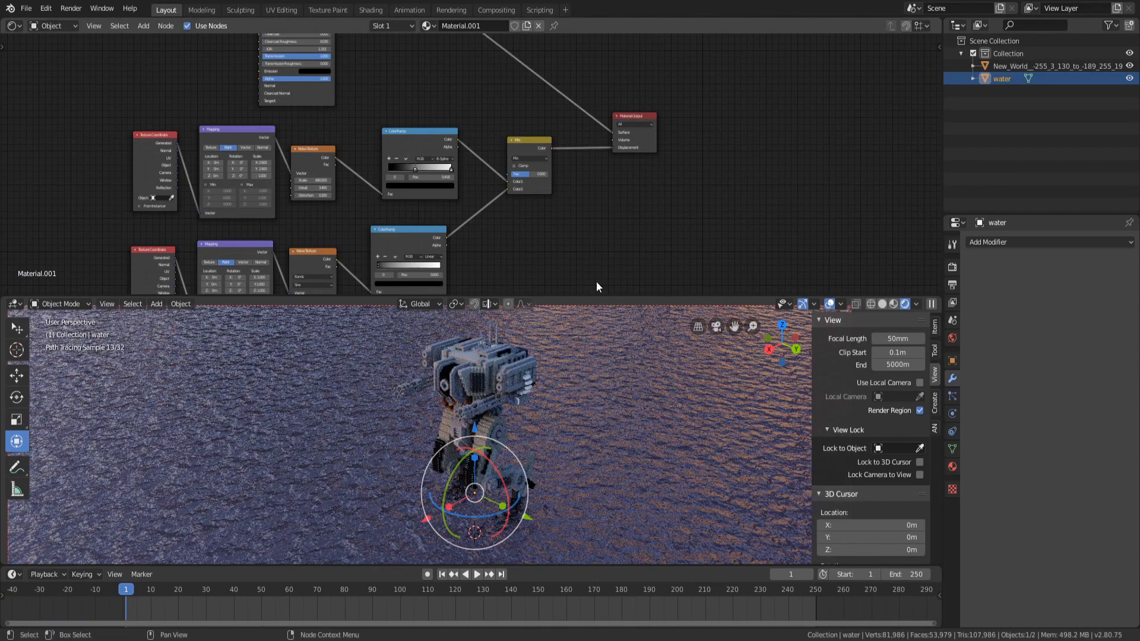
Orbit and zoom the viewport to inspect the displaced water surface around the robot
{"action": "scroll", "coordinate": [510, 448], "scroll_direction": "down", "scroll_amount": 7}
{"action": "middle_click_drag", "start_coordinate": [508, 451], "coordinate": [485, 397]}
{"action": "scroll", "coordinate": [492, 439], "scroll_direction": "down", "scroll_amount": 6}
{"action": "scroll", "coordinate": [520, 434], "scroll_direction": "down", "scroll_amount": 9}
{"action": "middle_click_drag", "start_coordinate": [540, 434], "coordinate": [536, 410]}
{"action": "scroll", "coordinate": [493, 447], "scroll_direction": "up", "scroll_amount": 5}
{"action": "scroll", "coordinate": [540, 432], "scroll_direction": "up", "scroll_amount": 4}
{"action": "scroll", "coordinate": [480, 440], "scroll_direction": "up", "scroll_amount": 12}
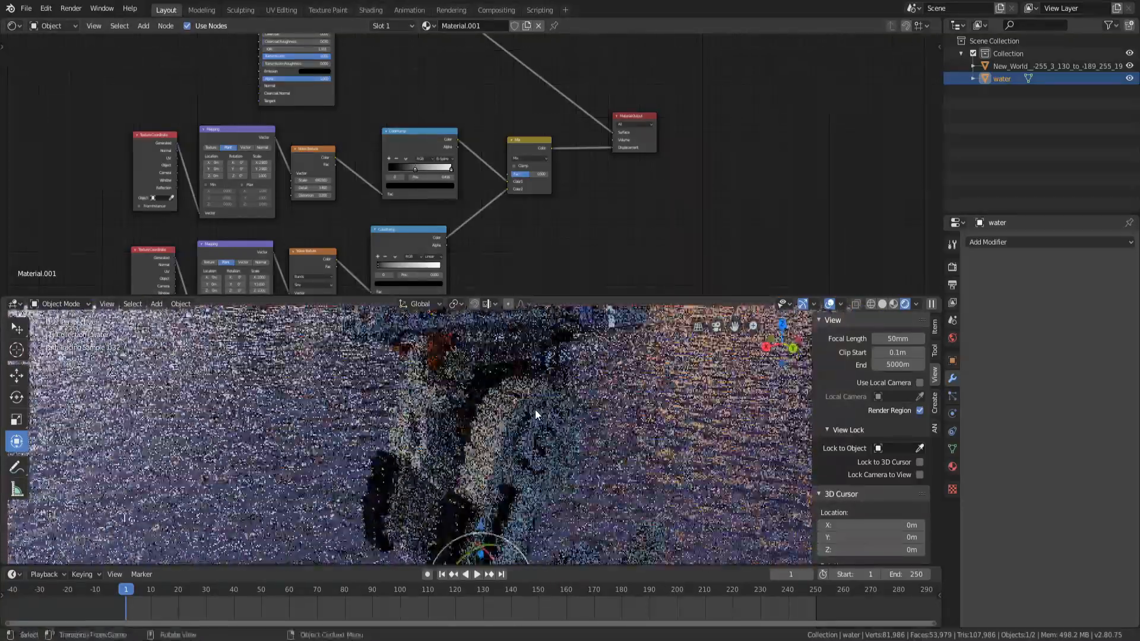
{"action": "scroll", "coordinate": [536, 409], "scroll_direction": "down", "scroll_amount": 5}
{"action": "scroll", "coordinate": [534, 436], "scroll_direction": "down", "scroll_amount": 1}
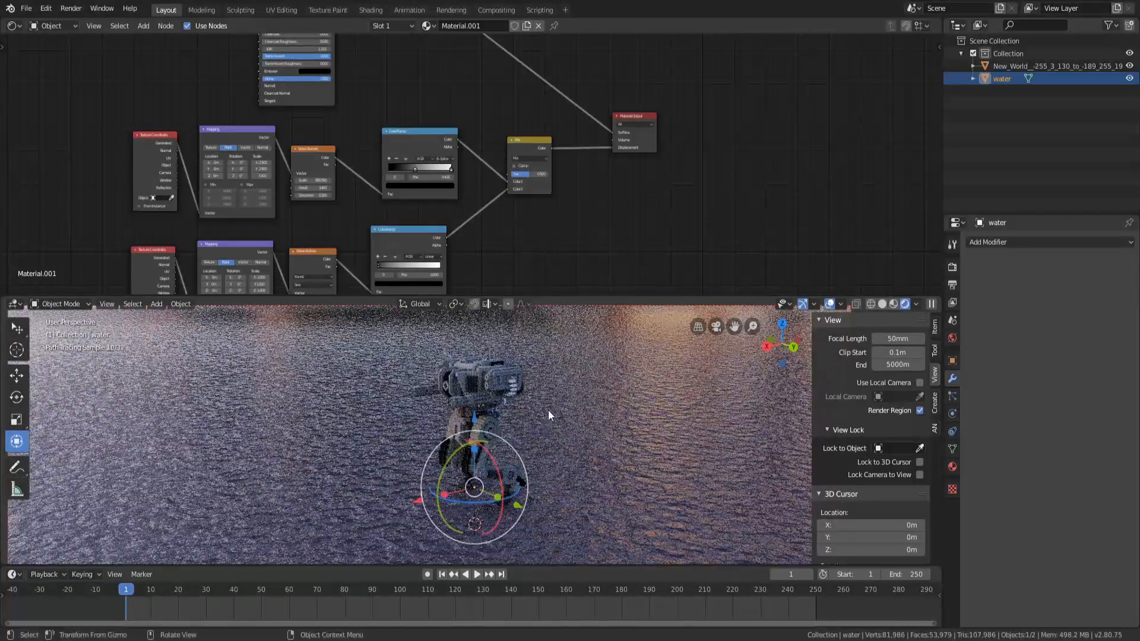
{"action": "middle_click_drag", "start_coordinate": [520, 410], "coordinate": [518, 406]}
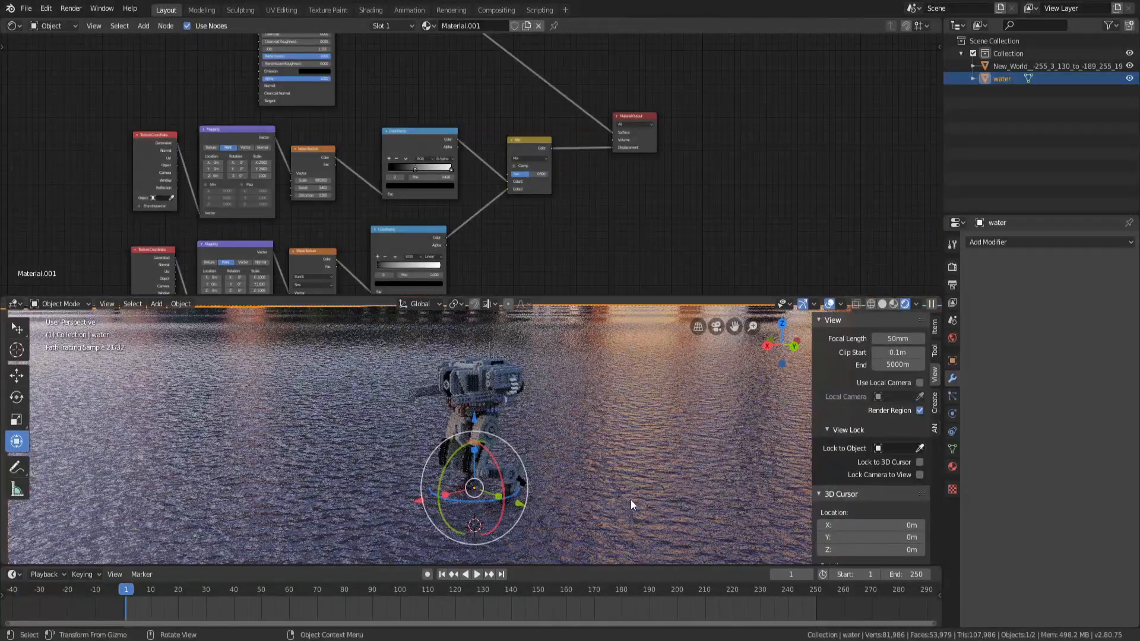
{"action": "scroll", "coordinate": [506, 260], "scroll_direction": "up", "scroll_amount": 2}
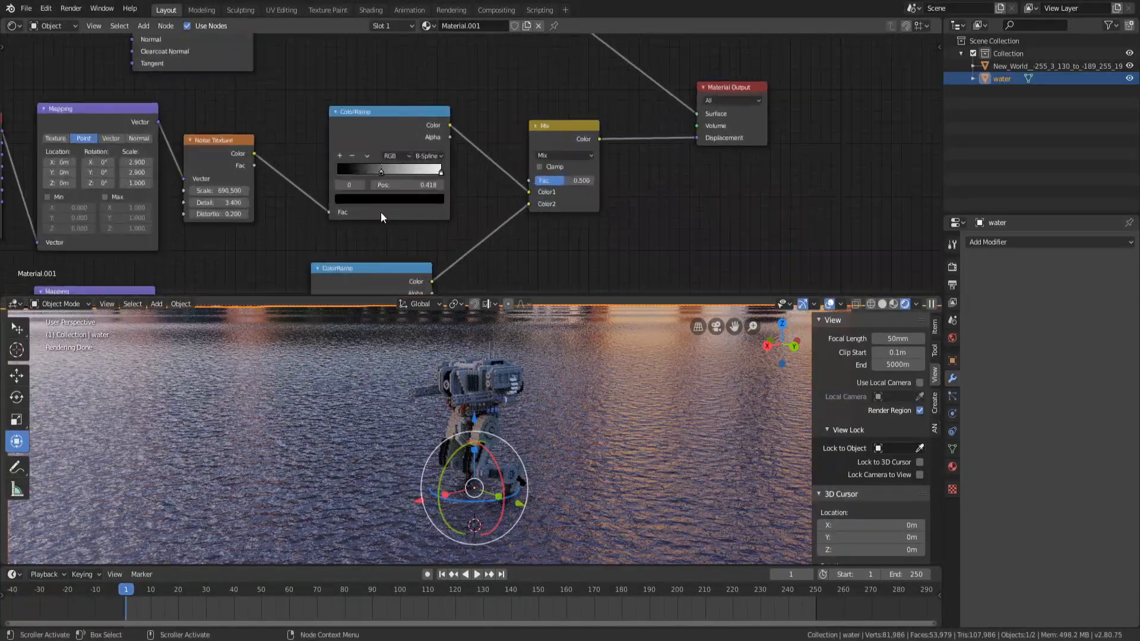
Try different Noise Texture Detail values, then restore it to 3.4
{"action": "left_click_drag", "start_coordinate": [220, 203], "coordinate": [71, 203]}
{"action": "left_click_drag", "start_coordinate": [220, 203], "coordinate": [594, 203]}
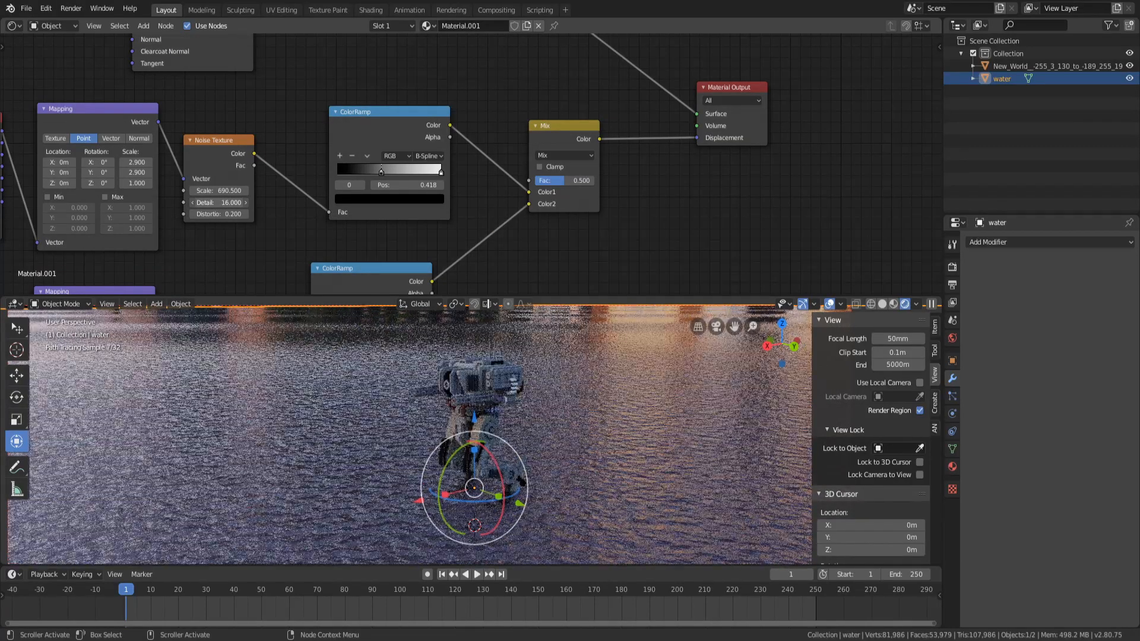
{"action": "left_click_drag", "start_coordinate": [219, 203], "coordinate": [71, 203]}
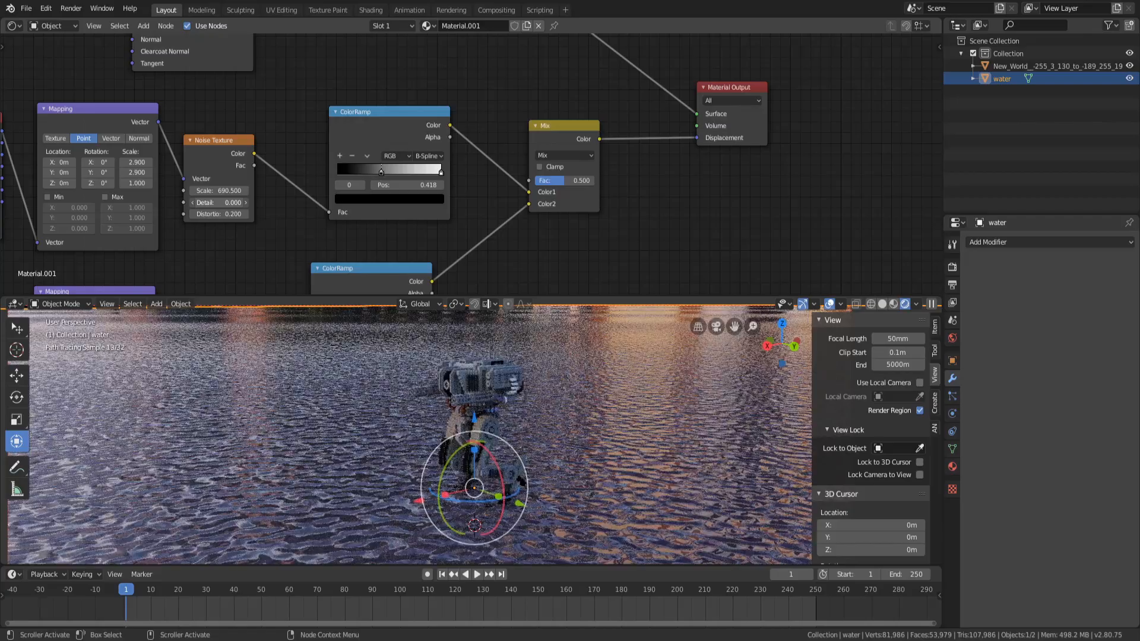
{"action": "left_click", "coordinate": [245, 203]}
{"action": "left_click", "coordinate": [246, 203]}
{"action": "type", "text": "3."}
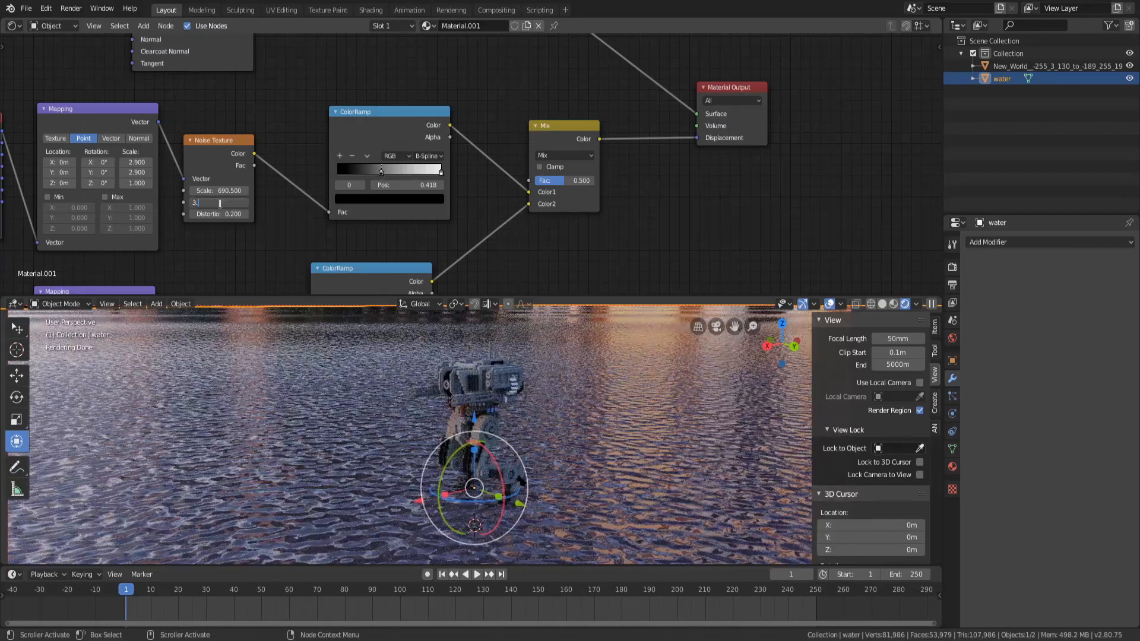
{"action": "type", "text": "4"}
{"action": "key", "text": "Return"}
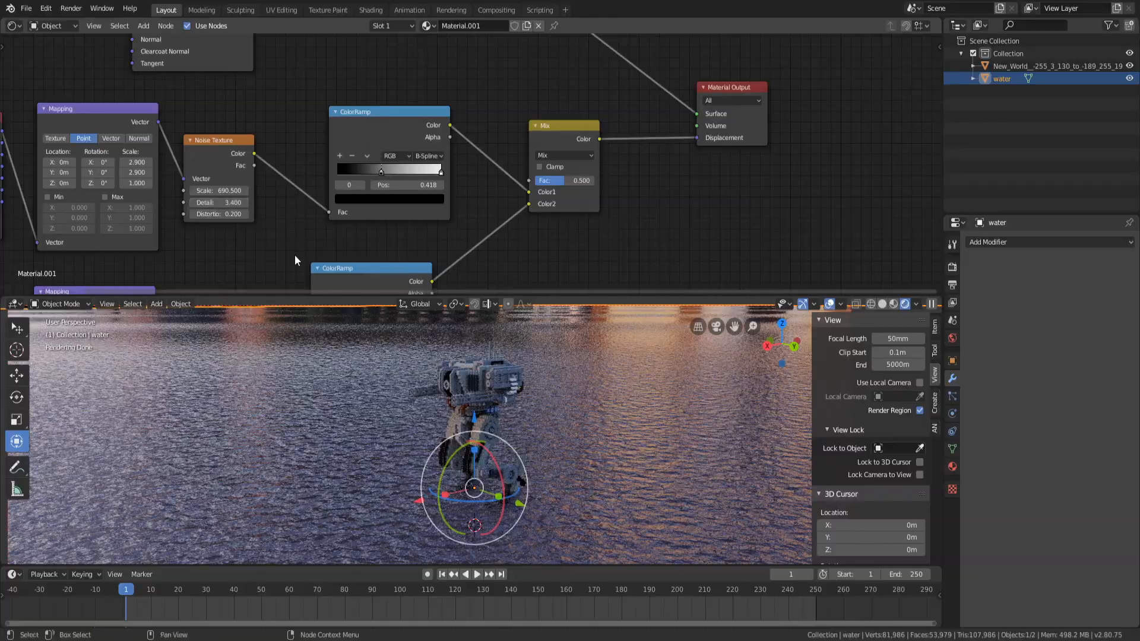
Orbit around the scene to view the water from different angles
{"action": "scroll", "coordinate": [581, 451], "scroll_direction": "down", "scroll_amount": 20}
{"action": "middle_click_drag", "start_coordinate": [463, 349], "coordinate": [450, 379]}
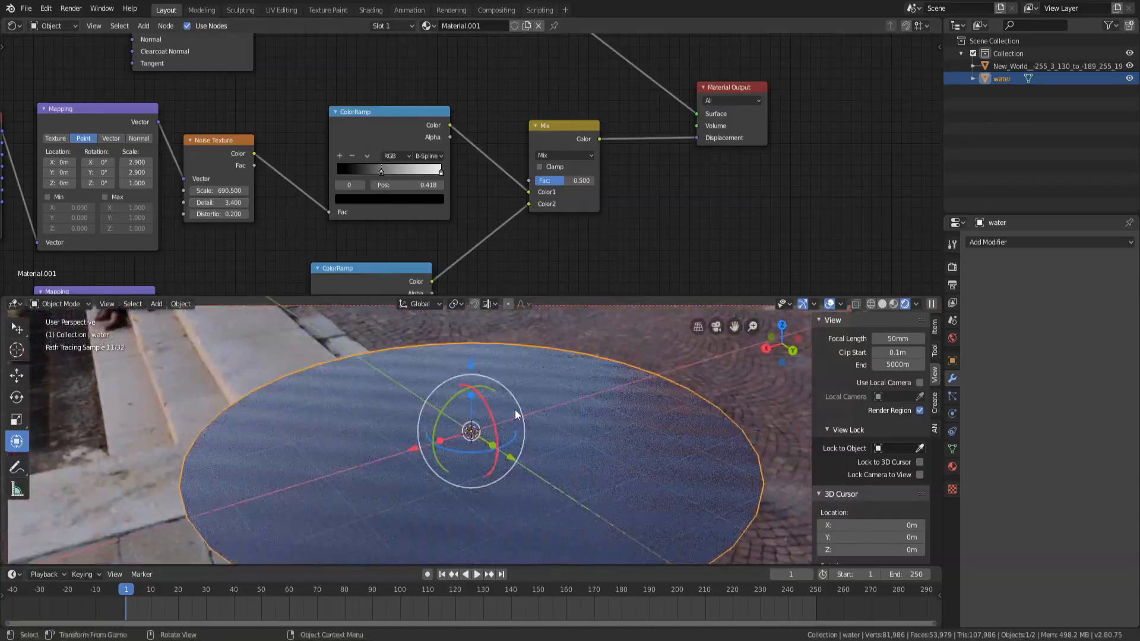
{"action": "scroll", "coordinate": [575, 430], "scroll_direction": "up", "scroll_amount": 20}
{"action": "middle_click_drag", "start_coordinate": [575, 430], "coordinate": [584, 409]}
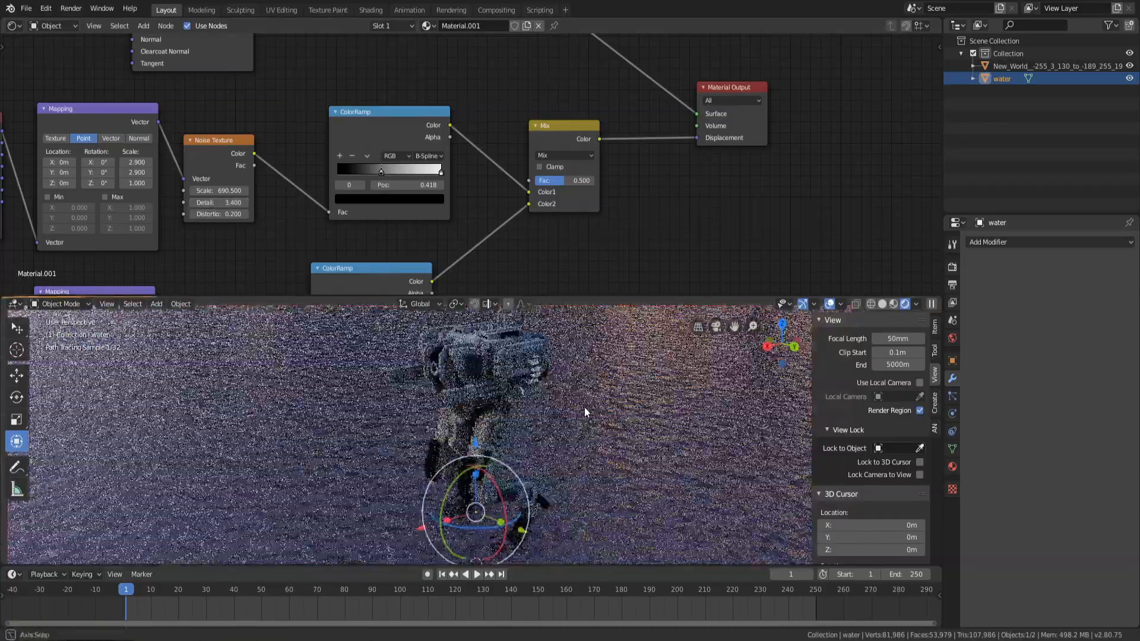
{"action": "scroll", "coordinate": [583, 407], "scroll_direction": "down", "scroll_amount": 15}
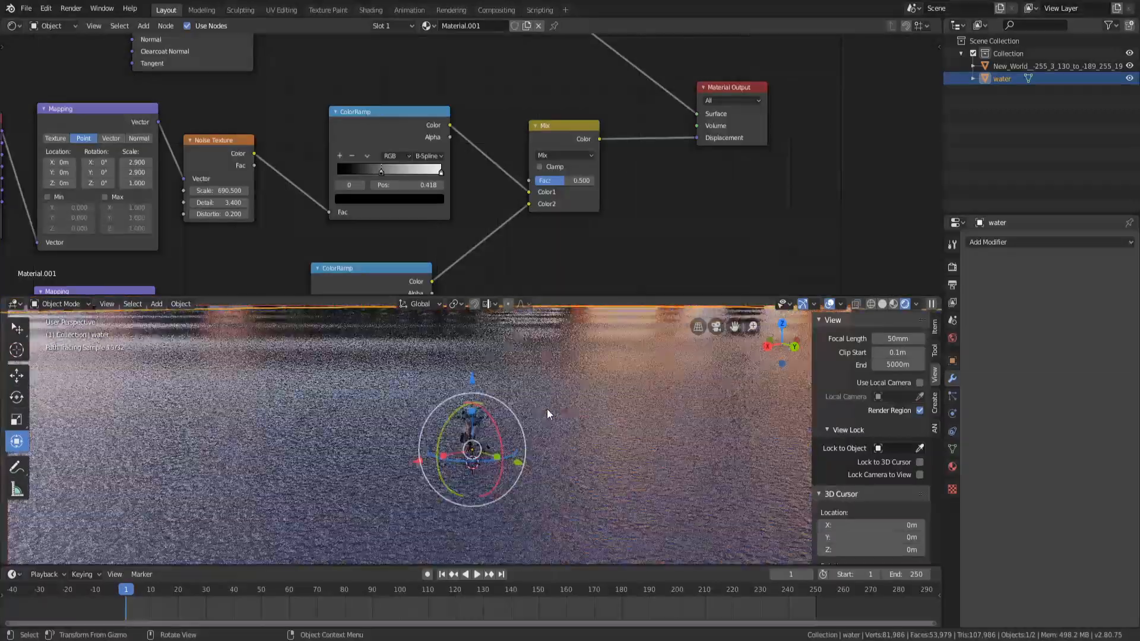
{"action": "mouse_move", "coordinate": [536, 310]}
{"action": "middle_mouse_down"}
{"action": "mouse_move", "coordinate": [539, 368]}
{"action": "mouse_move", "coordinate": [562, 354]}
{"action": "mouse_move", "coordinate": [523, 315]}
{"action": "middle_mouse_up"}
{"action": "left_click", "coordinate": [522, 316]}
{"action": "mouse_move", "coordinate": [532, 394]}
{"action": "middle_mouse_down"}
{"action": "mouse_move", "coordinate": [522, 411]}
{"action": "mouse_move", "coordinate": [526, 395]}
{"action": "middle_mouse_up"}
Add a cylinder mesh and move it along the Z axis
{"action": "key", "text": "shift+a"}
{"action": "mouse_move", "coordinate": [526, 396]}
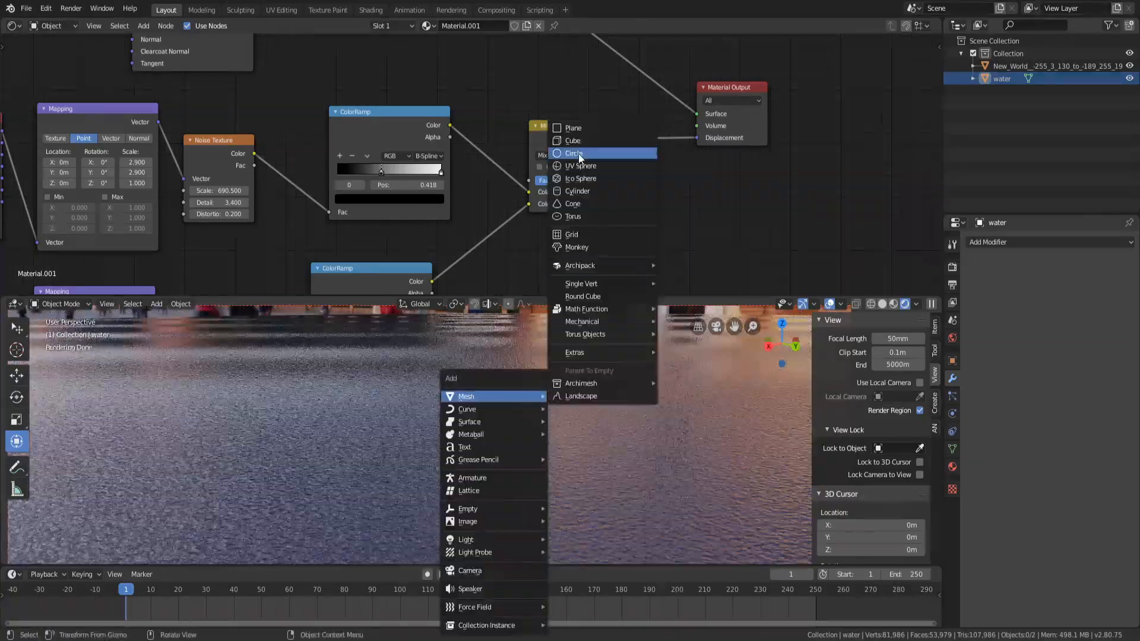
{"action": "left_click", "coordinate": [577, 192]}
{"action": "key", "text": "g"}
{"action": "key", "text": "z"}
{"action": "left_click", "coordinate": [472, 537]}
{"action": "key", "text": "KP_Decimal"}
{"action": "scroll", "coordinate": [492, 425], "scroll_direction": "down", "scroll_amount": 4}
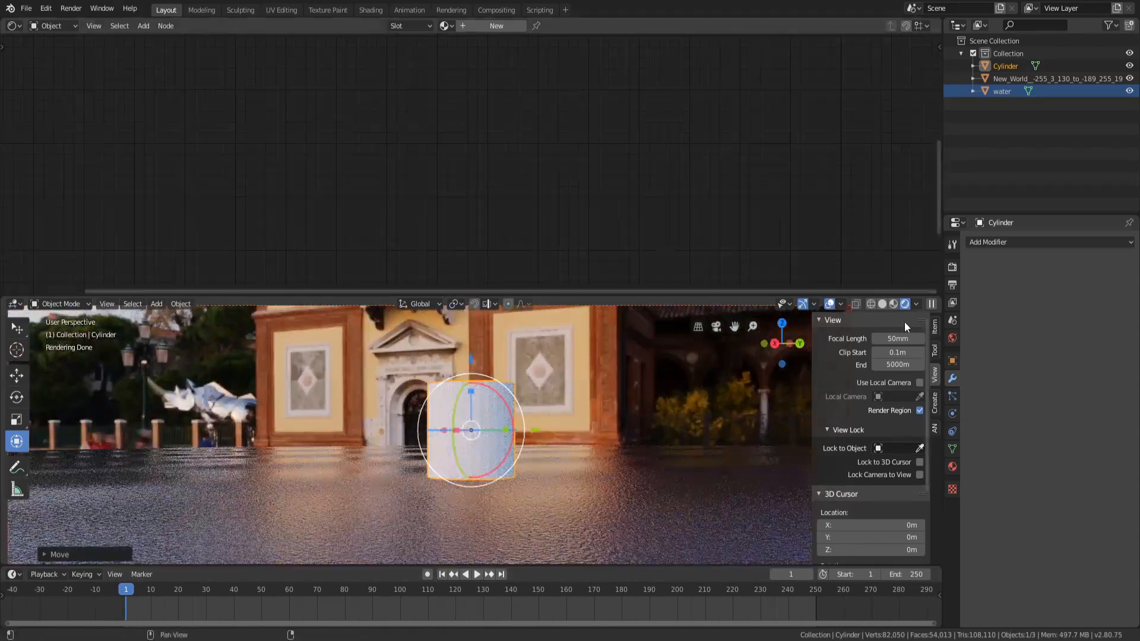
In Edit Mode, delete the cylinder's lower vertices, then return to Object Mode
{"action": "left_click", "coordinate": [869, 303]}
{"action": "left_click", "coordinate": [60, 305]}
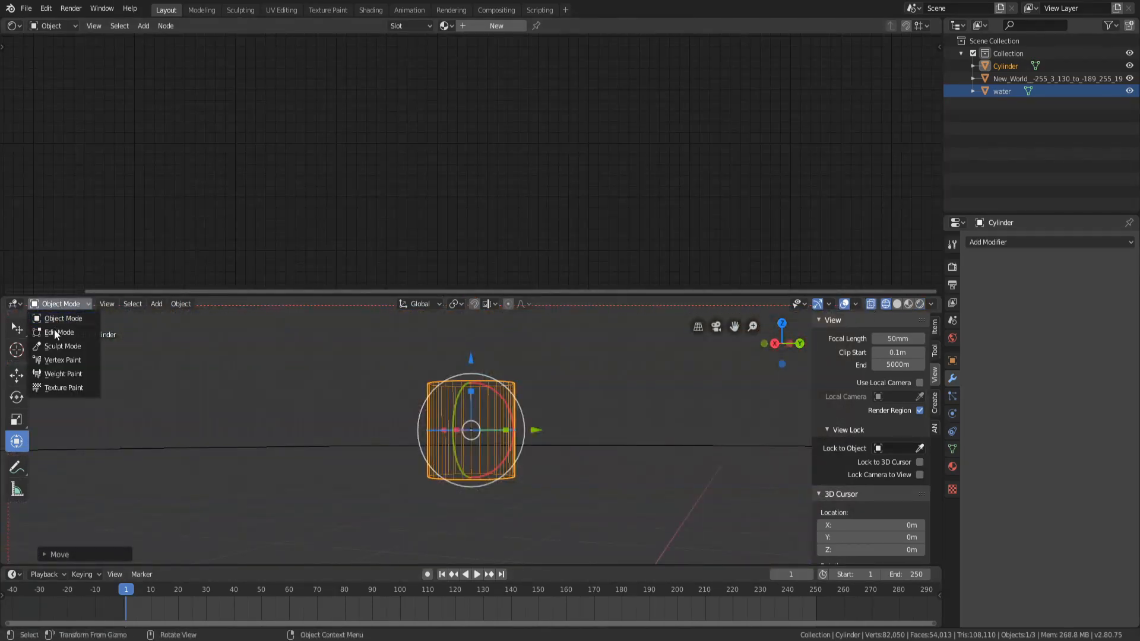
{"action": "left_click", "coordinate": [54, 328]}
{"action": "key", "text": "alt+a"}
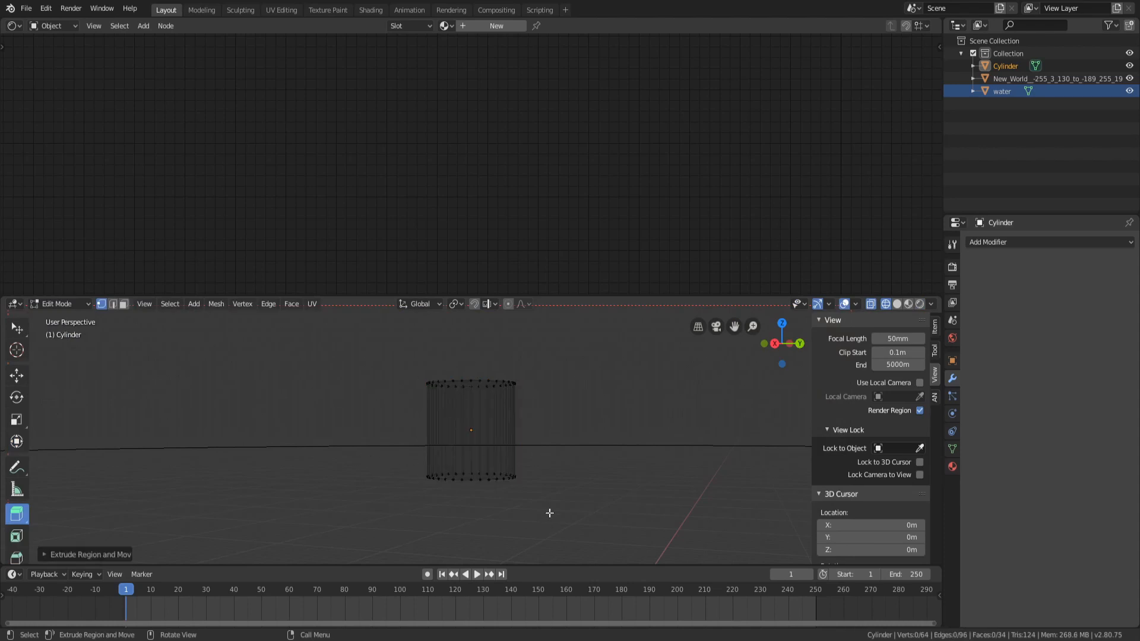
{"action": "left_click_drag", "start_coordinate": [386, 456], "coordinate": [659, 553]}
{"action": "key", "text": "x"}
{"action": "left_click", "coordinate": [496, 458]}
{"action": "left_click", "coordinate": [74, 306]}
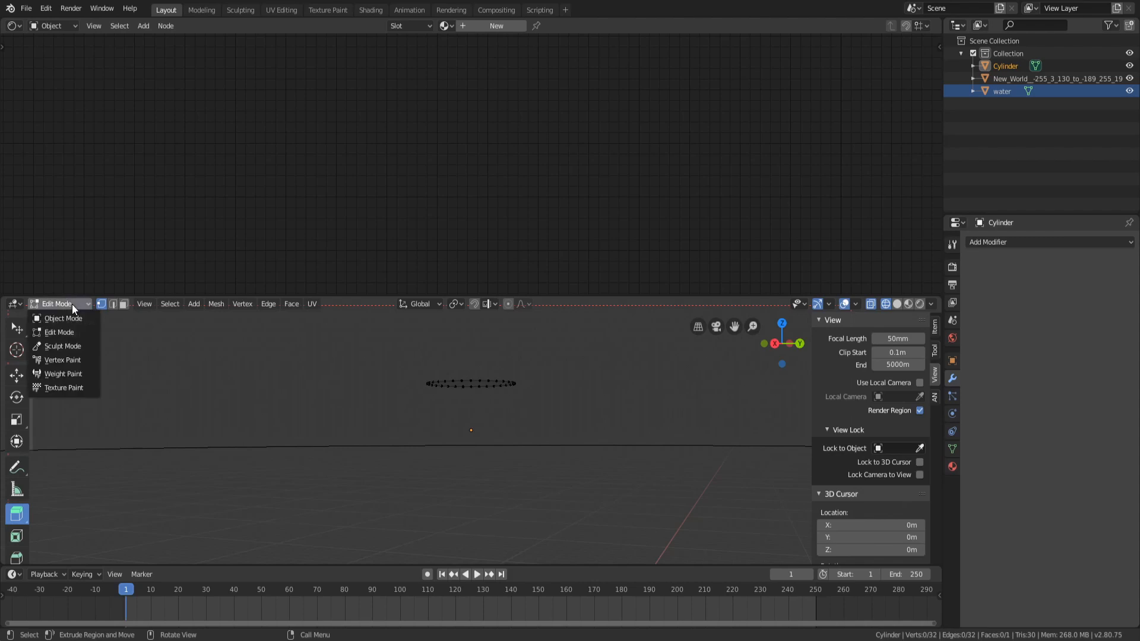
{"action": "left_click", "coordinate": [64, 318]}
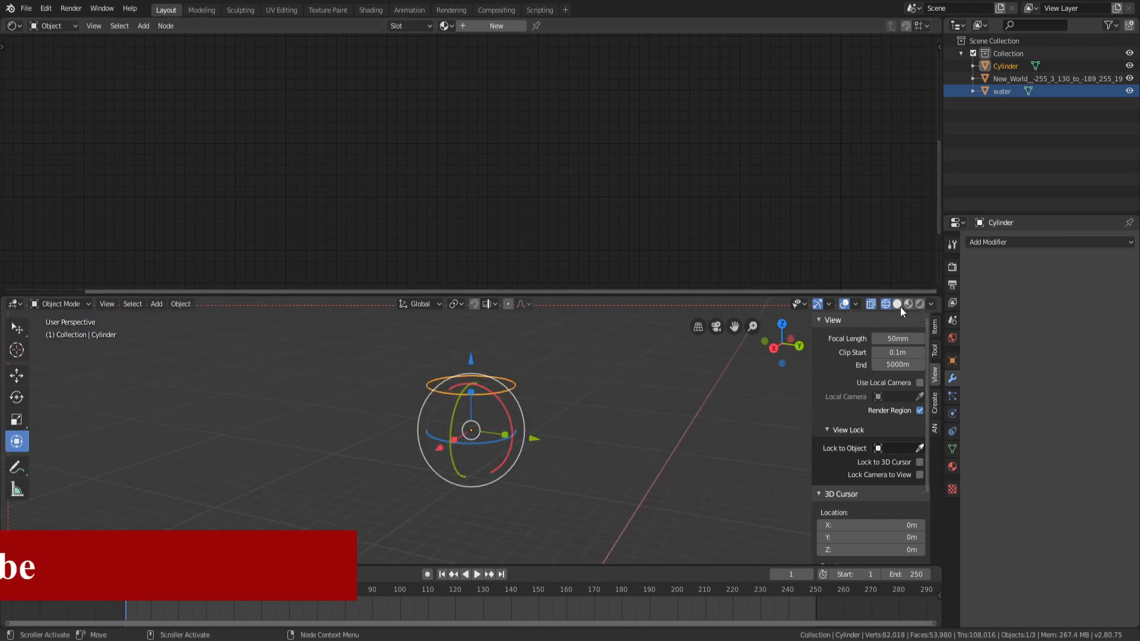
Scale the cylinder down and set its origin to Center of Mass (Surface)
{"action": "left_click", "coordinate": [898, 305]}
{"action": "middle_click_drag", "start_coordinate": [522, 404], "coordinate": [515, 443]}
{"action": "scroll", "coordinate": [515, 443], "scroll_direction": "down", "scroll_amount": 10}
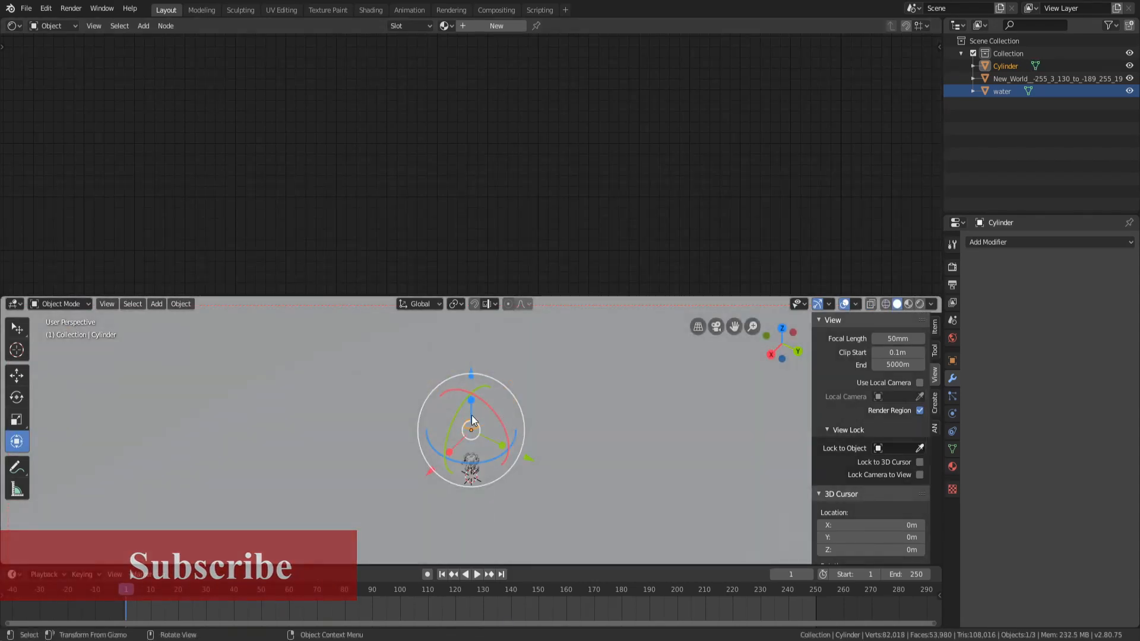
{"action": "key", "text": "s"}
{"action": "left_click", "coordinate": [547, 430]}
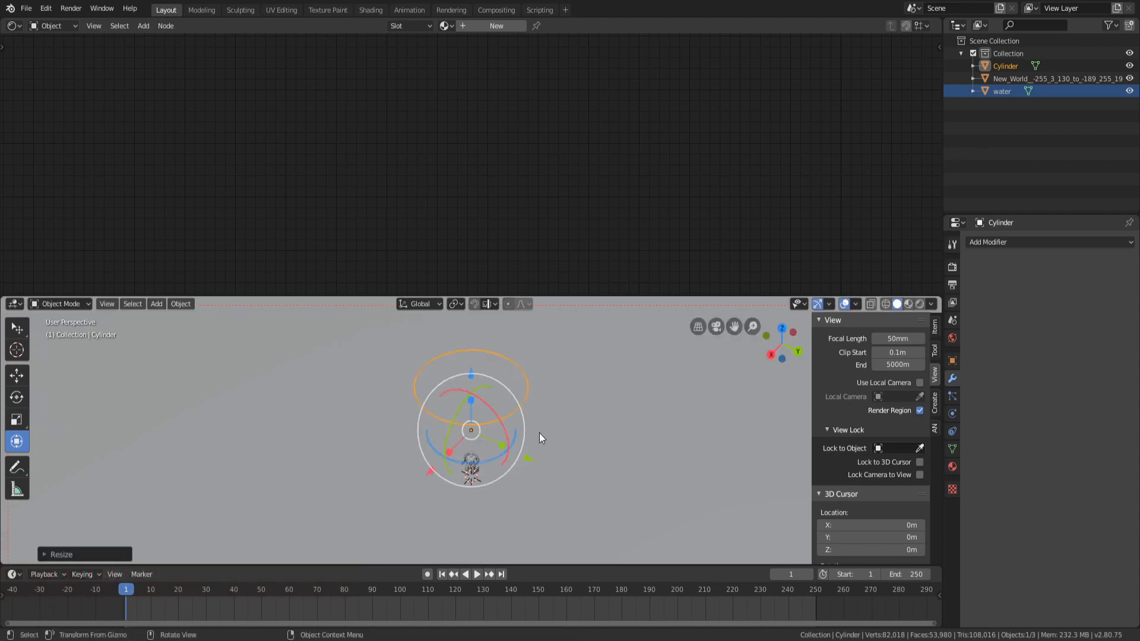
{"action": "right_click", "coordinate": [469, 355]}
{"action": "mouse_move", "coordinate": [469, 355]}
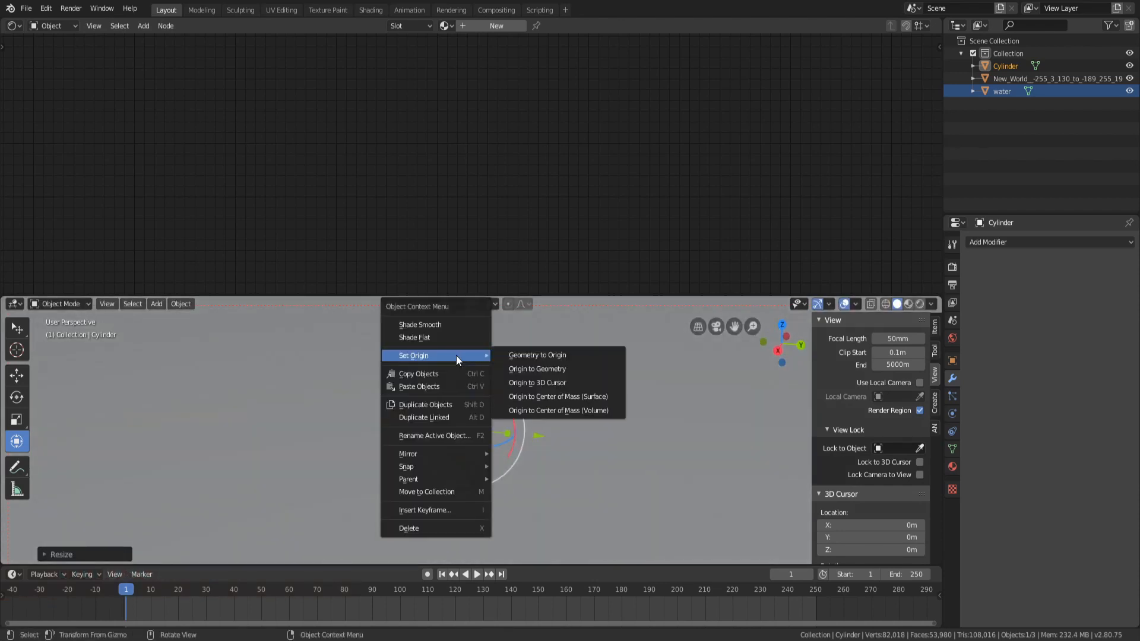
{"action": "left_click", "coordinate": [554, 396]}
Scale the cylinder up, then delete the cylinder
{"action": "key", "text": "s"}
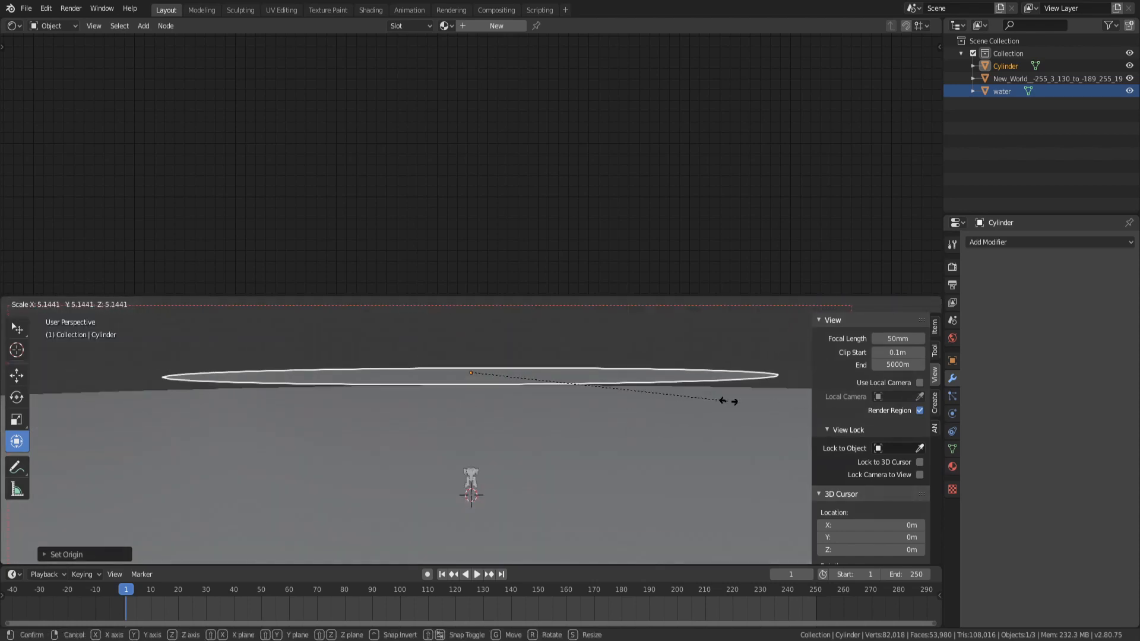
{"action": "left_click", "coordinate": [659, 399]}
{"action": "key", "text": "Delete"}
Select the robot model and switch the viewport to rendered shading
{"action": "scroll", "coordinate": [657, 398], "scroll_direction": "up", "scroll_amount": 5}
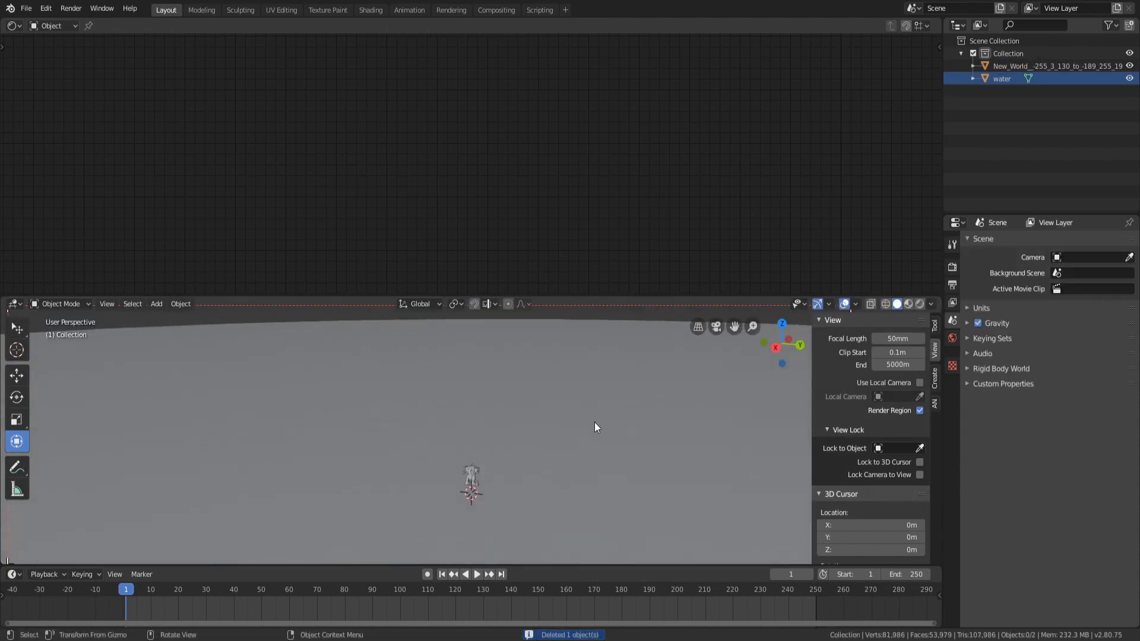
{"action": "left_click", "coordinate": [490, 399]}
{"action": "scroll", "coordinate": [490, 399], "scroll_direction": "up", "scroll_amount": 5}
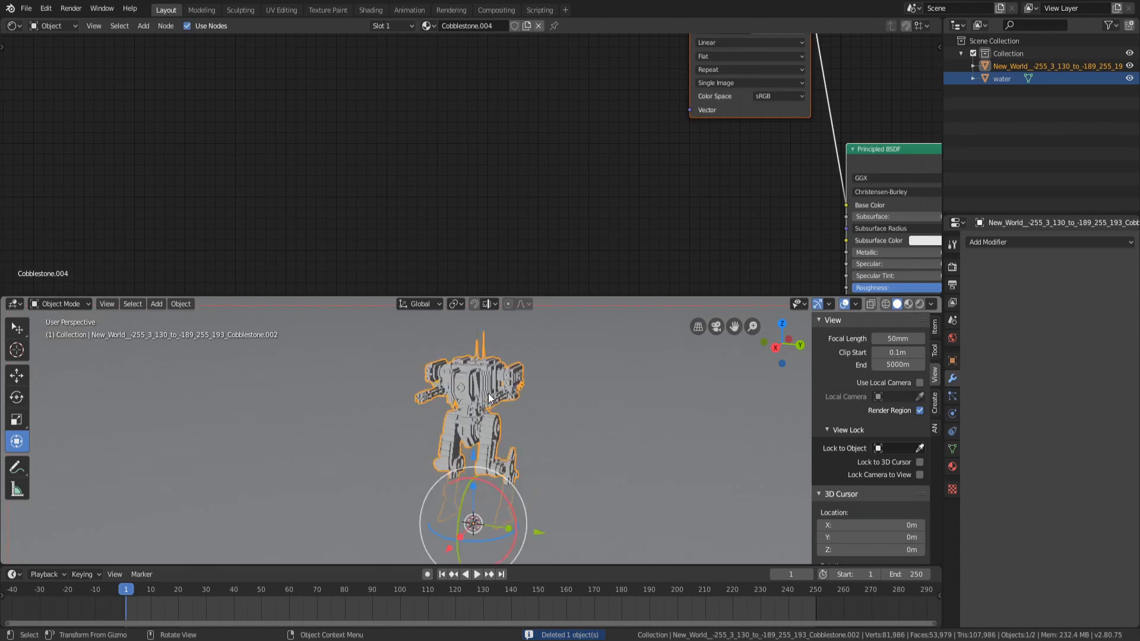
{"action": "left_click", "coordinate": [919, 304]}
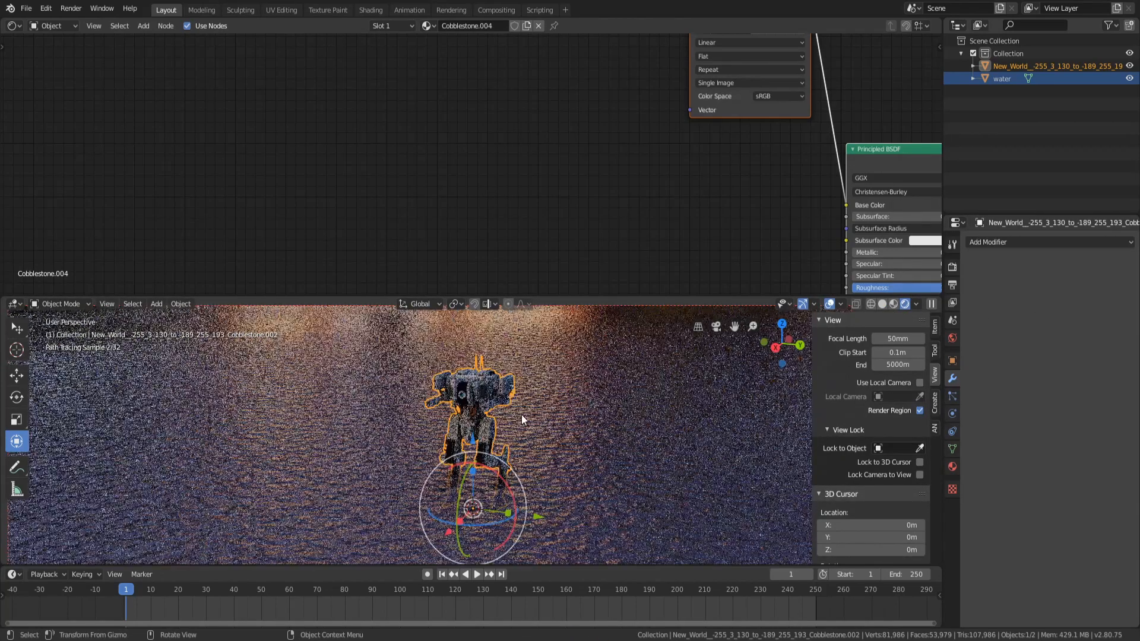
Select the water plane to bring up its material node tree
{"action": "scroll", "coordinate": [585, 253], "scroll_direction": "down", "scroll_amount": 8}
{"action": "middle_click_drag", "start_coordinate": [608, 187], "coordinate": [387, 155]}
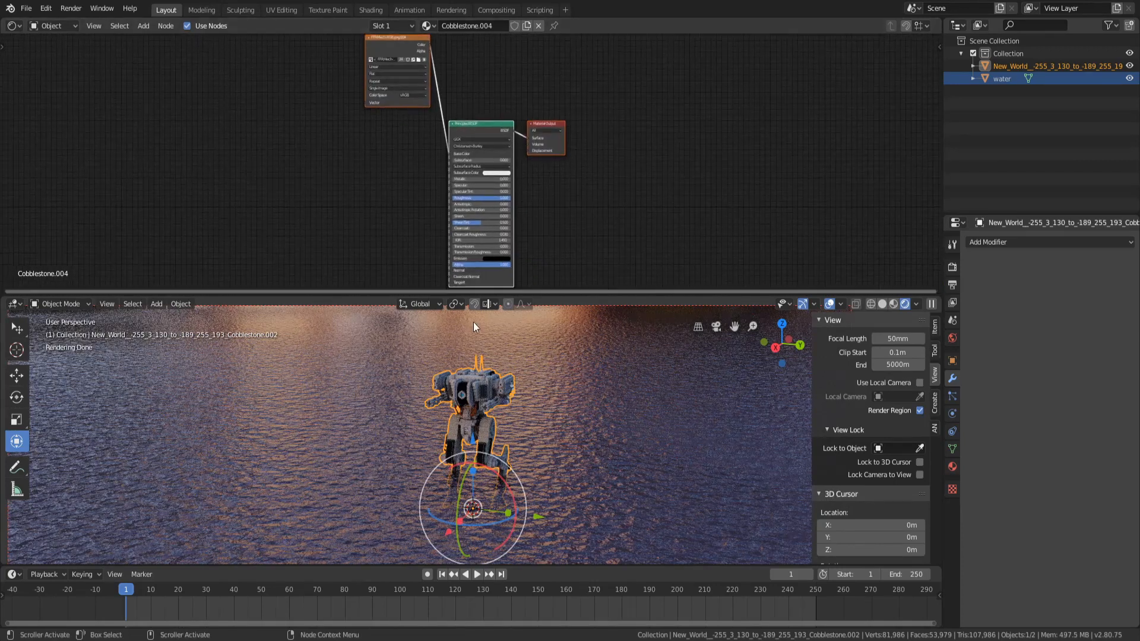
{"action": "left_click", "coordinate": [611, 443]}
{"action": "middle_click_drag", "start_coordinate": [289, 140], "coordinate": [437, 128]}
{"action": "scroll", "coordinate": [473, 214], "scroll_direction": "up", "scroll_amount": 9}
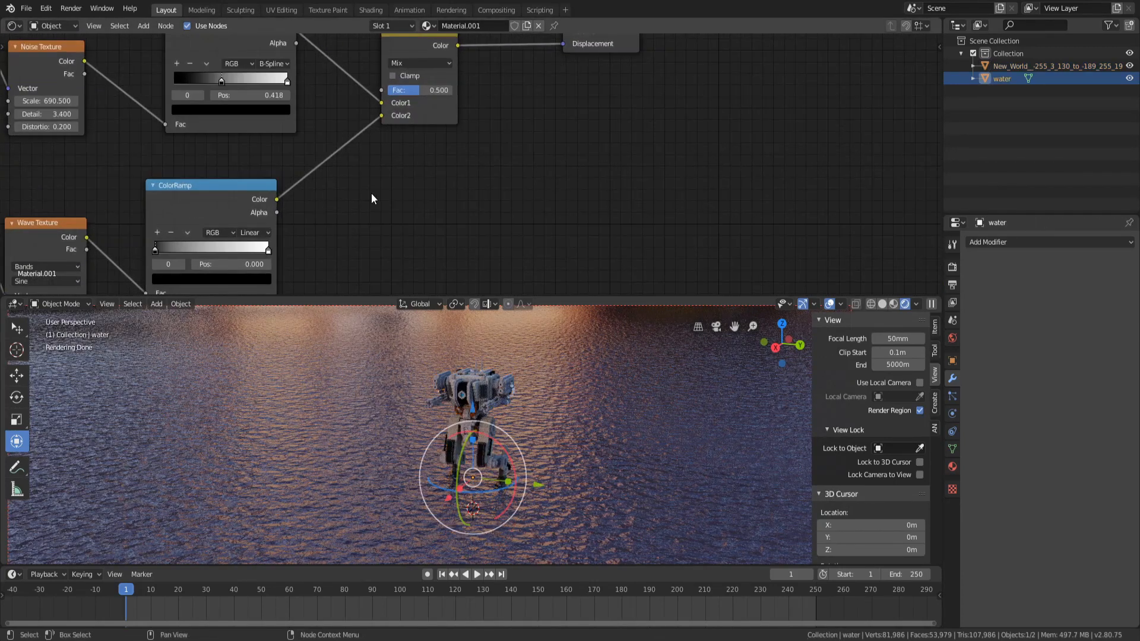
Set the Wave Texture's wave profile to Saw
{"action": "middle_click_drag", "start_coordinate": [375, 193], "coordinate": [476, 177]}
{"action": "middle_click_drag", "start_coordinate": [313, 221], "coordinate": [598, 117]}
{"action": "left_click", "coordinate": [440, 146]}
{"action": "left_click", "coordinate": [440, 146]}
{"action": "left_click", "coordinate": [421, 162]}
{"action": "left_click", "coordinate": [421, 186]}
{"action": "scroll", "coordinate": [521, 364], "scroll_direction": "down", "scroll_amount": 10}
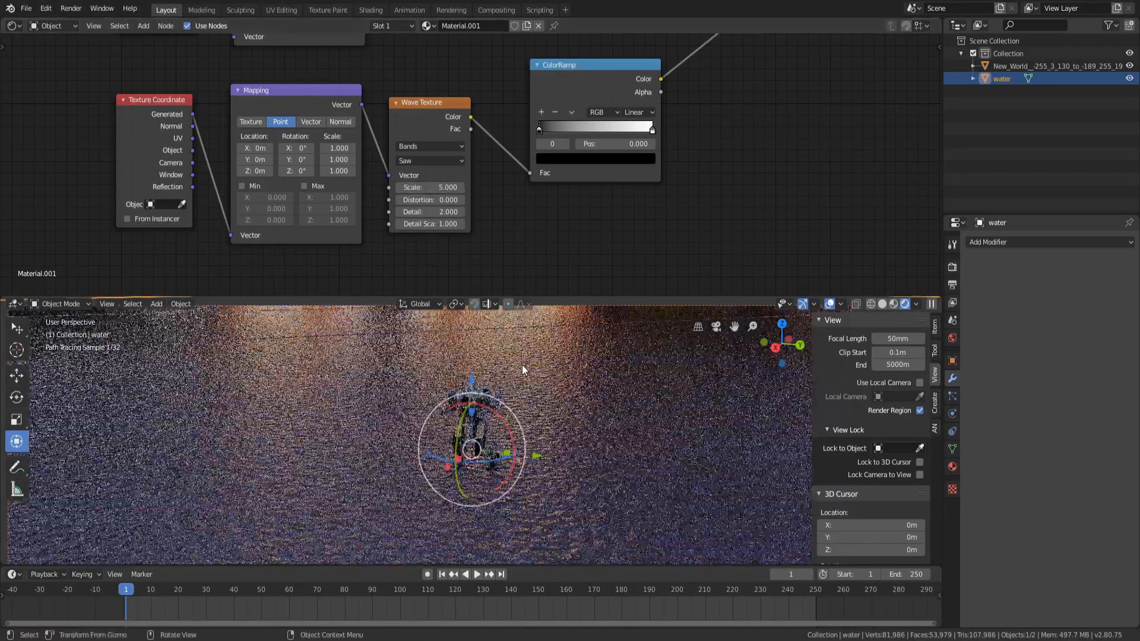
Set the Wave Texture scale to 223.8, distortion to 8, detail to 16 and detail scale to 34.2
{"action": "middle_click_drag", "start_coordinate": [568, 386], "coordinate": [445, 387]}
{"action": "scroll", "coordinate": [445, 393], "scroll_direction": "up", "scroll_amount": 9}
{"action": "middle_click_drag", "start_coordinate": [430, 467], "coordinate": [430, 452]}
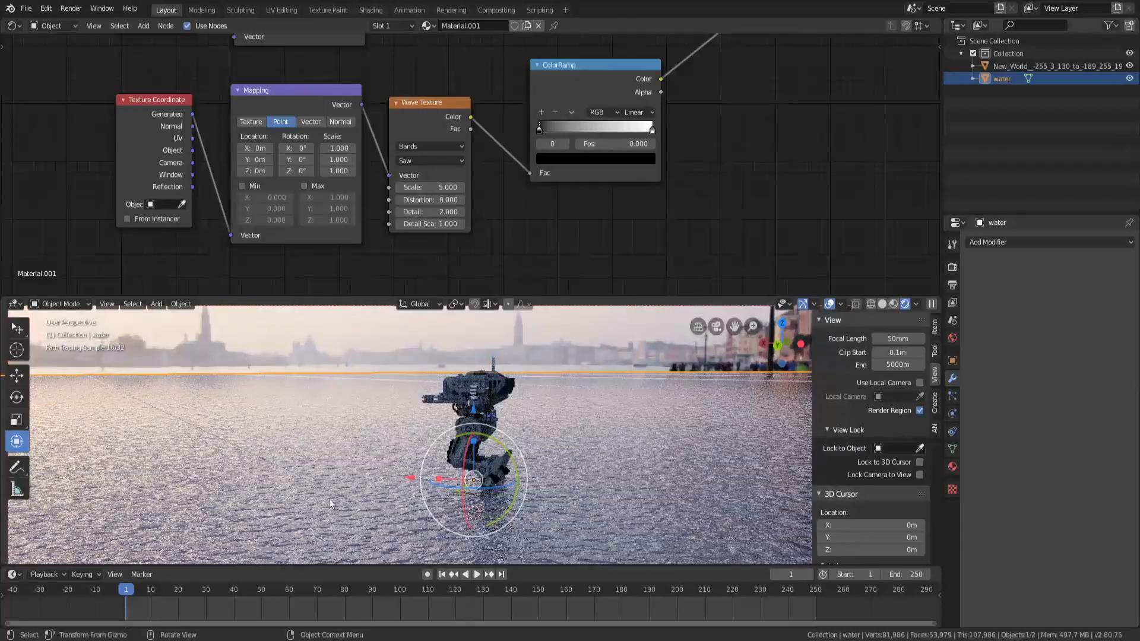
{"action": "left_click_drag", "start_coordinate": [431, 185], "coordinate": [523, 185]}
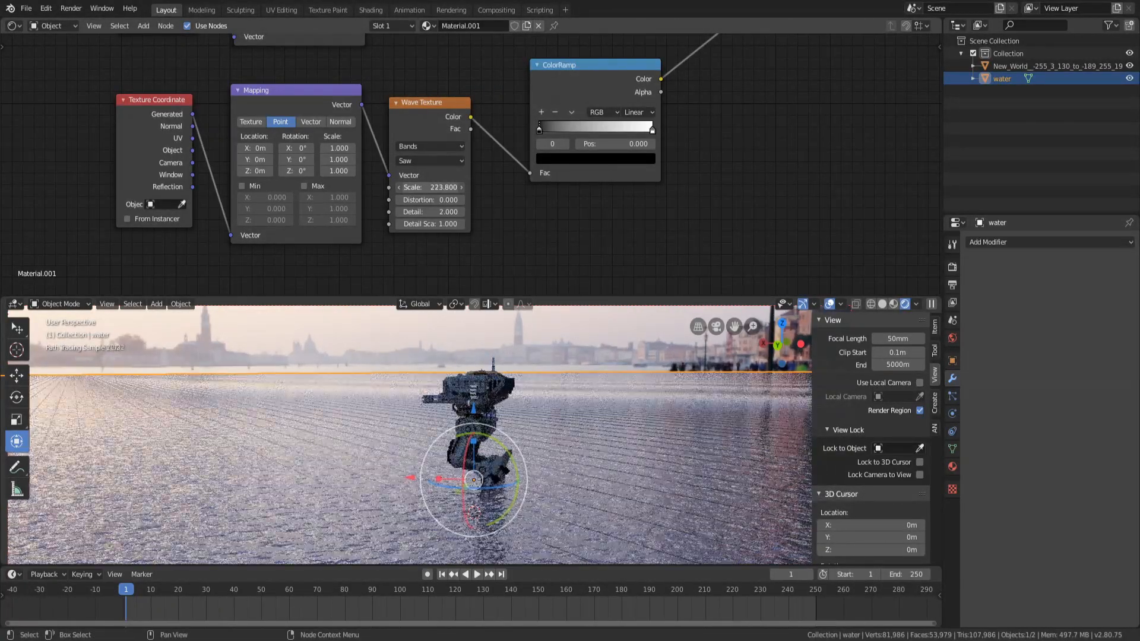
{"action": "left_click_drag", "start_coordinate": [398, 207], "coordinate": [460, 224]}
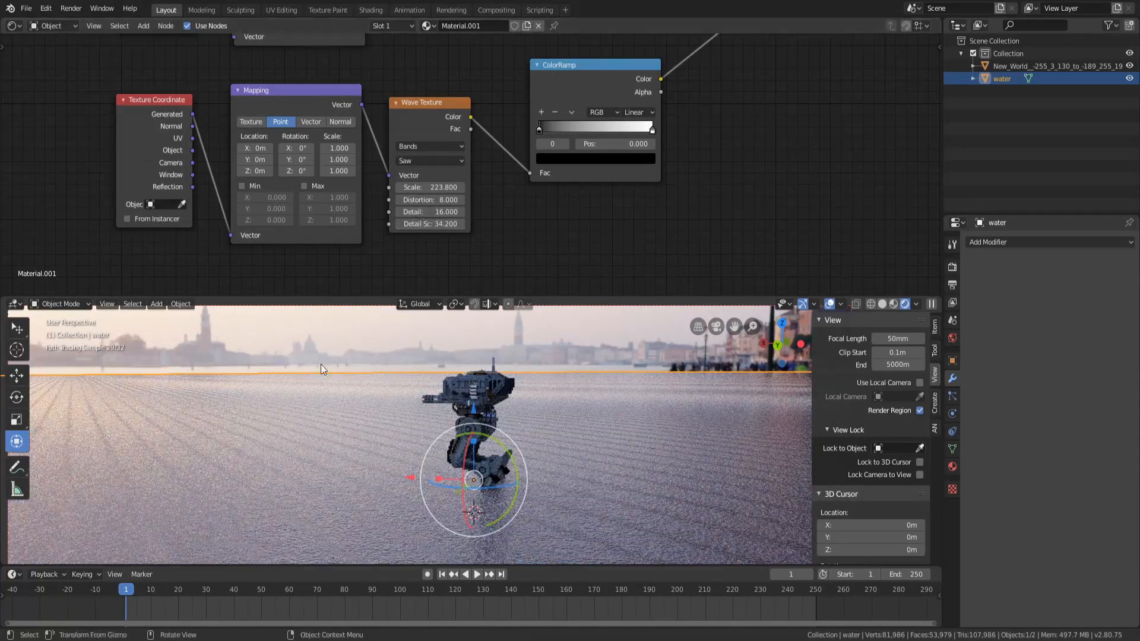
Switch the Wave Texture type from Bands to Rings
{"action": "middle_click_drag", "start_coordinate": [543, 394], "coordinate": [544, 448]}
{"action": "scroll", "coordinate": [590, 474], "scroll_direction": "down", "scroll_amount": 3}
{"action": "scroll", "coordinate": [595, 481], "scroll_direction": "down", "scroll_amount": 1}
{"action": "scroll", "coordinate": [596, 482], "scroll_direction": "down", "scroll_amount": 1}
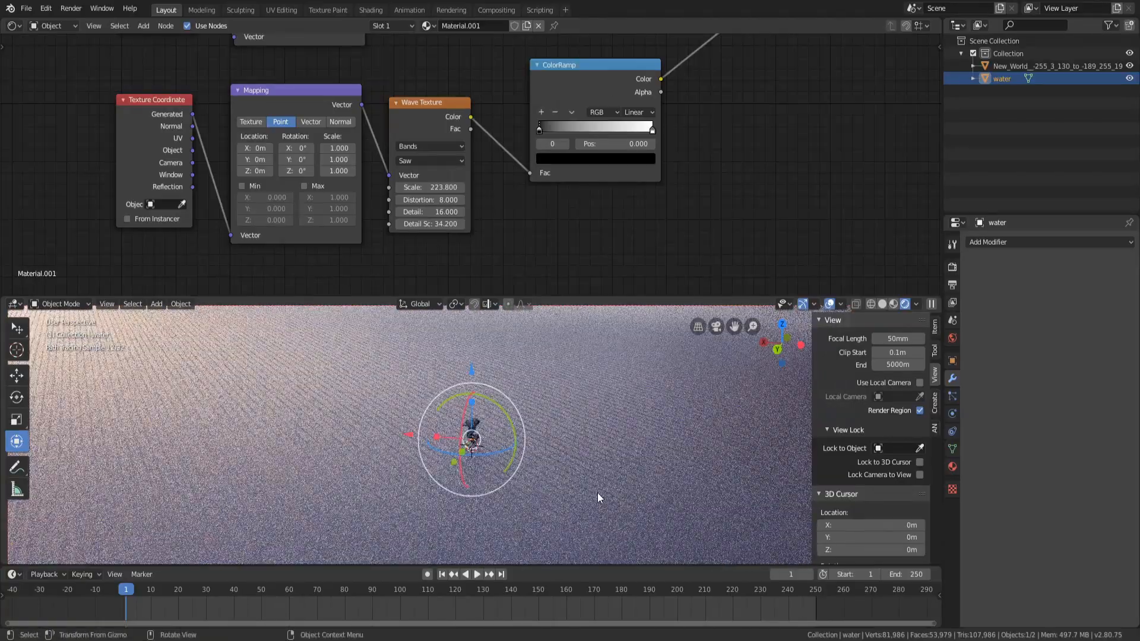
{"action": "left_click", "coordinate": [429, 173]}
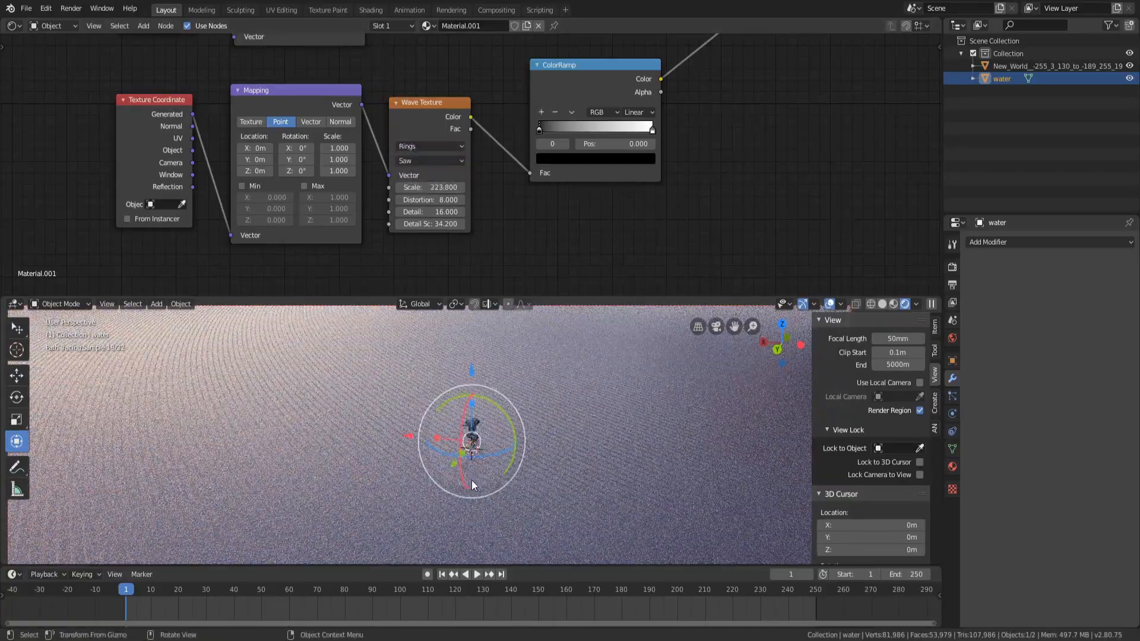
Set the Wave Texture scale to 115.6
{"action": "scroll", "coordinate": [472, 479], "scroll_direction": "up", "scroll_amount": 3}
{"action": "middle_click_drag", "start_coordinate": [471, 479], "coordinate": [534, 469]}
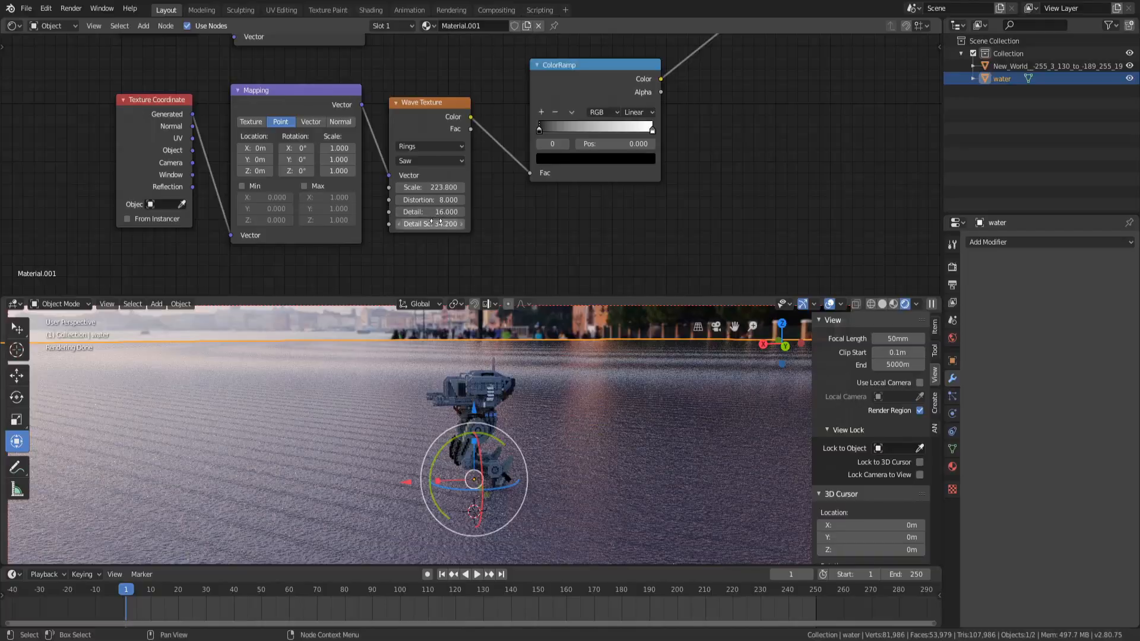
{"action": "mouse_move", "coordinate": [430, 187]}
{"action": "left_mouse_down"}
{"action": "mouse_move", "coordinate": [387, 188]}
{"action": "mouse_move", "coordinate": [440, 187]}
{"action": "left_mouse_up"}
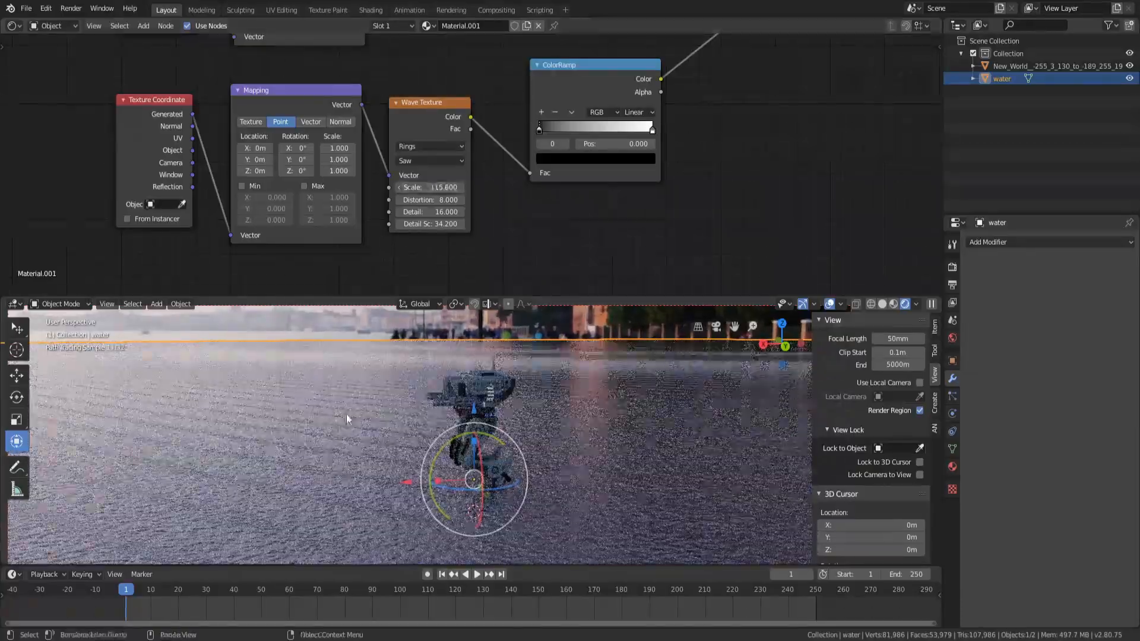
Change the Wave Texture's wave profile to Sine
{"action": "middle_click_drag", "start_coordinate": [347, 415], "coordinate": [248, 439]}
{"action": "middle_click_drag", "start_coordinate": [473, 454], "coordinate": [484, 443]}
{"action": "scroll", "coordinate": [485, 443], "scroll_direction": "down", "scroll_amount": 7}
{"action": "scroll", "coordinate": [515, 454], "scroll_direction": "up", "scroll_amount": 5}
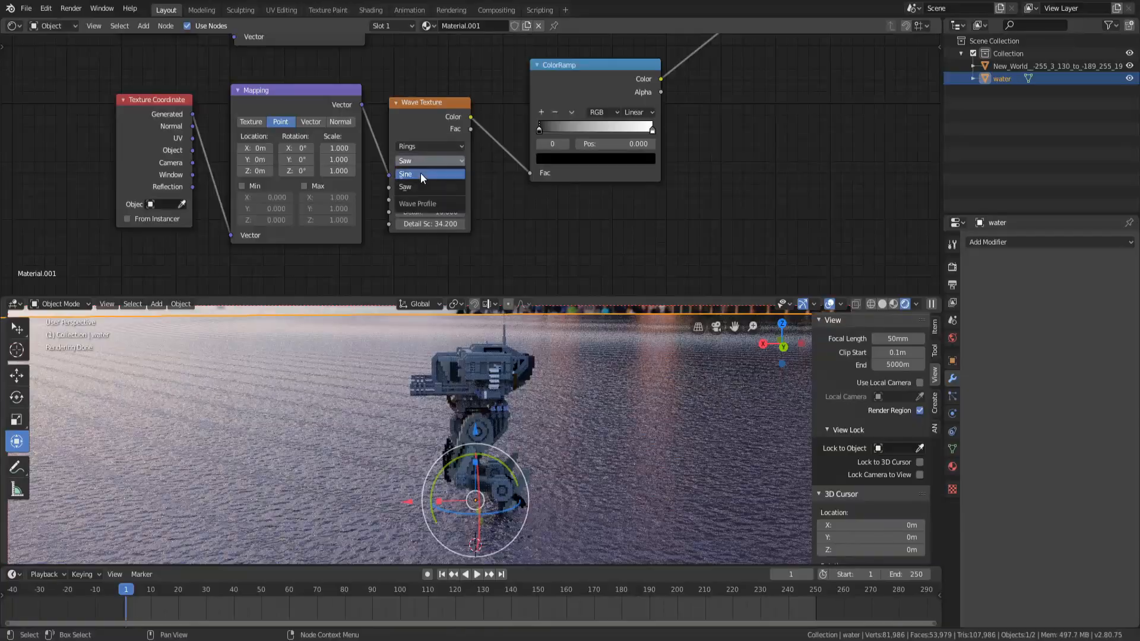
{"action": "left_click", "coordinate": [420, 174]}
Set the Wave Texture scale to 79.9, distortion 8.9, detail 1.7 and detail scale 2.5
{"action": "mouse_move", "coordinate": [415, 187]}
{"action": "left_mouse_down"}
{"action": "mouse_move", "coordinate": [361, 187]}
{"action": "mouse_move", "coordinate": [427, 200]}
{"action": "mouse_move", "coordinate": [430, 211]}
{"action": "mouse_move", "coordinate": [394, 212]}
{"action": "left_mouse_up"}
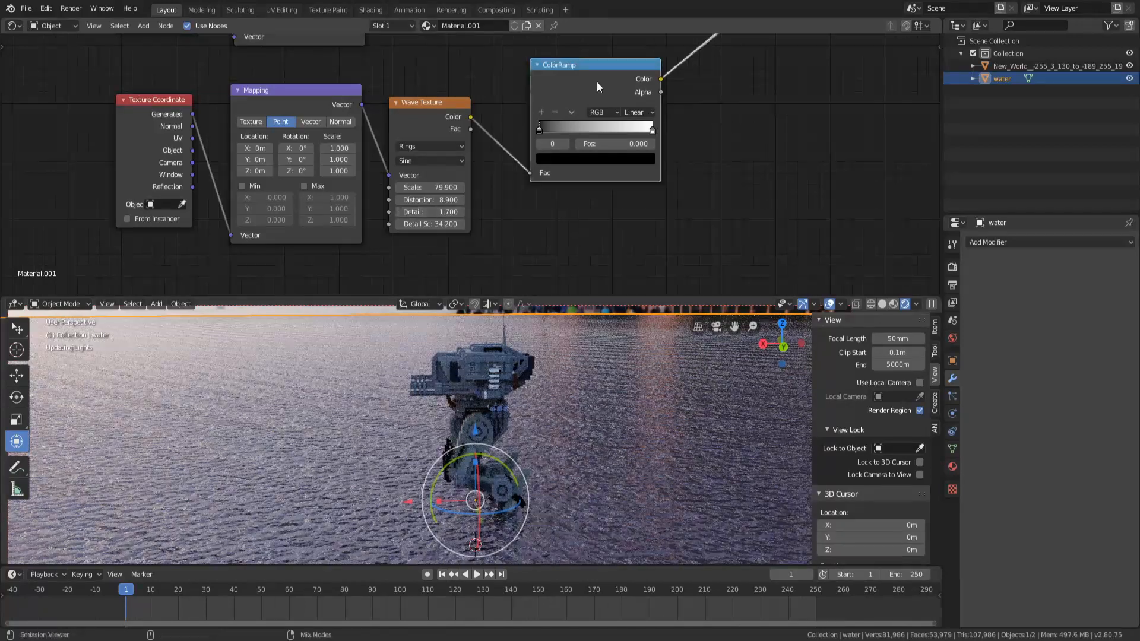
{"action": "left_click", "coordinate": [597, 82], "text": "ctrl+shift"}
{"action": "left_click_drag", "start_coordinate": [444, 224], "coordinate": [419, 225]}
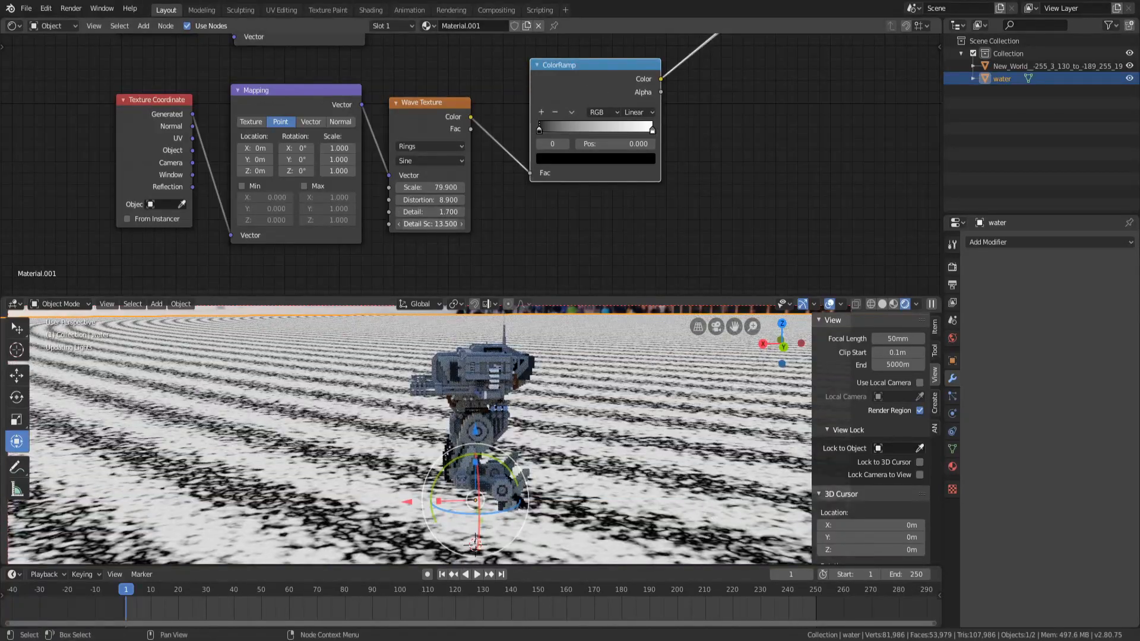
{"action": "left_click", "coordinate": [442, 228]}
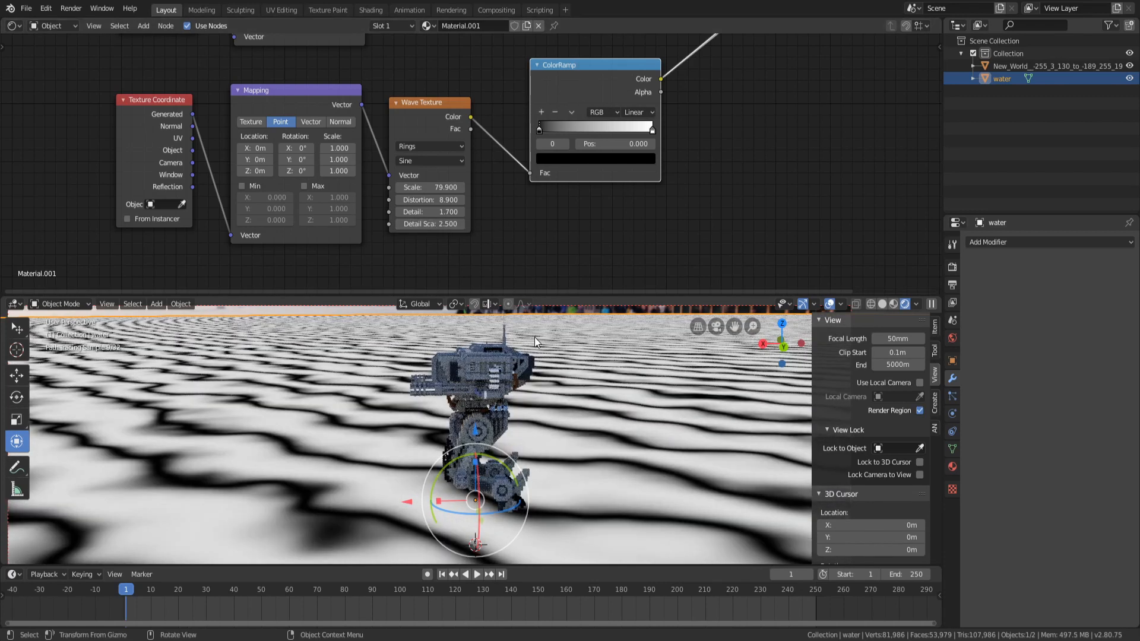
Set the Wave Texture detail to 4.6, distortion to 7.5 and scale to 60.5
{"action": "scroll", "coordinate": [444, 382], "scroll_direction": "down", "scroll_amount": 8}
{"action": "scroll", "coordinate": [447, 368], "scroll_direction": "up", "scroll_amount": 4}
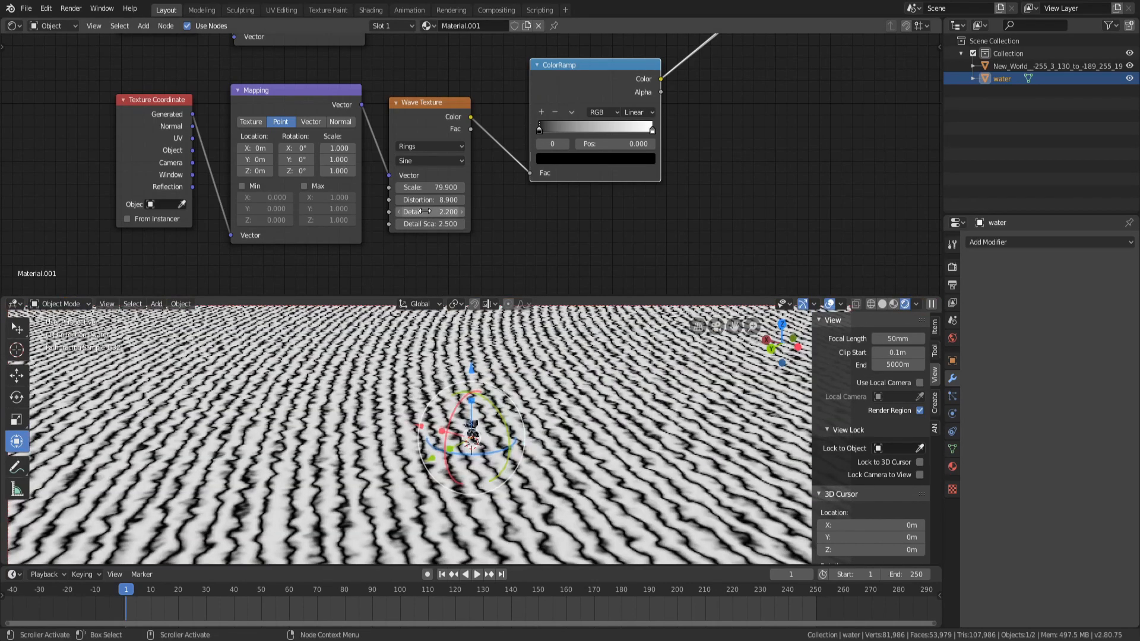
{"action": "scroll", "coordinate": [500, 534], "scroll_direction": "up", "scroll_amount": 4}
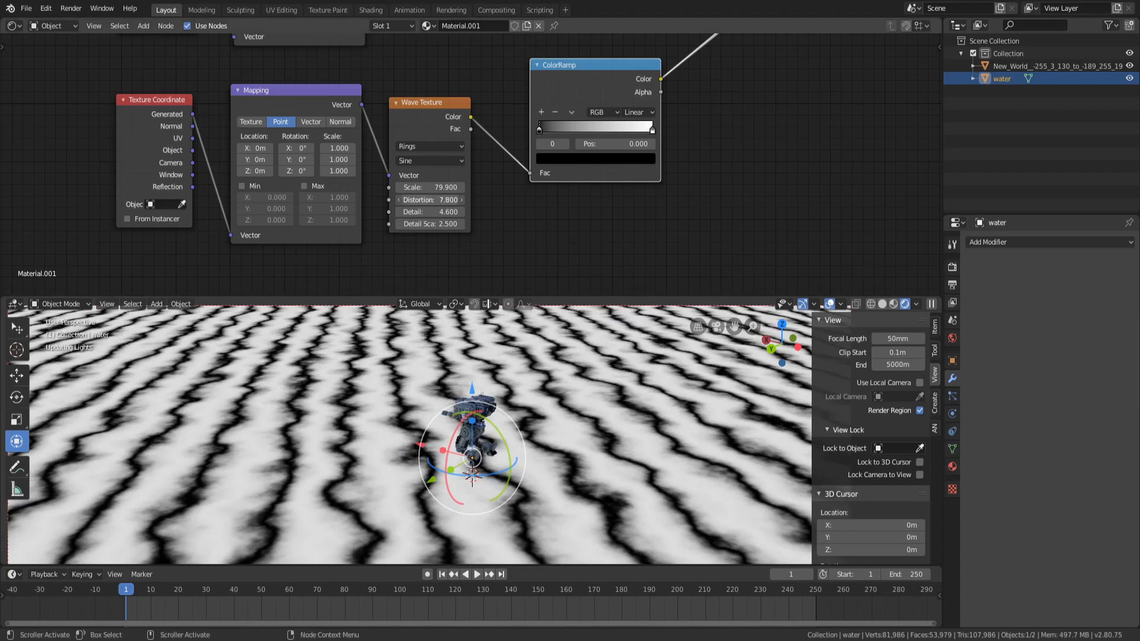
{"action": "left_click_drag", "start_coordinate": [435, 200], "coordinate": [440, 200]}
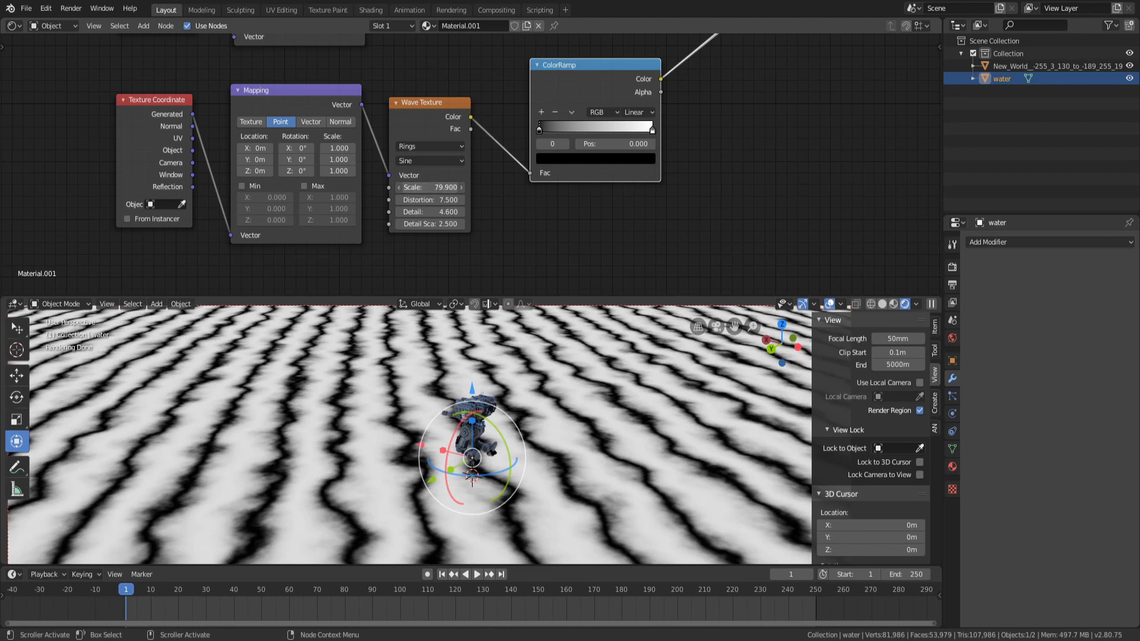
{"action": "left_click_drag", "start_coordinate": [433, 188], "coordinate": [451, 188]}
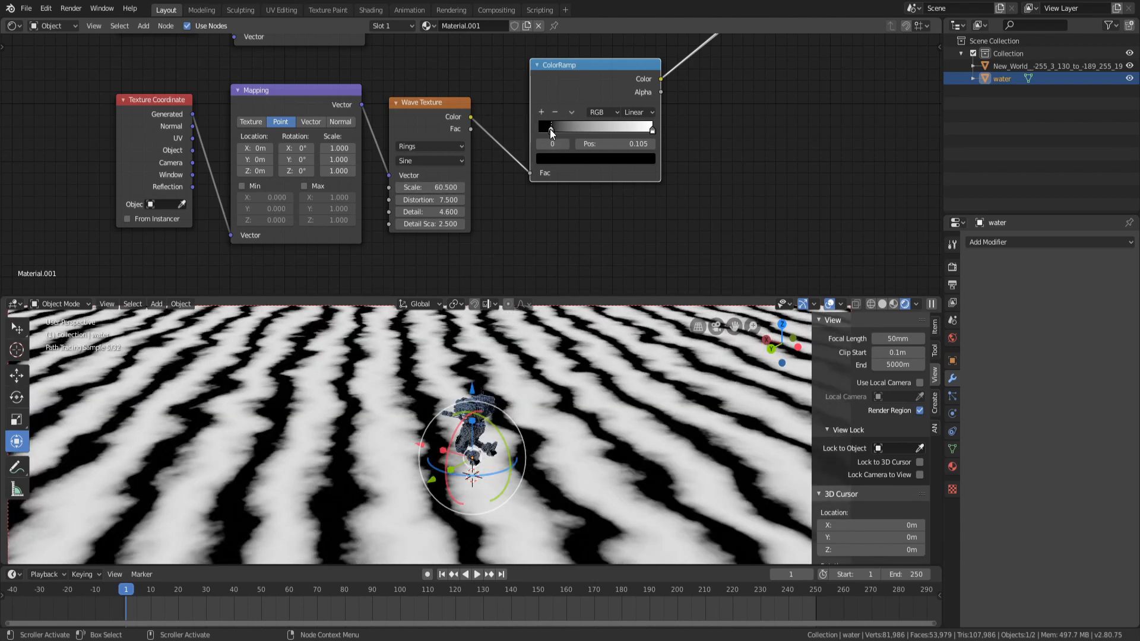
Move the wave ColorRamp's black stop slightly right and set its interpolation to B-Spline
{"action": "left_click_drag", "start_coordinate": [543, 129], "coordinate": [545, 129]}
{"action": "left_click", "coordinate": [638, 112]}
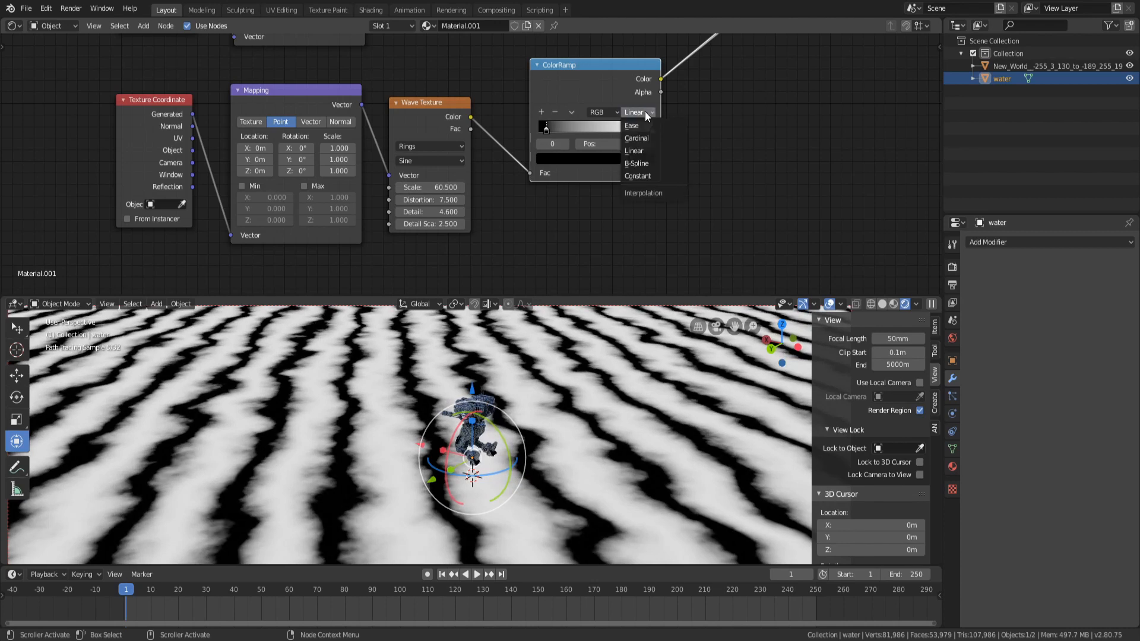
{"action": "left_click", "coordinate": [639, 165]}
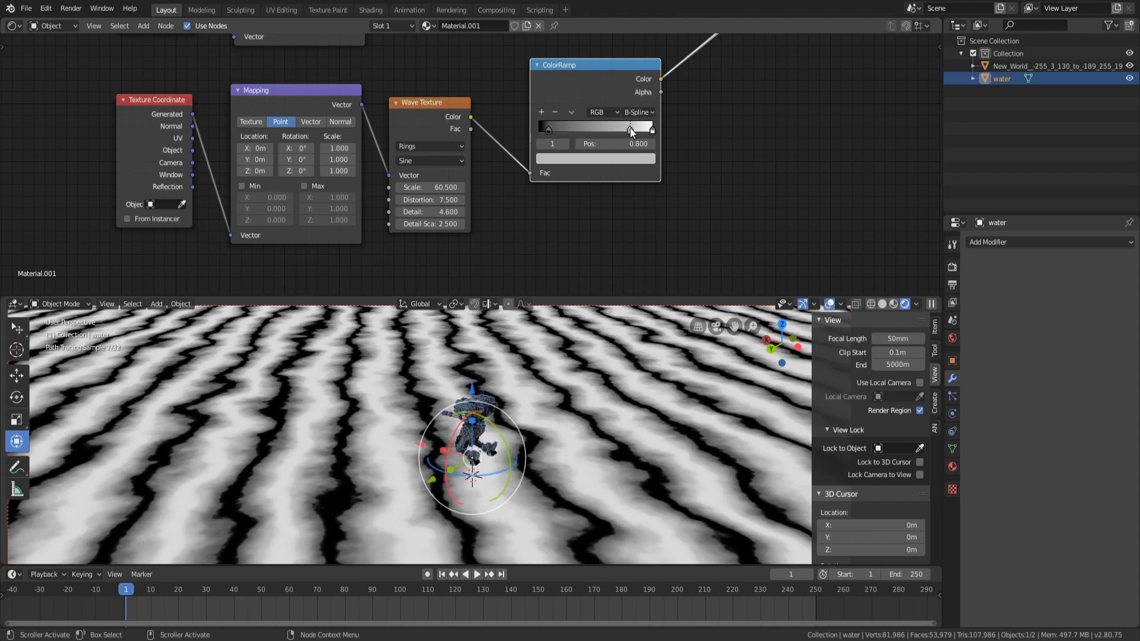
{"action": "left_click", "coordinate": [548, 130]}
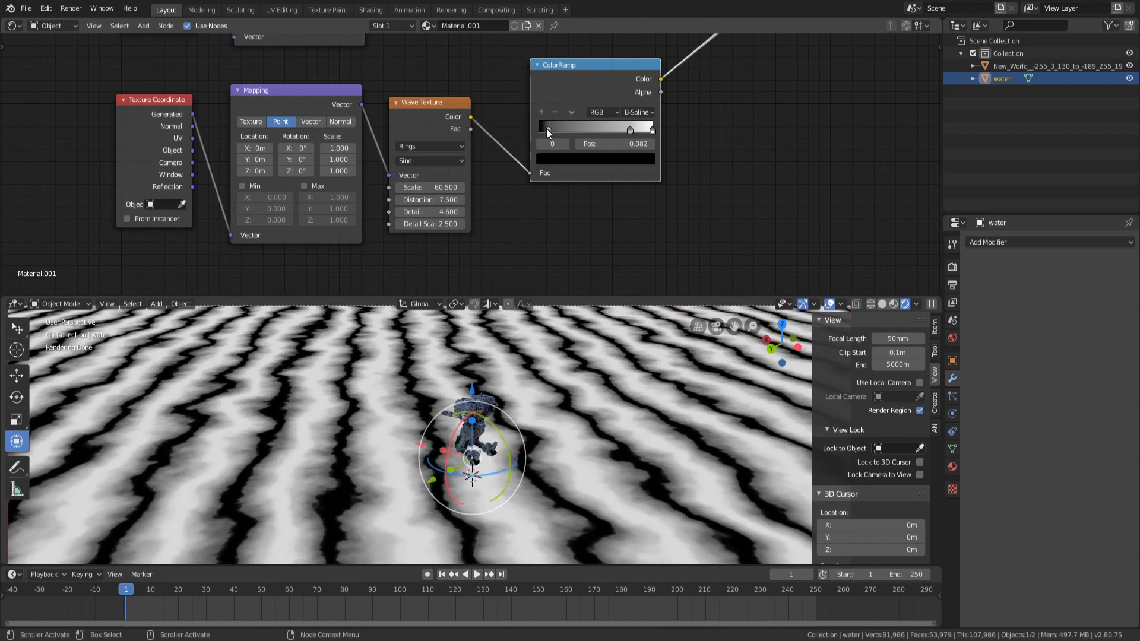
Add a new stop to the wave ColorRamp at position 0.584
{"action": "left_click", "coordinate": [541, 112]}
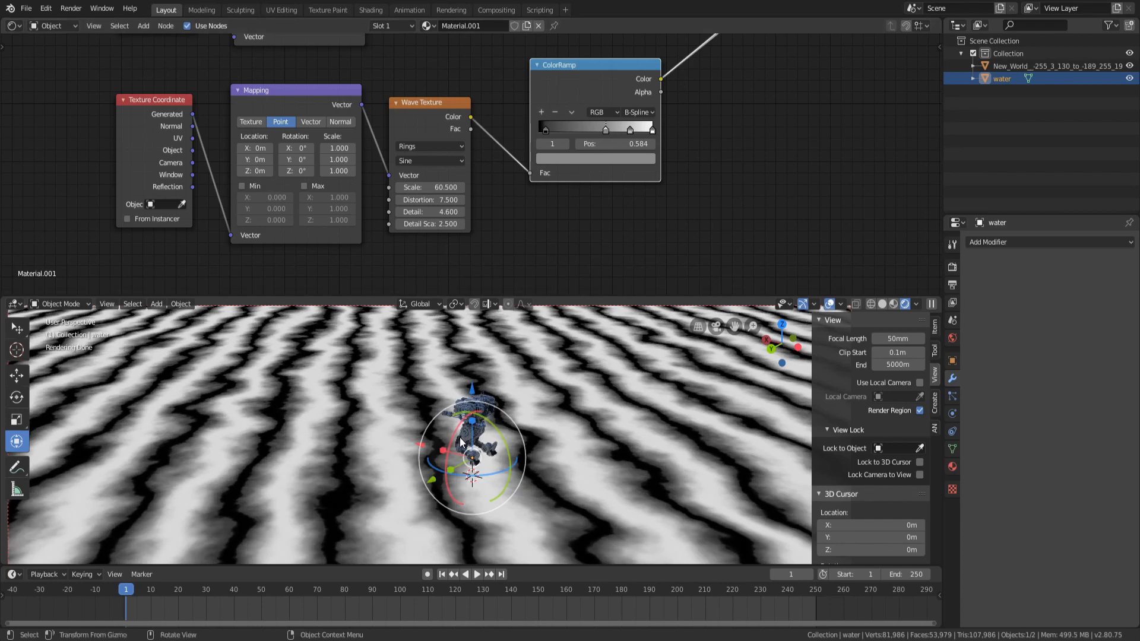
{"action": "scroll", "coordinate": [477, 496], "scroll_direction": "down", "scroll_amount": 2}
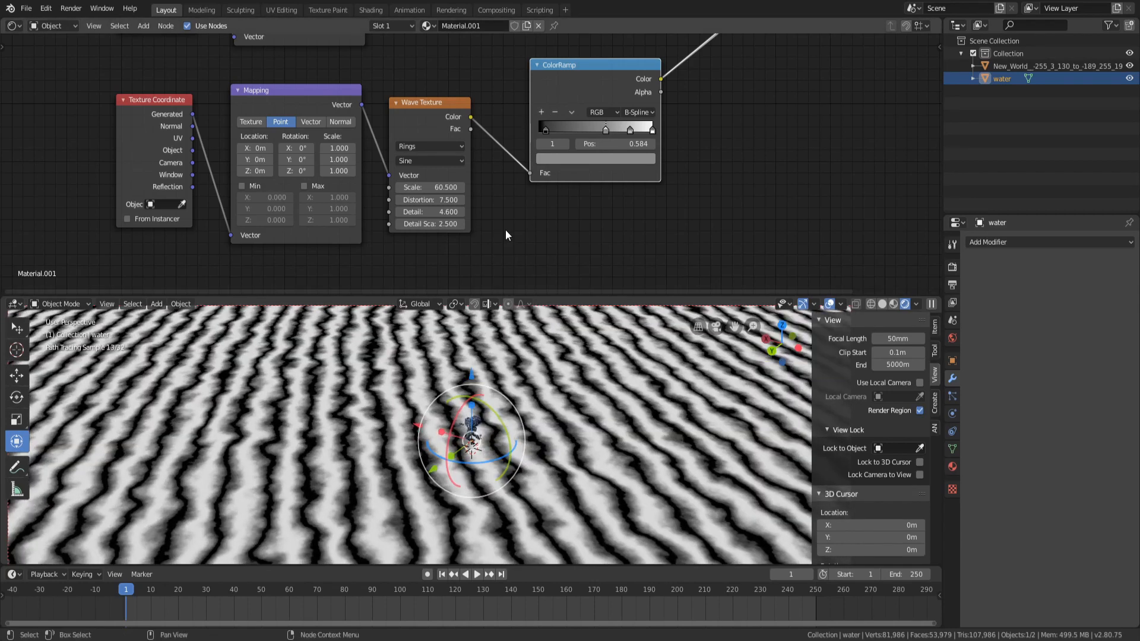
{"action": "middle_click_drag", "start_coordinate": [509, 241], "coordinate": [467, 265]}
{"action": "scroll", "coordinate": [467, 265], "scroll_direction": "down", "scroll_amount": 5}
{"action": "left_click", "coordinate": [430, 63], "text": "ctrl+shift"}
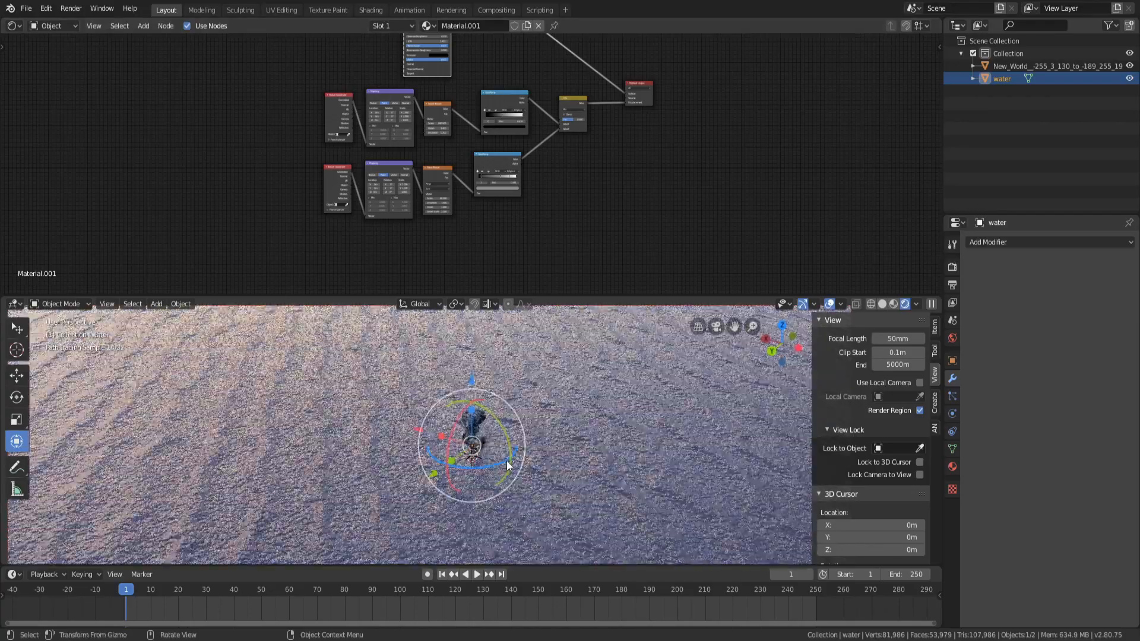
Set the Wave Texture scale to 11.9 and its Mapping Z location to 0.3 m
{"action": "scroll", "coordinate": [528, 436], "scroll_direction": "down", "scroll_amount": 6}
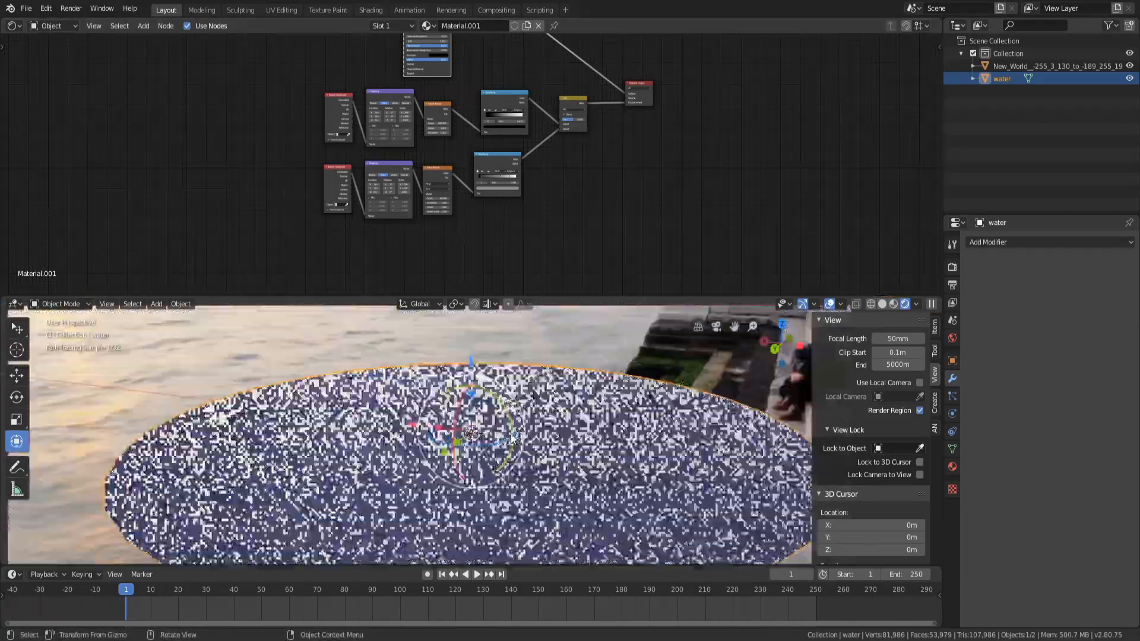
{"action": "scroll", "coordinate": [482, 163], "scroll_direction": "up", "scroll_amount": 10}
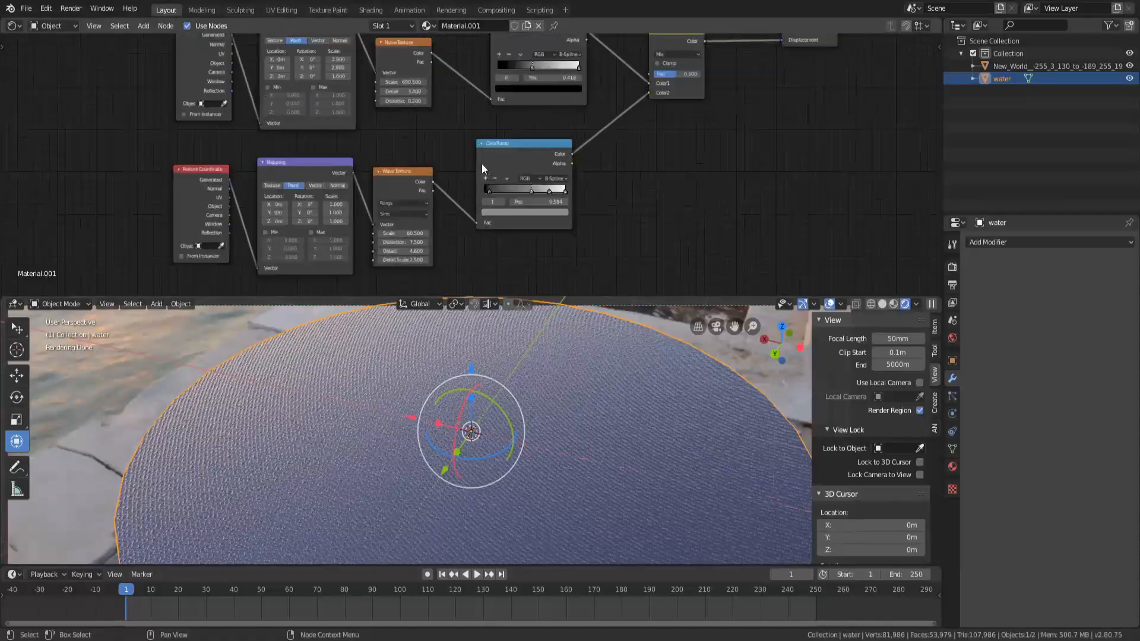
{"action": "left_click_drag", "start_coordinate": [386, 246], "coordinate": [315, 245]}
{"action": "mouse_move", "coordinate": [391, 246]}
{"action": "left_mouse_down"}
{"action": "mouse_move", "coordinate": [406, 245]}
{"action": "mouse_move", "coordinate": [362, 245]}
{"action": "left_mouse_up"}
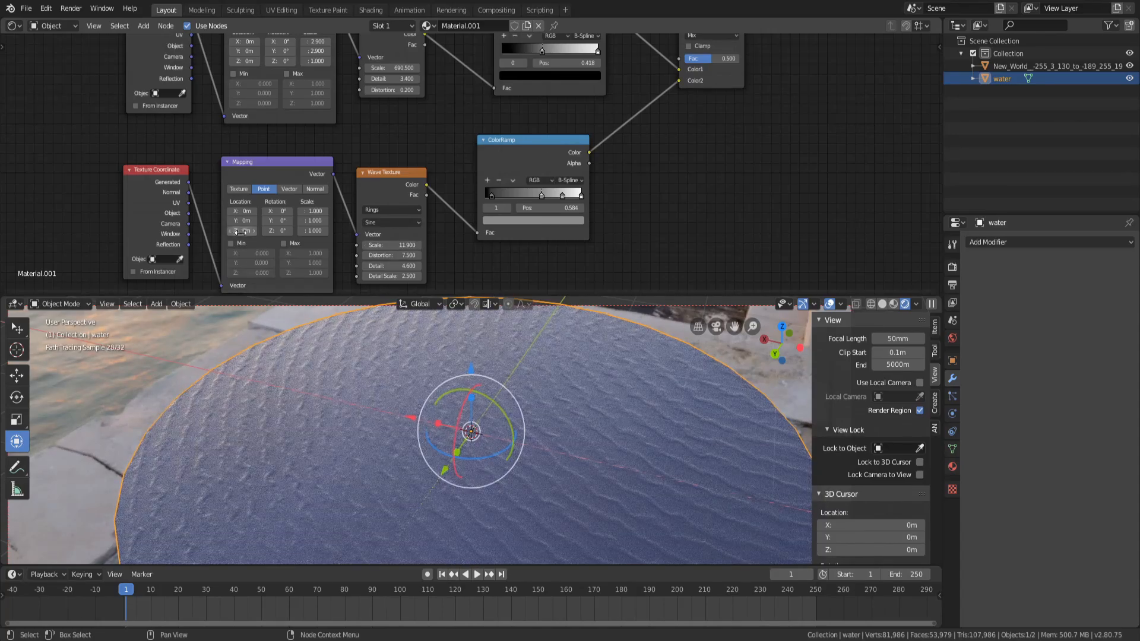
{"action": "left_click_drag", "start_coordinate": [242, 230], "coordinate": [261, 230]}
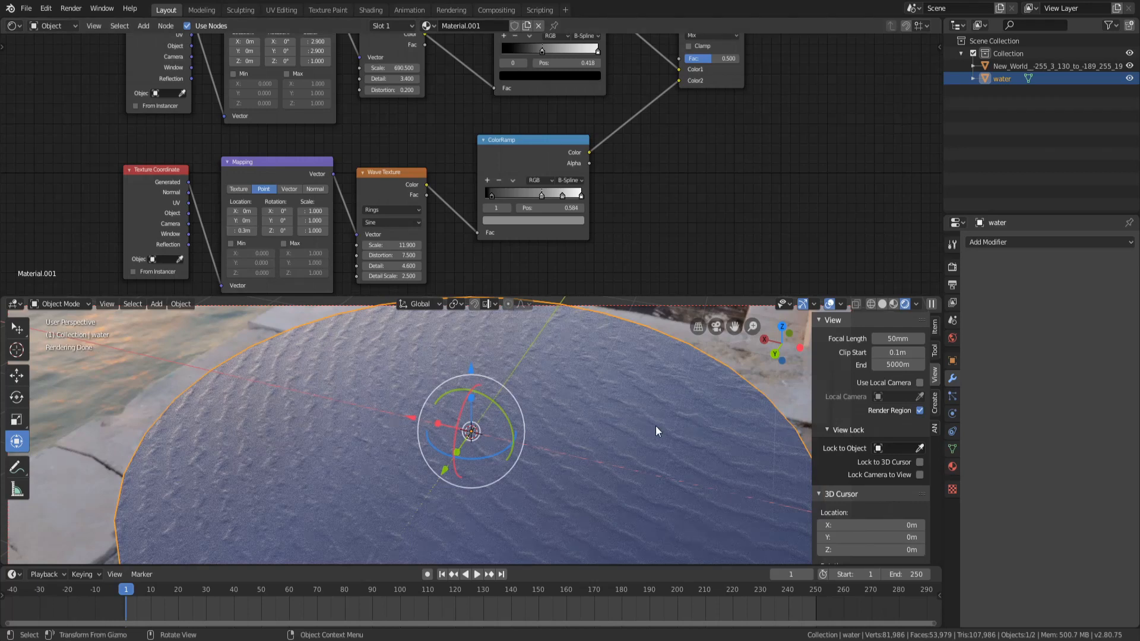
Preview the wave ColorRamp's output on the water surface and set its Mapping Z location to -0.6 m
{"action": "scroll", "coordinate": [695, 424], "scroll_direction": "down", "scroll_amount": 5}
{"action": "middle_click_drag", "start_coordinate": [504, 438], "coordinate": [460, 481]}
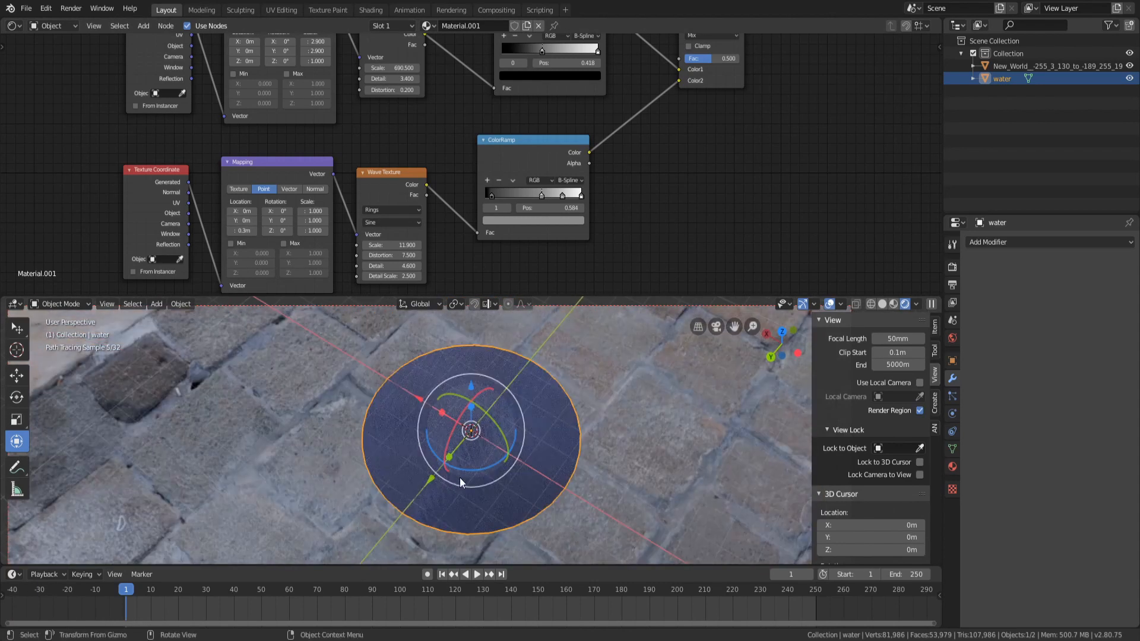
{"action": "left_click", "coordinate": [515, 148], "text": "ctrl+shift"}
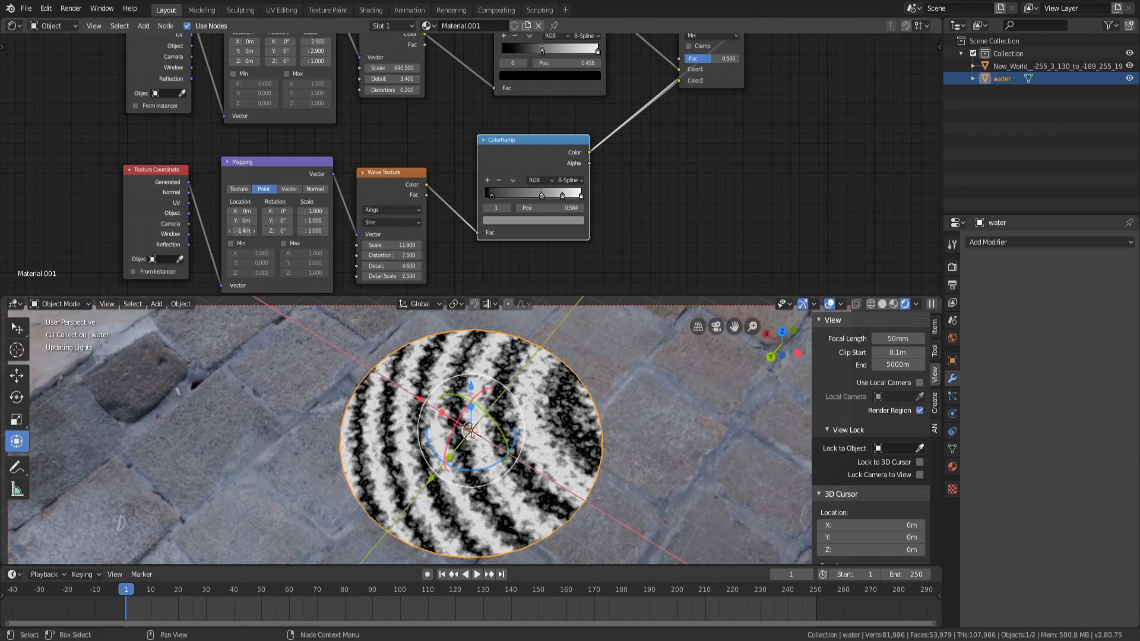
{"action": "left_click_drag", "start_coordinate": [241, 231], "coordinate": [256, 230]}
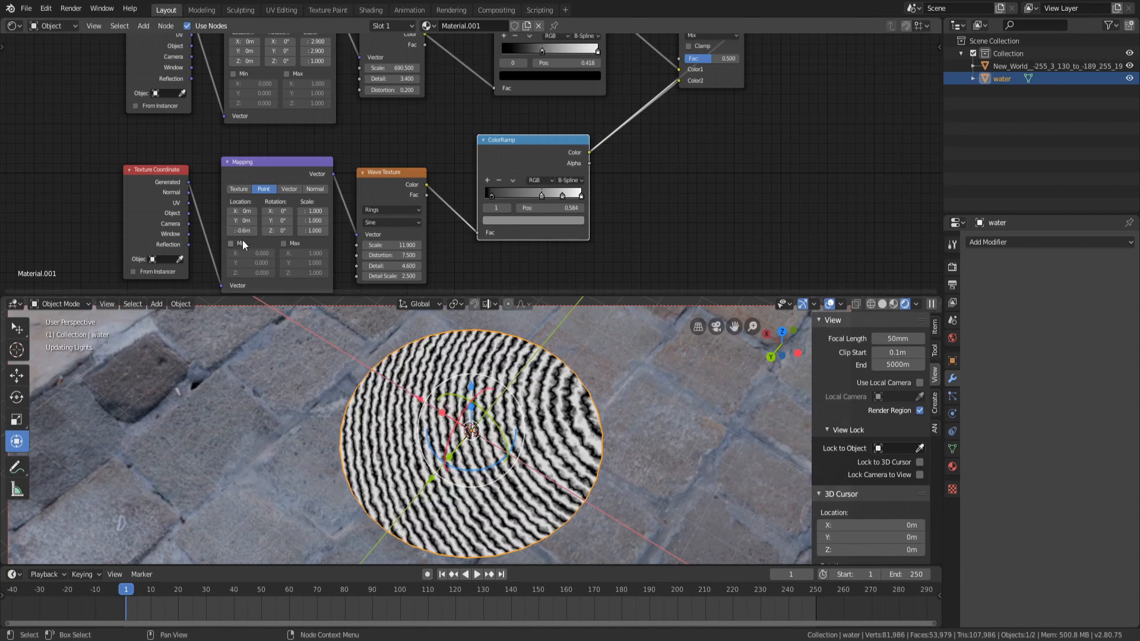
{"action": "left_click", "coordinate": [241, 231]}
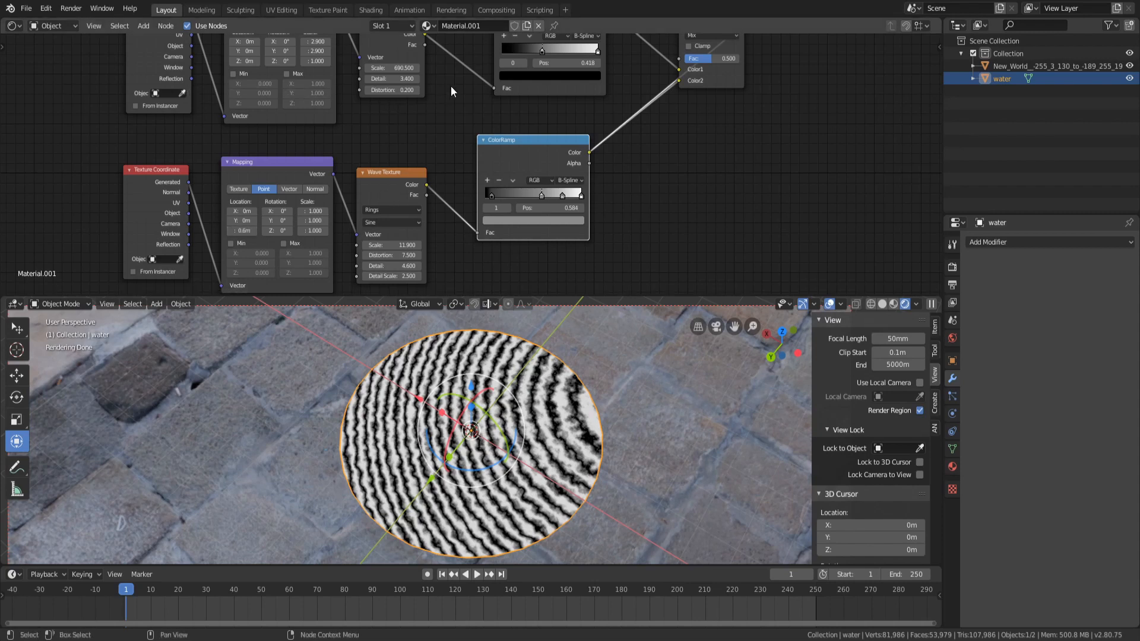
Examine the full water material on the surface and around the robot from several viewpoints
{"action": "scroll", "coordinate": [447, 89], "scroll_direction": "down", "scroll_amount": 2}
{"action": "middle_click_drag", "start_coordinate": [451, 88], "coordinate": [459, 162]}
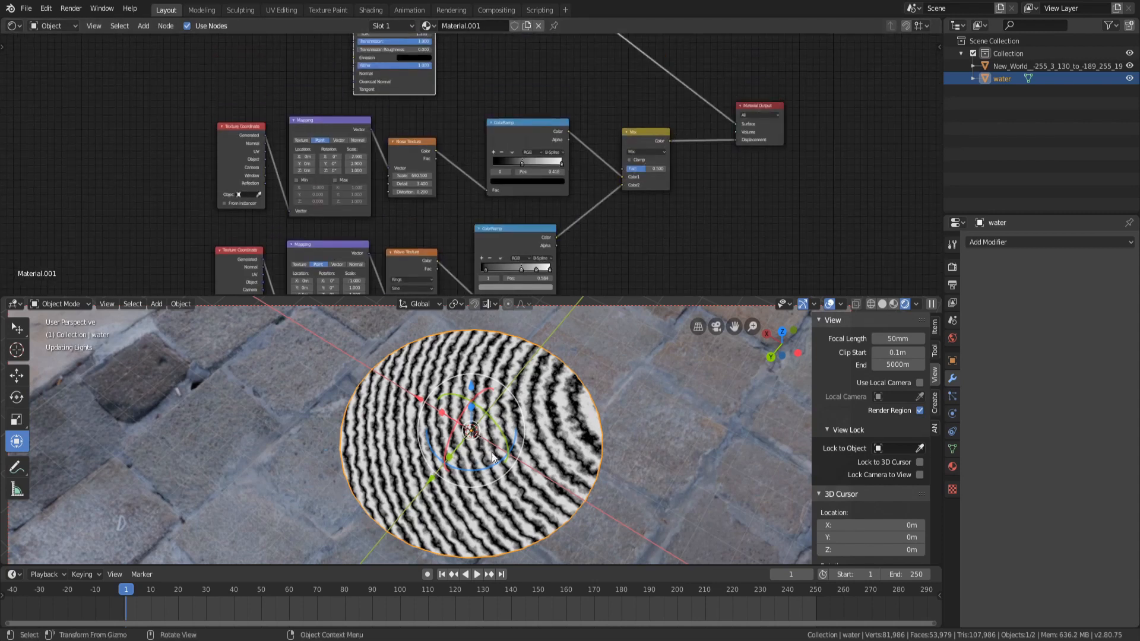
{"action": "scroll", "coordinate": [502, 450], "scroll_direction": "up", "scroll_amount": 5}
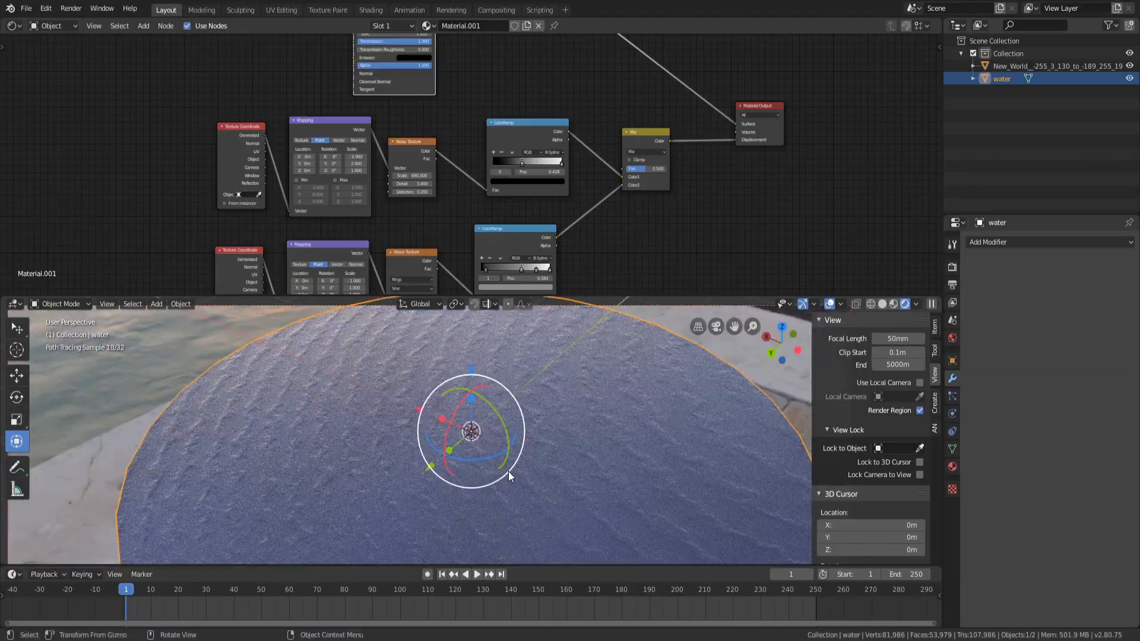
{"action": "scroll", "coordinate": [430, 487], "scroll_direction": "up", "scroll_amount": 15}
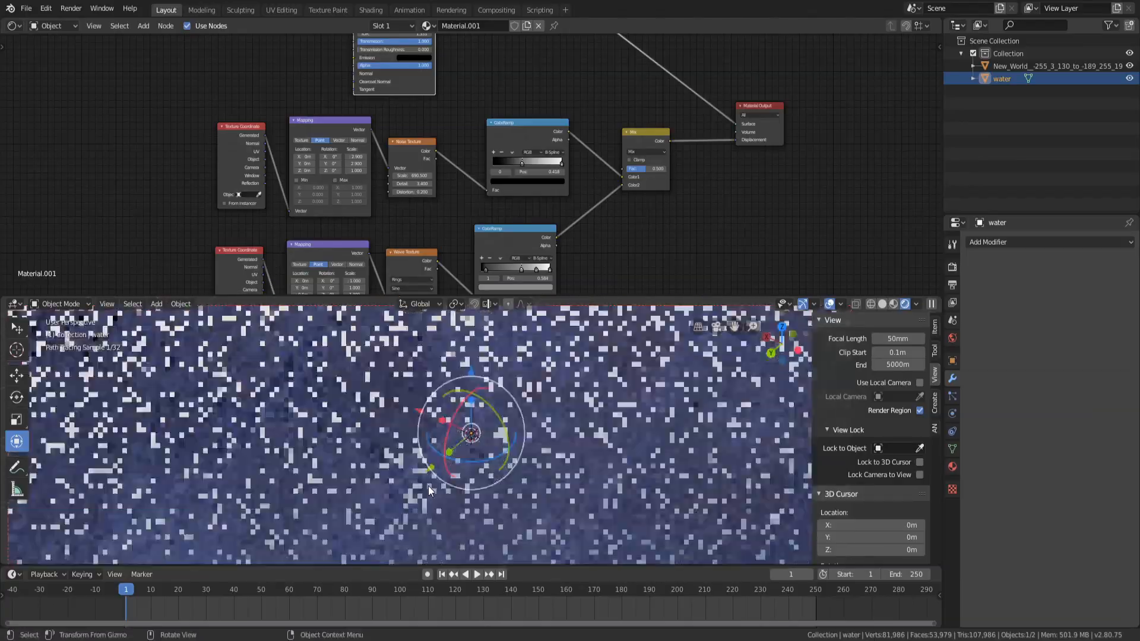
{"action": "mouse_move", "coordinate": [471, 461]}
{"action": "middle_mouse_down"}
{"action": "mouse_move", "coordinate": [509, 435]}
{"action": "mouse_move", "coordinate": [456, 463]}
{"action": "middle_mouse_up"}
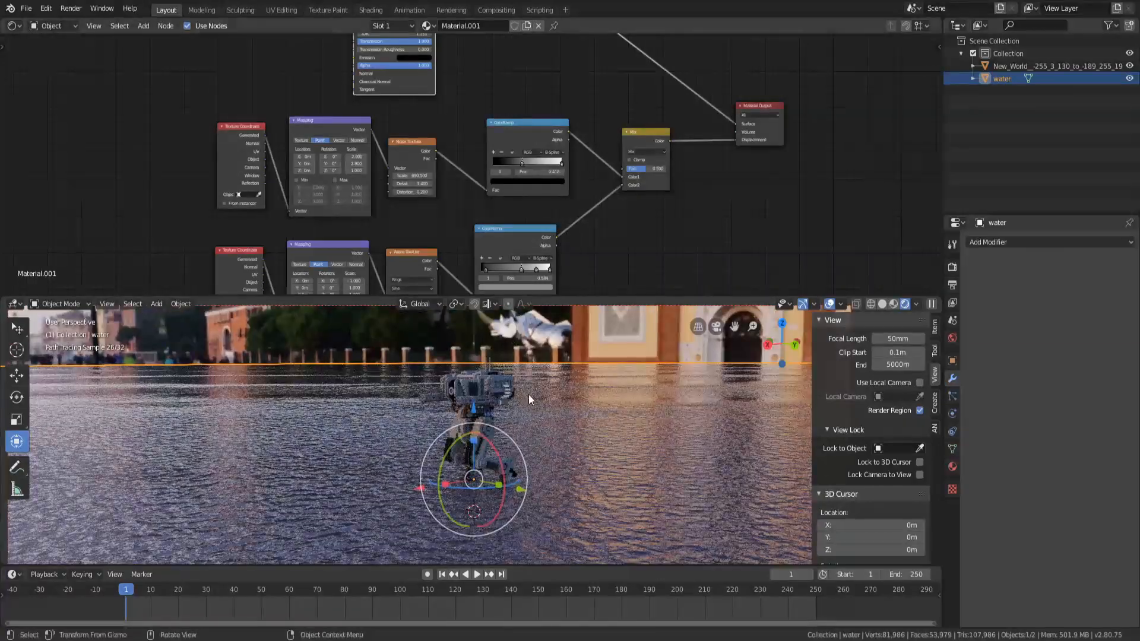
{"action": "middle_click_drag", "start_coordinate": [530, 392], "coordinate": [572, 433]}
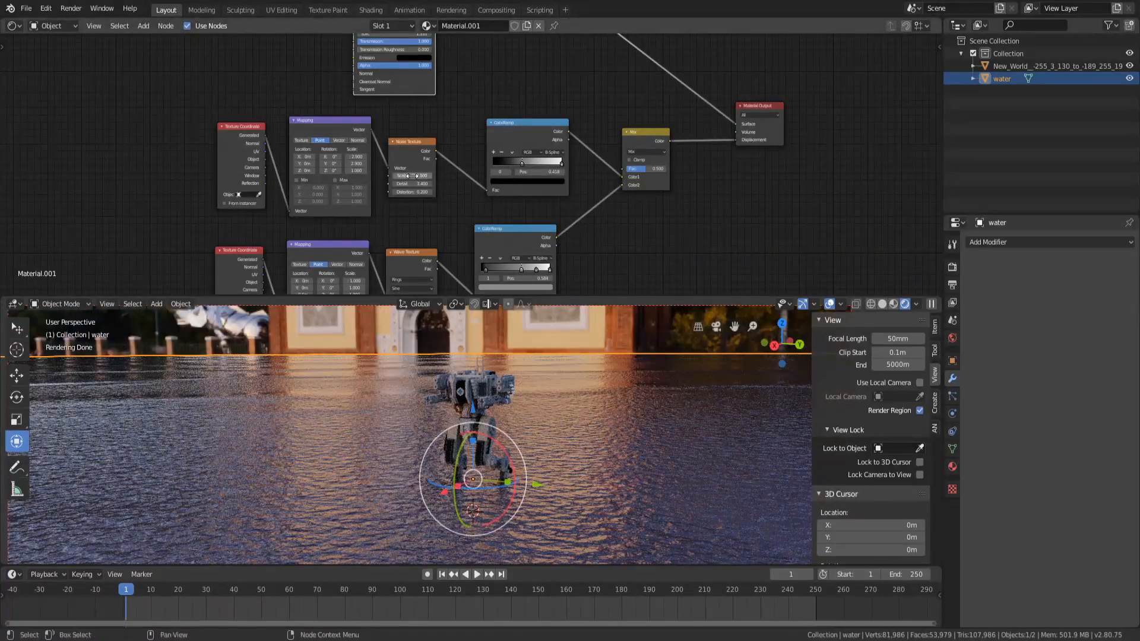
Set the Wave Texture scale to 17.1
{"action": "middle_click_drag", "start_coordinate": [430, 260], "coordinate": [399, 221]}
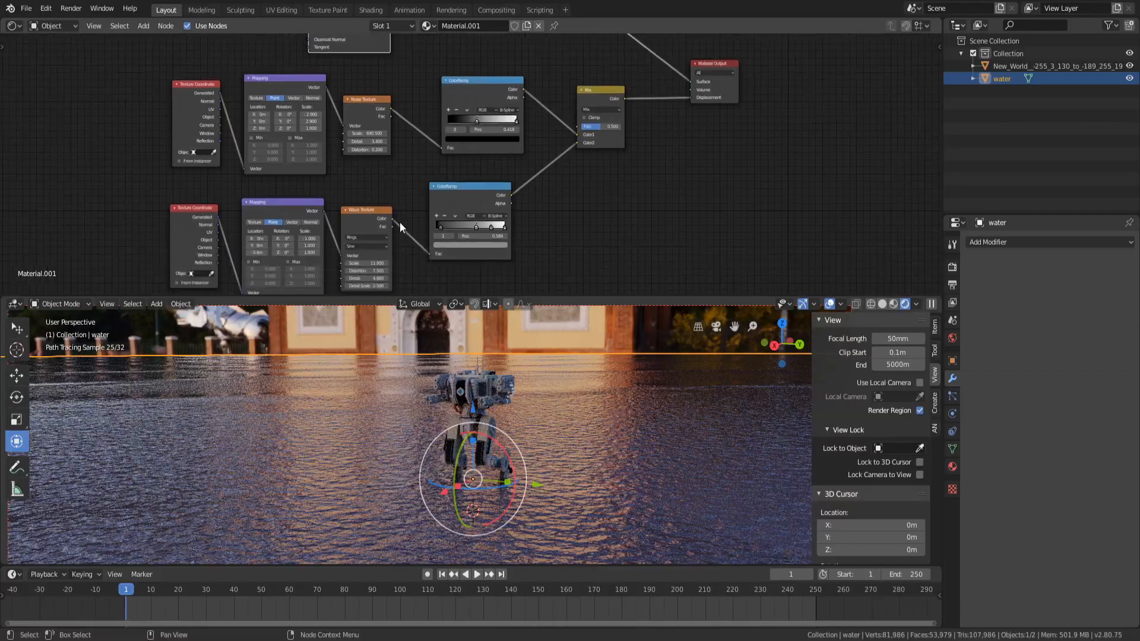
{"action": "left_click_drag", "start_coordinate": [365, 264], "coordinate": [428, 264]}
{"action": "middle_click_drag", "start_coordinate": [637, 422], "coordinate": [526, 416]}
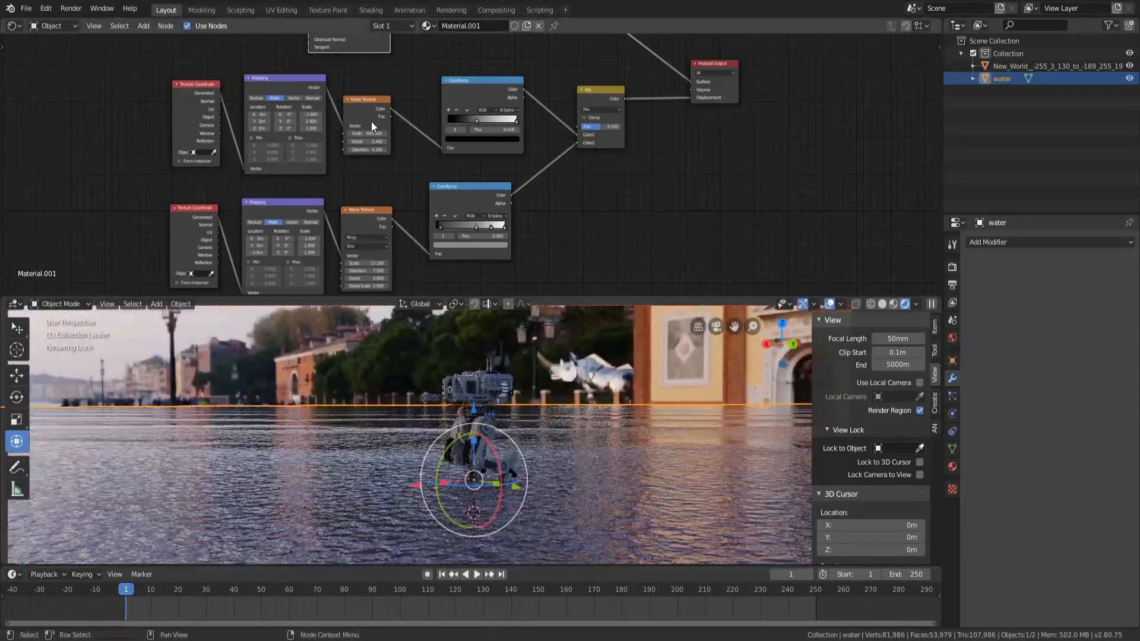
Set the Noise Texture scale to 394.6
{"action": "scroll", "coordinate": [377, 142], "scroll_direction": "up", "scroll_amount": 2}
{"action": "mouse_move", "coordinate": [308, 122]}
{"action": "left_mouse_down"}
{"action": "mouse_move", "coordinate": [282, 123]}
{"action": "mouse_move", "coordinate": [319, 123]}
{"action": "mouse_move", "coordinate": [294, 122]}
{"action": "left_mouse_up"}
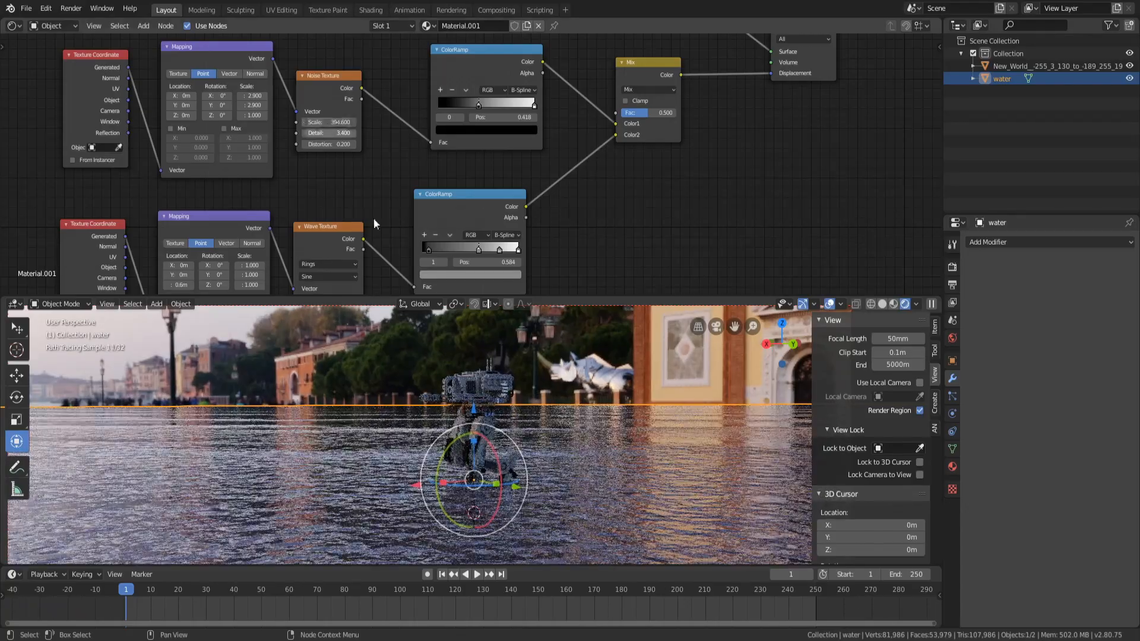
{"action": "scroll", "coordinate": [529, 484], "scroll_direction": "down", "scroll_amount": 6}
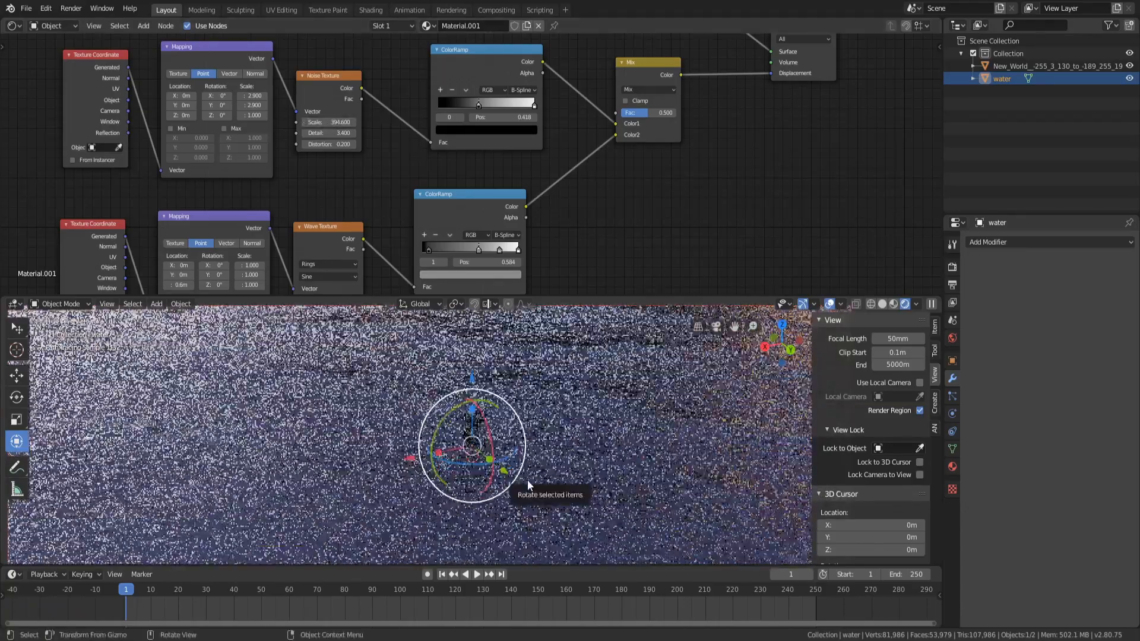
{"action": "scroll", "coordinate": [509, 548], "scroll_direction": "down", "scroll_amount": 2}
{"action": "scroll", "coordinate": [496, 490], "scroll_direction": "down", "scroll_amount": 2}
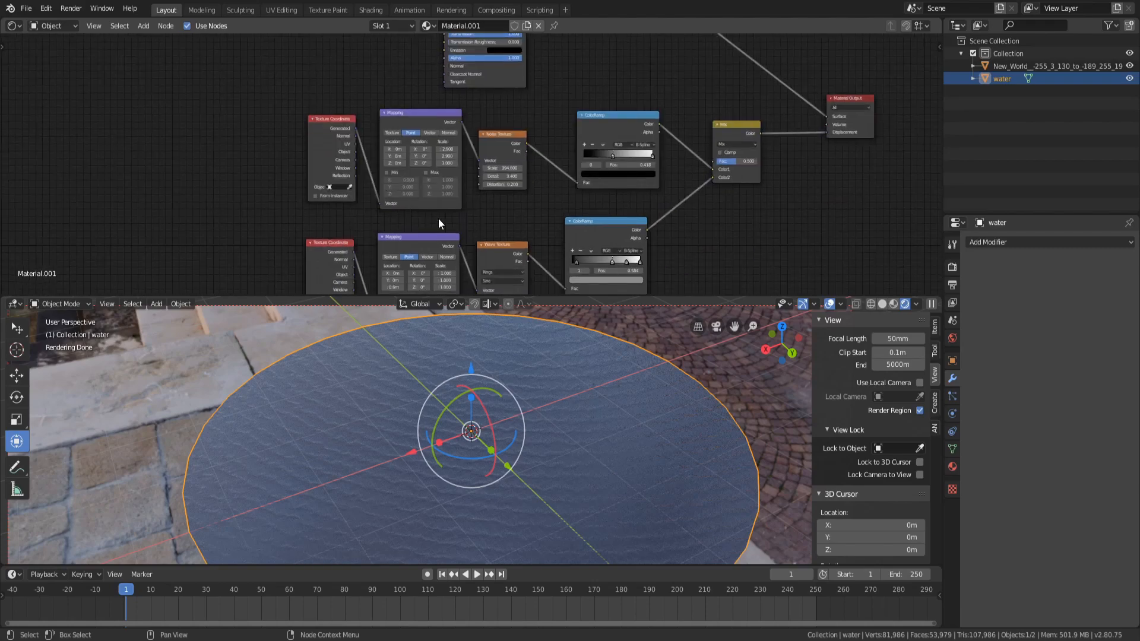
Rotate the wave Mapping to 507° on Y and 230° on Z
{"action": "middle_click_drag", "start_coordinate": [438, 218], "coordinate": [464, 132]}
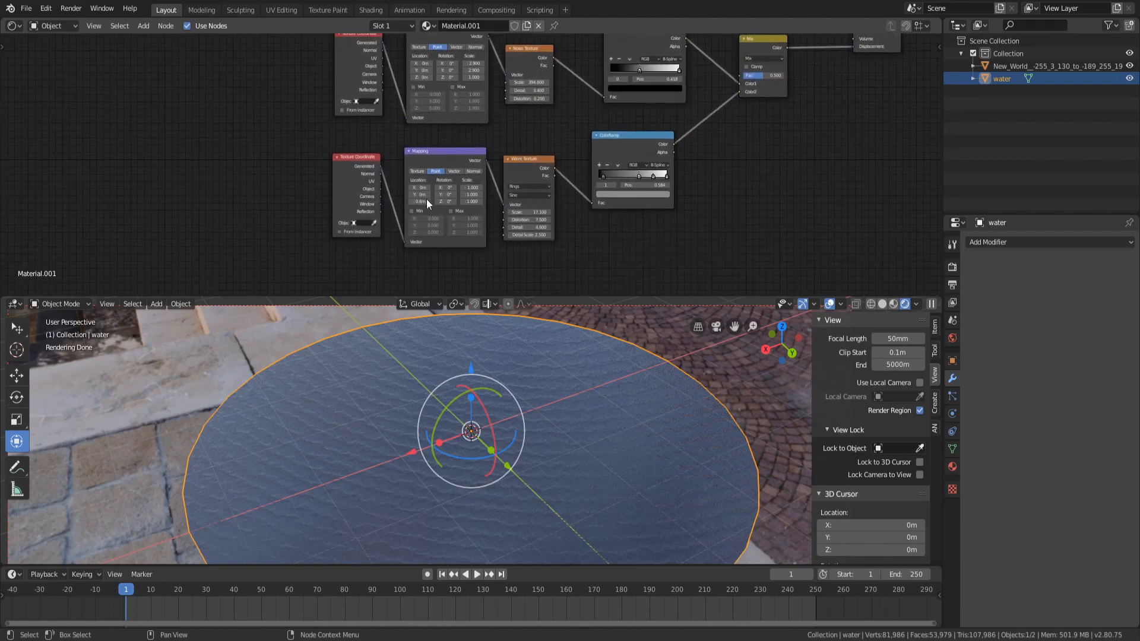
{"action": "scroll", "coordinate": [459, 198], "scroll_direction": "up", "scroll_amount": 6}
{"action": "left_click_drag", "start_coordinate": [434, 224], "coordinate": [505, 224]}
{"action": "left_click_drag", "start_coordinate": [430, 213], "coordinate": [230, 212]}
{"action": "mouse_move", "coordinate": [570, 487]}
{"action": "middle_mouse_down"}
{"action": "mouse_move", "coordinate": [580, 498]}
{"action": "mouse_move", "coordinate": [445, 491]}
{"action": "mouse_move", "coordinate": [449, 444]}
{"action": "middle_mouse_up"}
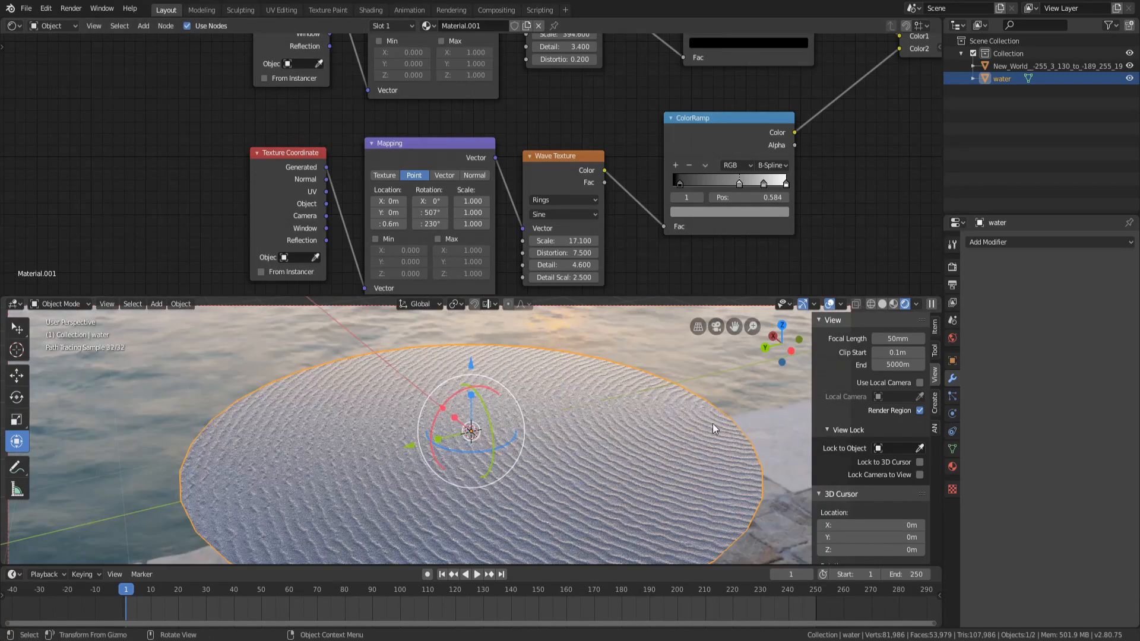
Duplicate the wave texture node chain below the original and adjust the copy's Mapping Y rotation
{"action": "middle_click_drag", "start_coordinate": [605, 131], "coordinate": [547, 133]}
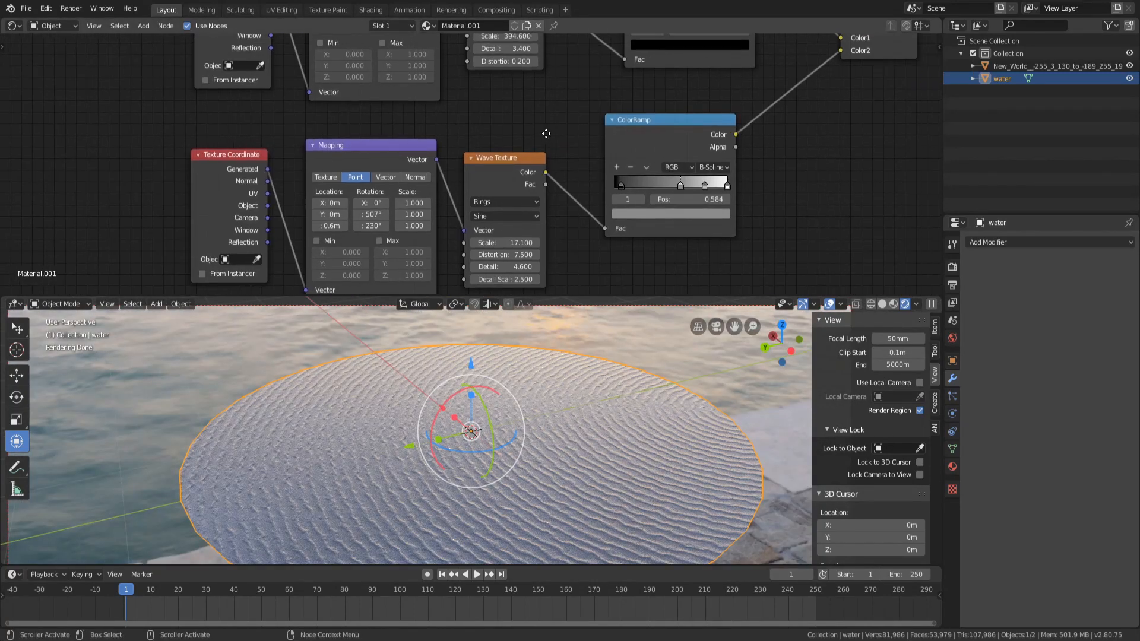
{"action": "scroll", "coordinate": [408, 173], "scroll_direction": "down", "scroll_amount": 10}
{"action": "key", "text": "b"}
{"action": "left_click_drag", "start_coordinate": [358, 179], "coordinate": [596, 180]}
{"action": "key", "text": "shift+d"}
{"action": "left_click", "coordinate": [601, 259]}
{"action": "middle_click_drag", "start_coordinate": [453, 259], "coordinate": [463, 170]}
{"action": "scroll", "coordinate": [463, 170], "scroll_direction": "up", "scroll_amount": 9}
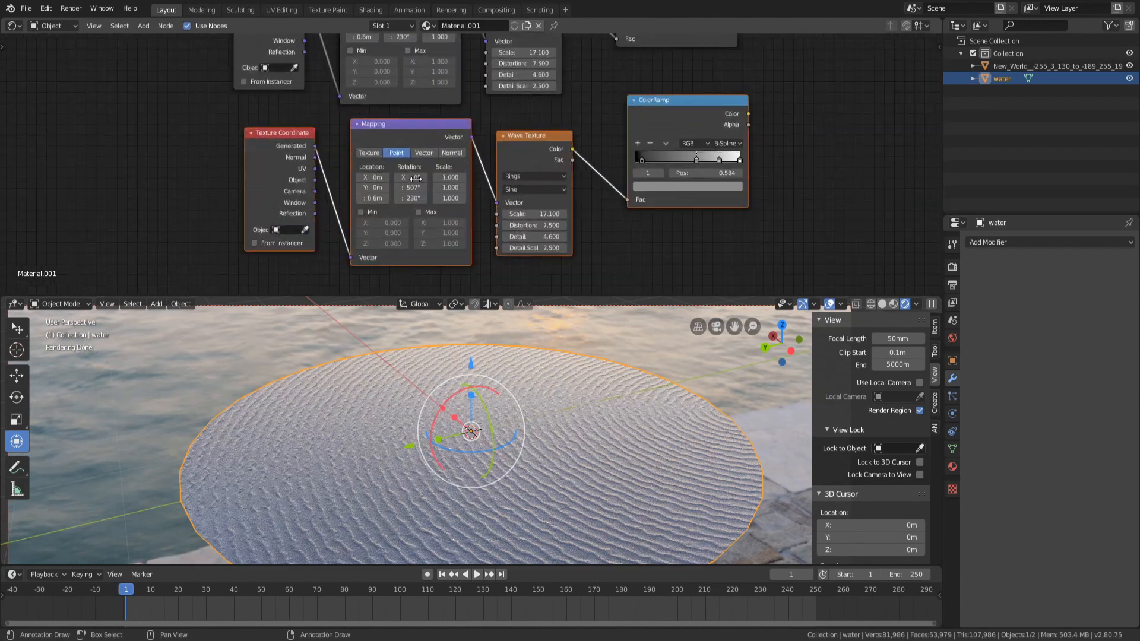
{"action": "left_click_drag", "start_coordinate": [414, 189], "coordinate": [428, 188]}
{"action": "middle_click_drag", "start_coordinate": [703, 87], "coordinate": [222, 263]}
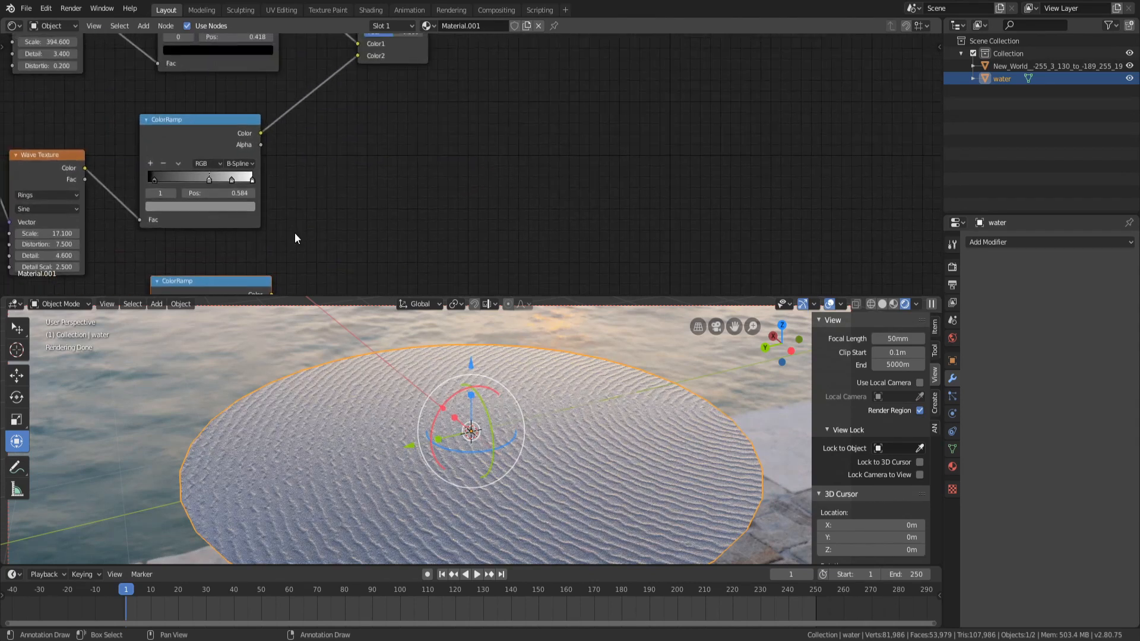
Duplicate the Mix node and wire it to blend the first mix with the new wave ColorRamp into displacement
{"action": "scroll", "coordinate": [332, 202], "scroll_direction": "down", "scroll_amount": 9}
{"action": "left_click", "coordinate": [431, 82]}
{"action": "key", "text": "shift+d"}
{"action": "left_click", "coordinate": [509, 133]}
{"action": "left_click_drag", "start_coordinate": [379, 224], "coordinate": [497, 167]}
{"action": "left_click_drag", "start_coordinate": [452, 84], "coordinate": [626, 77]}
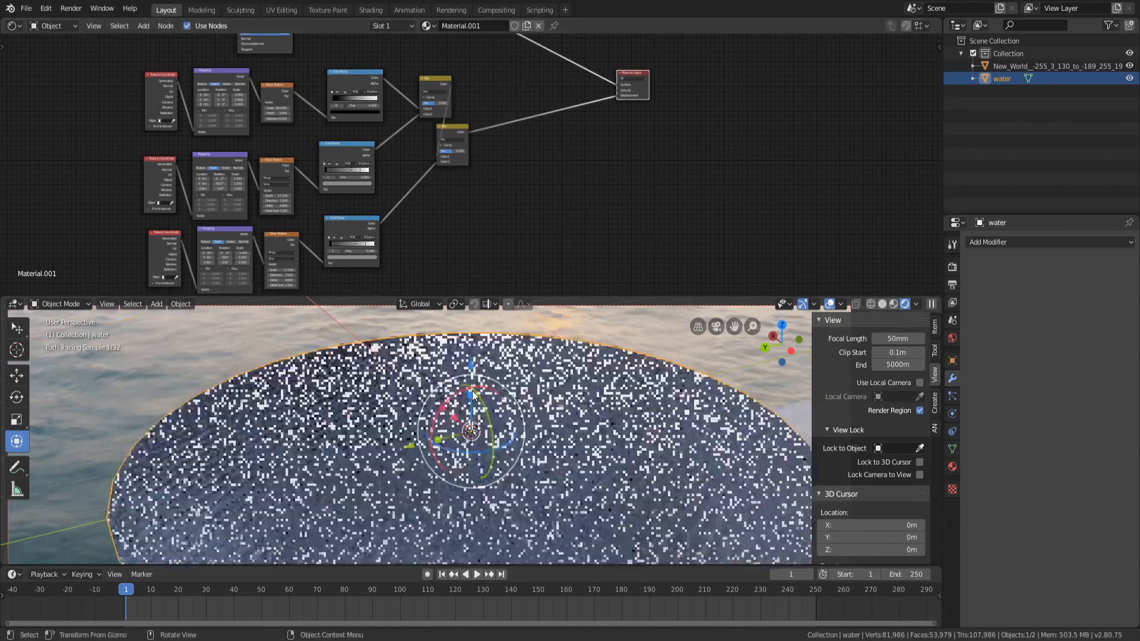
Rearrange the new Mix node beside the other nodes after checking the water's look
{"action": "scroll", "coordinate": [471, 433], "scroll_direction": "down", "scroll_amount": 7}
{"action": "middle_click_drag", "start_coordinate": [471, 432], "coordinate": [604, 397]}
{"action": "scroll", "coordinate": [533, 443], "scroll_direction": "up", "scroll_amount": 8}
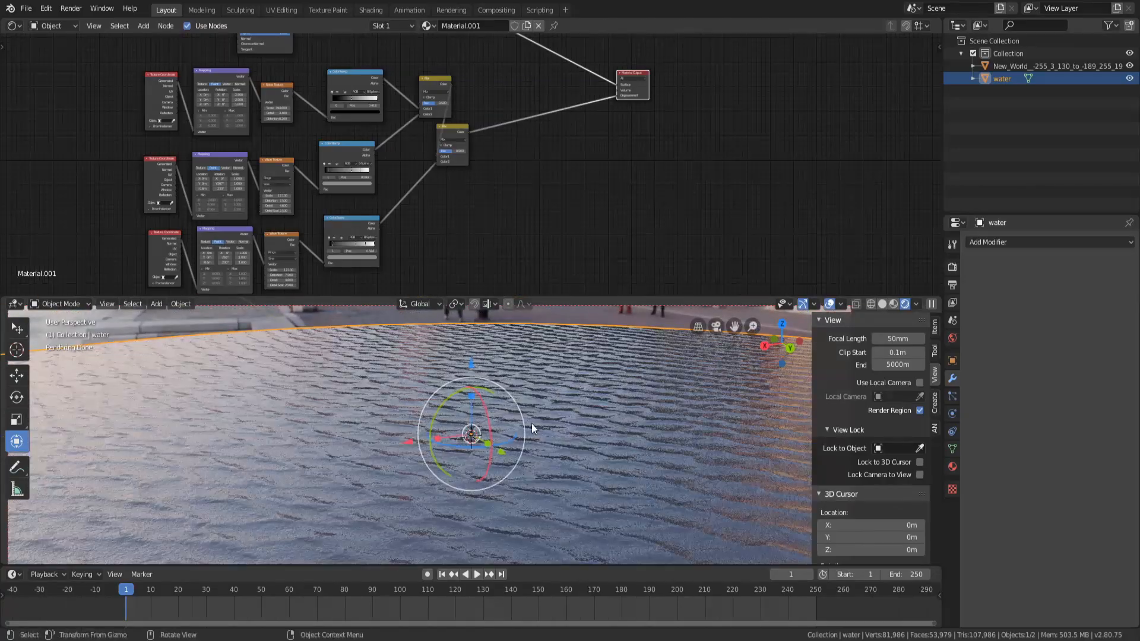
{"action": "middle_click_drag", "start_coordinate": [535, 429], "coordinate": [528, 422]}
{"action": "middle_click_drag", "start_coordinate": [445, 217], "coordinate": [452, 208]}
{"action": "left_click_drag", "start_coordinate": [474, 117], "coordinate": [547, 117]}
Add a Gradient Texture node and preview it on the water surface
{"action": "key", "text": "shift+a"}
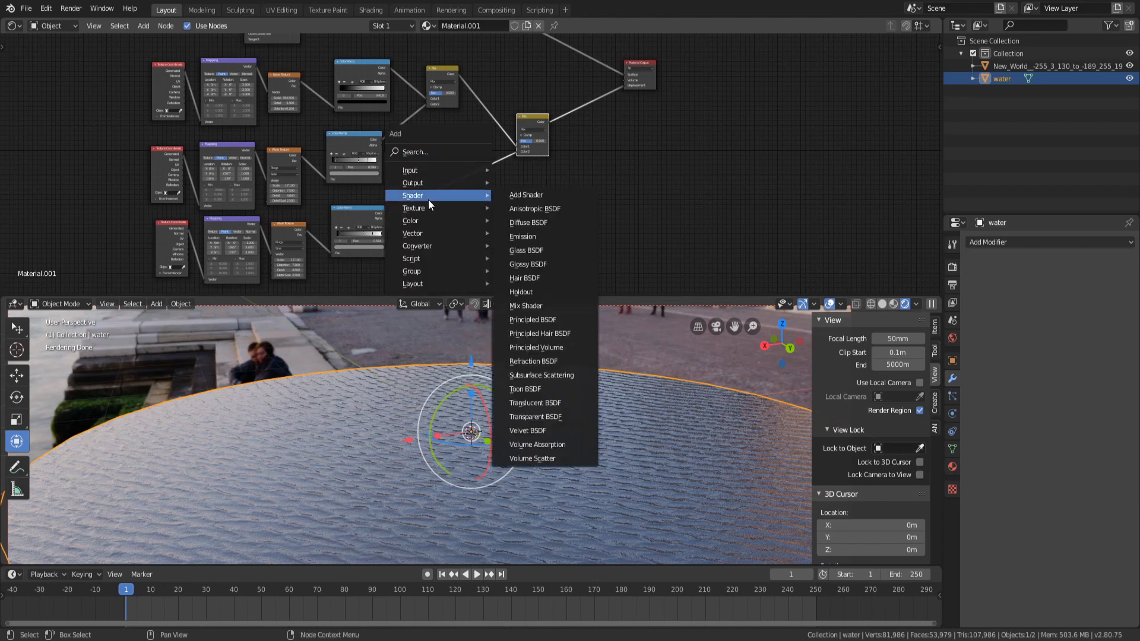
{"action": "mouse_move", "coordinate": [429, 209]}
{"action": "left_click", "coordinate": [547, 283]}
{"action": "left_click", "coordinate": [487, 212]}
{"action": "key", "text": "shift+a"}
{"action": "left_click", "coordinate": [593, 210]}
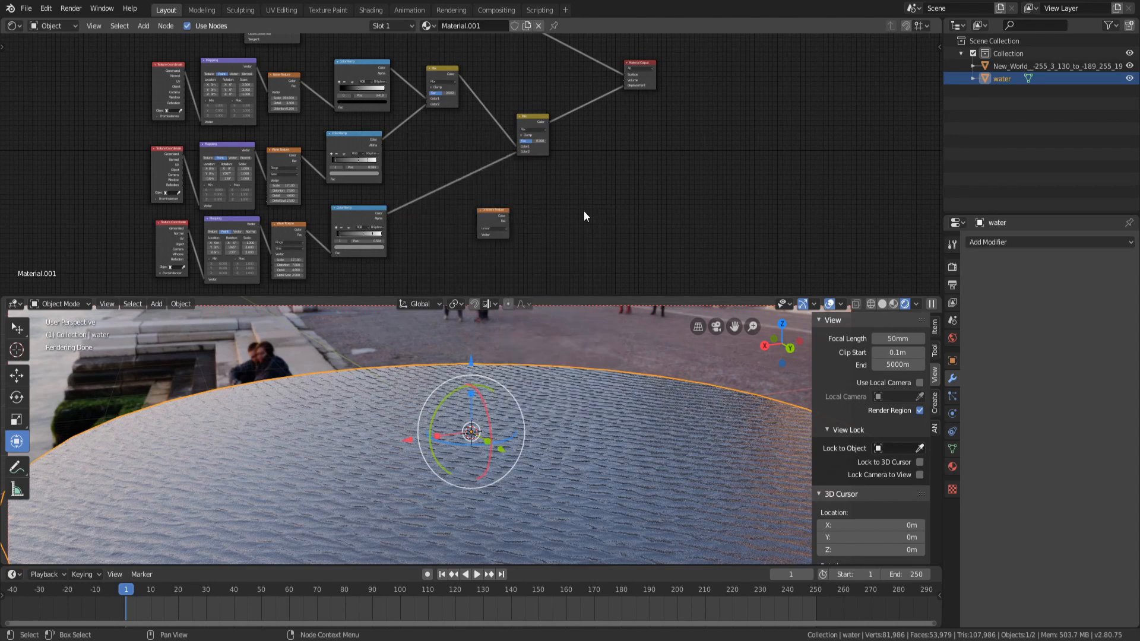
{"action": "left_click", "coordinate": [493, 220], "text": "ctrl+shift"}
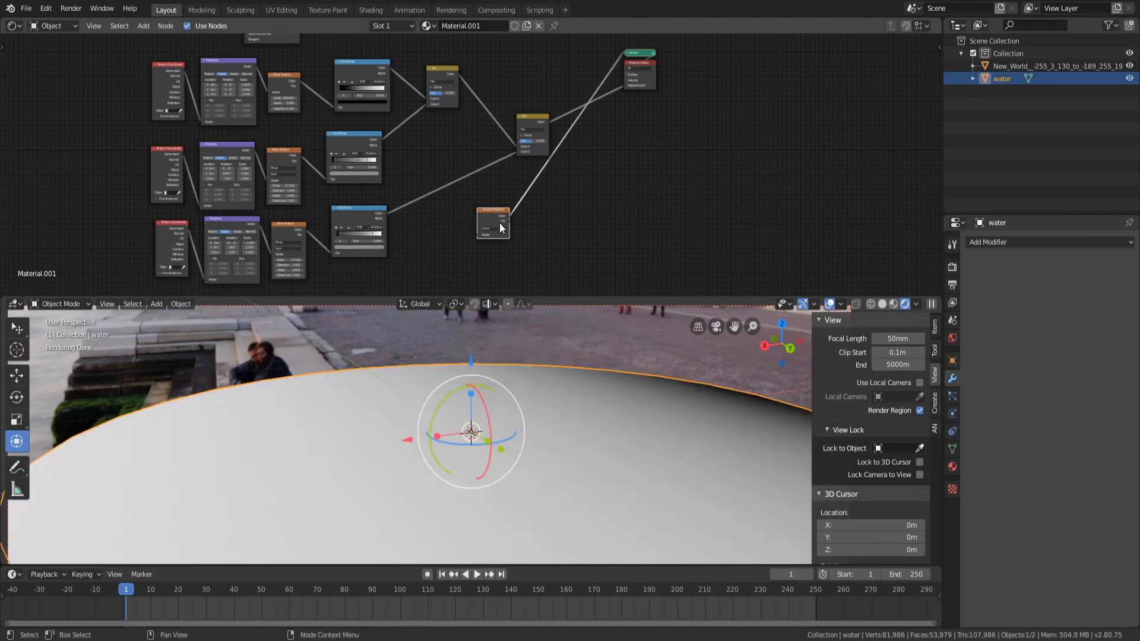
Attach Texture Coordinate and Mapping nodes to the Gradient Texture and place them beside it
{"action": "key", "text": "ctrl+t"}
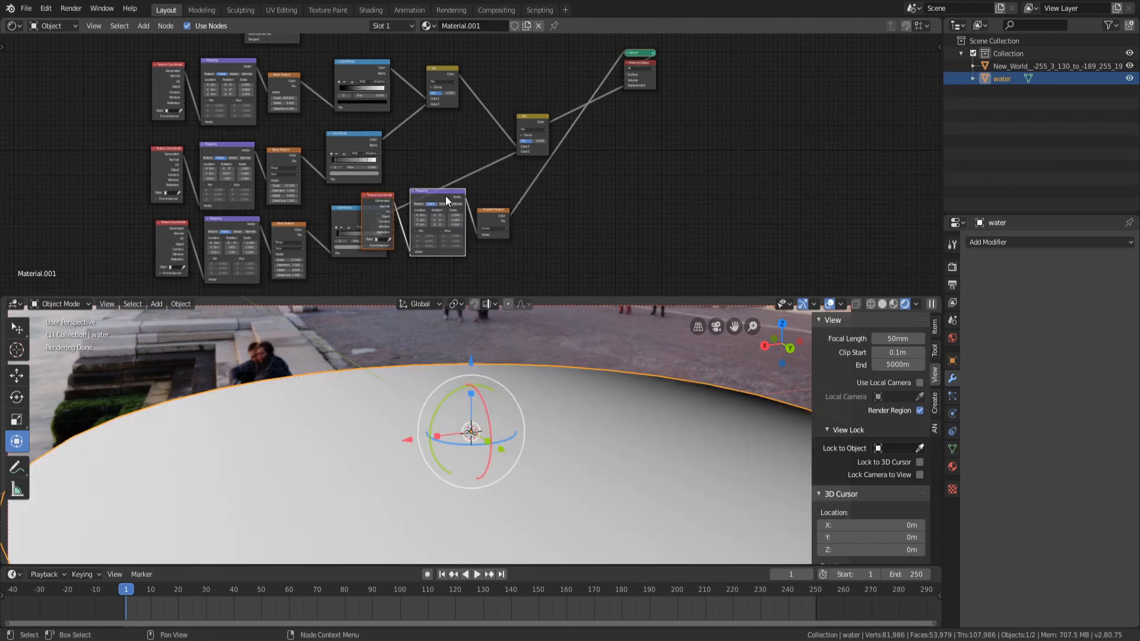
{"action": "key", "text": "g"}
{"action": "left_click", "coordinate": [453, 278]}
{"action": "left_click_drag", "start_coordinate": [483, 212], "coordinate": [503, 266]}
{"action": "scroll", "coordinate": [496, 204], "scroll_direction": "up", "scroll_amount": 3}
{"action": "middle_click_drag", "start_coordinate": [506, 204], "coordinate": [525, 101]}
{"action": "scroll", "coordinate": [496, 204], "scroll_direction": "up", "scroll_amount": 3}
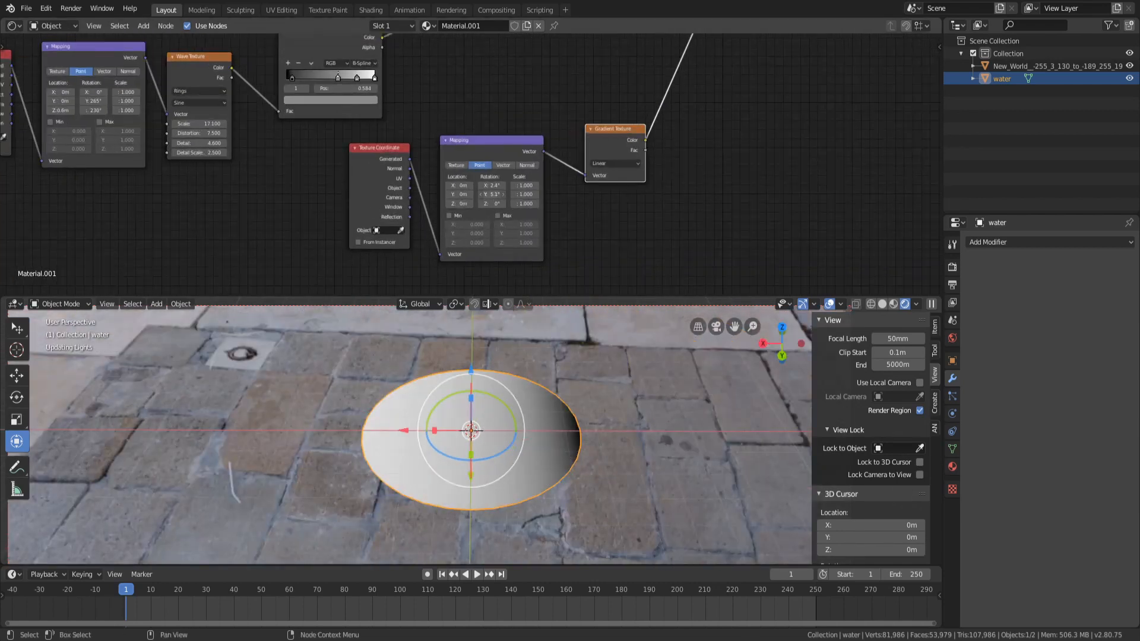
Zero the gradient Mapping's rotation and set the Gradient Texture type to Spherical
{"action": "left_click_drag", "start_coordinate": [490, 194], "coordinate": [505, 194]}
{"action": "type", "text": "0"}
{"action": "key", "text": "Return"}
{"action": "left_click", "coordinate": [614, 163]}
{"action": "left_click", "coordinate": [611, 187]}
{"action": "left_click", "coordinate": [609, 164]}
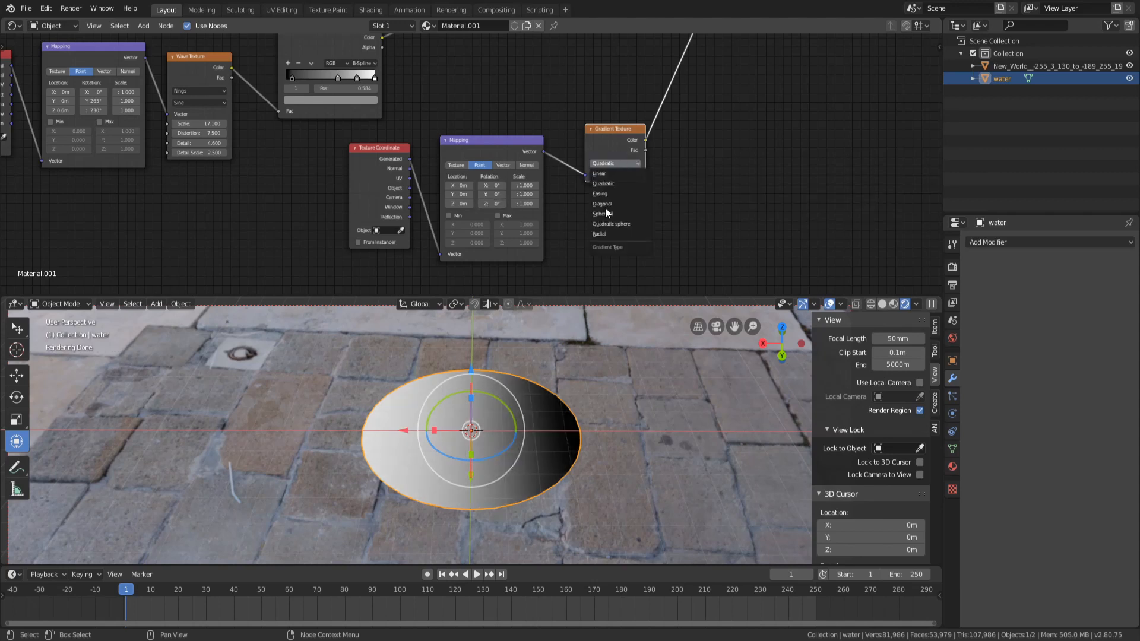
{"action": "left_click", "coordinate": [615, 214]}
Add a ColorRamp node and connect the Gradient Texture's output to it
{"action": "middle_click_drag", "start_coordinate": [476, 424], "coordinate": [442, 448]}
{"action": "scroll", "coordinate": [442, 448], "scroll_direction": "up", "scroll_amount": 5}
{"action": "scroll", "coordinate": [441, 443], "scroll_direction": "up", "scroll_amount": 2}
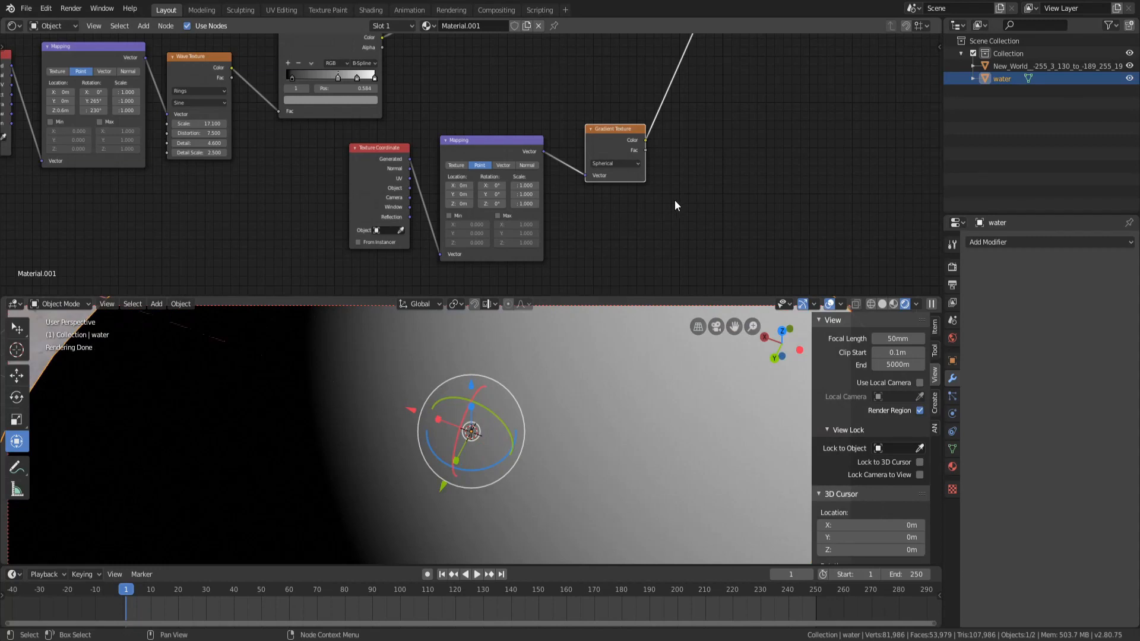
{"action": "middle_click_drag", "start_coordinate": [703, 106], "coordinate": [521, 161]}
{"action": "left_click", "coordinate": [521, 160]}
{"action": "key", "text": "shift+a"}
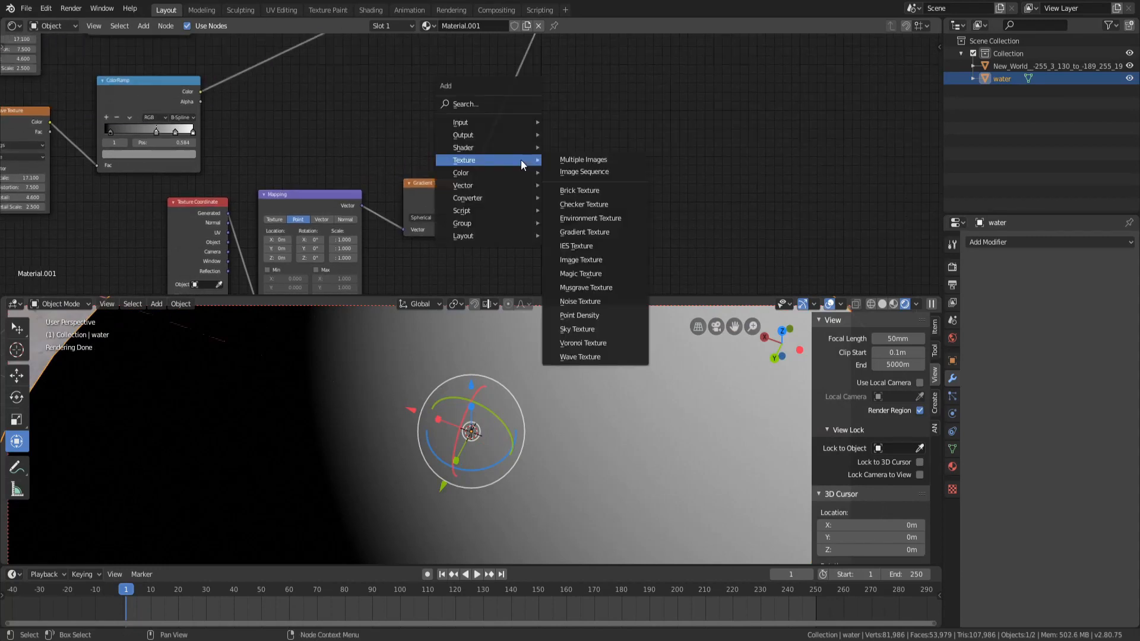
{"action": "mouse_move", "coordinate": [483, 200]}
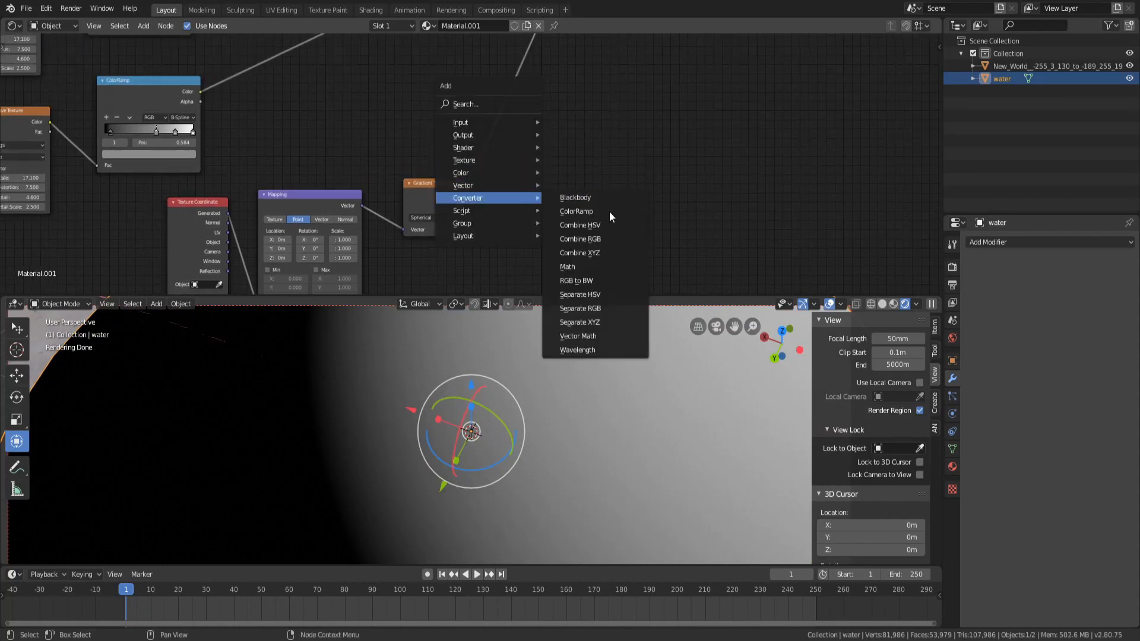
{"action": "left_click", "coordinate": [570, 196]}
{"action": "left_click", "coordinate": [514, 164]}
{"action": "left_click_drag", "start_coordinate": [507, 156], "coordinate": [516, 156]}
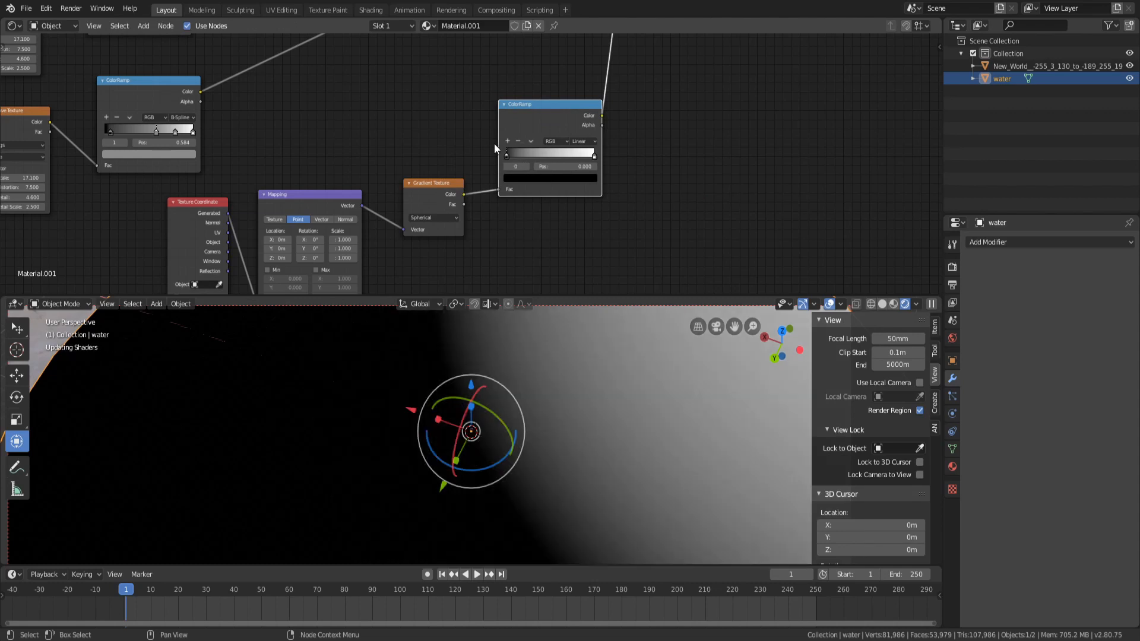
{"action": "middle_click_drag", "start_coordinate": [449, 270], "coordinate": [537, 226]}
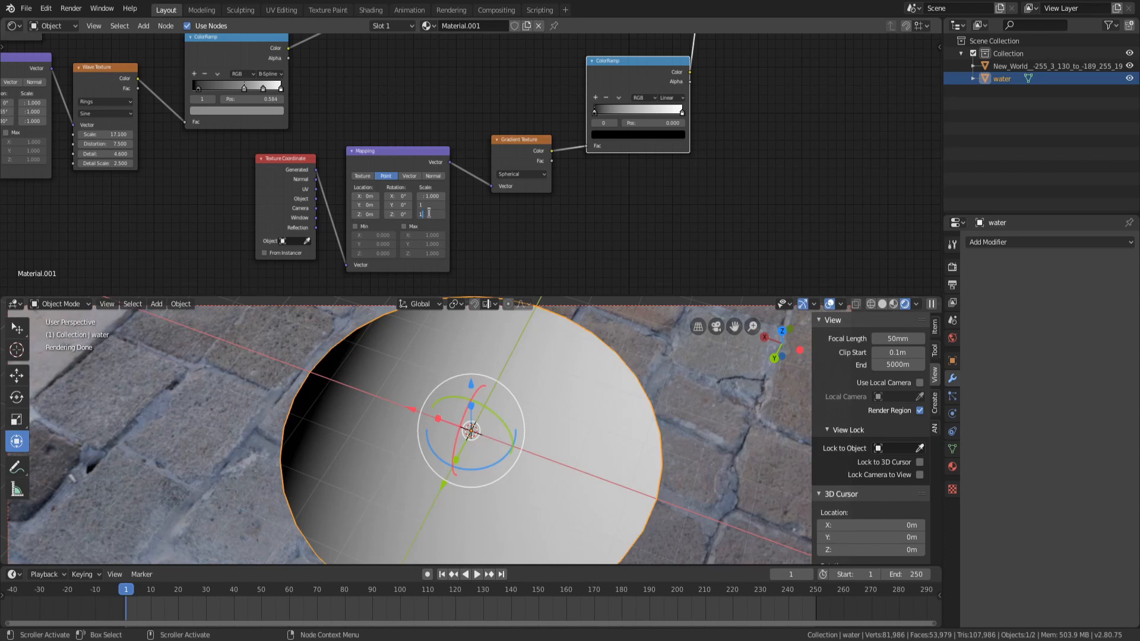
Set the gradient Mapping's scale to 0.8 on all three axes
{"action": "left_click_drag", "start_coordinate": [430, 196], "coordinate": [432, 196]}
{"action": "type", "text": "0"}
{"action": "key", "text": "Return"}
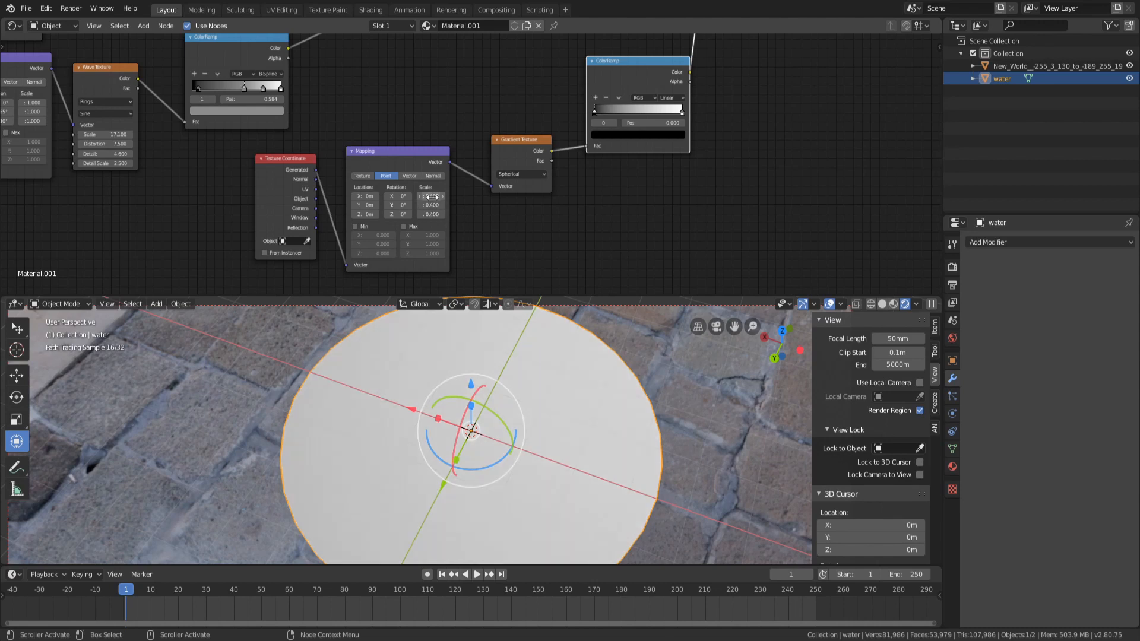
{"action": "left_click", "coordinate": [432, 191]}
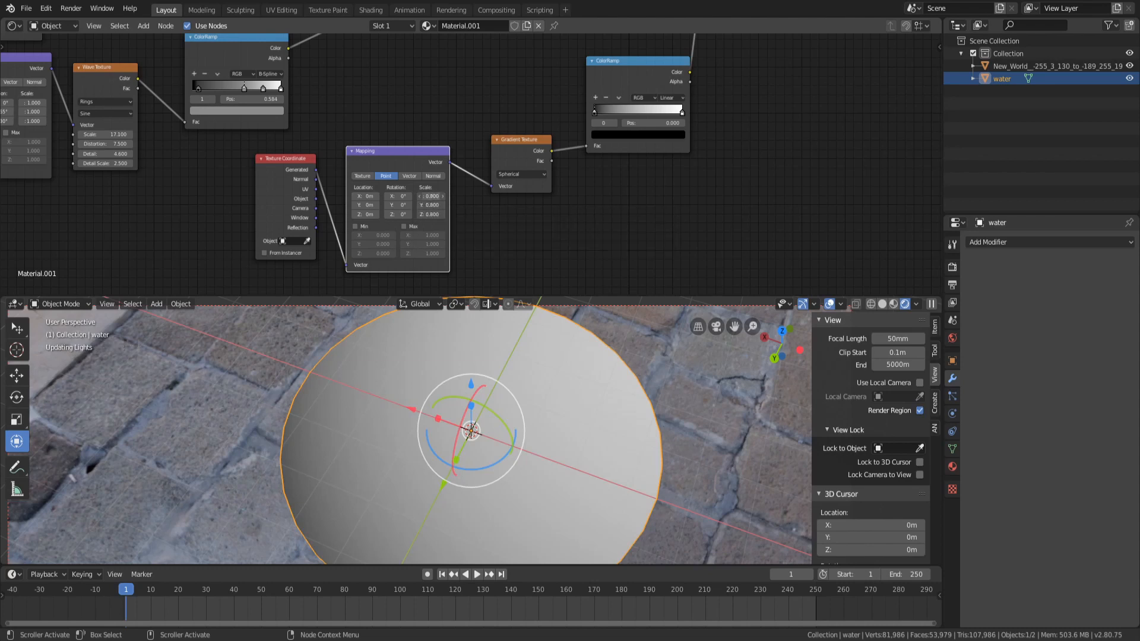
{"action": "middle_click_drag", "start_coordinate": [703, 210], "coordinate": [670, 234]}
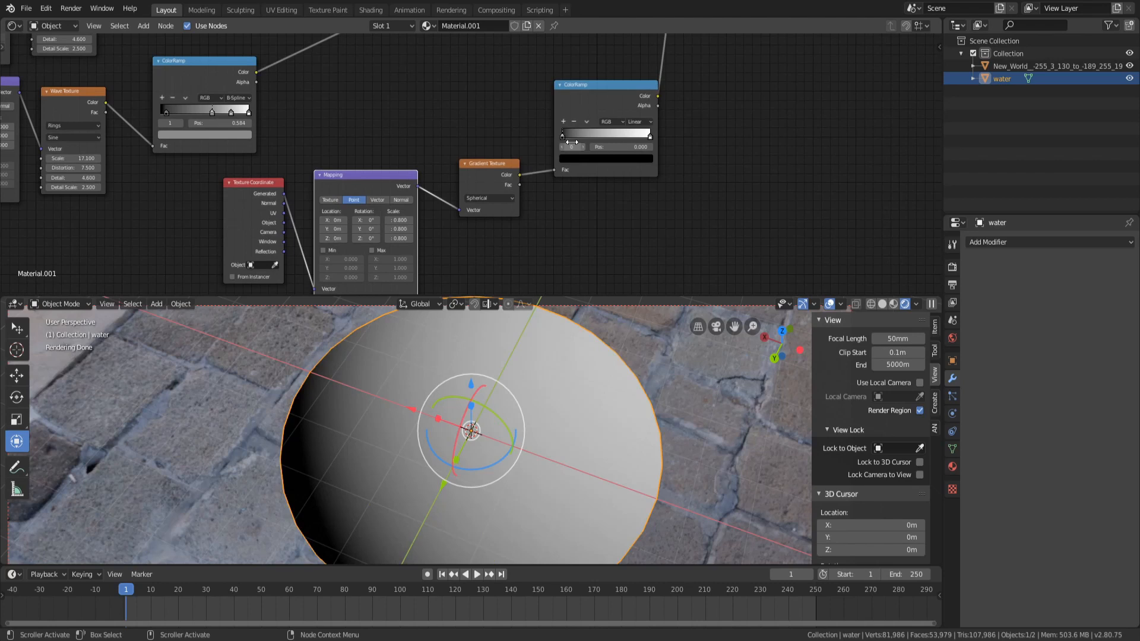
Set the gradient ColorRamp to B-Spline interpolation, moving its white stop to about 0.78 and black stop to about 0.13
{"action": "left_click_drag", "start_coordinate": [563, 136], "coordinate": [604, 138]}
{"action": "left_click", "coordinate": [551, 122]}
{"action": "left_click", "coordinate": [626, 123]}
{"action": "left_click", "coordinate": [639, 164]}
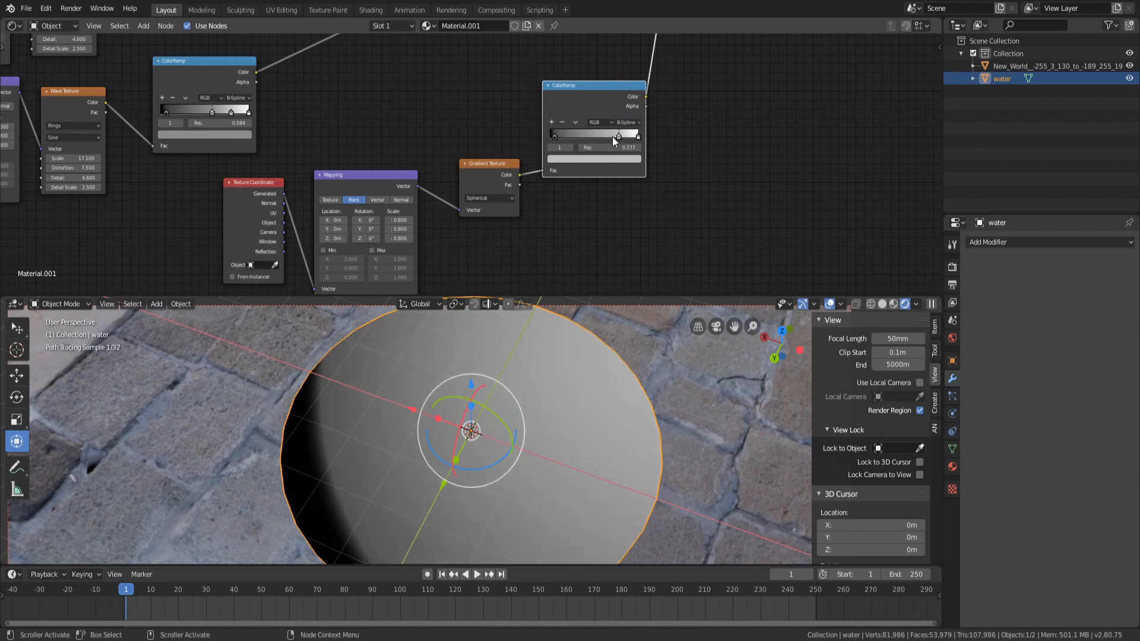
{"action": "left_click_drag", "start_coordinate": [555, 137], "coordinate": [568, 137]}
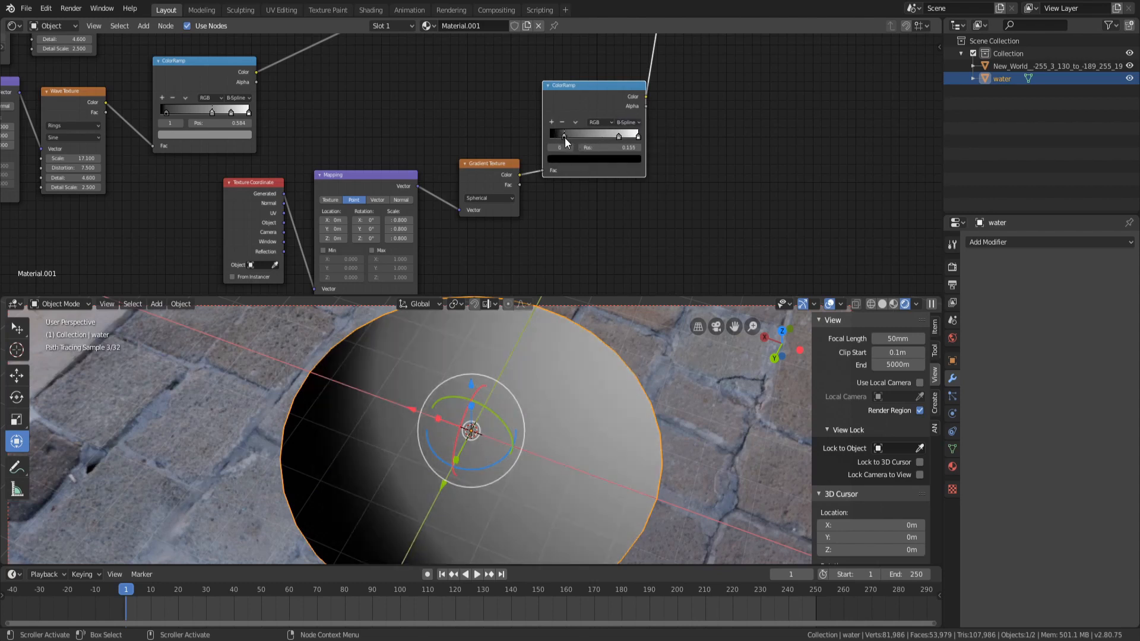
Connect the gradient ColorRamp's output into the Mix node chain that drives the displacement
{"action": "scroll", "coordinate": [644, 332], "scroll_direction": "down", "scroll_amount": 3}
{"action": "scroll", "coordinate": [608, 230], "scroll_direction": "down", "scroll_amount": 1}
{"action": "middle_click_drag", "start_coordinate": [723, 144], "coordinate": [539, 268]}
{"action": "scroll", "coordinate": [539, 268], "scroll_direction": "down", "scroll_amount": 6}
{"action": "left_click_drag", "start_coordinate": [497, 245], "coordinate": [413, 154]}
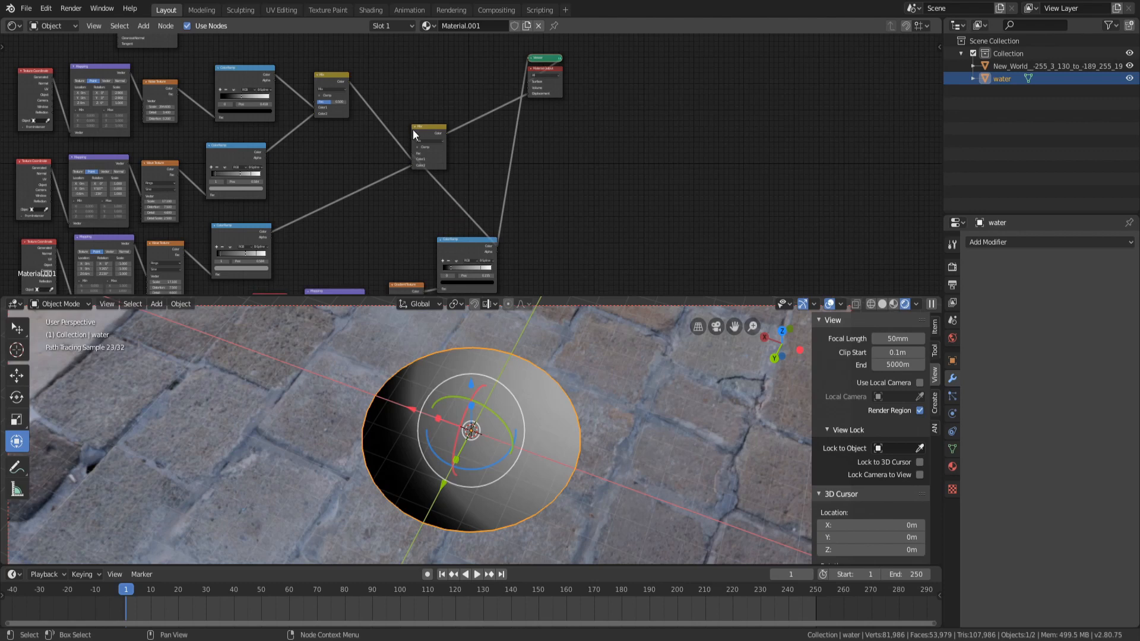
{"action": "middle_click_drag", "start_coordinate": [304, 101], "coordinate": [478, 205]}
{"action": "left_click", "coordinate": [348, 147], "text": "ctrl+shift"}
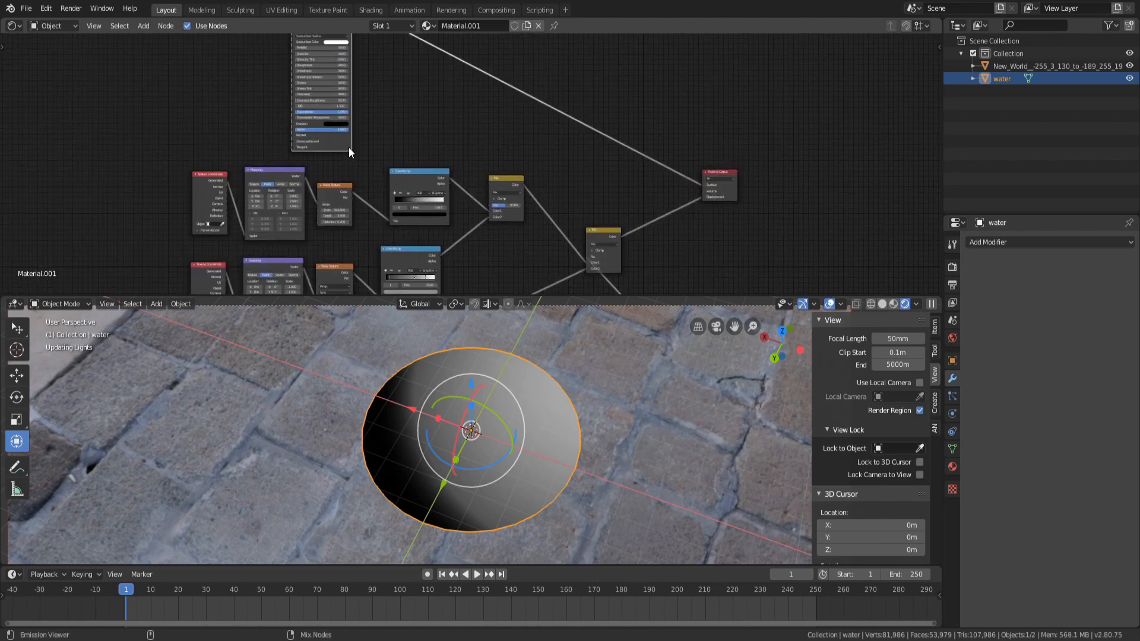
Orbit and zoom the viewport to examine the displaced water surface around the robot
{"action": "scroll", "coordinate": [551, 425], "scroll_direction": "up", "scroll_amount": 6}
{"action": "middle_click_drag", "start_coordinate": [459, 455], "coordinate": [472, 432]}
{"action": "scroll", "coordinate": [261, 515], "scroll_direction": "down", "scroll_amount": 5}
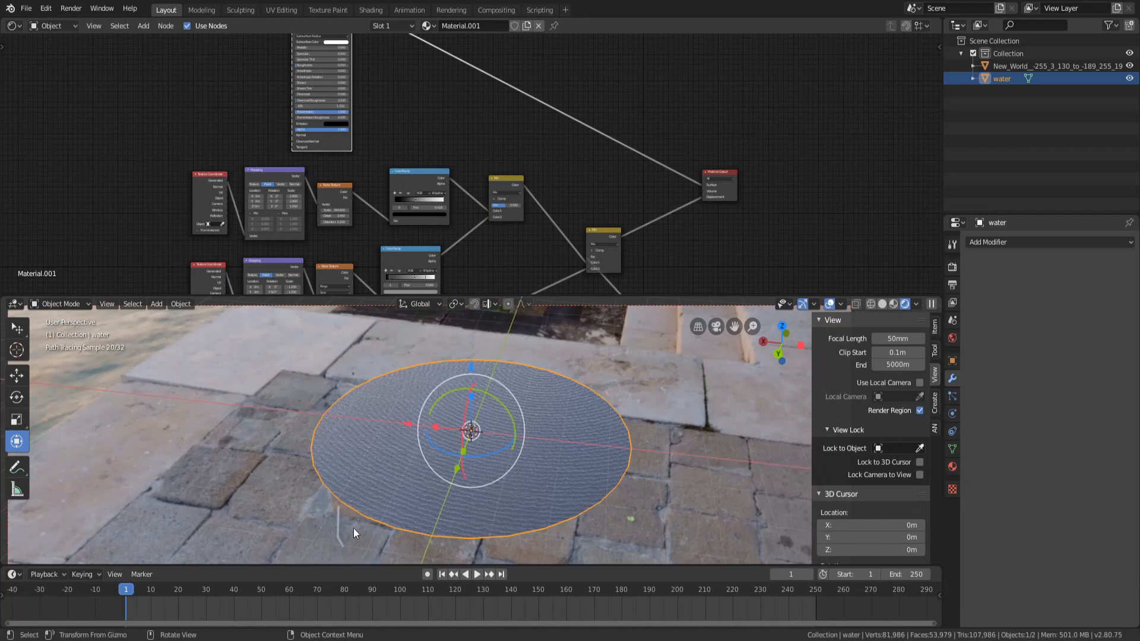
{"action": "middle_click_drag", "start_coordinate": [384, 442], "coordinate": [390, 448]}
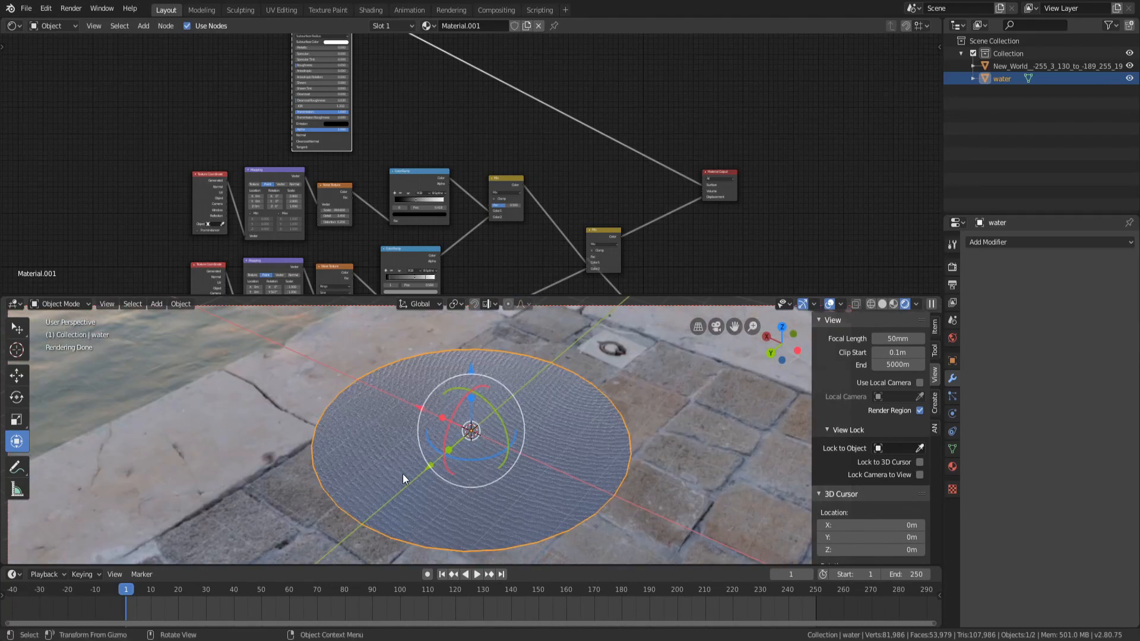
{"action": "scroll", "coordinate": [394, 472], "scroll_direction": "up", "scroll_amount": 4}
{"action": "middle_click_drag", "start_coordinate": [532, 505], "coordinate": [547, 482]}
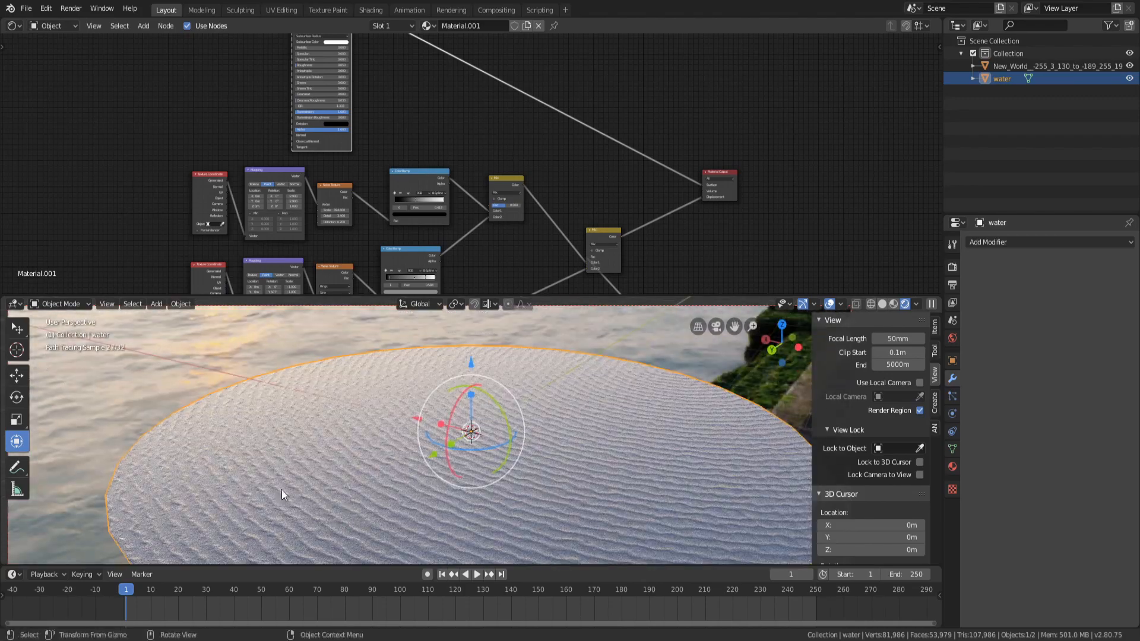
{"action": "middle_click_drag", "start_coordinate": [469, 462], "coordinate": [518, 440]}
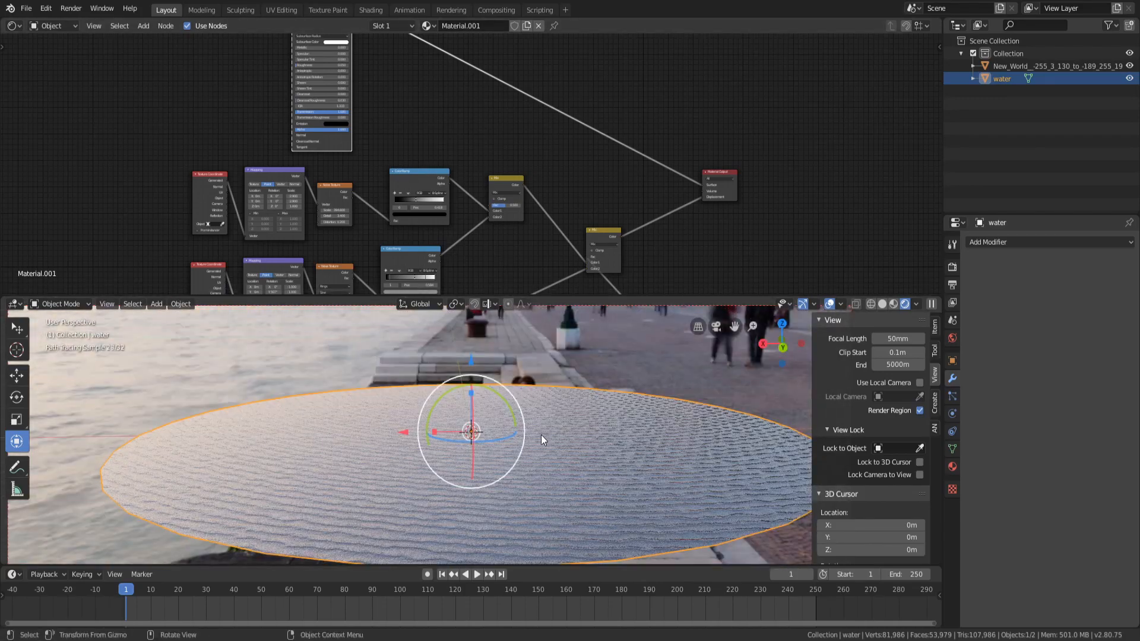
{"action": "middle_click_drag", "start_coordinate": [396, 426], "coordinate": [497, 424]}
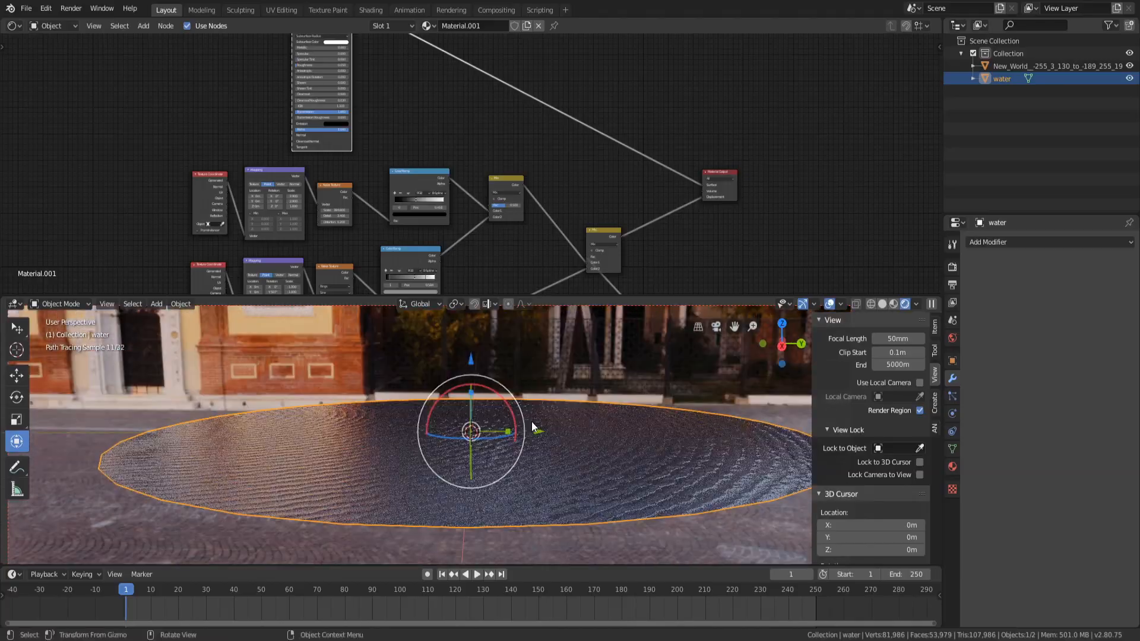
{"action": "scroll", "coordinate": [508, 456], "scroll_direction": "up", "scroll_amount": 16}
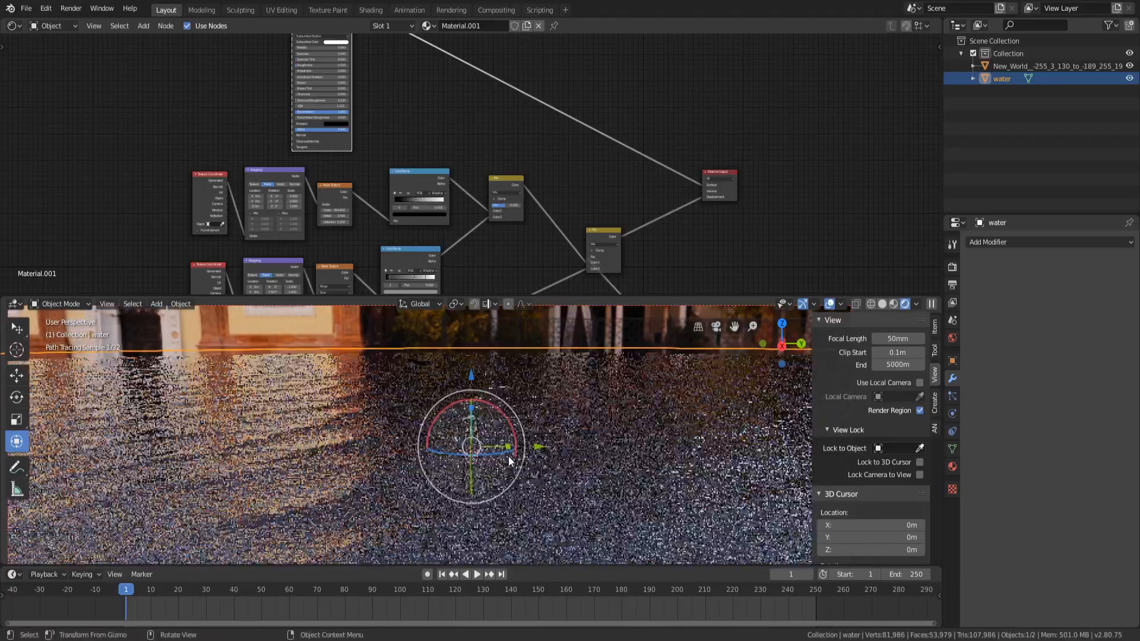
{"action": "middle_click_drag", "start_coordinate": [575, 488], "coordinate": [520, 488]}
{"action": "scroll", "coordinate": [521, 484], "scroll_direction": "down", "scroll_amount": 2}
{"action": "scroll", "coordinate": [514, 286], "scroll_direction": "down", "scroll_amount": 6}
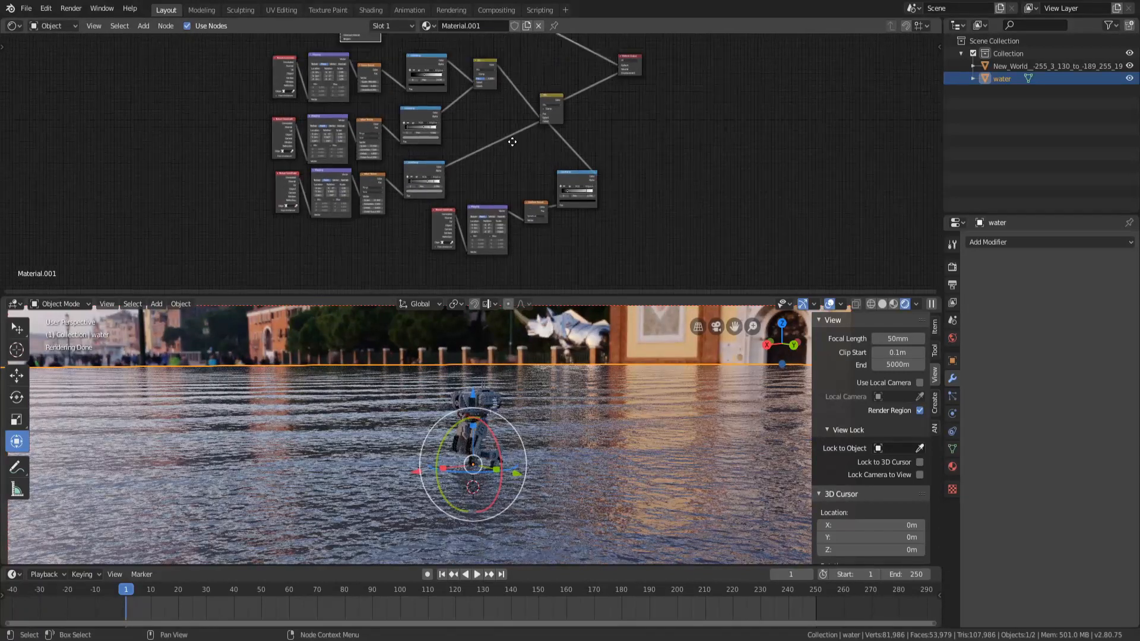
Arrange the gradient texture node group into a neat row beneath the other texture rows
{"action": "left_click_drag", "start_coordinate": [400, 65], "coordinate": [302, 113]}
{"action": "left_click_drag", "start_coordinate": [564, 132], "coordinate": [567, 117]}
{"action": "scroll", "coordinate": [493, 173], "scroll_direction": "up", "scroll_amount": 2}
{"action": "scroll", "coordinate": [493, 174], "scroll_direction": "up", "scroll_amount": 1}
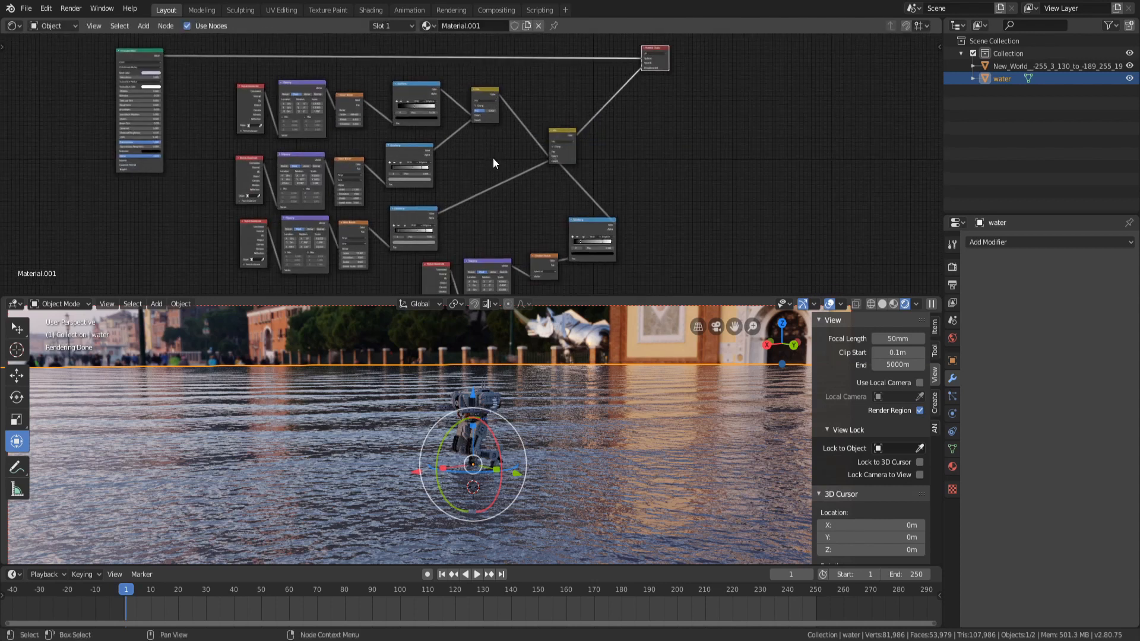
{"action": "scroll", "coordinate": [548, 200], "scroll_direction": "up", "scroll_amount": 1}
{"action": "scroll", "coordinate": [547, 201], "scroll_direction": "up", "scroll_amount": 8}
{"action": "middle_click_drag", "start_coordinate": [386, 133], "coordinate": [576, 234]}
{"action": "scroll", "coordinate": [574, 229], "scroll_direction": "down", "scroll_amount": 1}
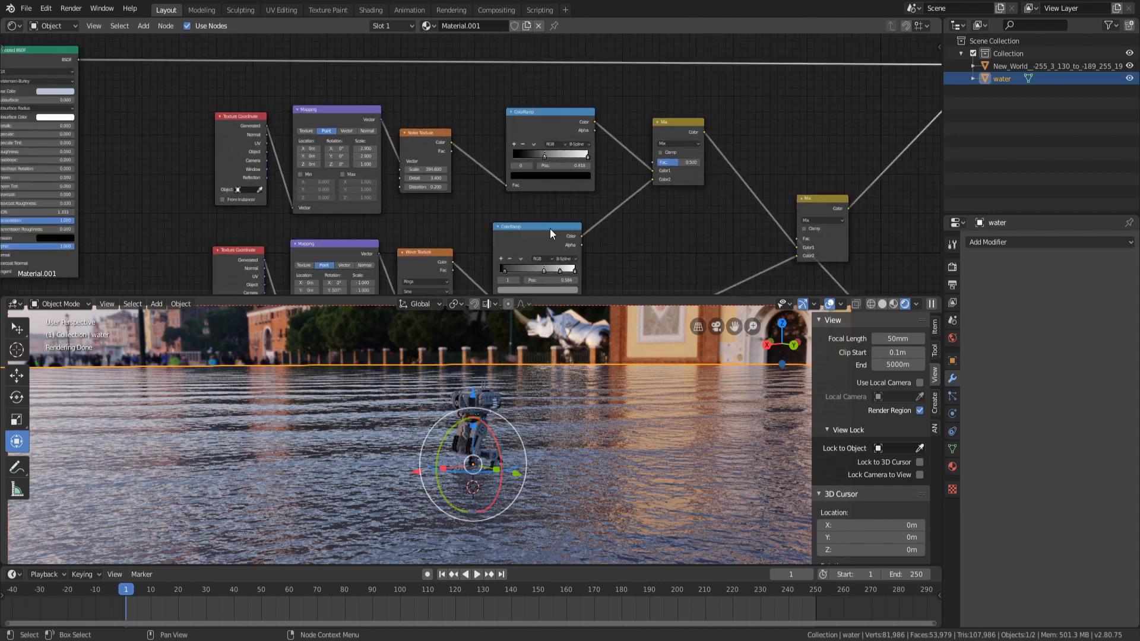
{"action": "scroll", "coordinate": [686, 163], "scroll_direction": "down", "scroll_amount": 4}
{"action": "middle_click_drag", "start_coordinate": [674, 196], "coordinate": [675, 111]}
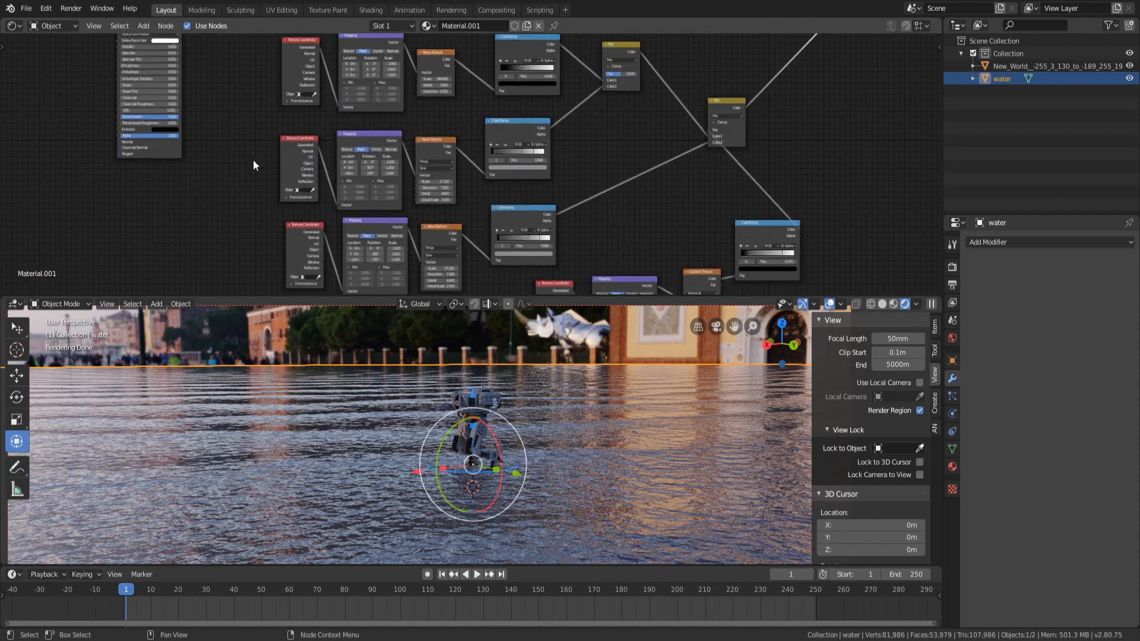
{"action": "middle_click_drag", "start_coordinate": [605, 208], "coordinate": [574, 113]}
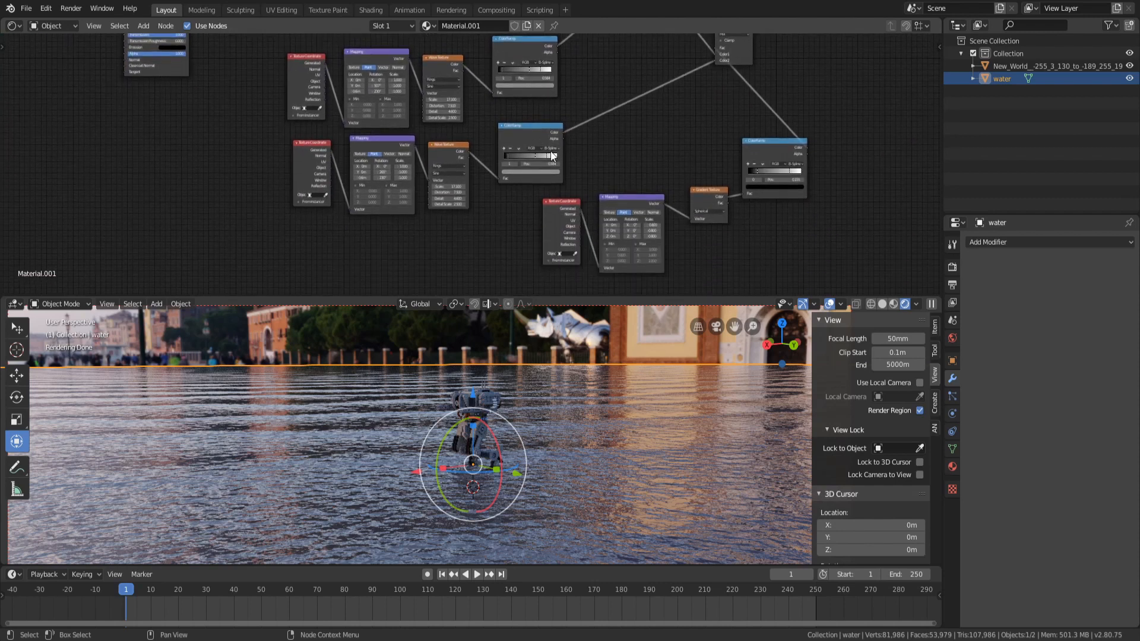
{"action": "middle_click_drag", "start_coordinate": [607, 197], "coordinate": [660, 145]}
{"action": "left_click_drag", "start_coordinate": [587, 191], "coordinate": [862, 123]}
{"action": "left_click", "coordinate": [597, 190]}
{"action": "left_click_drag", "start_coordinate": [553, 229], "coordinate": [508, 187]}
{"action": "left_click_drag", "start_coordinate": [420, 245], "coordinate": [421, 189]}
{"action": "left_click_drag", "start_coordinate": [362, 249], "coordinate": [354, 191]}
{"action": "scroll", "coordinate": [357, 186], "scroll_direction": "down", "scroll_amount": 11}
{"action": "middle_click_drag", "start_coordinate": [622, 82], "coordinate": [612, 146]}
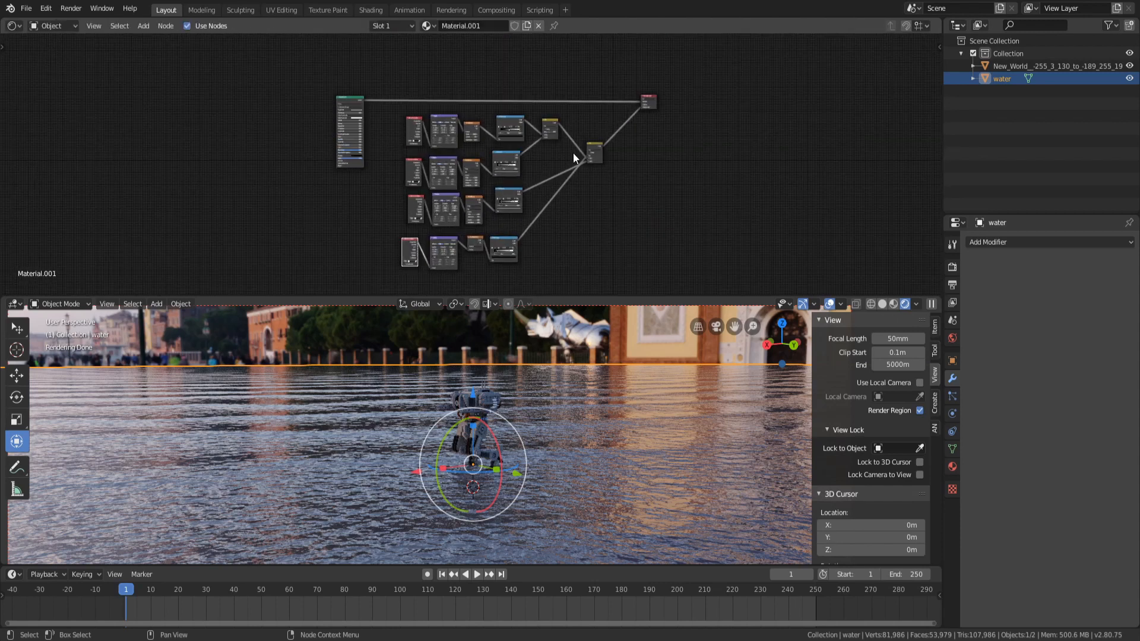
Rotate the viewport closer to examine the water ripples up close
{"action": "scroll", "coordinate": [594, 154], "scroll_direction": "up", "scroll_amount": 3}
{"action": "middle_click_drag", "start_coordinate": [683, 142], "coordinate": [622, 142]}
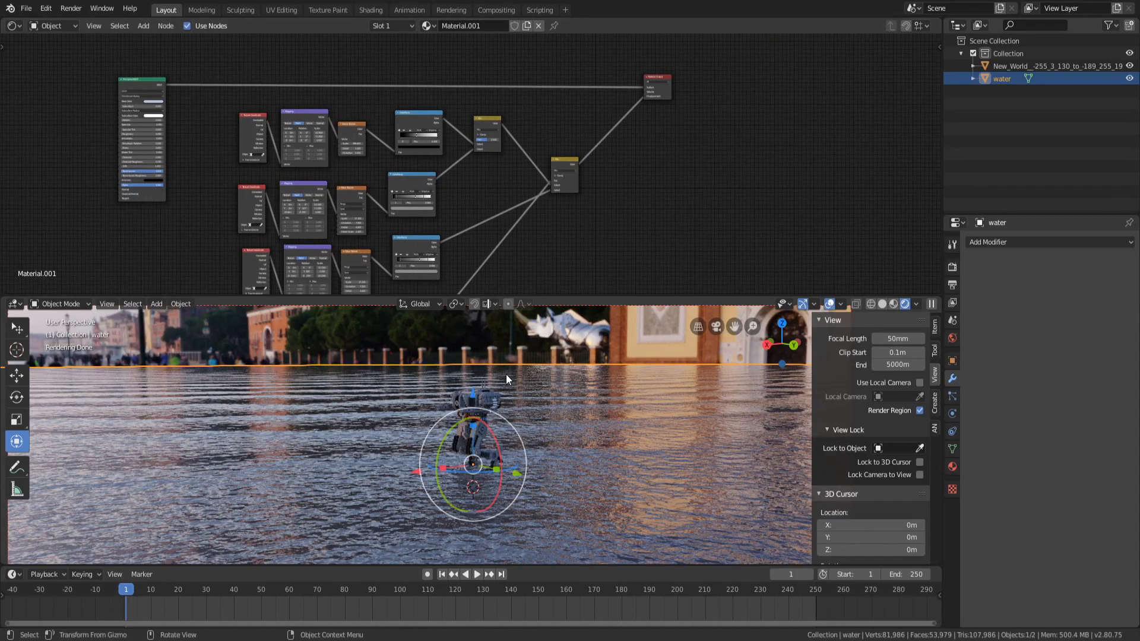
{"action": "middle_click_drag", "start_coordinate": [536, 429], "coordinate": [473, 433]}
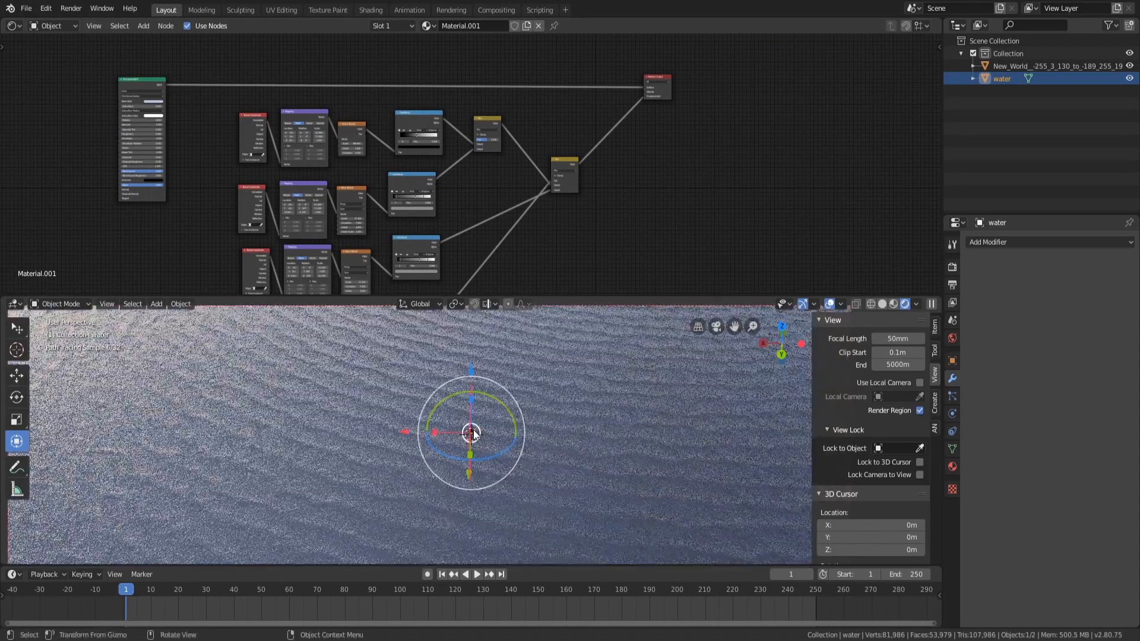
{"action": "scroll", "coordinate": [474, 433], "scroll_direction": "down", "scroll_amount": 4}
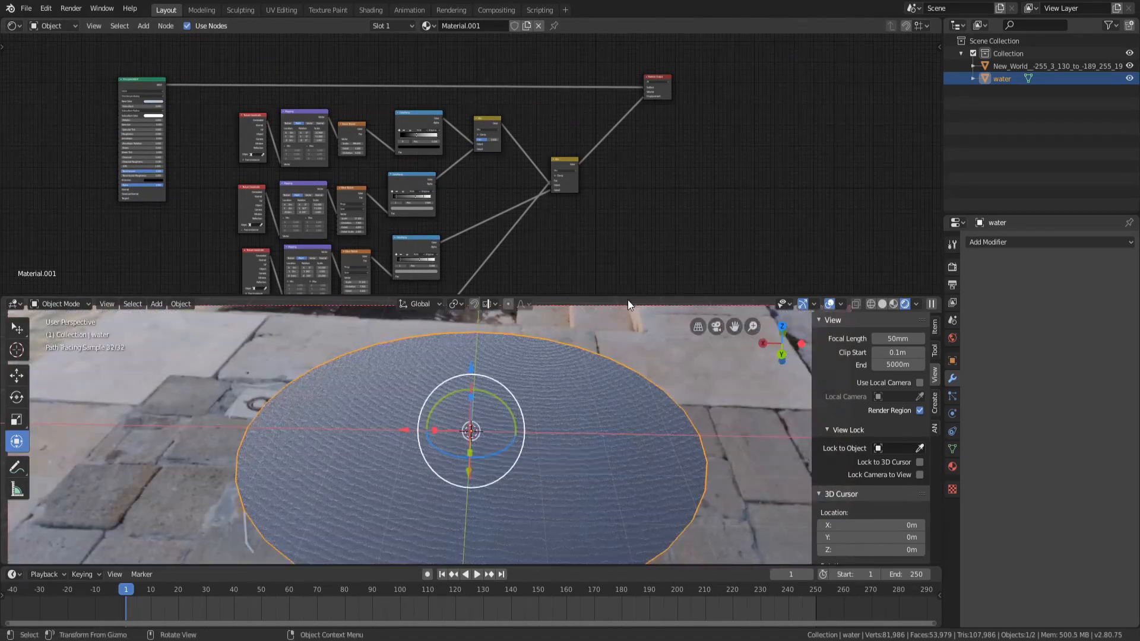
{"action": "scroll", "coordinate": [610, 251], "scroll_direction": "up", "scroll_amount": 2}
{"action": "middle_click_drag", "start_coordinate": [611, 251], "coordinate": [586, 230]}
{"action": "key", "text": "shift+a"}
{"action": "mouse_move", "coordinate": [549, 185]}
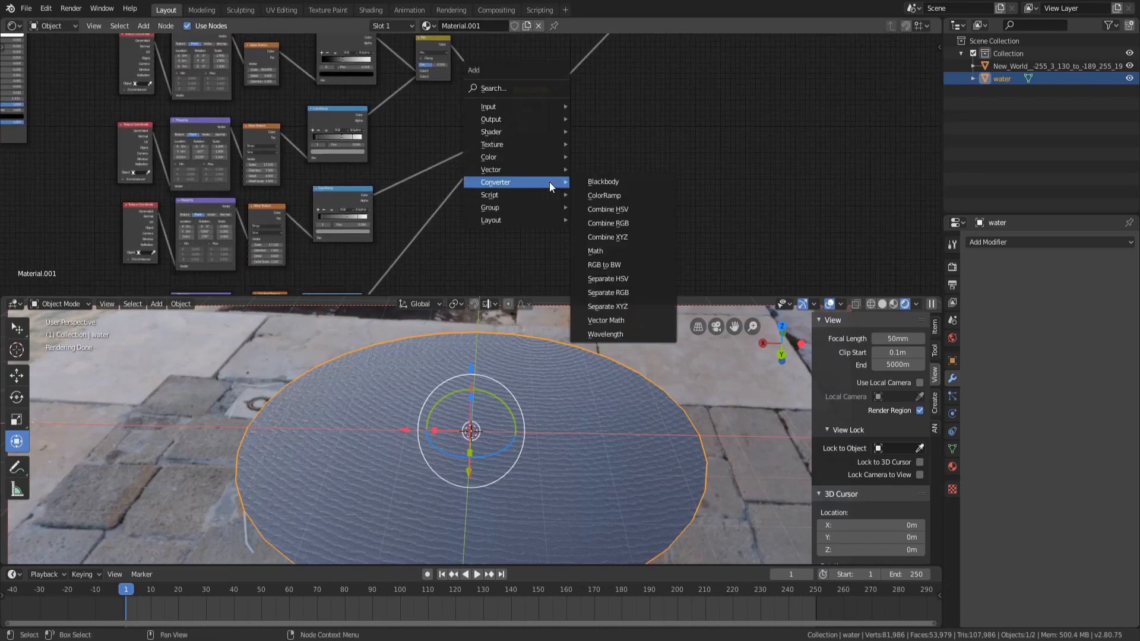
{"action": "mouse_move", "coordinate": [529, 140]}
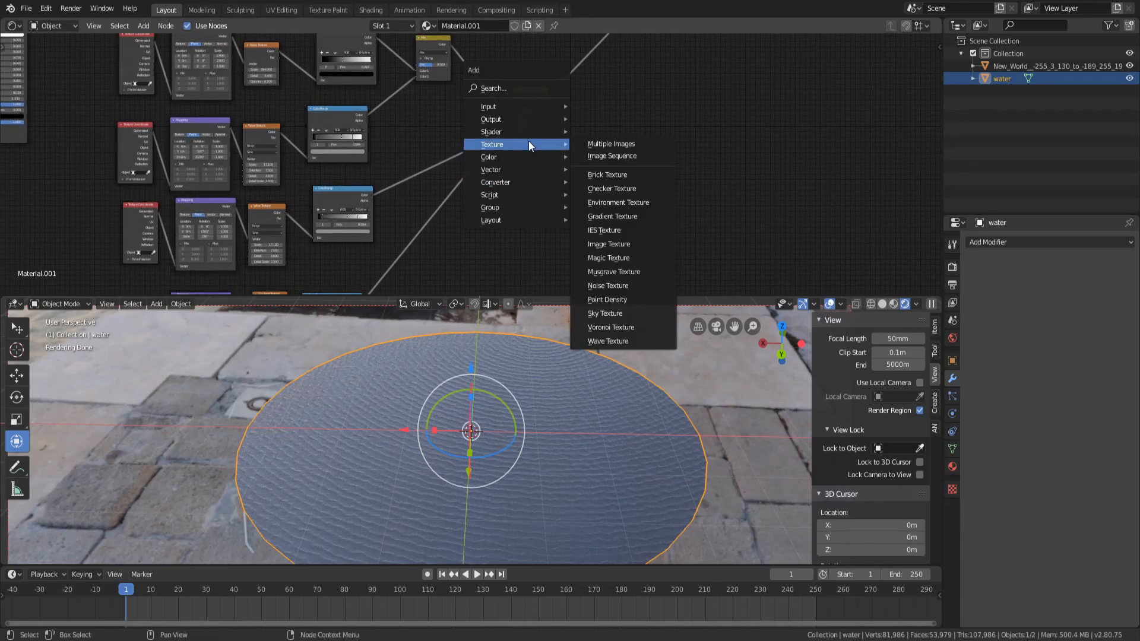
{"action": "left_click", "coordinate": [621, 229]}
{"action": "left_click", "coordinate": [529, 187]}
{"action": "left_click", "coordinate": [529, 187], "text": "ctrl+shift"}
{"action": "scroll", "coordinate": [531, 216], "scroll_direction": "up", "scroll_amount": 3}
{"action": "left_click", "coordinate": [593, 222]}
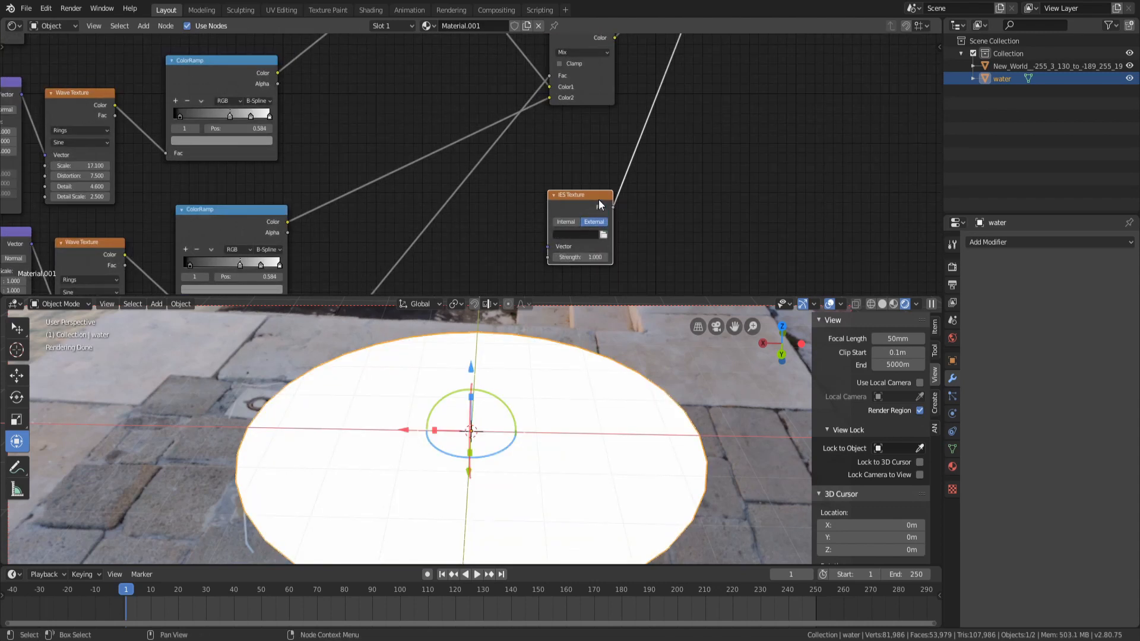
{"action": "key", "text": "x"}
Try a Magic Texture on the water with depth 8, scale 23.3 and distortion 20.1
{"action": "key", "text": "shift+a"}
{"action": "mouse_move", "coordinate": [599, 199]}
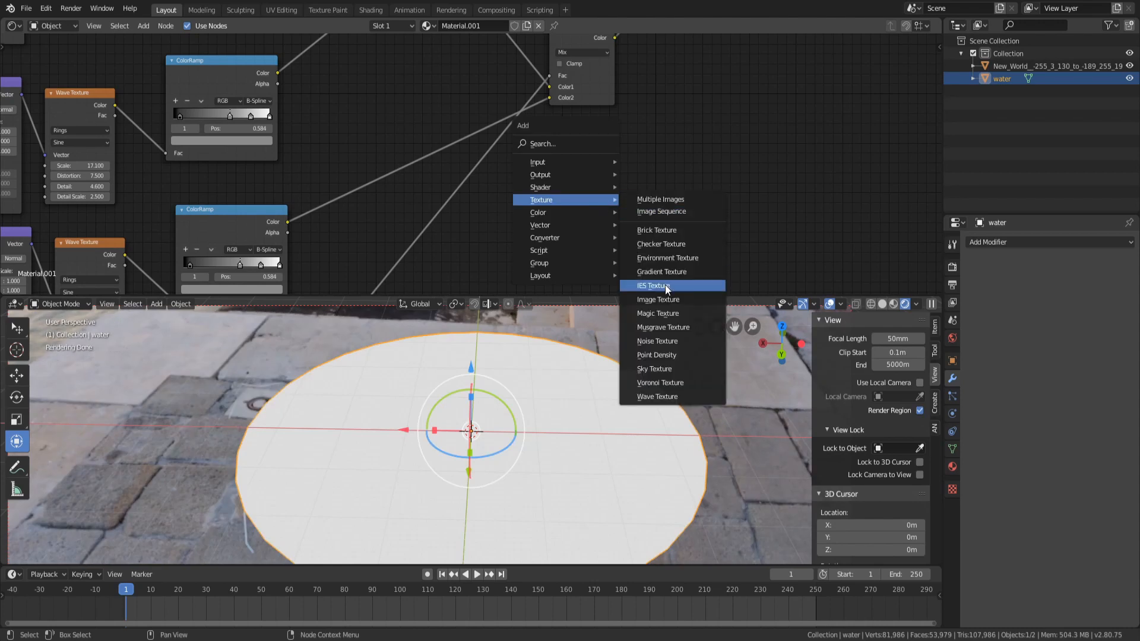
{"action": "left_click", "coordinate": [673, 315]}
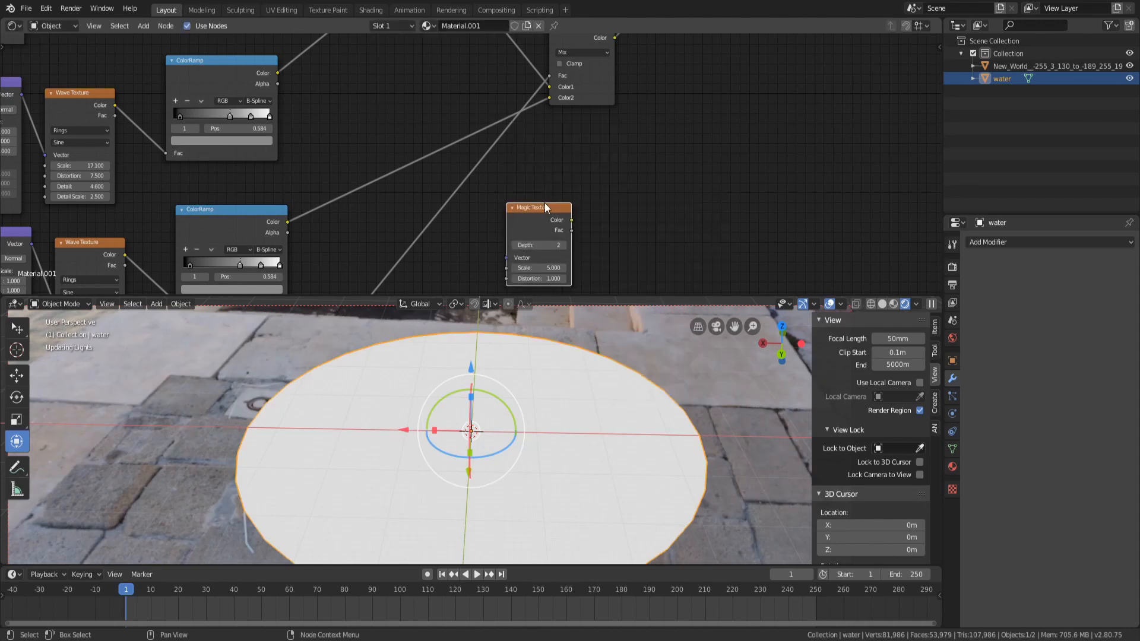
{"action": "left_click", "coordinate": [531, 209], "text": "ctrl+shift"}
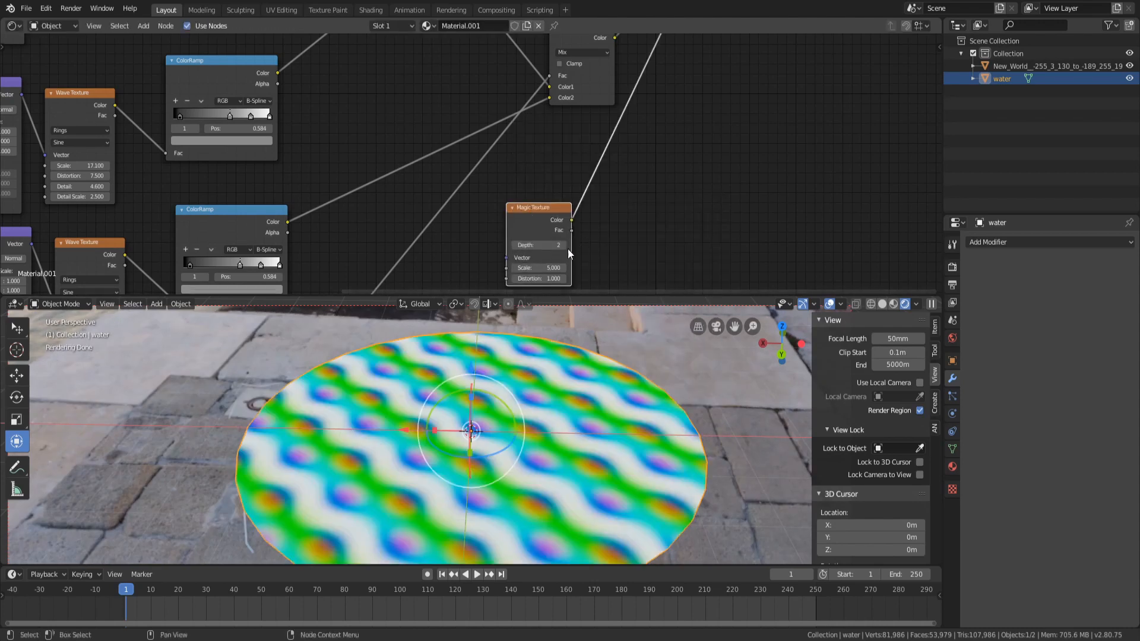
{"action": "scroll", "coordinate": [553, 253], "scroll_direction": "up", "scroll_amount": 2}
{"action": "middle_click_drag", "start_coordinate": [553, 253], "coordinate": [534, 121]}
{"action": "left_click_drag", "start_coordinate": [544, 172], "coordinate": [584, 172]}
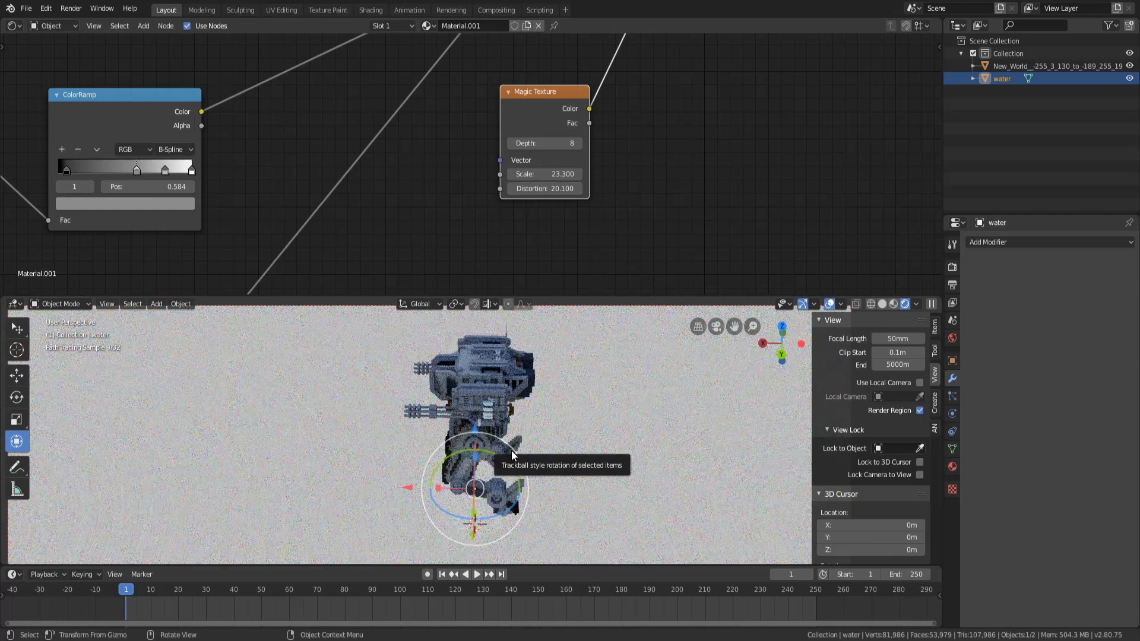
Try adding a Point Density texture, then delete the trial texture nodes
{"action": "scroll", "coordinate": [547, 172], "scroll_direction": "down", "scroll_amount": 4}
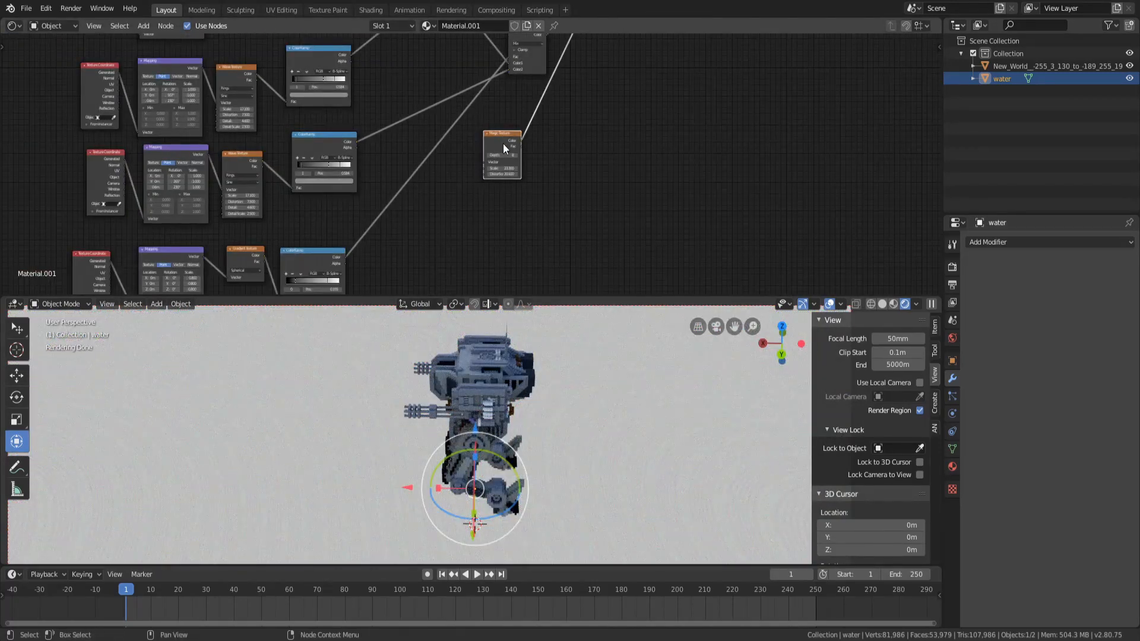
{"action": "key", "text": "shift+a"}
{"action": "mouse_move", "coordinate": [503, 143]}
{"action": "left_click", "coordinate": [580, 299]}
{"action": "left_click", "coordinate": [522, 154]}
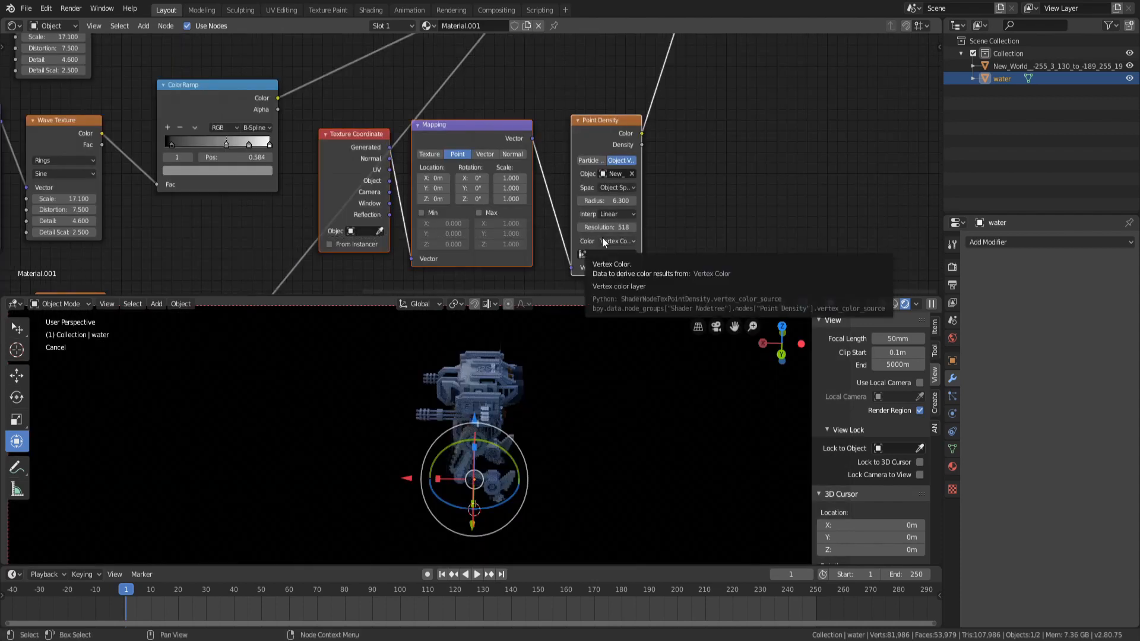
{"action": "key", "text": "x"}
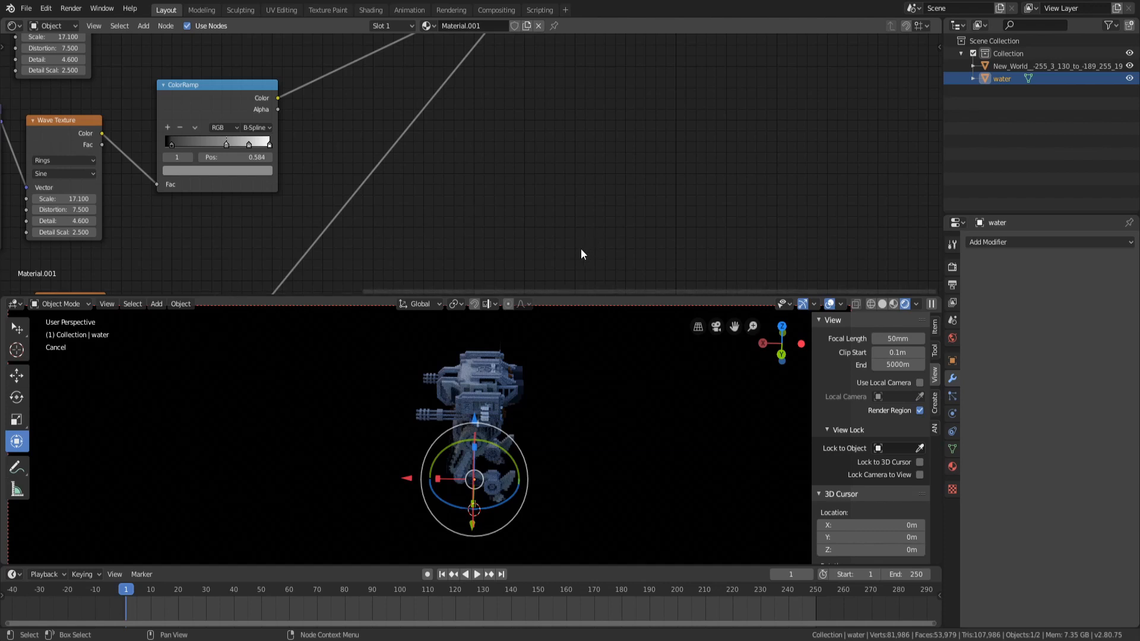
Toggle the viewport between solid and rendered shading and orbit back to the eye-level view of the water
{"action": "scroll", "coordinate": [482, 466], "scroll_direction": "down", "scroll_amount": 7}
{"action": "scroll", "coordinate": [483, 467], "scroll_direction": "up", "scroll_amount": 9}
{"action": "scroll", "coordinate": [483, 467], "scroll_direction": "down", "scroll_amount": 4}
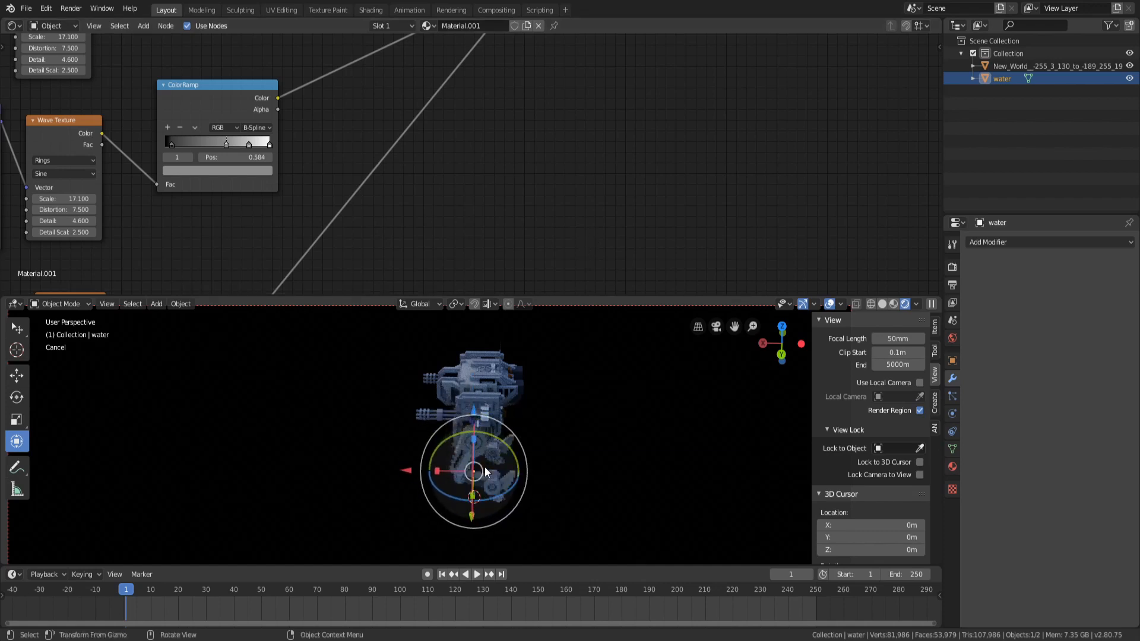
{"action": "scroll", "coordinate": [519, 372], "scroll_direction": "down", "scroll_amount": 9}
{"action": "scroll", "coordinate": [521, 383], "scroll_direction": "down", "scroll_amount": 5}
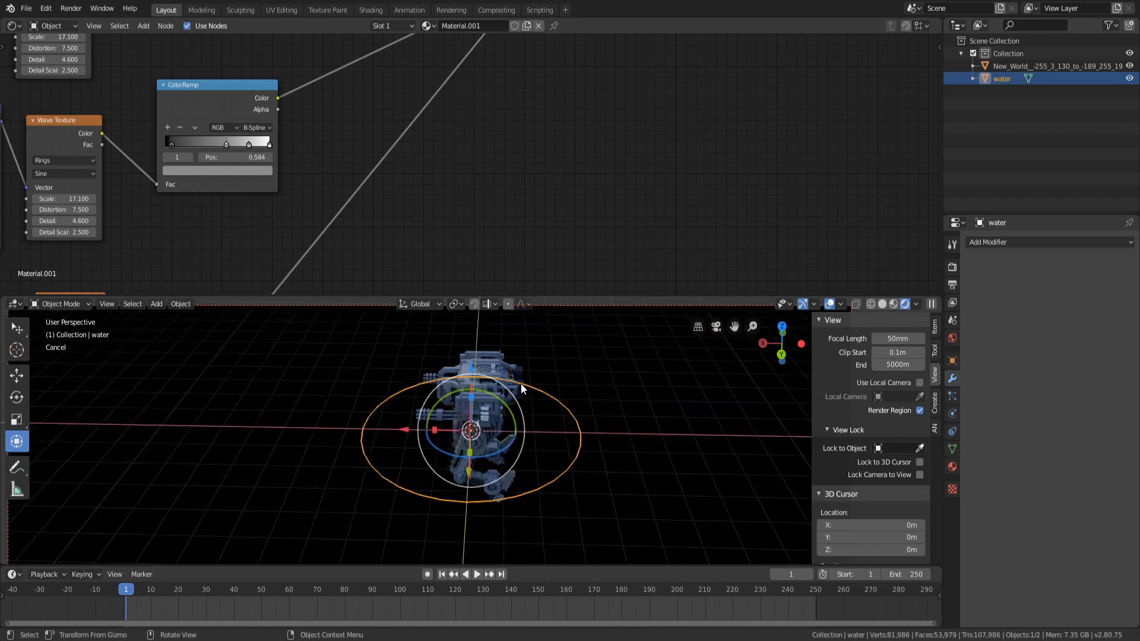
{"action": "scroll", "coordinate": [522, 384], "scroll_direction": "up", "scroll_amount": 3}
{"action": "left_click", "coordinate": [893, 303]}
{"action": "scroll", "coordinate": [623, 237], "scroll_direction": "down", "scroll_amount": 8}
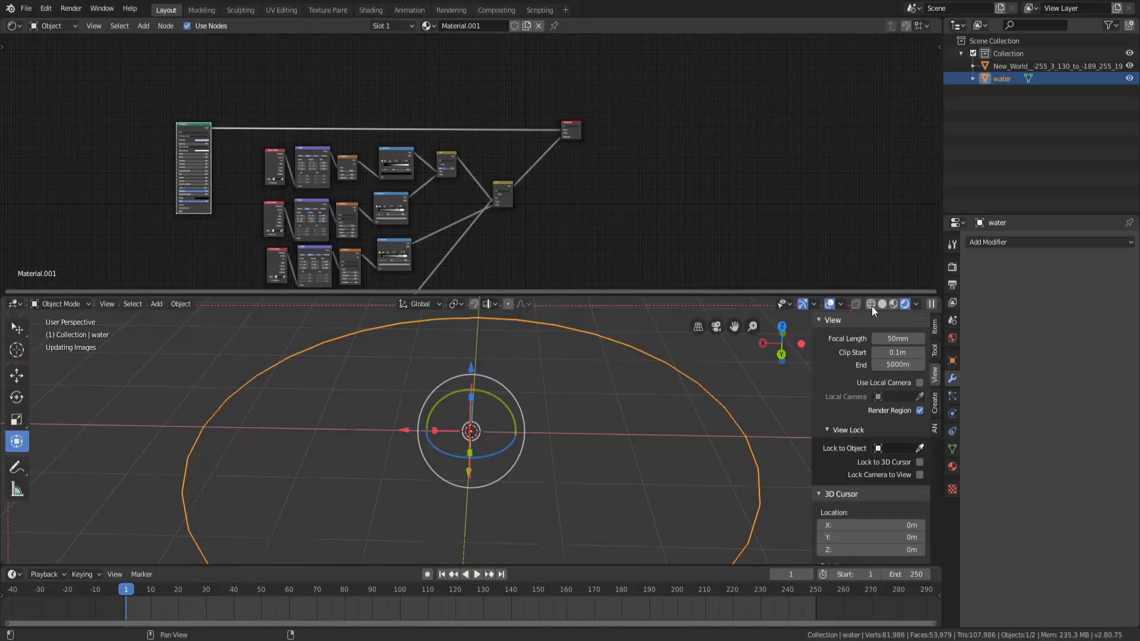
{"action": "left_click", "coordinate": [904, 304]}
{"action": "middle_click_drag", "start_coordinate": [549, 442], "coordinate": [500, 513]}
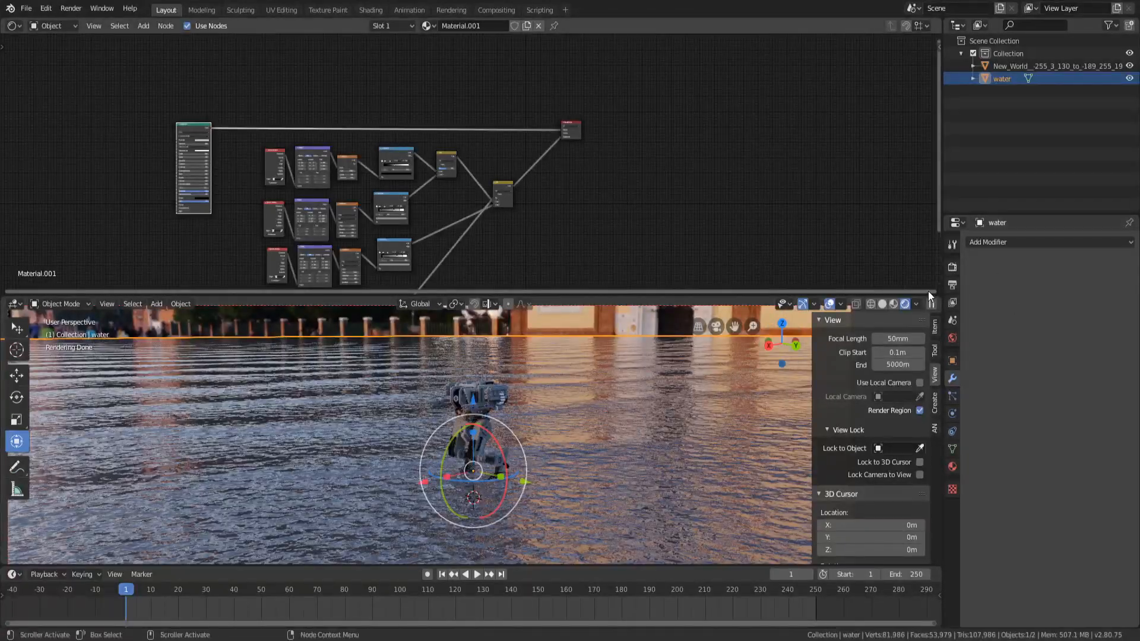
Enlarge the viewport and set all Light Paths max bounces in the render settings to 0
{"action": "left_click_drag", "start_coordinate": [940, 300], "coordinate": [936, 259]}
{"action": "left_click", "coordinate": [951, 266]}
{"action": "left_click", "coordinate": [1003, 295]}
{"action": "left_click", "coordinate": [1002, 295]}
{"action": "left_click", "coordinate": [1004, 310]}
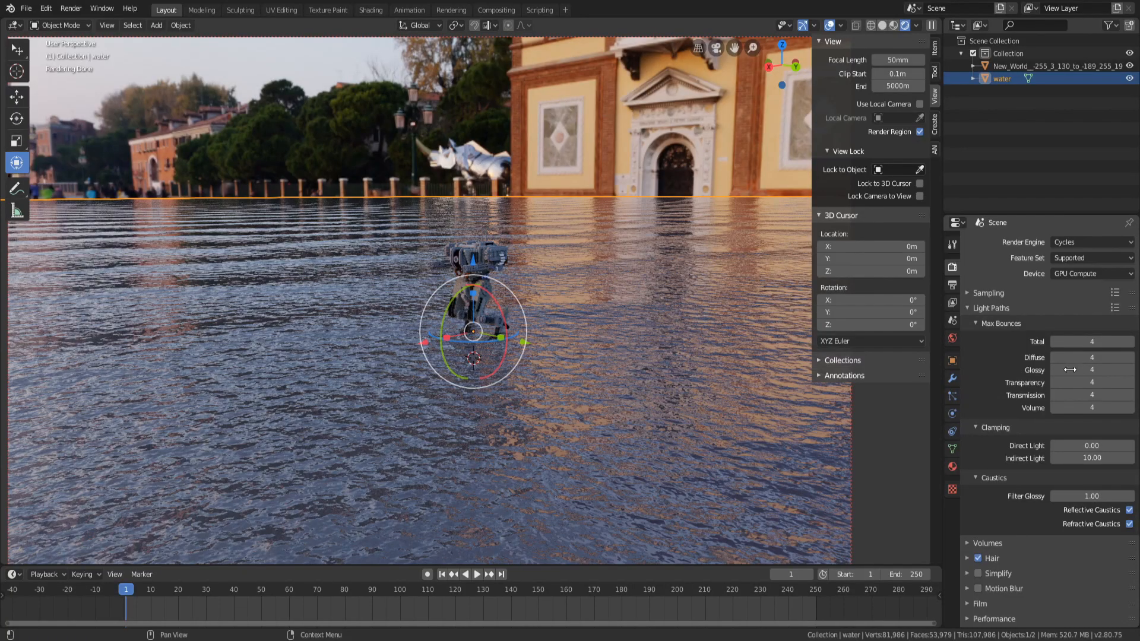
{"action": "left_click_drag", "start_coordinate": [1091, 371], "coordinate": [1063, 342]}
{"action": "left_click_drag", "start_coordinate": [1091, 382], "coordinate": [1063, 407]}
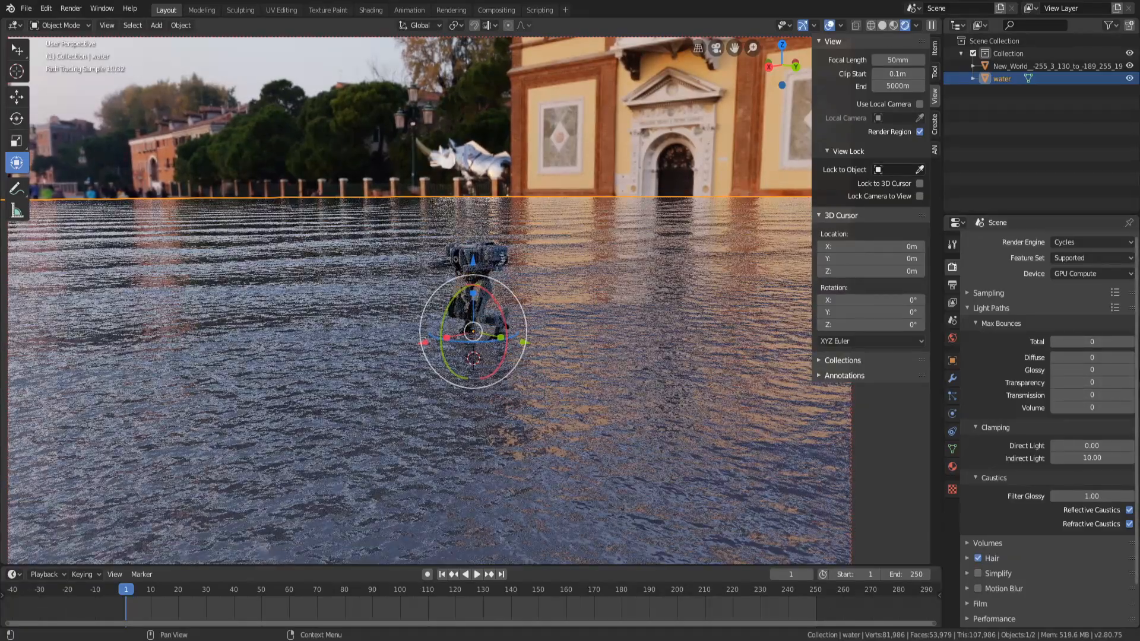
Open the Sampling settings and set the render samples to 32
{"action": "left_click", "coordinate": [982, 293]}
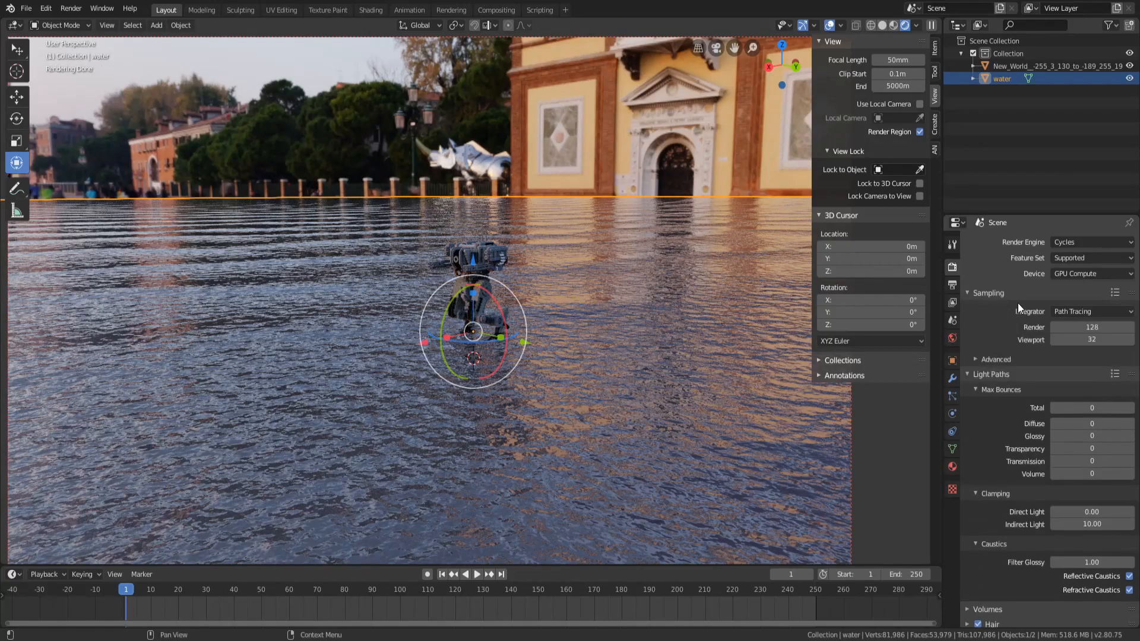
{"action": "left_click", "coordinate": [1067, 326]}
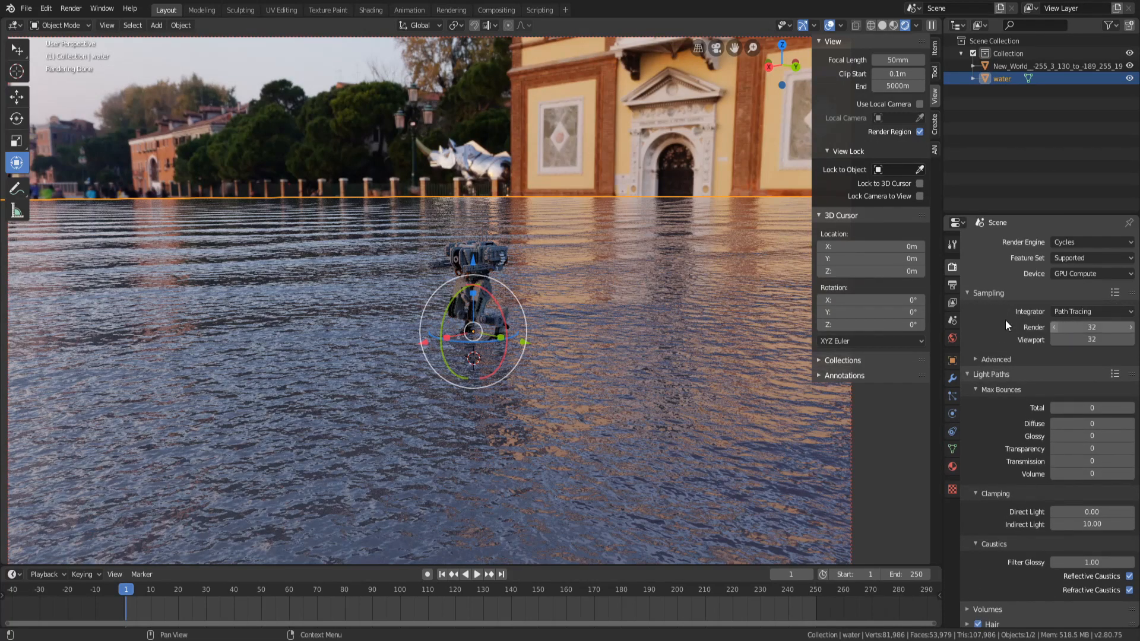
Set the output resolution scale to 30% and return to the render settings
{"action": "left_click", "coordinate": [952, 285]}
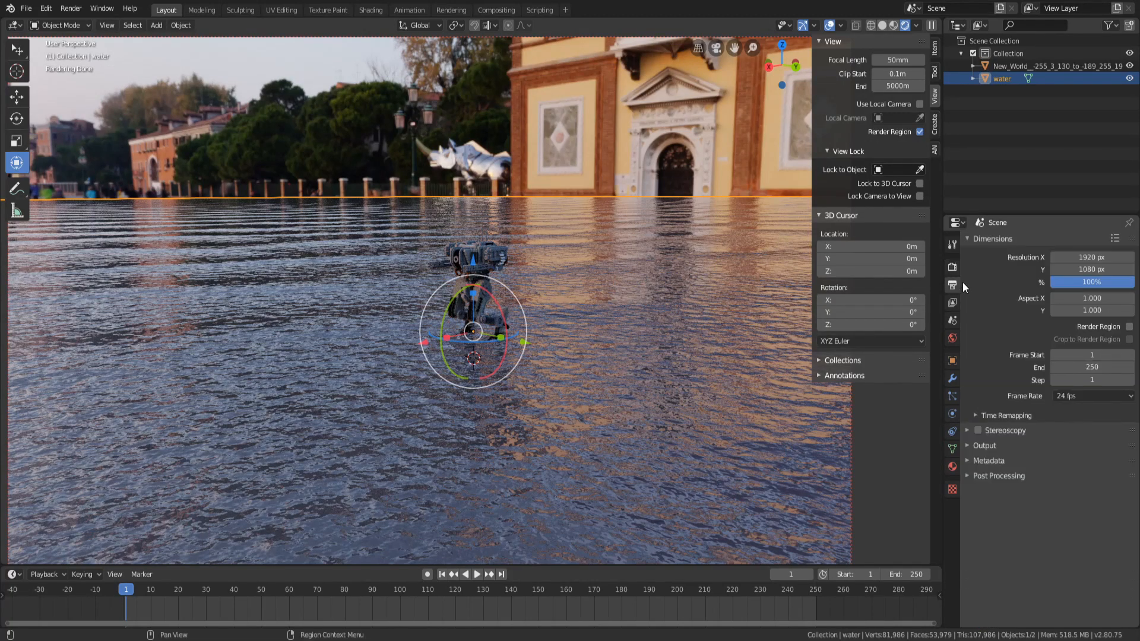
{"action": "left_click", "coordinate": [1090, 284]}
{"action": "type", "text": "30"}
{"action": "key", "text": "Return"}
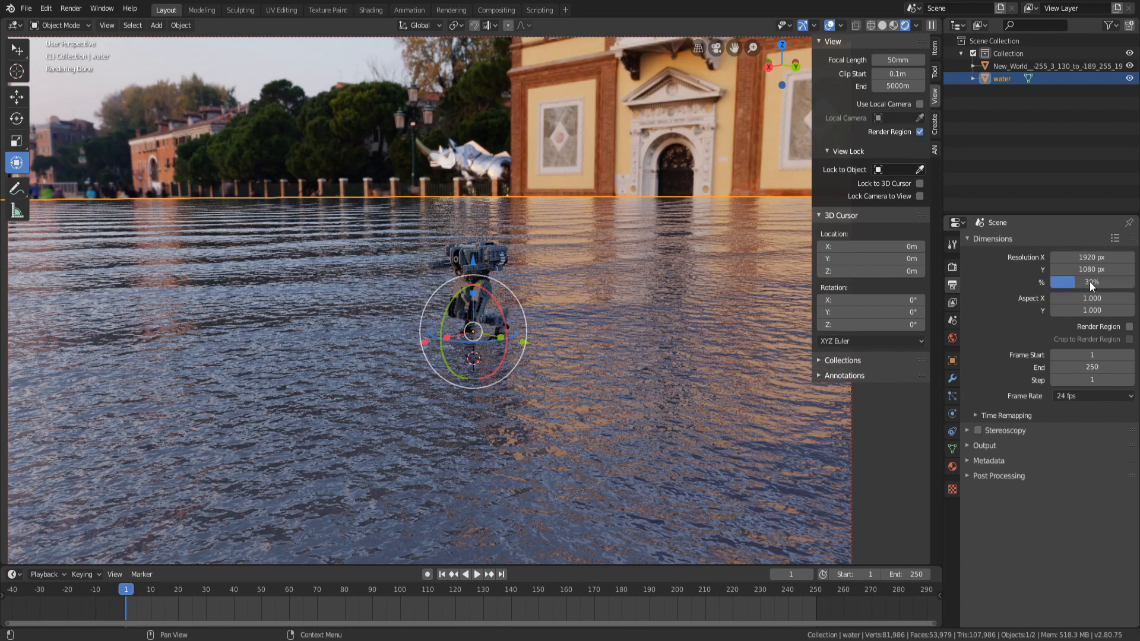
{"action": "left_click", "coordinate": [952, 301]}
{"action": "left_click", "coordinate": [952, 267]}
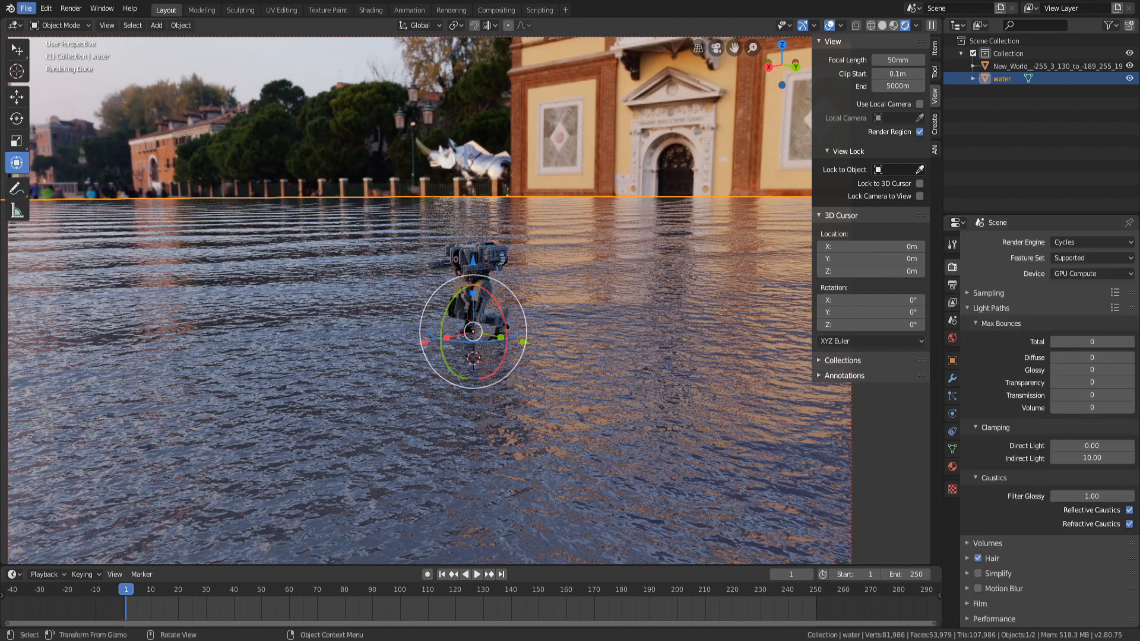
Try to render an image of the scene
{"action": "left_click", "coordinate": [70, 8]}
{"action": "left_click", "coordinate": [86, 24]}
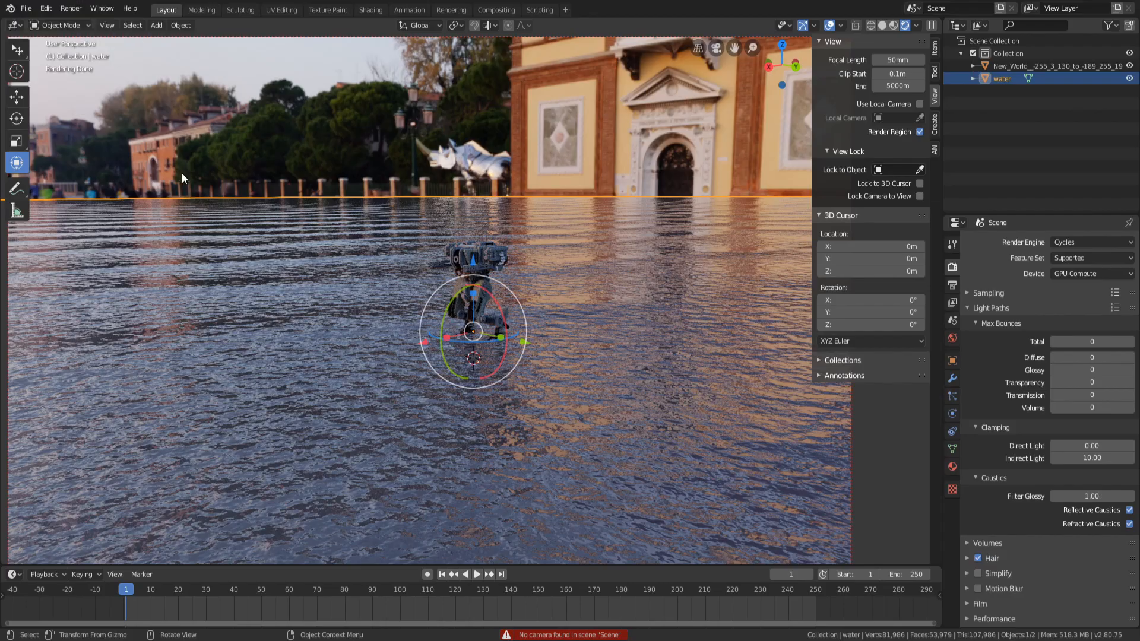
{"action": "mouse_move", "coordinate": [1090, 343]}
{"action": "left_mouse_down"}
{"action": "mouse_move", "coordinate": [1132, 343]}
{"action": "mouse_move", "coordinate": [1088, 343]}
{"action": "left_mouse_up"}
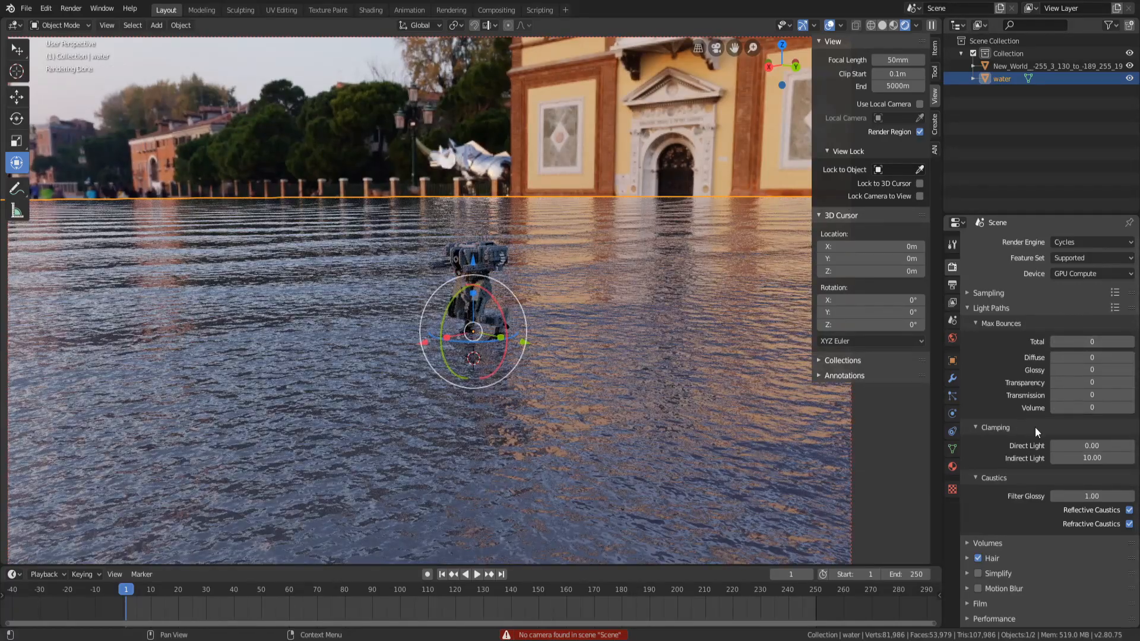
{"action": "left_click", "coordinate": [1129, 510]}
{"action": "left_click", "coordinate": [1129, 524]}
{"action": "left_click", "coordinate": [1129, 523]}
{"action": "left_click", "coordinate": [1129, 510]}
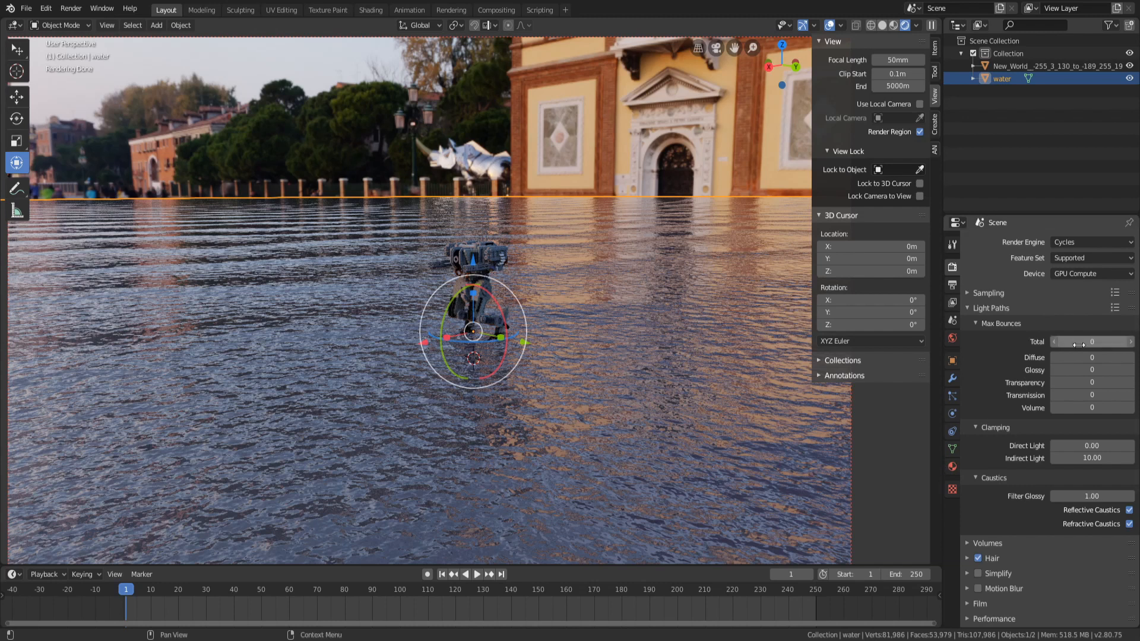
Set the total max bounces in Light Paths to 2
{"action": "left_click", "coordinate": [1020, 323]}
{"action": "left_click", "coordinate": [1021, 322]}
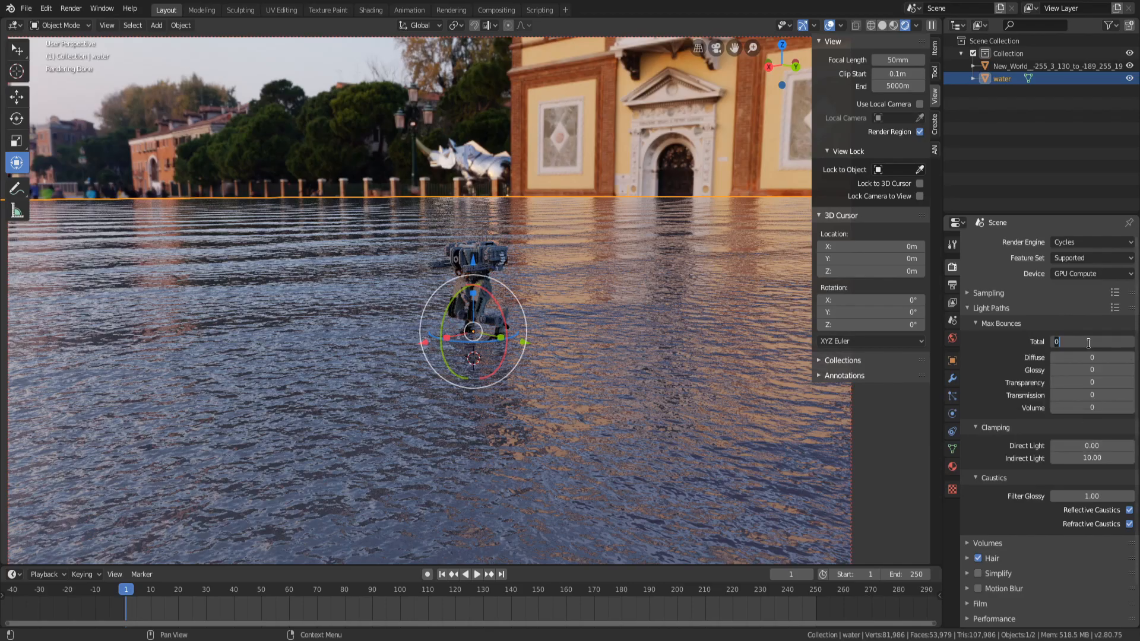
{"action": "mouse_move", "coordinate": [1091, 342]}
{"action": "left_mouse_down"}
{"action": "mouse_move", "coordinate": [1111, 342]}
{"action": "mouse_move", "coordinate": [1073, 342]}
{"action": "left_mouse_up"}
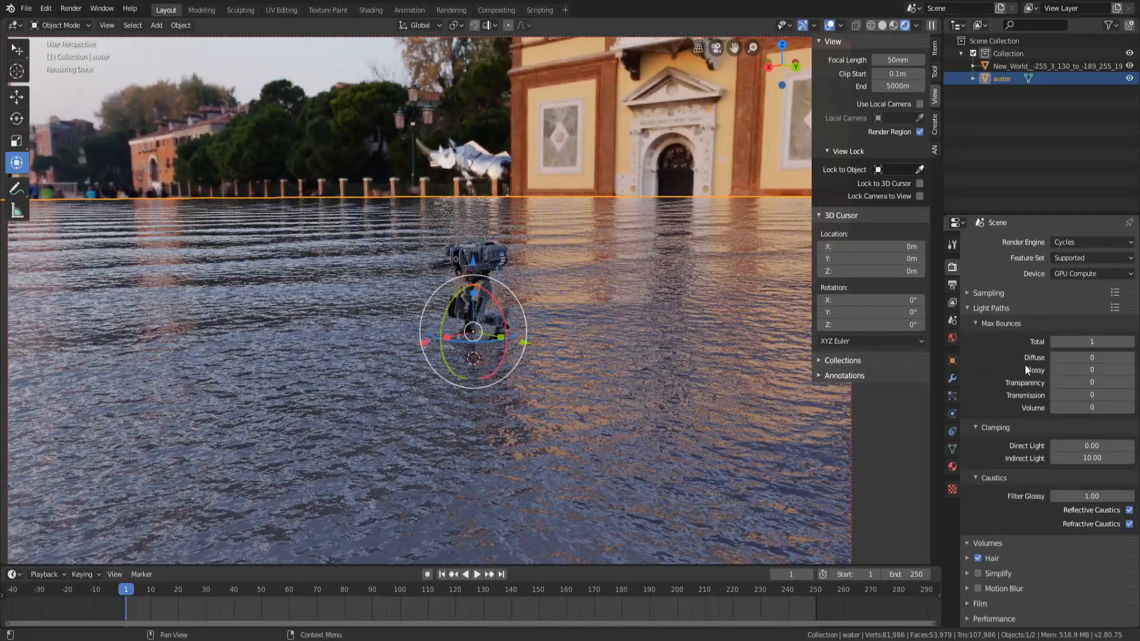
{"action": "left_click", "coordinate": [1086, 342]}
{"action": "type", "text": "2"}
{"action": "key", "text": "Return"}
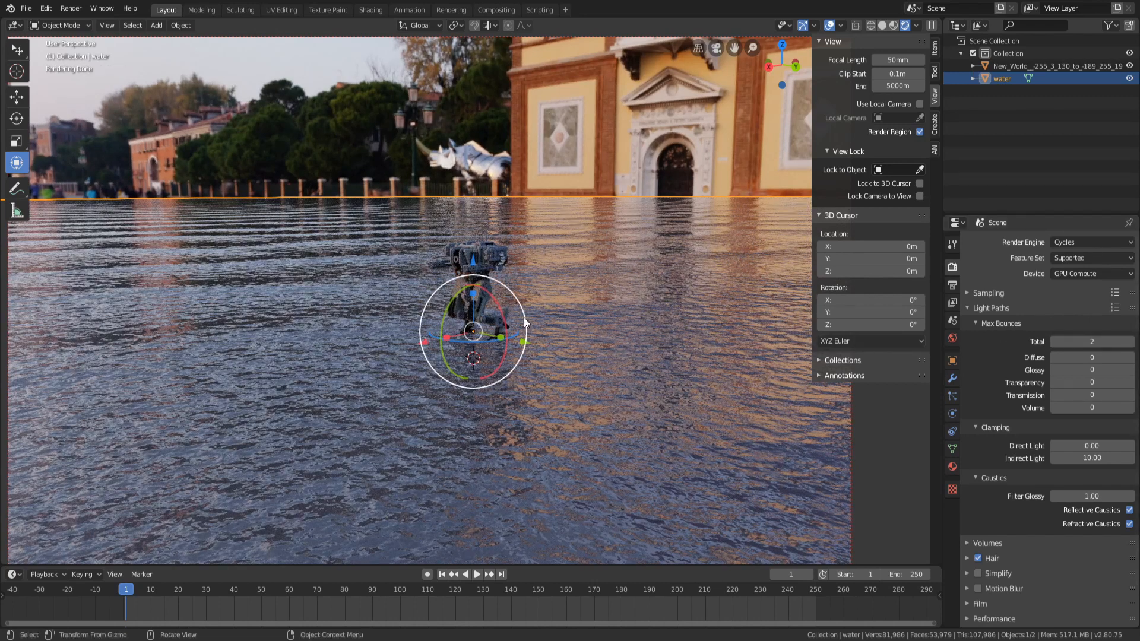
Set the diffuse, glossy, transparency, transmission and volume bounces to 2
{"action": "left_click", "coordinate": [1071, 360]}
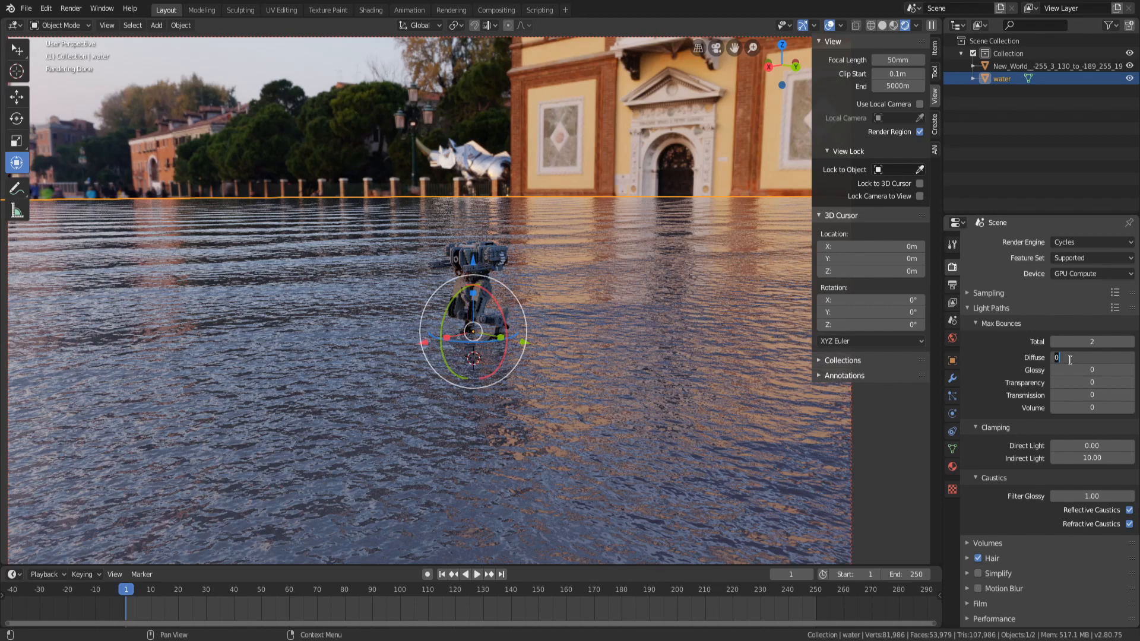
{"action": "key", "text": "Return"}
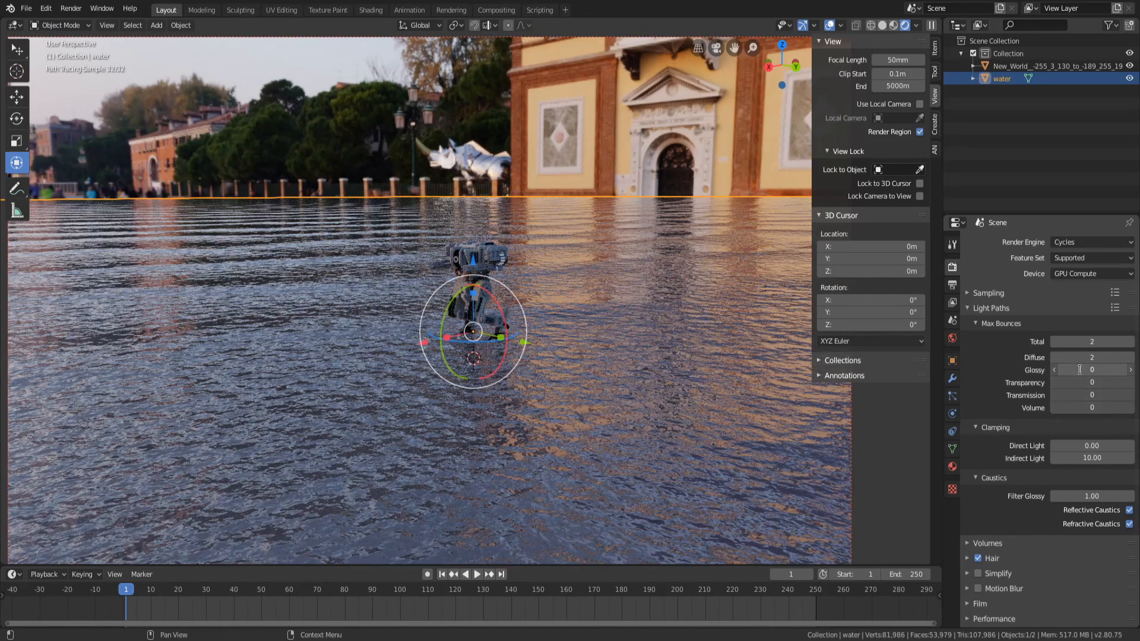
{"action": "left_click_drag", "start_coordinate": [1080, 369], "coordinate": [1080, 407]}
{"action": "type", "text": "2"}
{"action": "key", "text": "Return"}
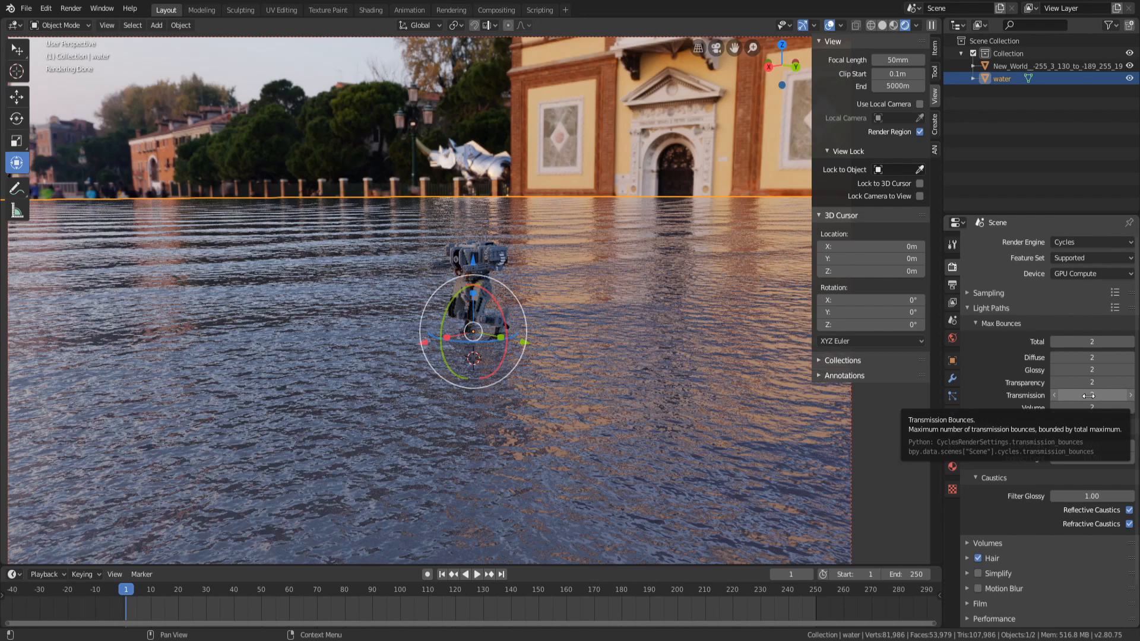
Raise the transmission, transparency and glossy bounces to 4
{"action": "left_click", "coordinate": [1089, 395]}
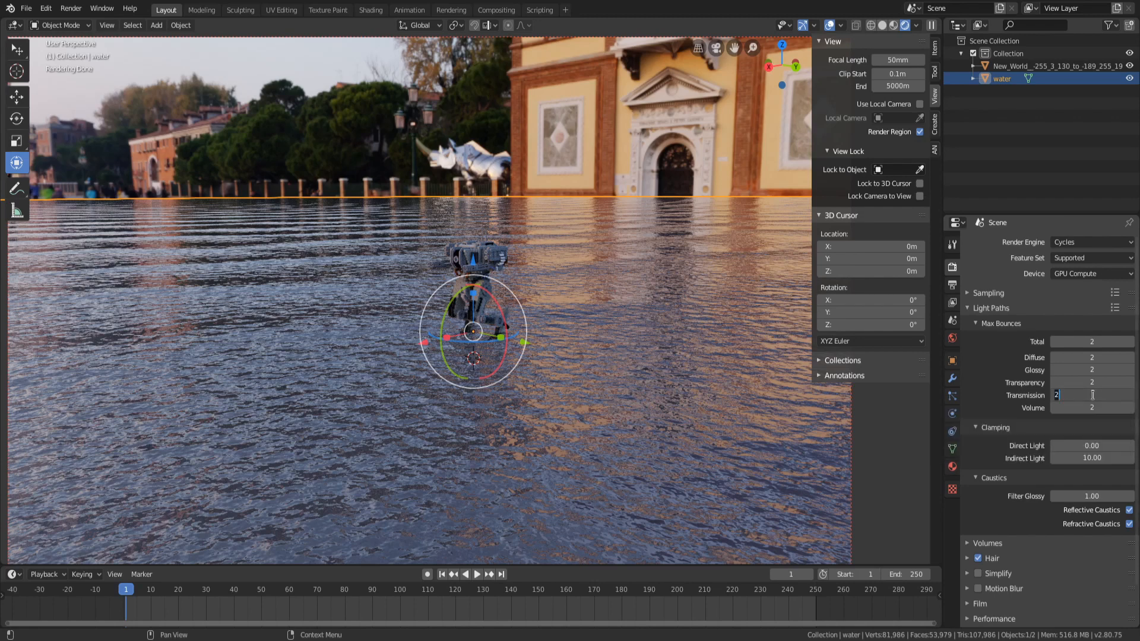
{"action": "type", "text": "4"}
{"action": "key", "text": "Return"}
{"action": "left_click", "coordinate": [1087, 383]}
{"action": "type", "text": "4"}
{"action": "key", "text": "Return"}
{"action": "left_click", "coordinate": [1090, 368]}
{"action": "type", "text": "4"}
{"action": "key", "text": "Return"}
Set the total max bounces to 4 and the volume bounces to 0
{"action": "left_click", "coordinate": [1094, 339]}
{"action": "type", "text": "41"}
{"action": "key", "text": "BackSpace"}
{"action": "key", "text": "Return"}
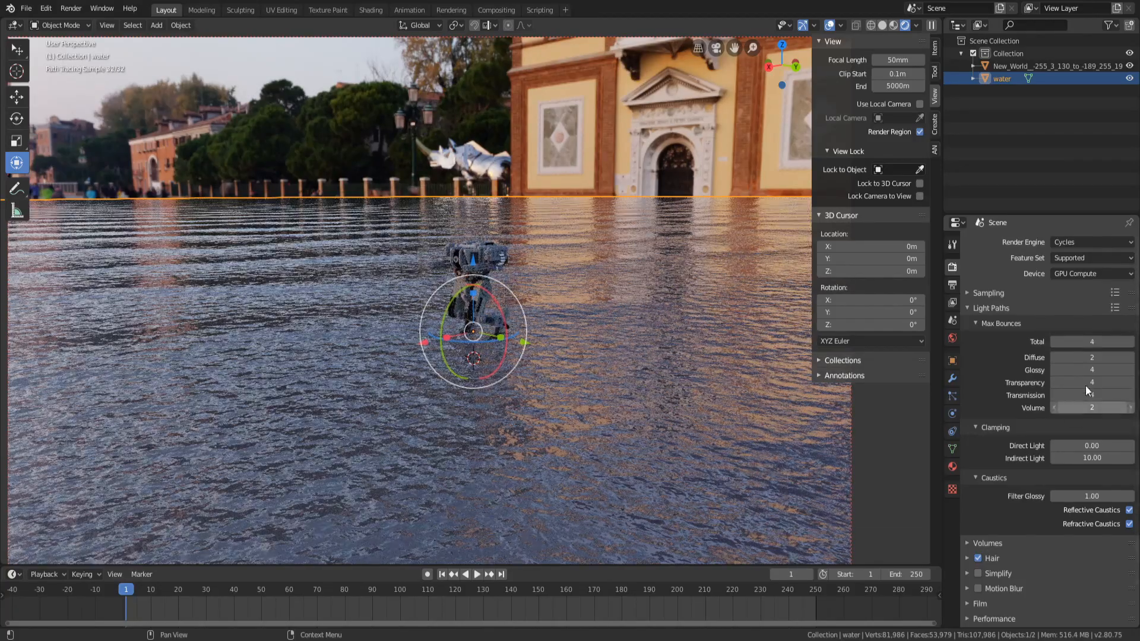
{"action": "left_click", "coordinate": [1091, 407]}
{"action": "type", "text": "0"}
{"action": "key", "text": "Return"}
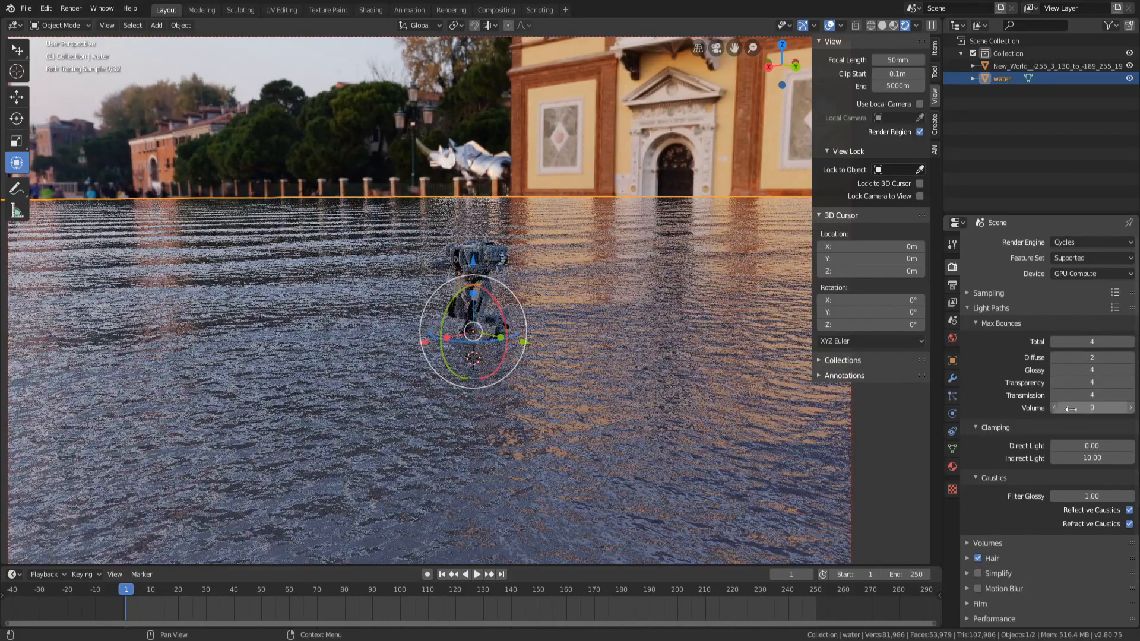
Keep the Path Tracing integrator and set the render samples to 1024
{"action": "left_click", "coordinate": [1013, 309]}
{"action": "left_click", "coordinate": [1013, 293]}
{"action": "left_click", "coordinate": [1014, 294]}
{"action": "left_click", "coordinate": [1014, 294]}
{"action": "left_click", "coordinate": [1098, 314]}
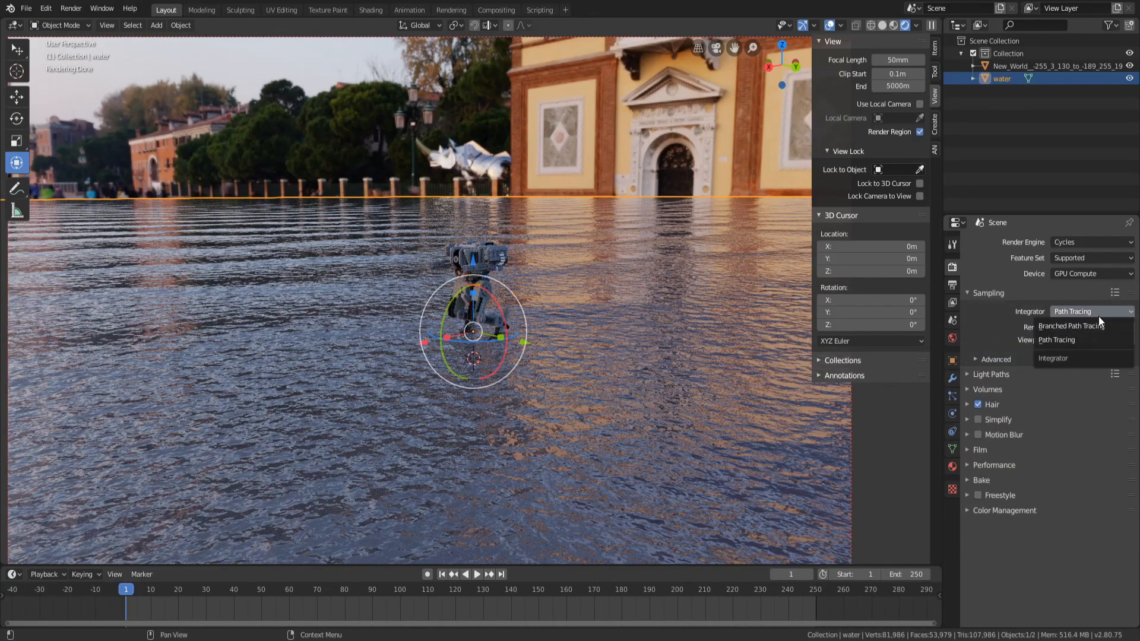
{"action": "left_click", "coordinate": [1098, 312]}
{"action": "left_click", "coordinate": [1093, 326]}
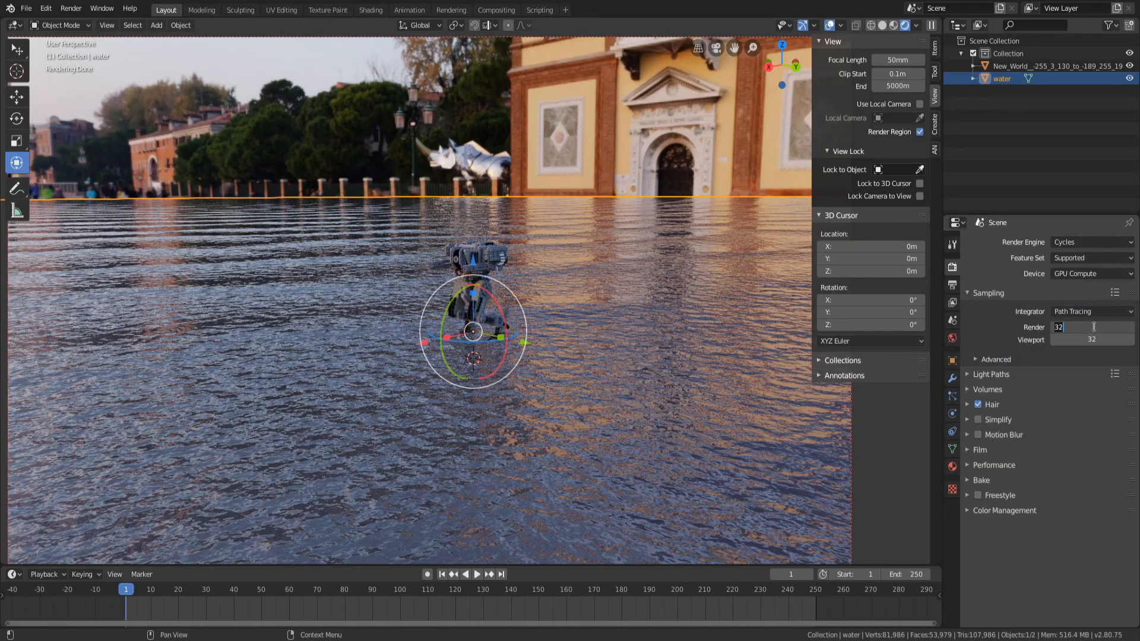
{"action": "left_click", "coordinate": [1092, 327]}
{"action": "type", "text": "*16"}
{"action": "key", "text": "Return"}
{"action": "left_click", "coordinate": [1091, 327]}
{"action": "left_click", "coordinate": [1090, 328]}
{"action": "type", "text": "*2"}
{"action": "key", "text": "Return"}
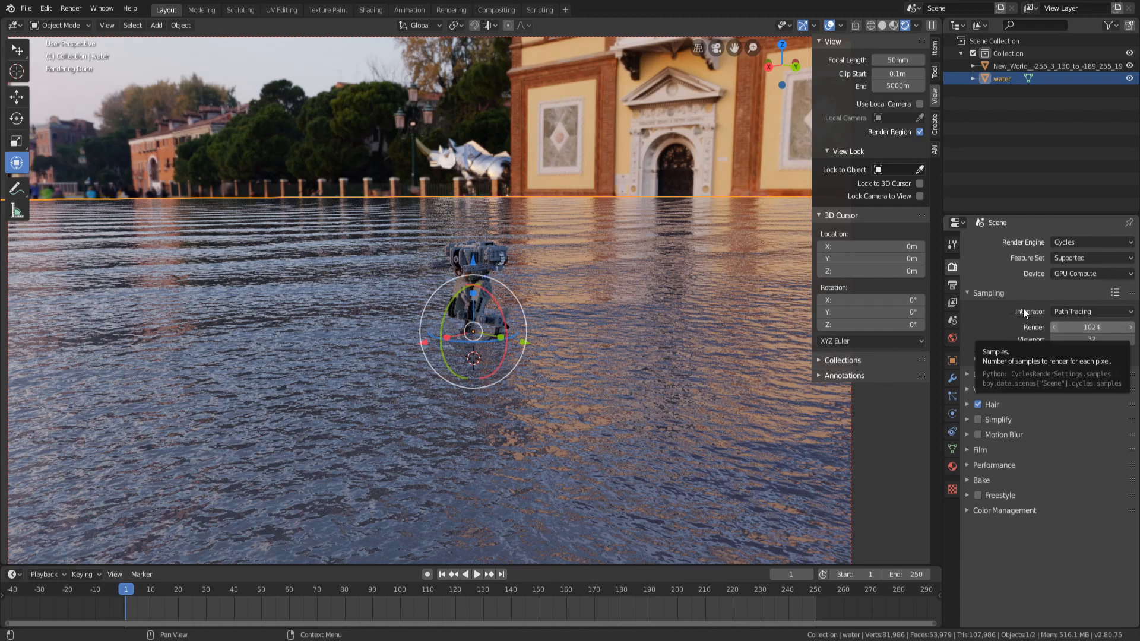
Browse the output, view layer and scene property tabs, inspecting the render passes sections
{"action": "left_click", "coordinate": [995, 293]}
{"action": "left_click", "coordinate": [953, 285]}
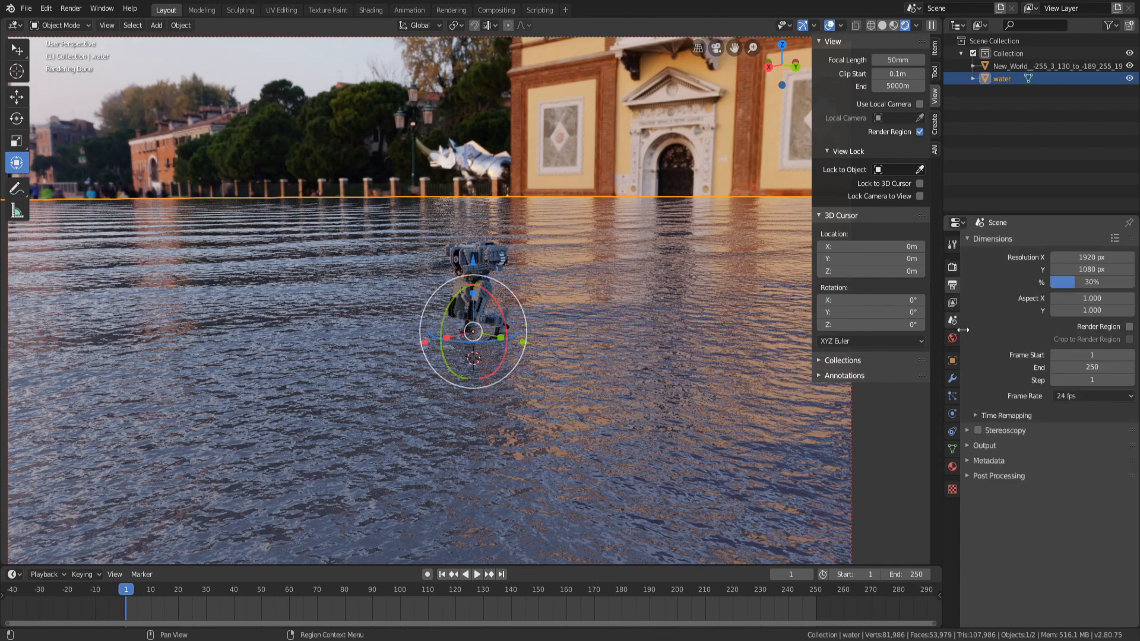
{"action": "left_click", "coordinate": [952, 302]}
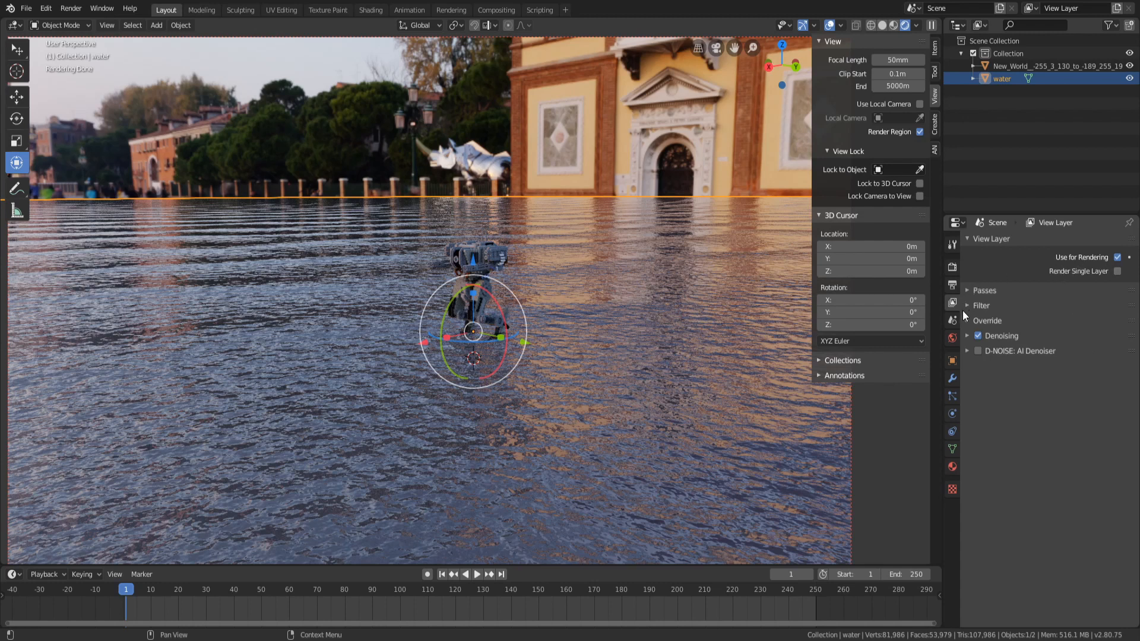
{"action": "left_click", "coordinate": [953, 283]}
{"action": "left_click", "coordinate": [952, 268]}
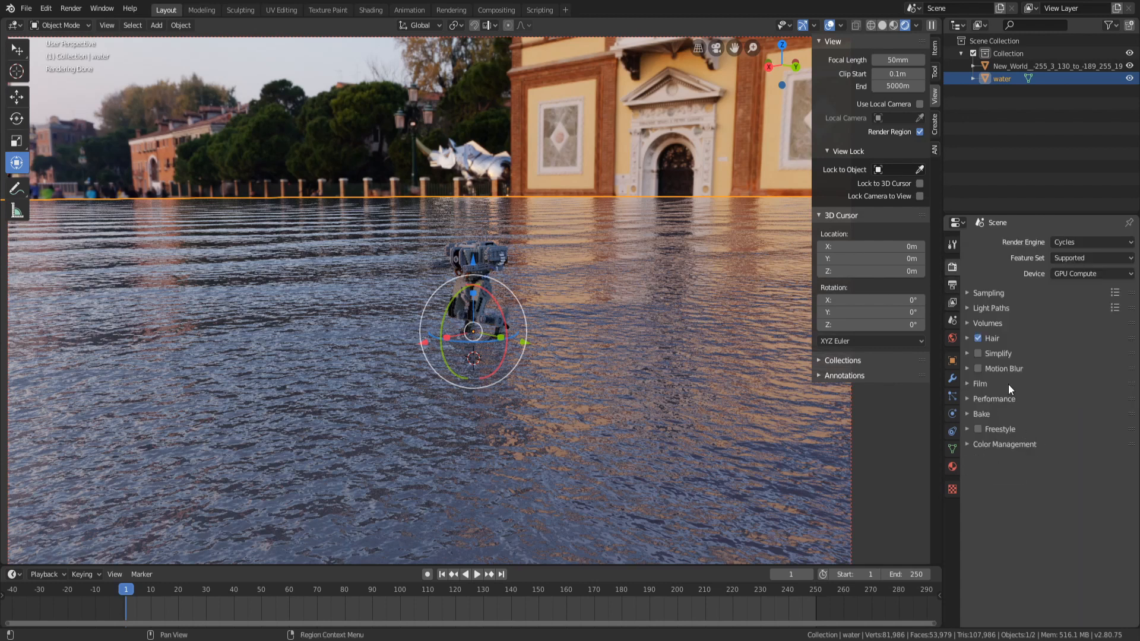
{"action": "left_click", "coordinate": [996, 323]}
{"action": "left_click", "coordinate": [996, 322]}
{"action": "left_click", "coordinate": [952, 302]}
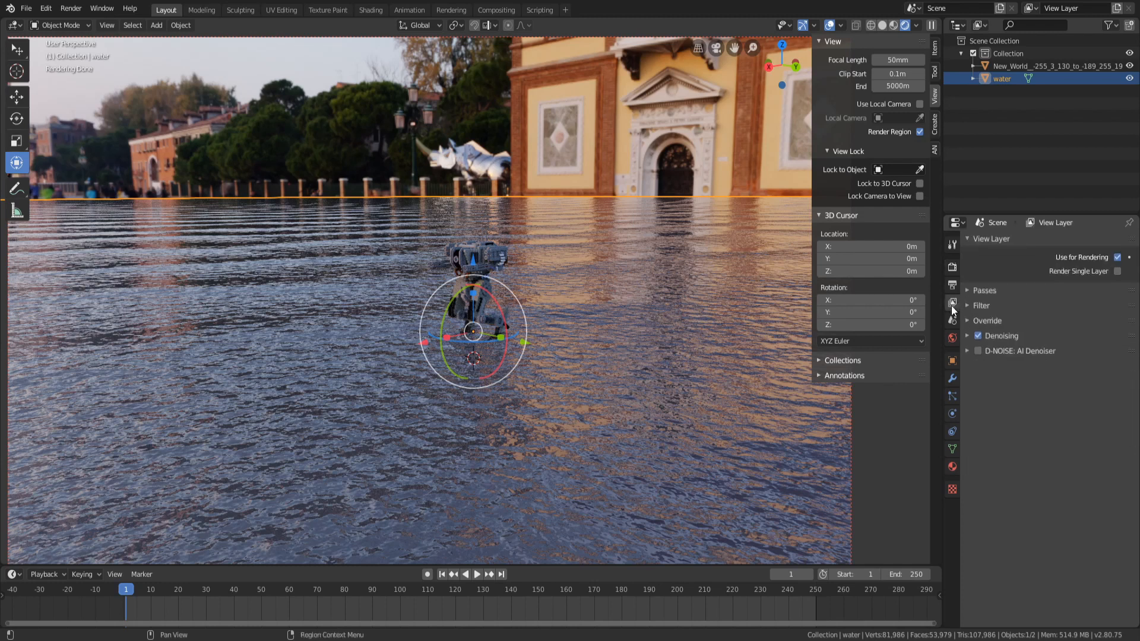
{"action": "left_click", "coordinate": [950, 320]}
{"action": "left_click", "coordinate": [989, 353]}
{"action": "left_click", "coordinate": [989, 353]}
{"action": "left_click", "coordinate": [995, 336]}
{"action": "left_click", "coordinate": [995, 336]}
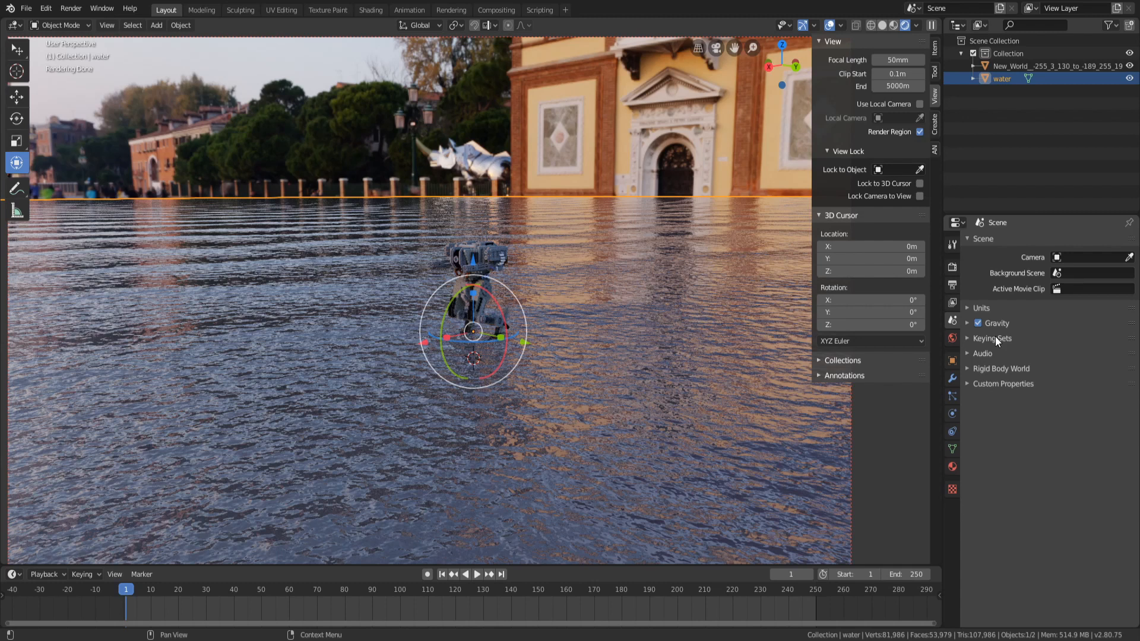
{"action": "left_click", "coordinate": [952, 301]}
{"action": "left_click", "coordinate": [952, 288]}
{"action": "left_click", "coordinate": [951, 299]}
{"action": "left_click", "coordinate": [950, 285]}
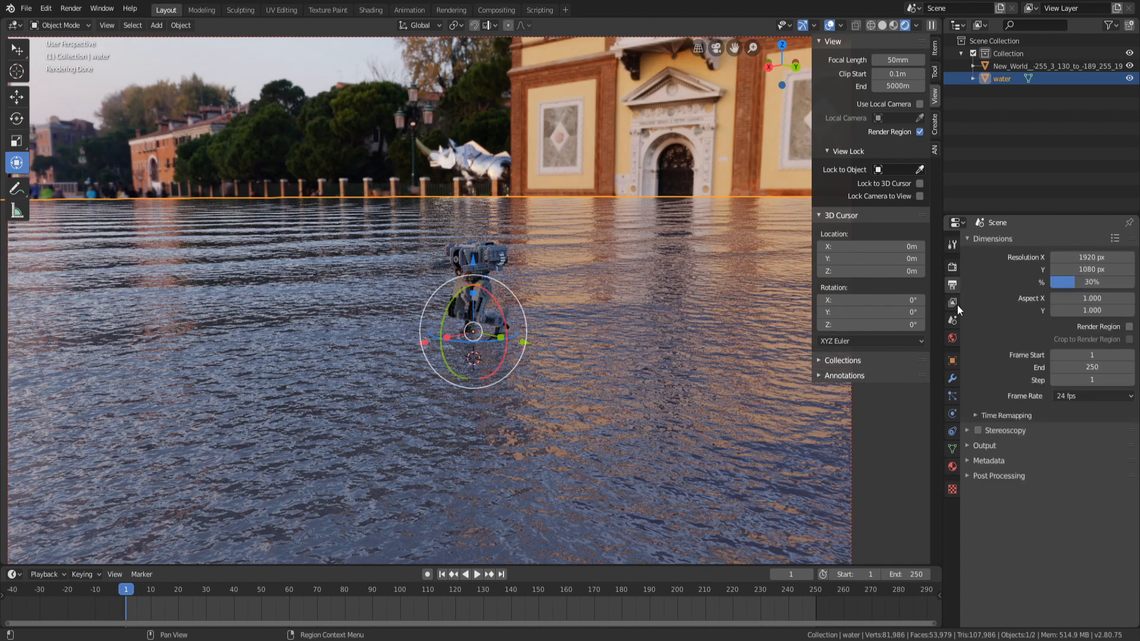
{"action": "left_click", "coordinate": [953, 303]}
{"action": "left_click", "coordinate": [992, 290]}
{"action": "left_click", "coordinate": [1003, 336]}
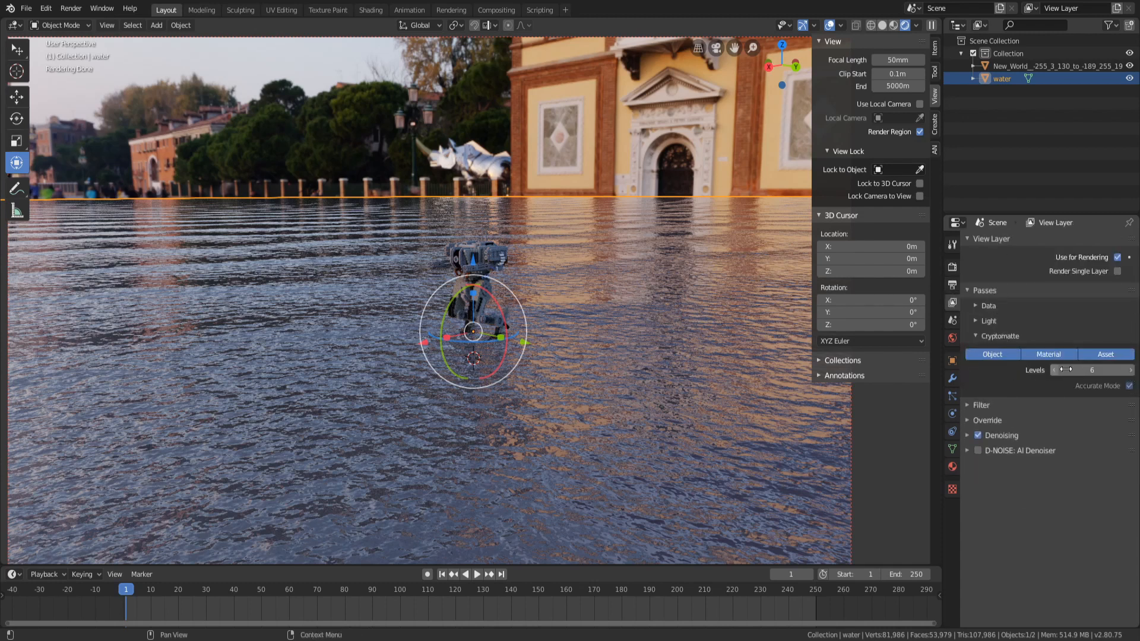
{"action": "left_click", "coordinate": [986, 336]}
{"action": "left_click", "coordinate": [1005, 322]}
{"action": "left_click", "coordinate": [1002, 322]}
{"action": "left_click", "coordinate": [1001, 307]}
{"action": "left_click", "coordinate": [1001, 307]}
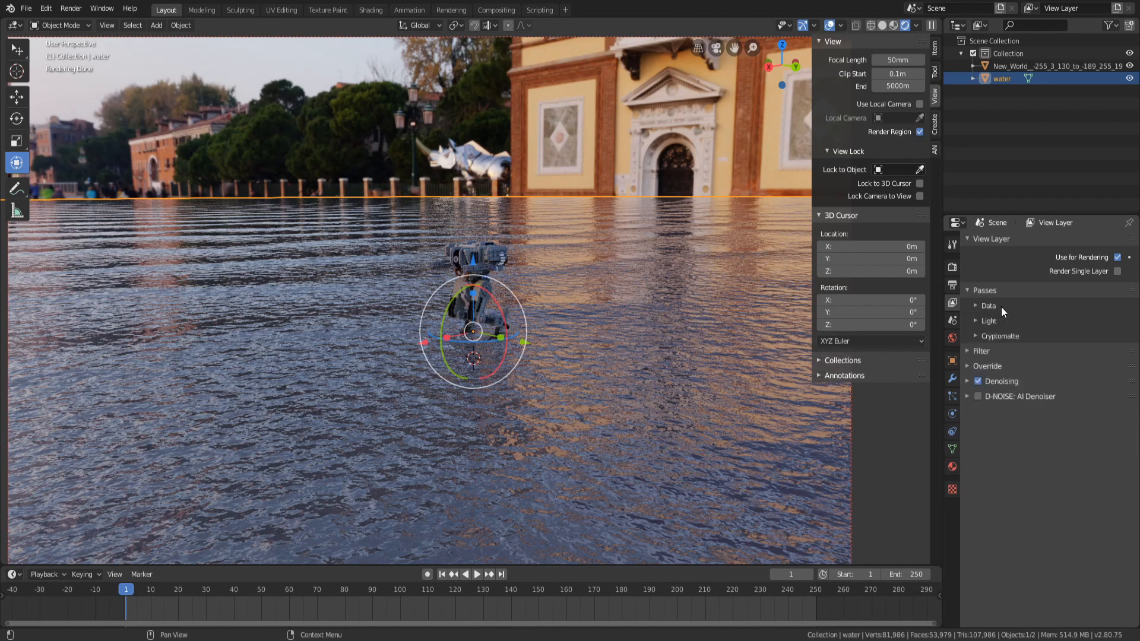
{"action": "left_click", "coordinate": [1001, 306]}
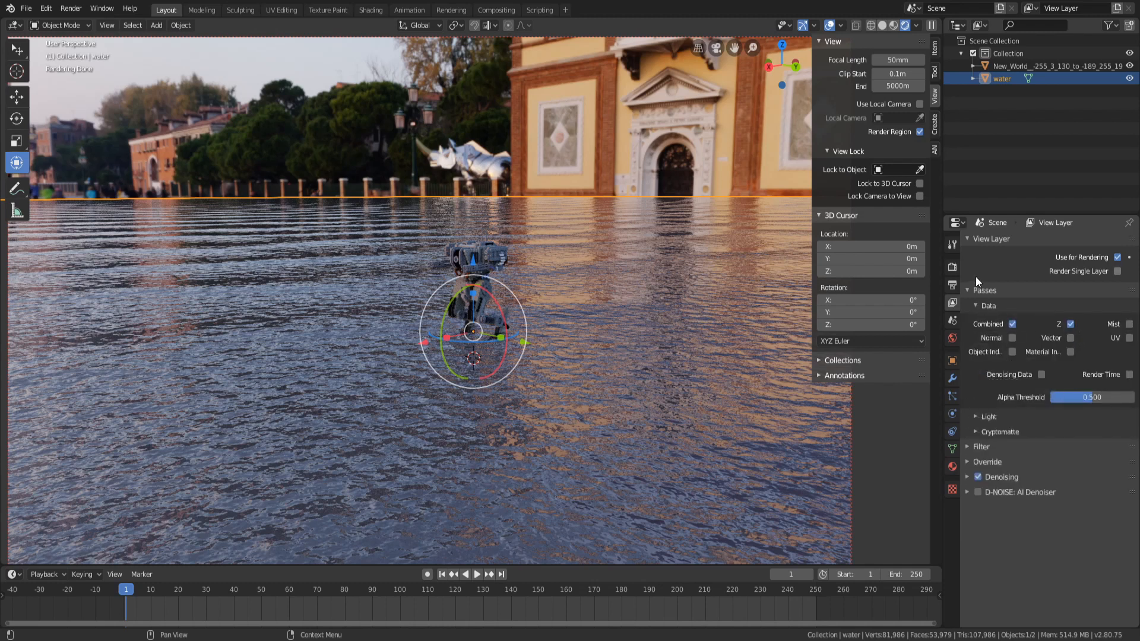
{"action": "left_click", "coordinate": [990, 301]}
{"action": "left_click", "coordinate": [992, 319]}
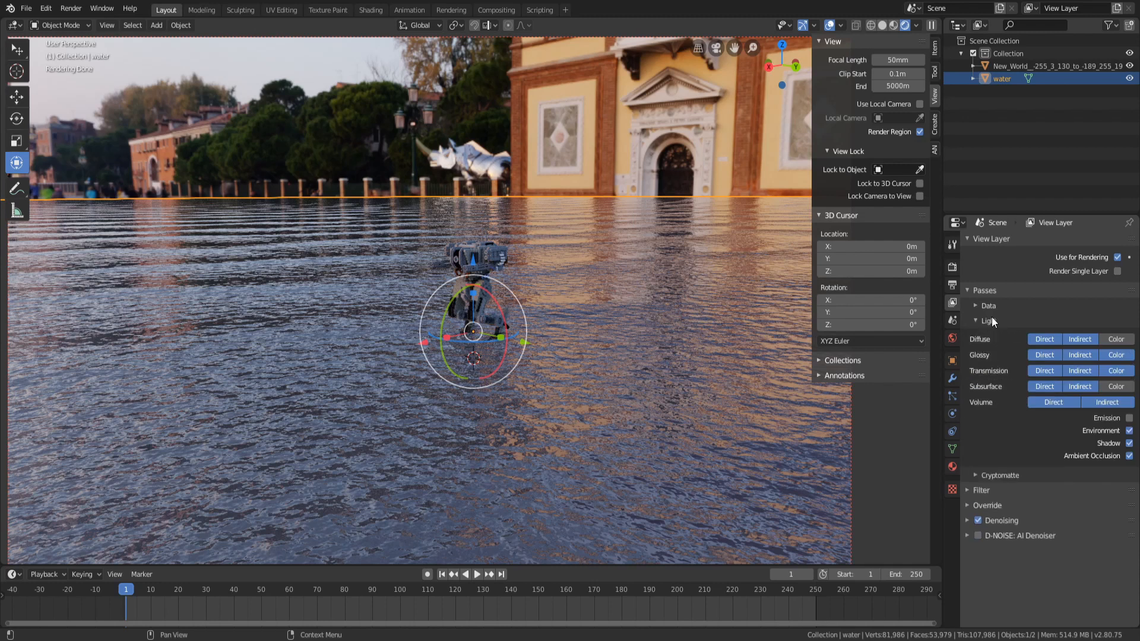
{"action": "left_click", "coordinate": [1010, 321]}
{"action": "left_click", "coordinate": [1002, 335]}
{"action": "left_click", "coordinate": [997, 335]}
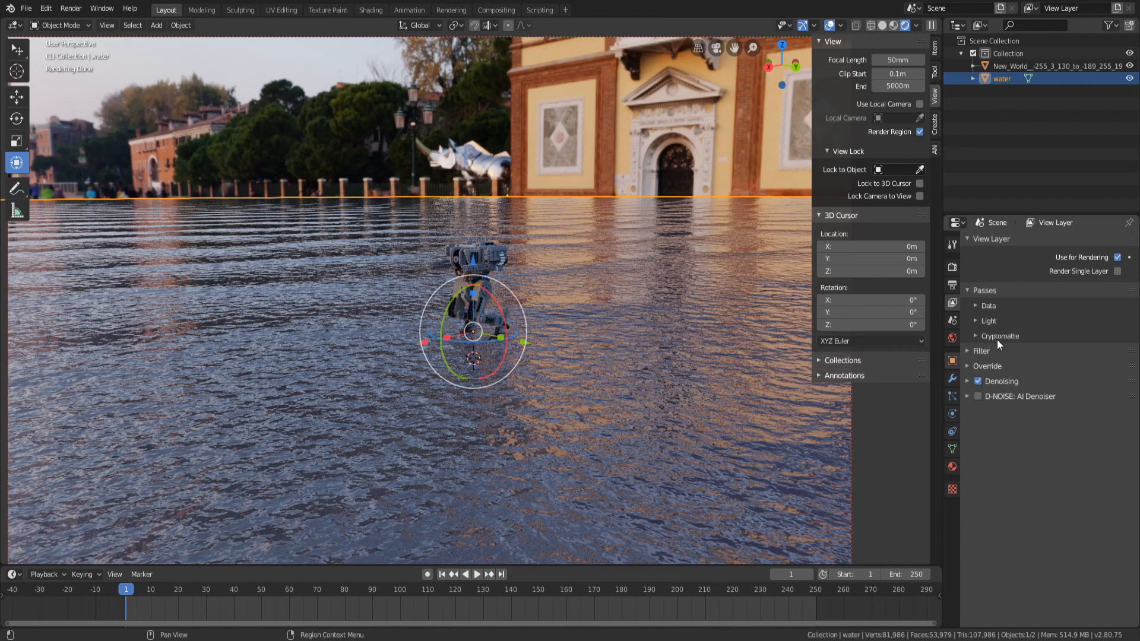
{"action": "left_click", "coordinate": [995, 294]}
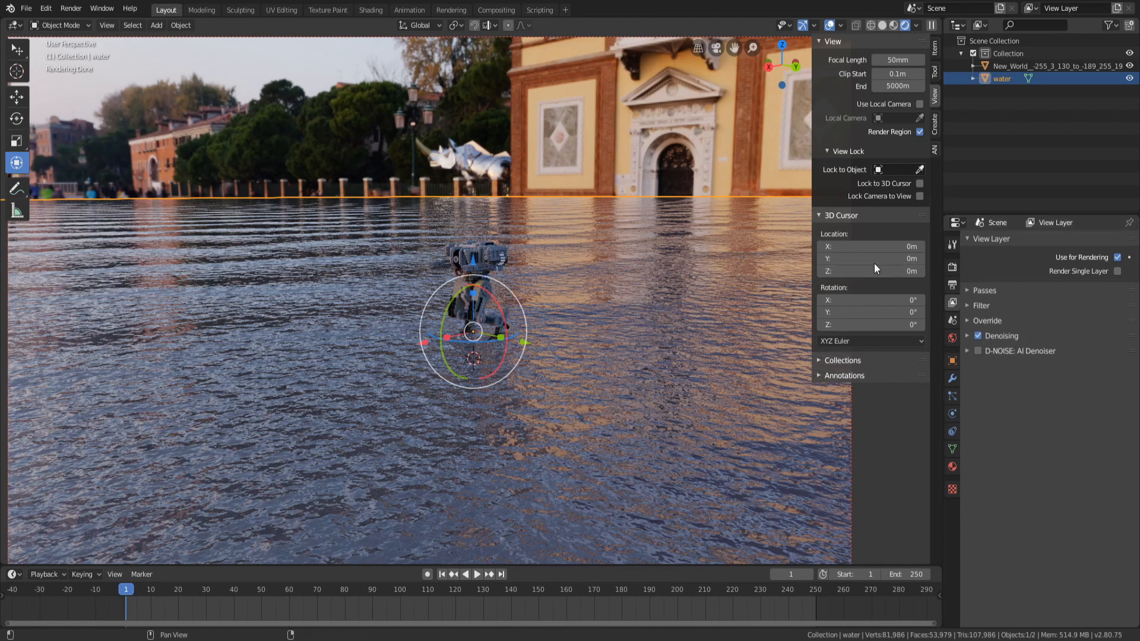
{"action": "left_click", "coordinate": [997, 238]}
{"action": "left_click", "coordinate": [952, 320]}
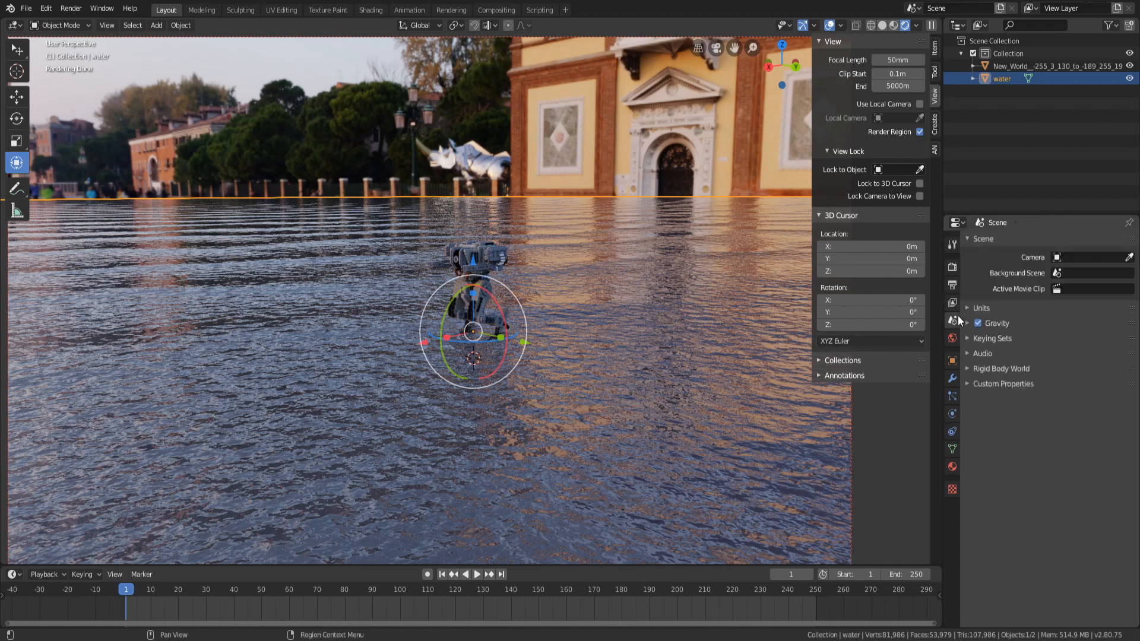
{"action": "left_click", "coordinate": [953, 267]}
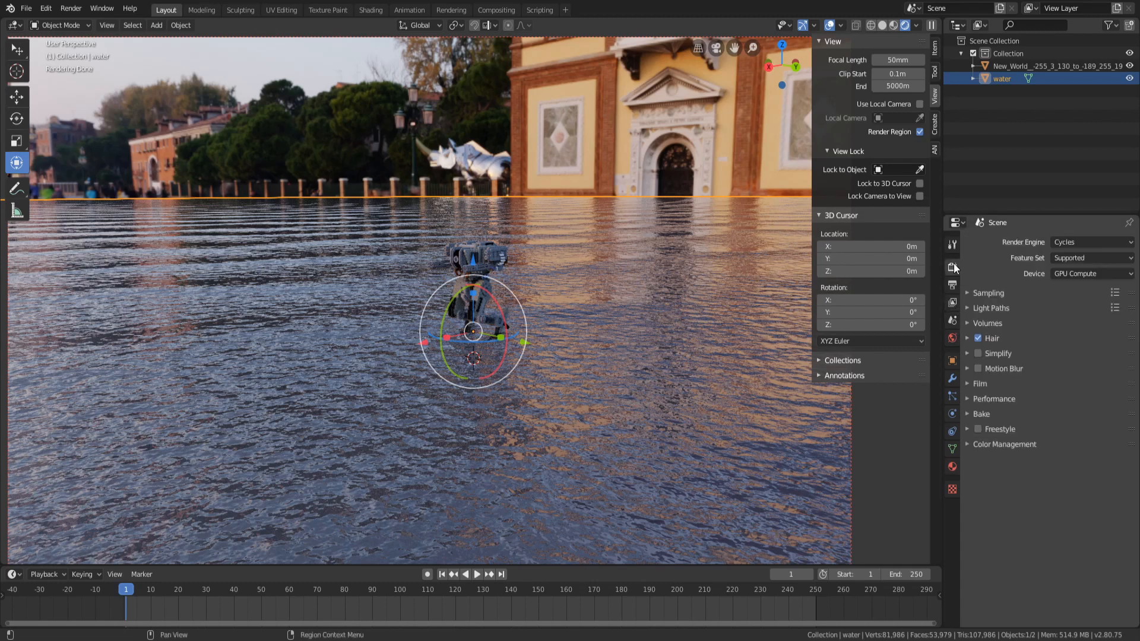
Expand and collapse the render settings panels to review the performance, film, sampling and volume options
{"action": "left_click", "coordinate": [989, 430]}
{"action": "left_click", "coordinate": [992, 402]}
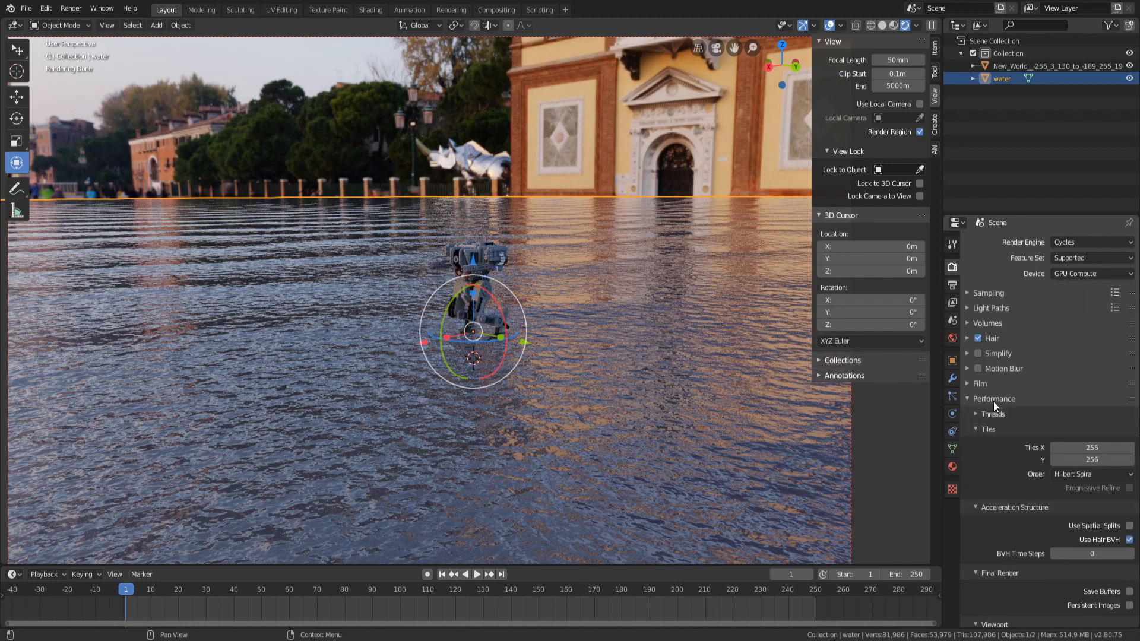
{"action": "left_click", "coordinate": [988, 396]}
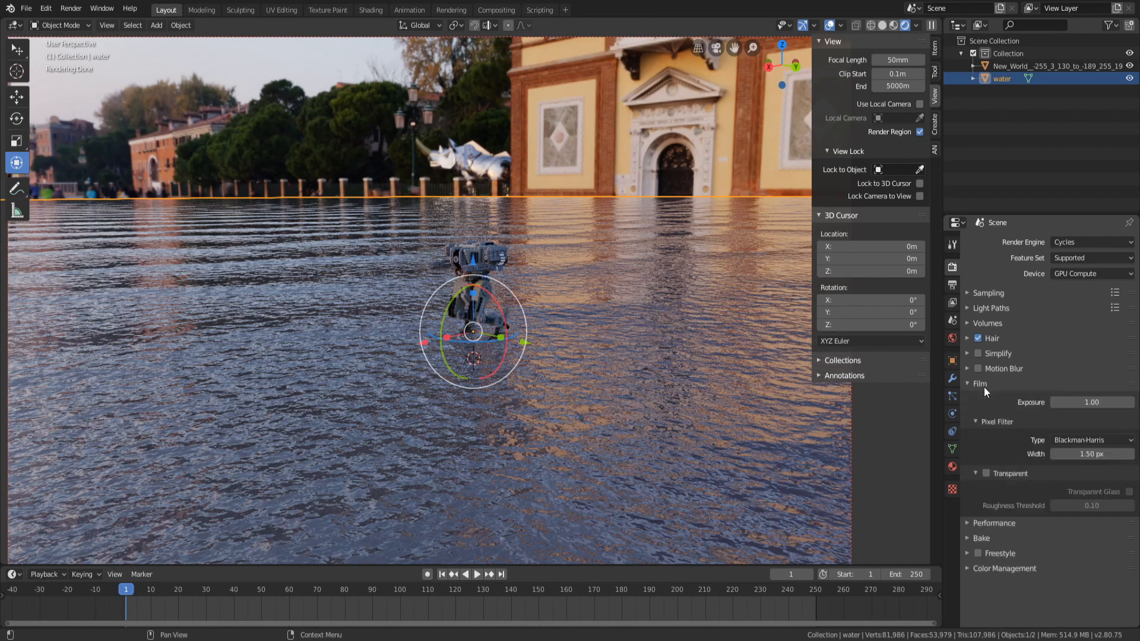
{"action": "left_click", "coordinate": [994, 368]}
{"action": "left_click", "coordinate": [995, 366]}
{"action": "left_click", "coordinate": [995, 355]}
{"action": "left_click", "coordinate": [995, 354]}
{"action": "left_click", "coordinate": [991, 339]}
{"action": "left_click", "coordinate": [992, 338]}
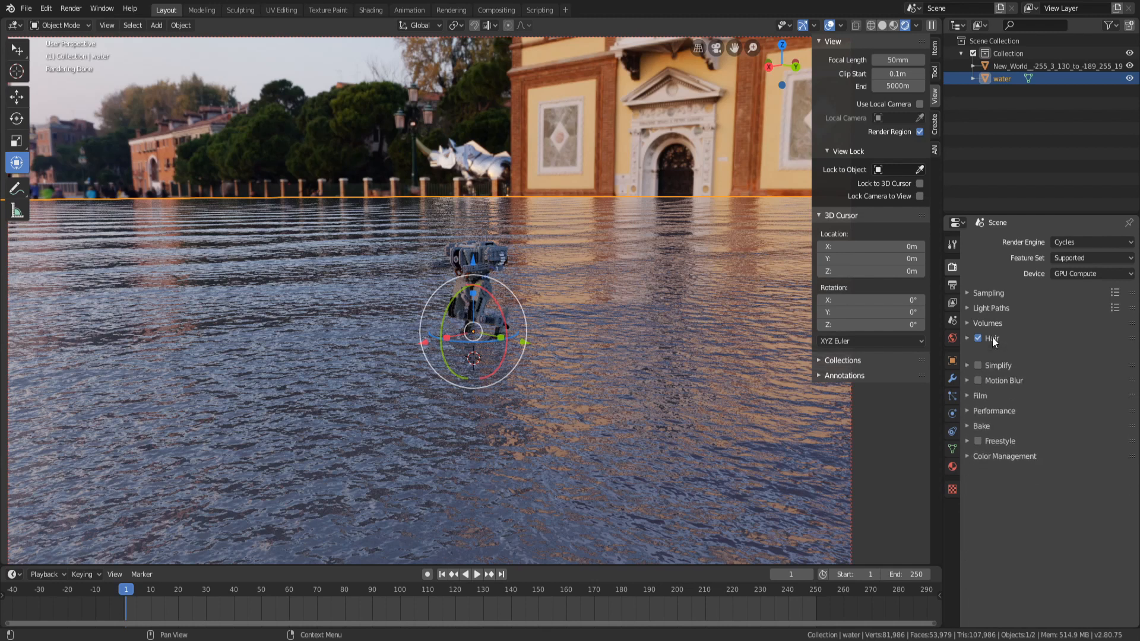
{"action": "left_click", "coordinate": [992, 323]}
{"action": "left_click", "coordinate": [996, 311]}
{"action": "left_click", "coordinate": [996, 309]}
{"action": "left_click", "coordinate": [996, 288]}
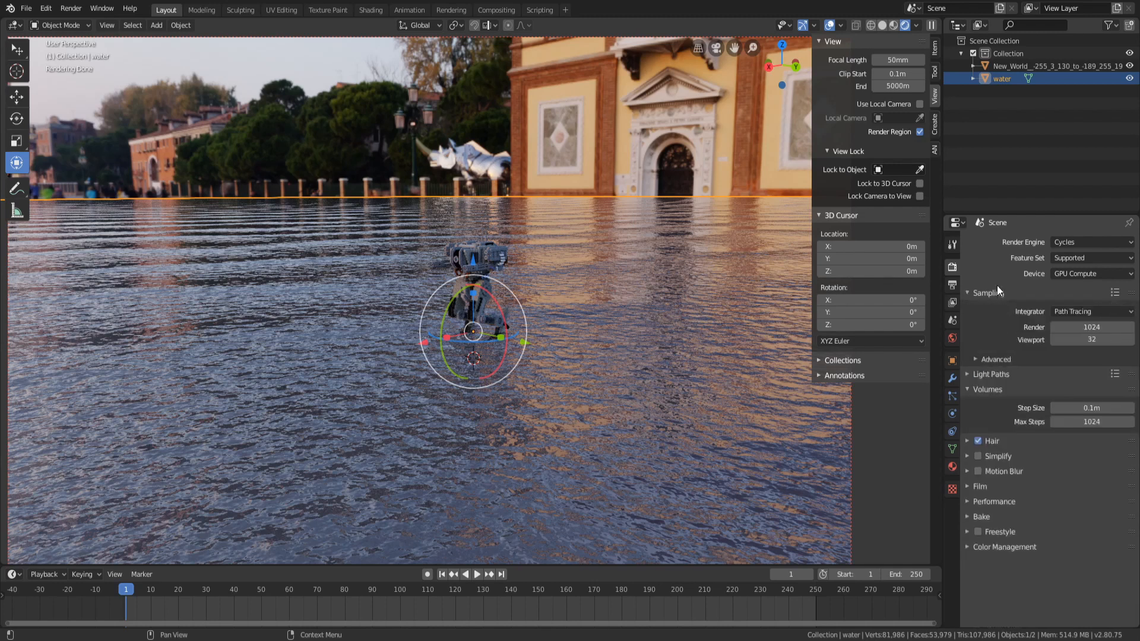
{"action": "left_click", "coordinate": [997, 292]}
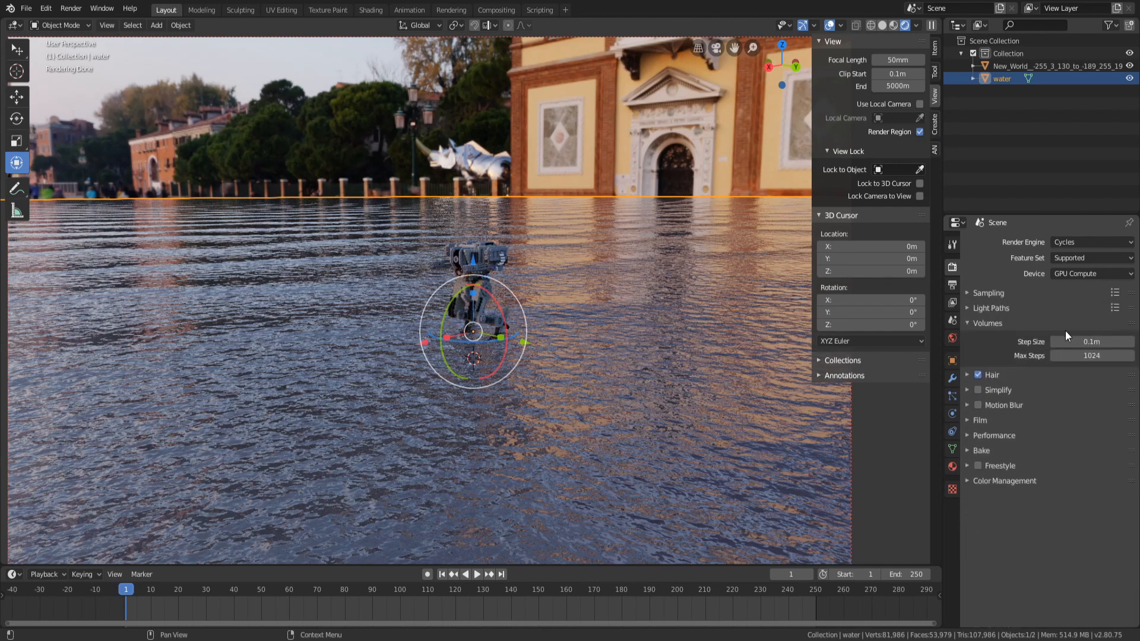
{"action": "left_click", "coordinate": [1013, 326]}
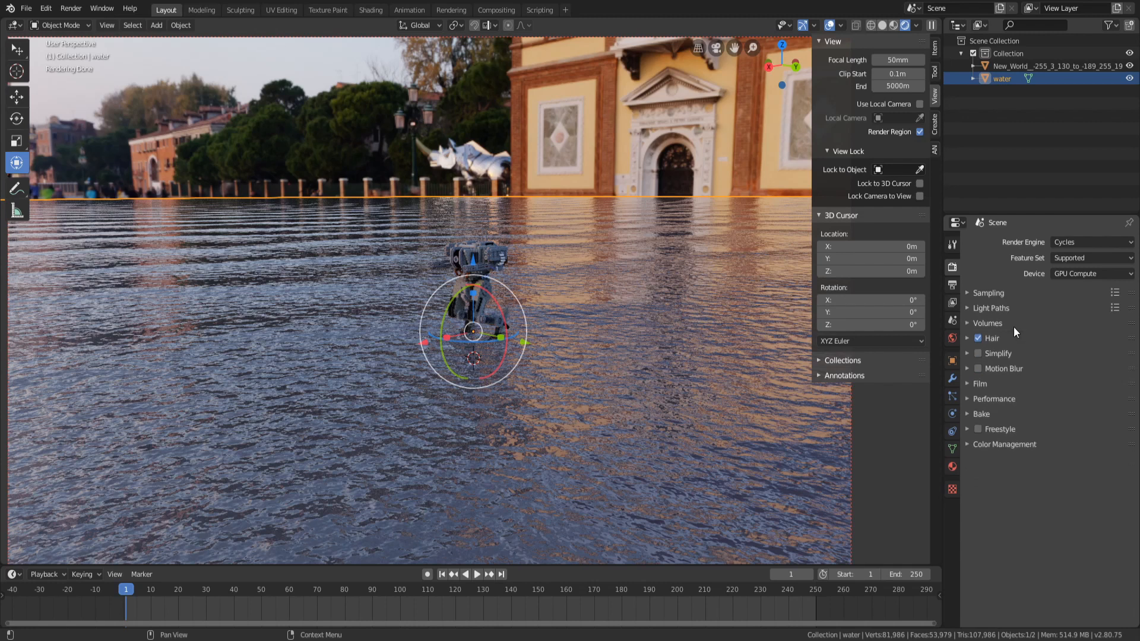